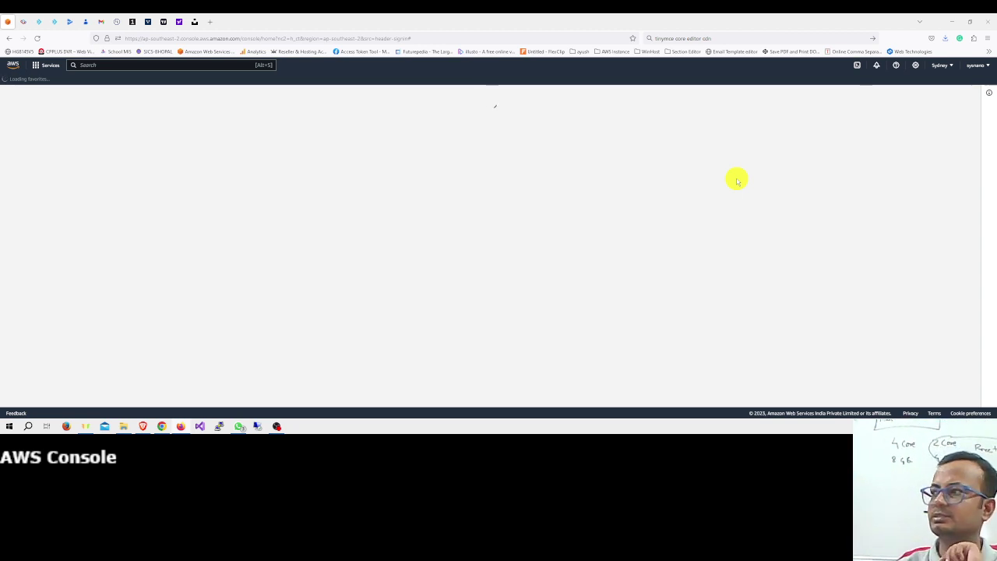
Step: Open the EC2 dashboard for the Asia Pacific (Sydney) region and enlarge the page for readability
click(953, 67)
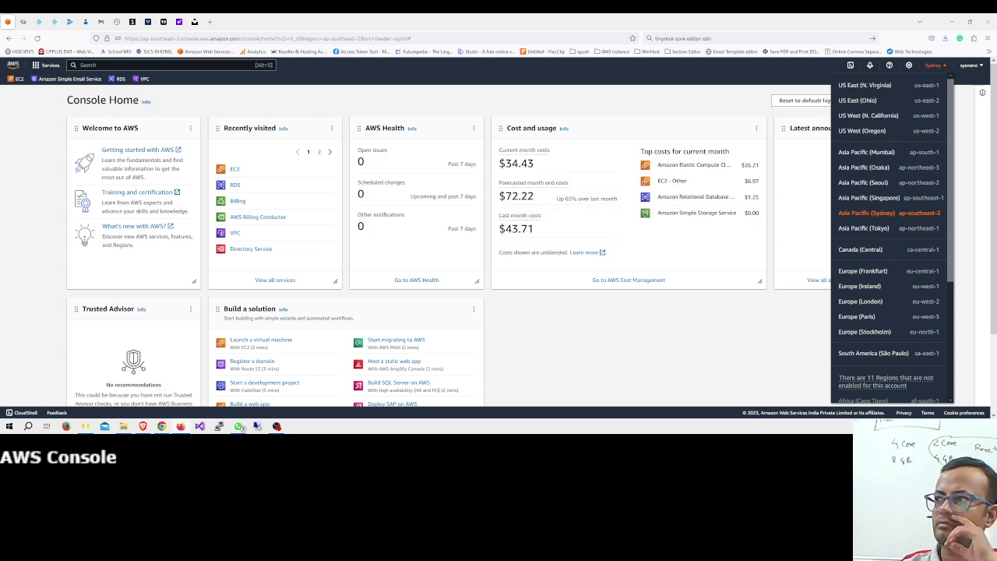
click(45, 219)
click(16, 81)
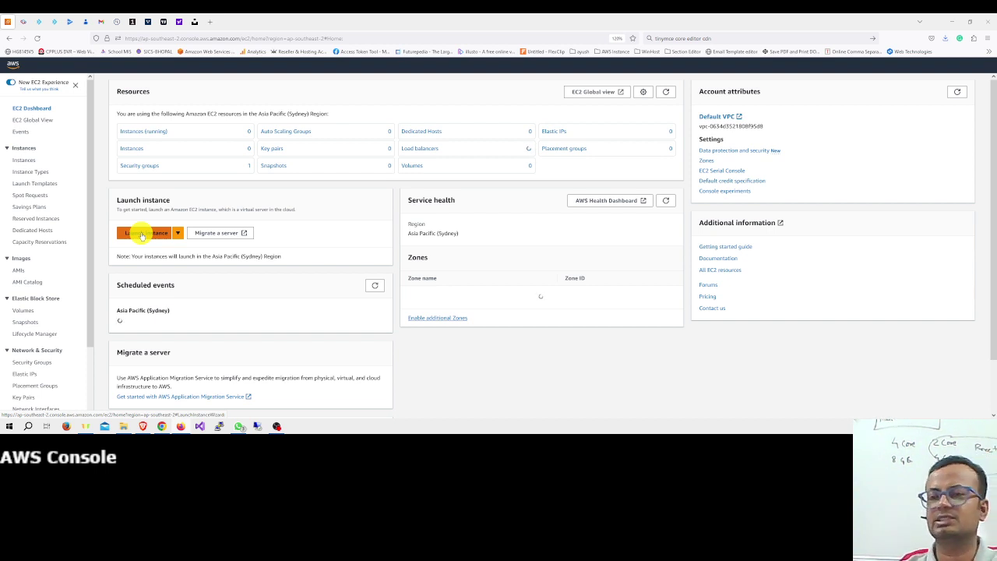
key(ctrl+plus)
key(ctrl+plus)
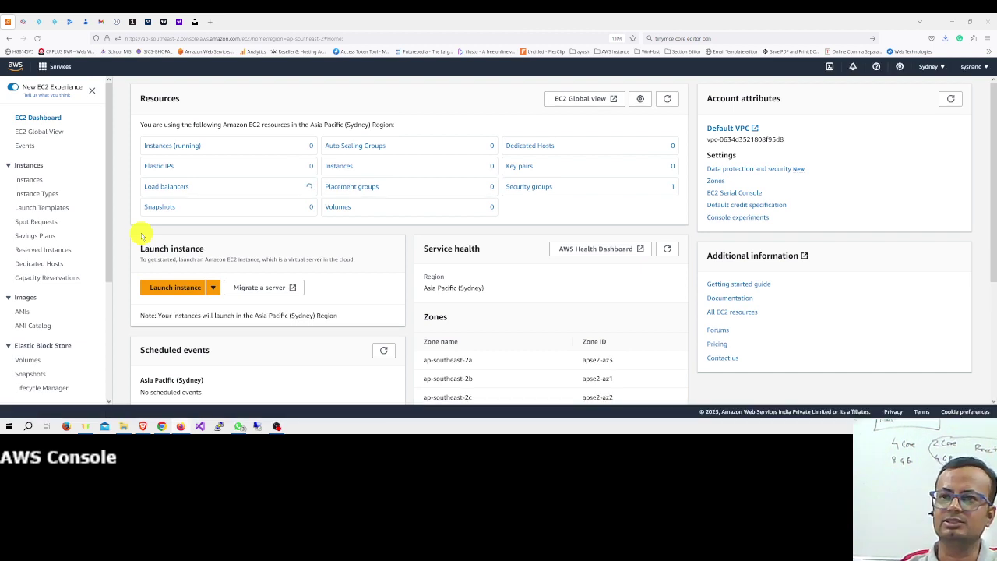
key(ctrl+plus)
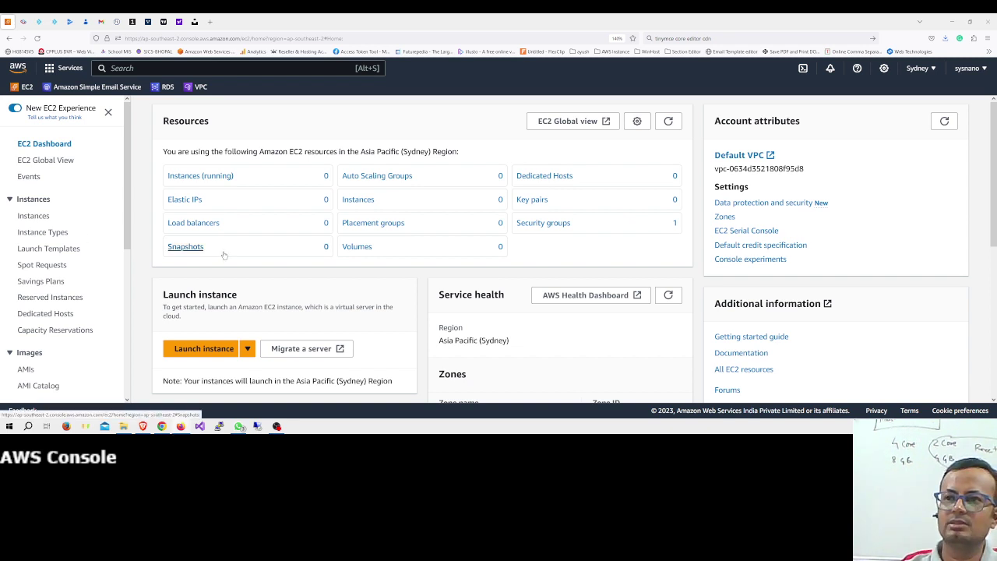
key(ctrl+plus)
key(ctrl+plus)
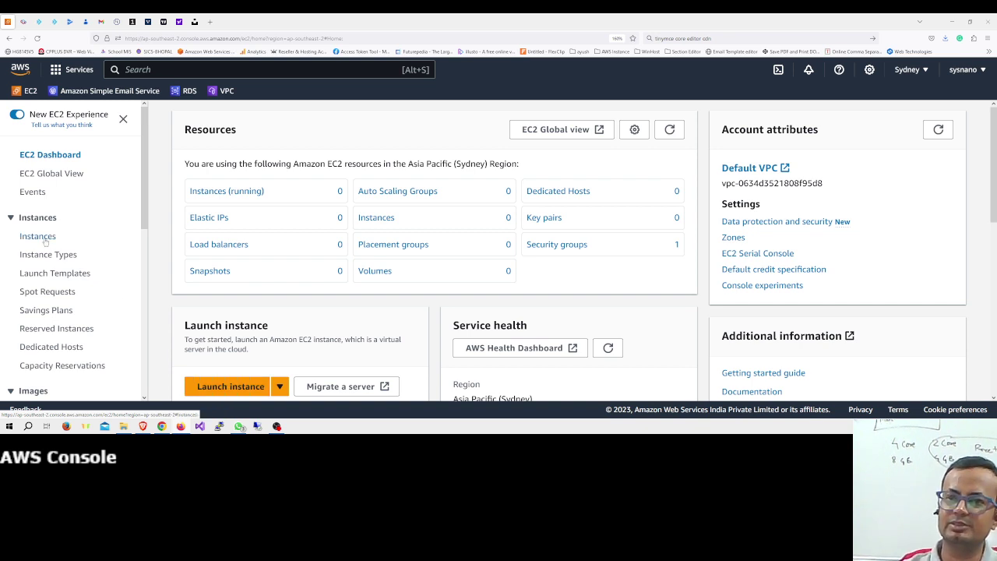
Step: Start launching a new instance and name it SyWiScRs202310
click(227, 386)
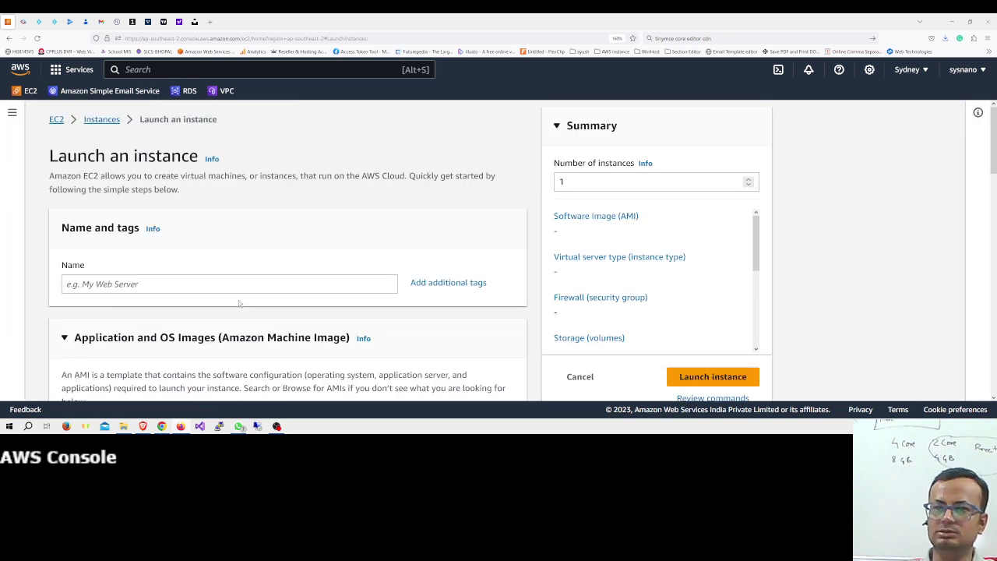
click(233, 286)
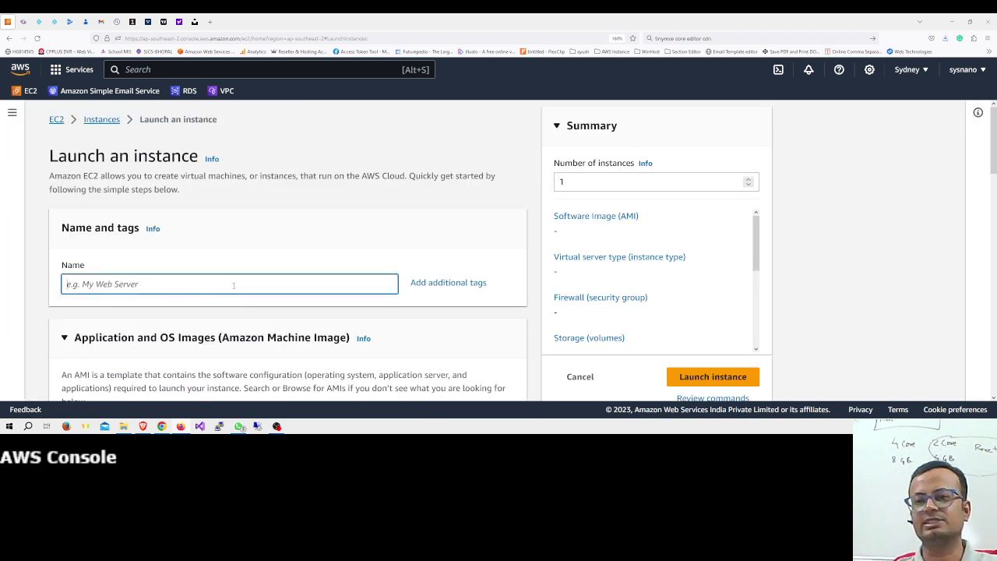
text(Si)
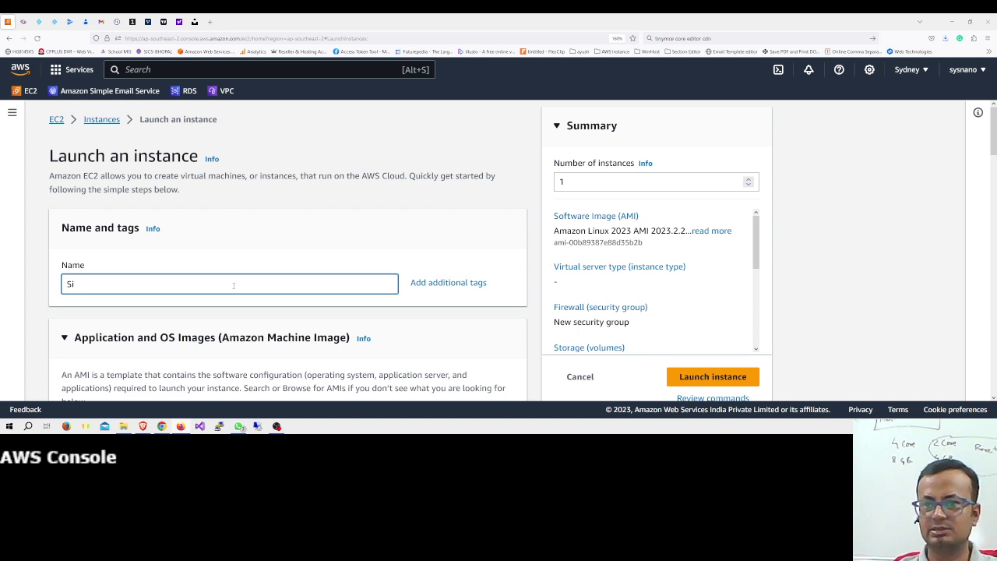
text(y)
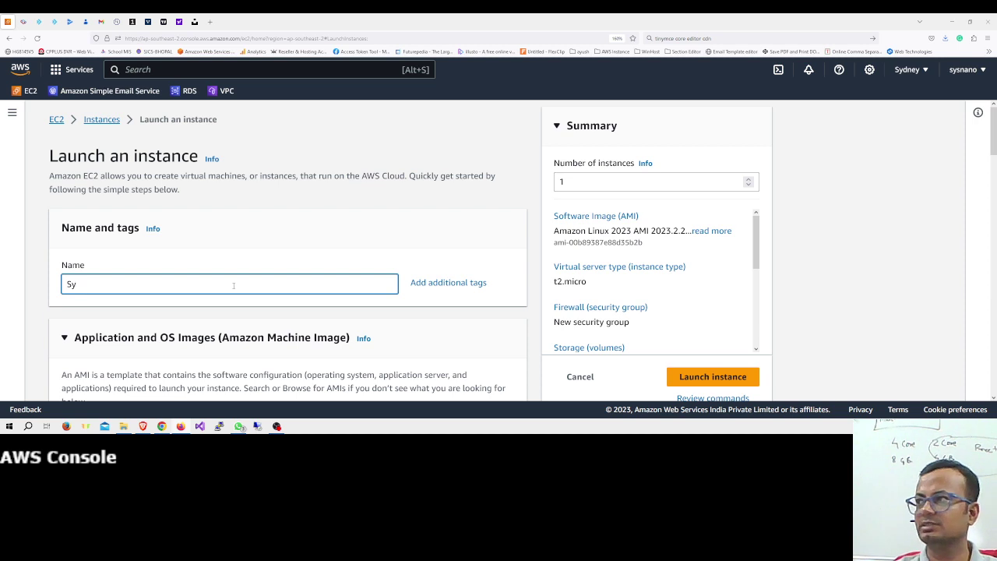
text(Wi)
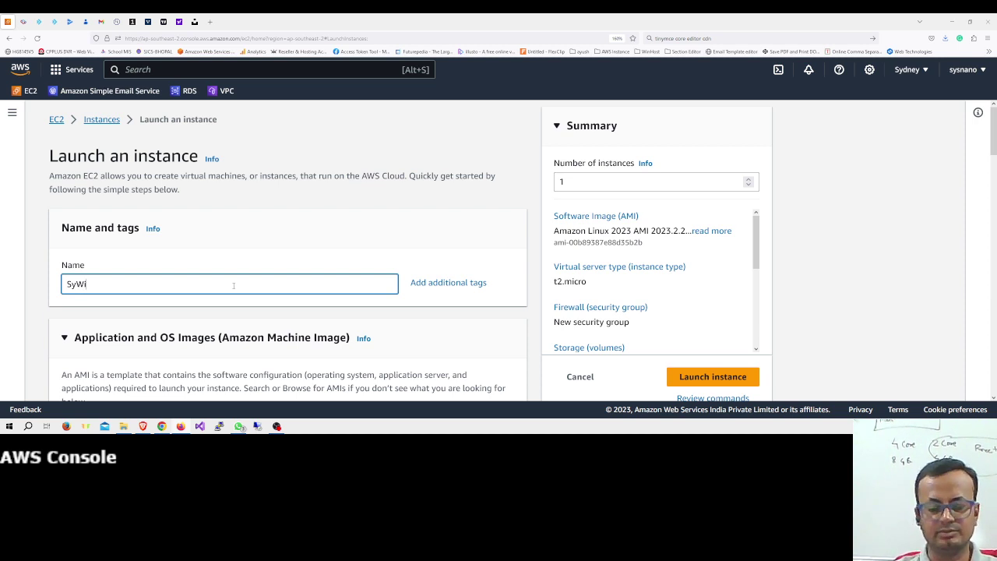
text(Sc)
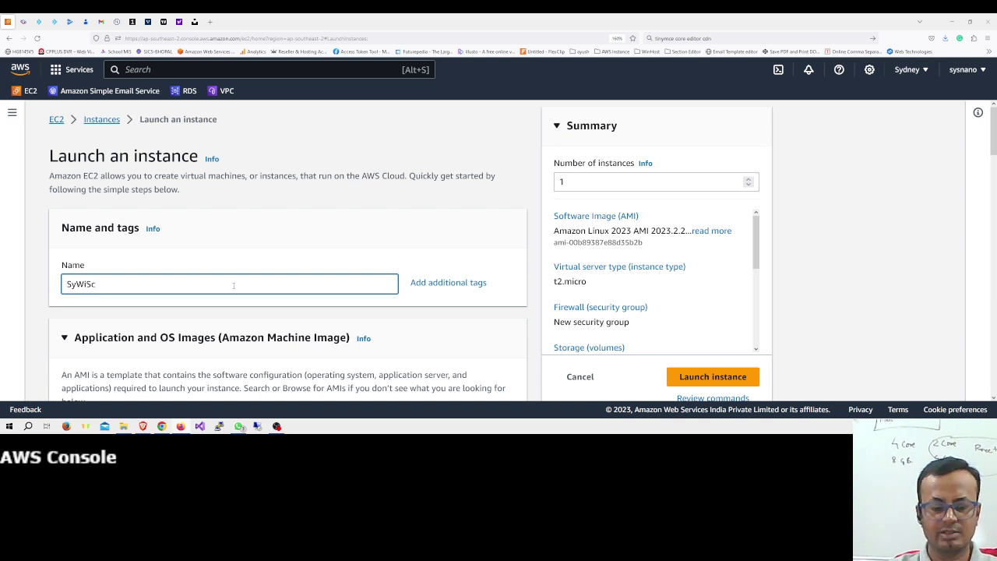
text(Rs)
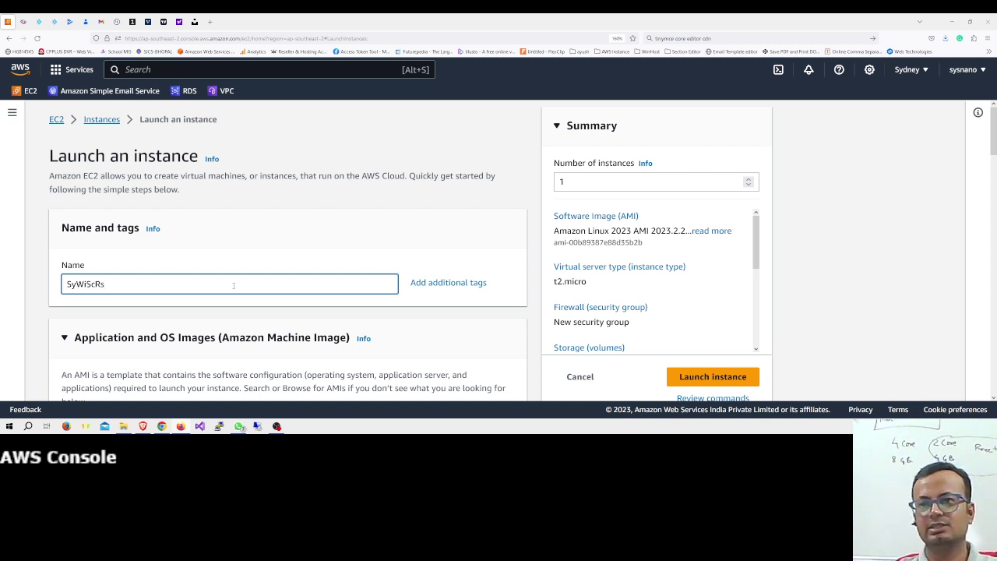
text(202310)
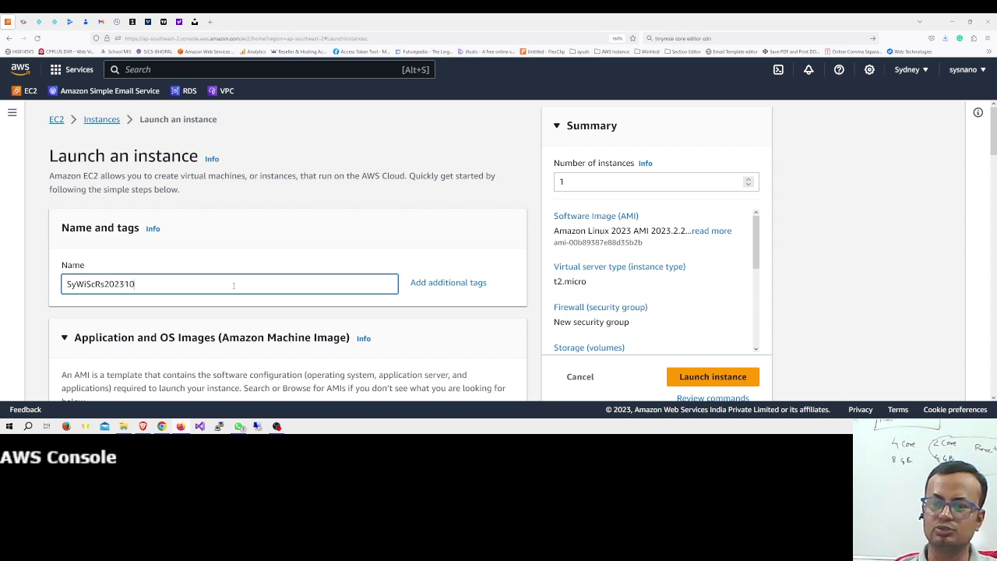
key(ctrl+a)
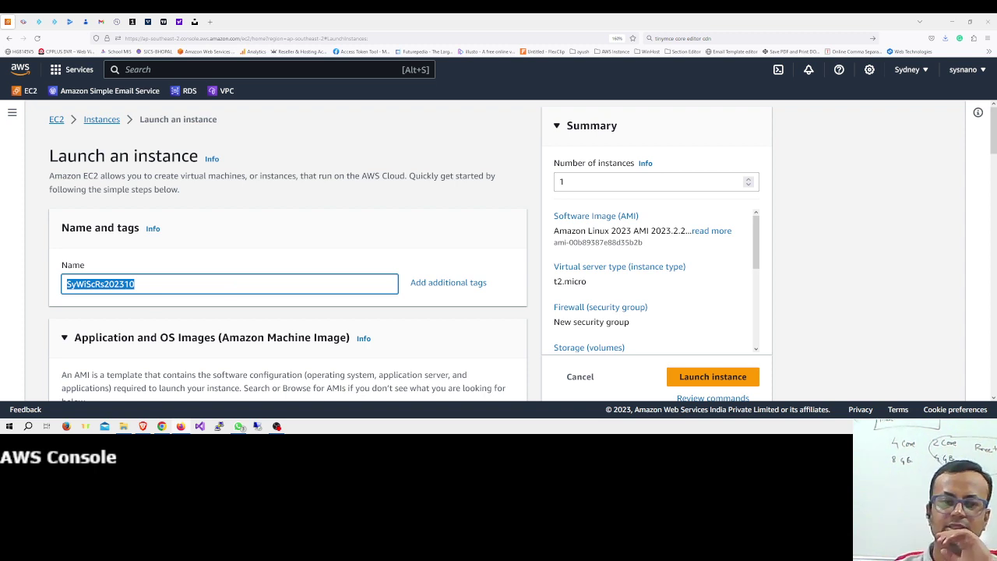
key(alt+Tab)
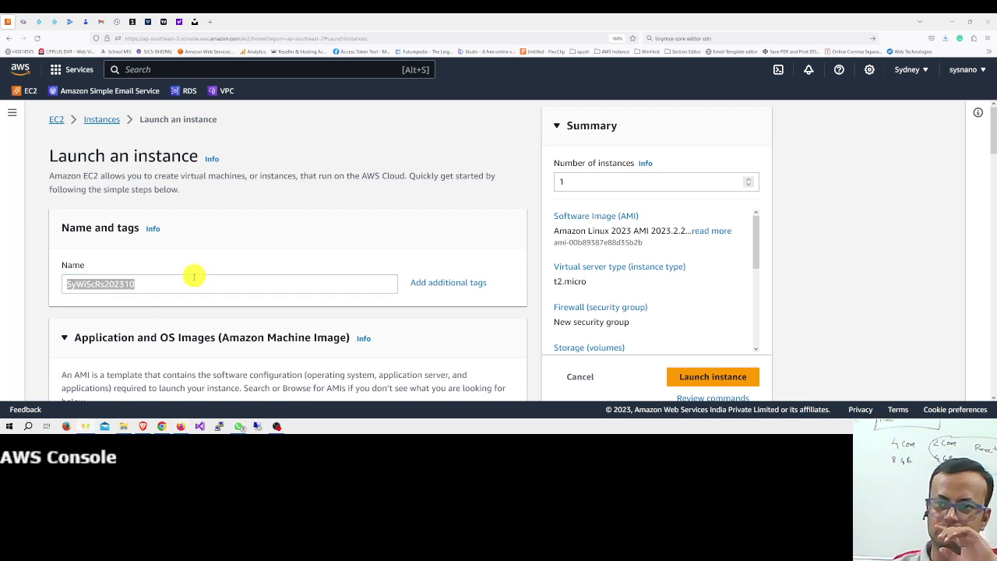
Step: Choose the Microsoft Windows Server 2022 Base image for the instance
scroll(218, 282, down, 2)
scroll(227, 283, down, 1)
click(267, 268)
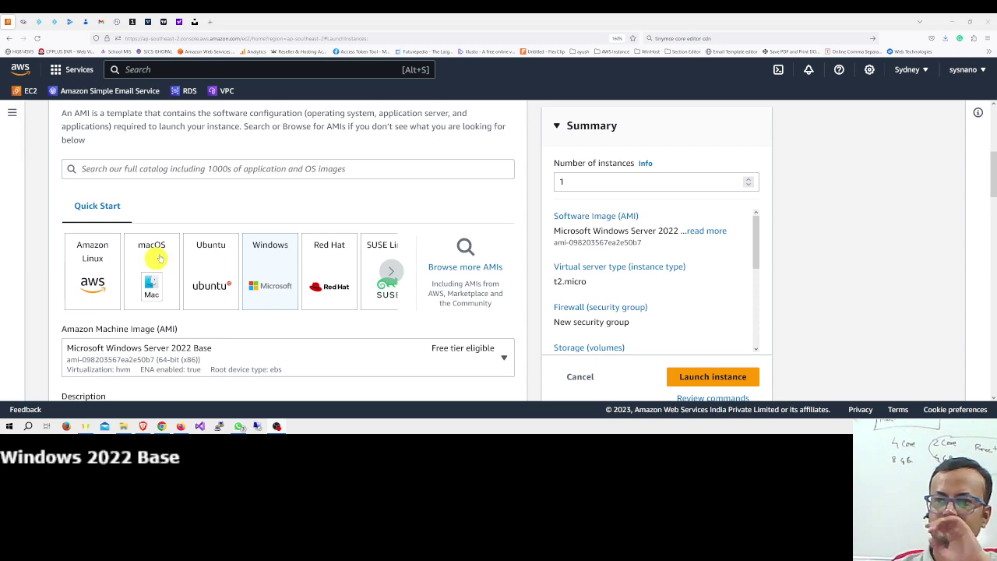
Step: Look up the t3a.large and t3.large options among the instance types to compare their specifications and pricing
scroll(253, 263, down, 3)
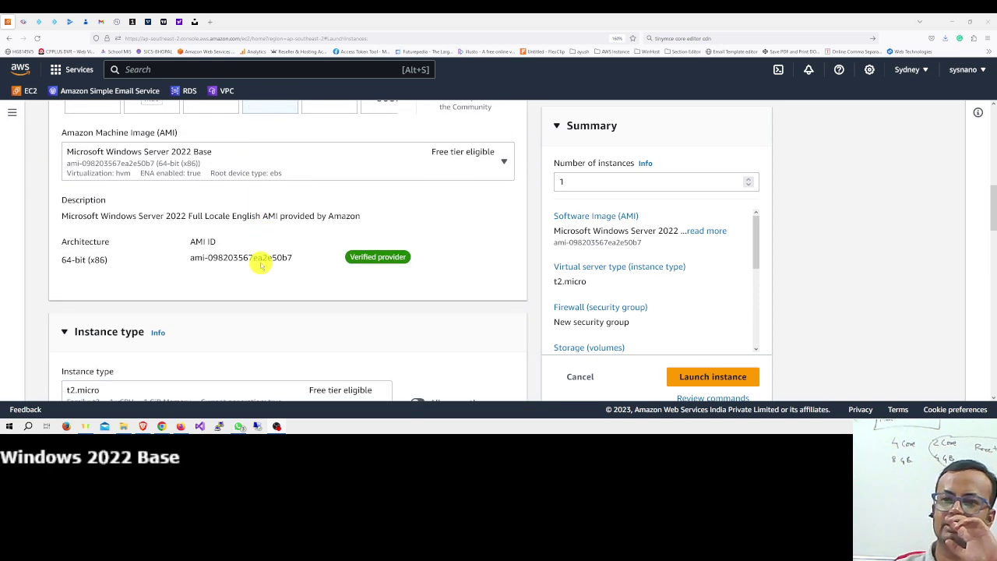
scroll(261, 264, down, 3)
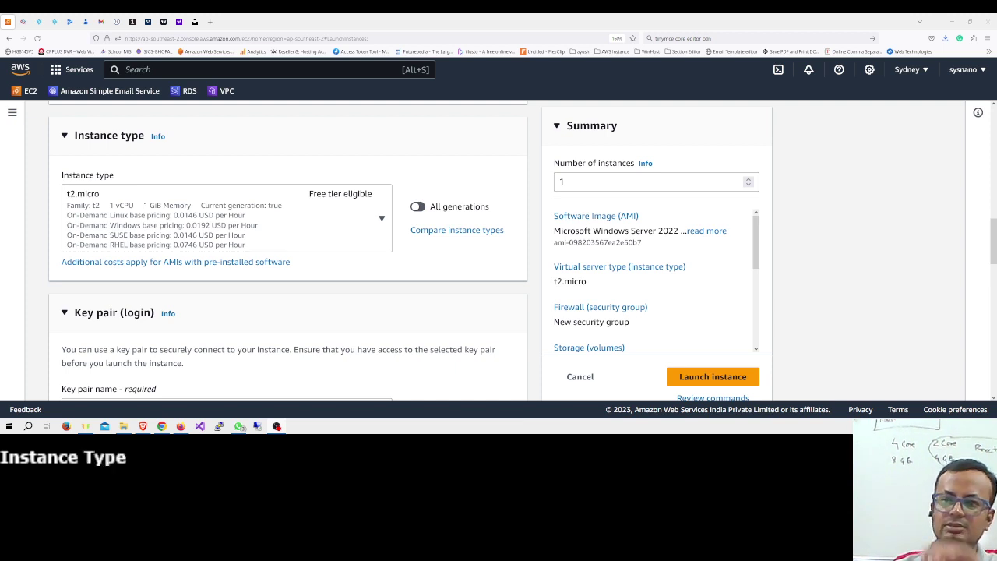
click(381, 221)
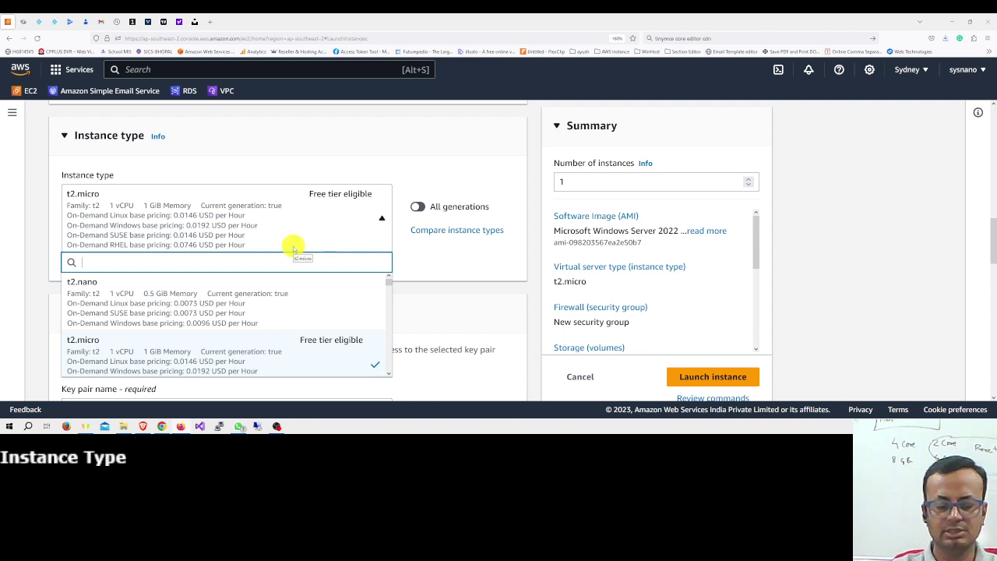
text(t3)
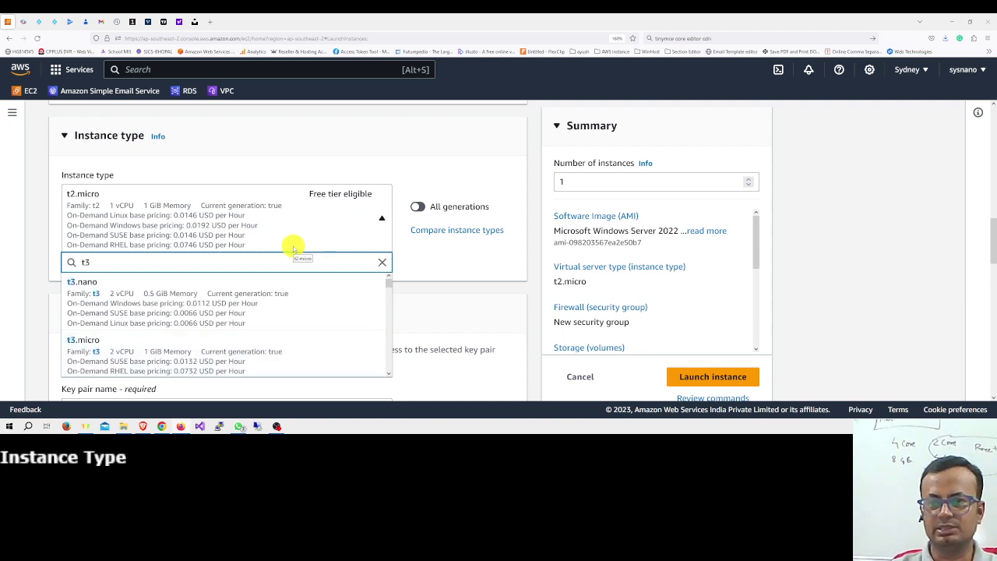
text(al)
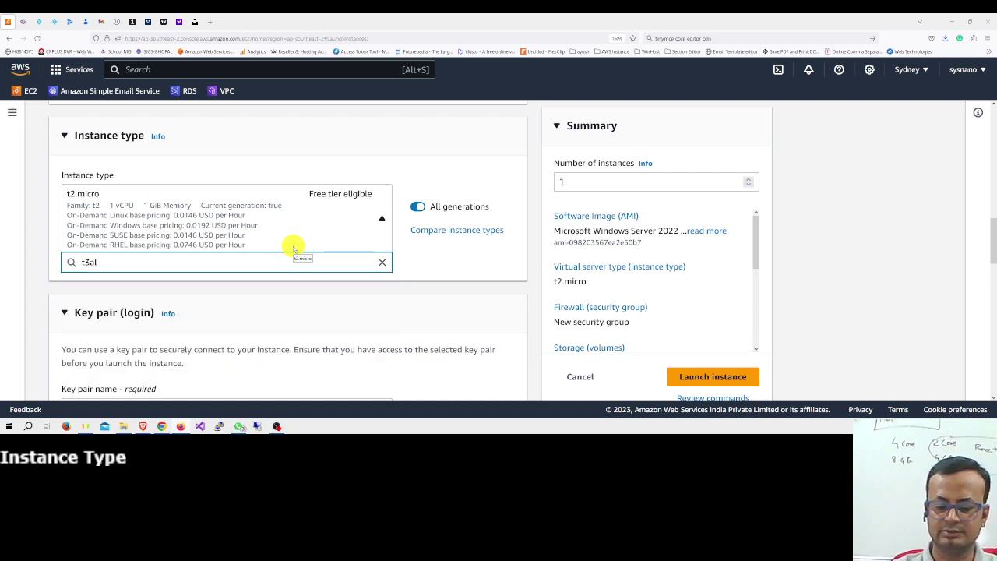
key(BackSpace)
text(.l)
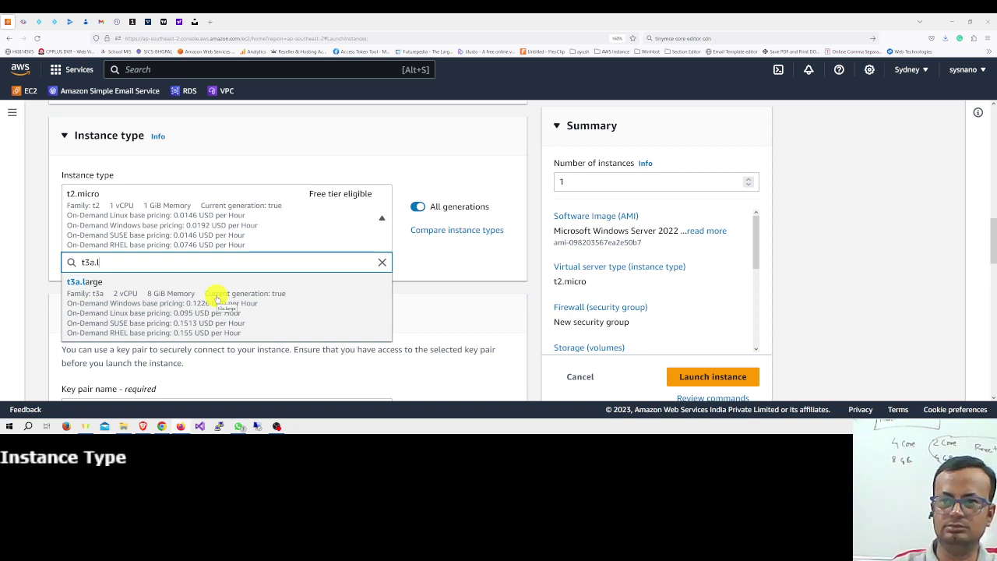
key(BackSpace)
key(BackSpace)
key(BackSpace)
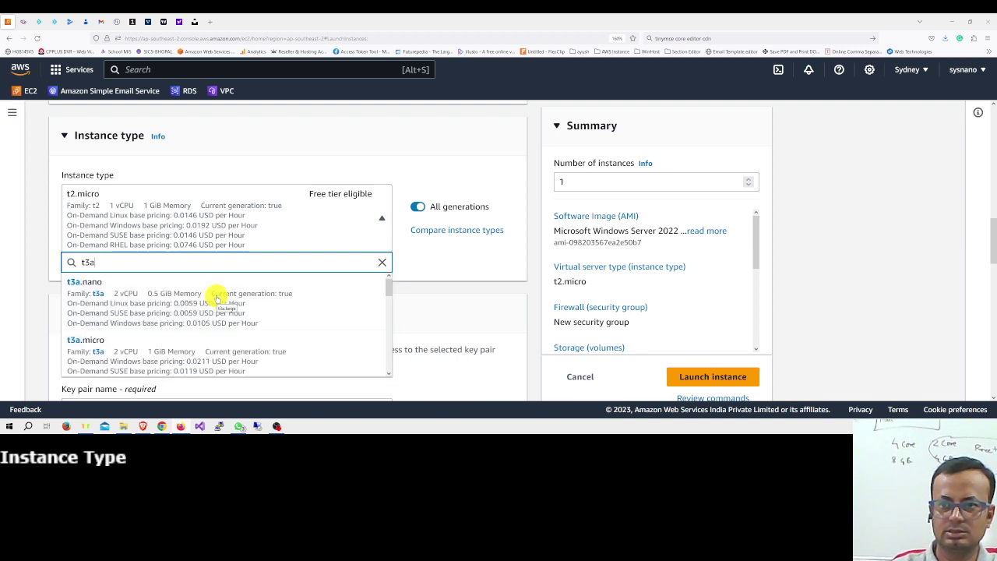
text(.l)
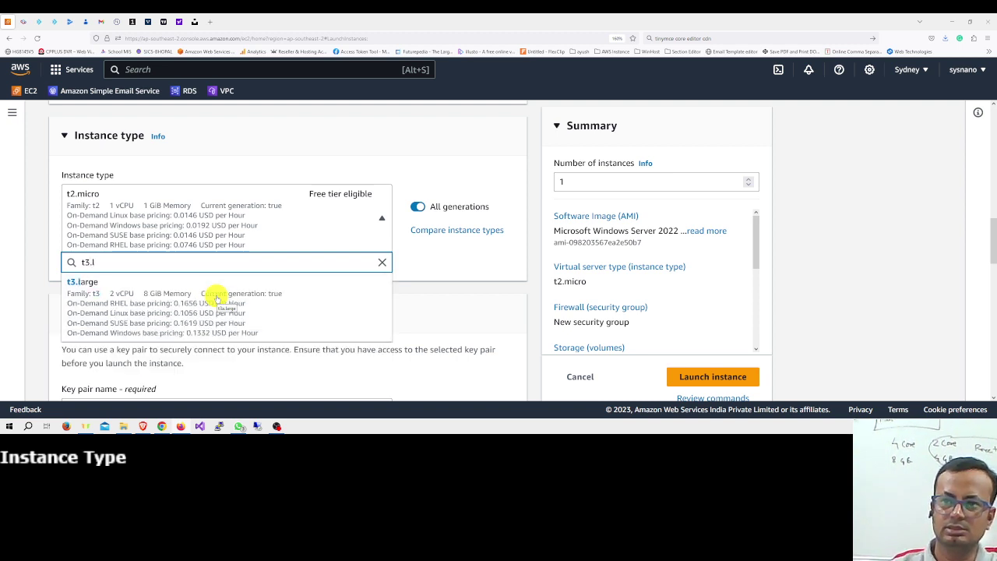
Step: Set the instance type to t3.xlarge
key(BackSpace)
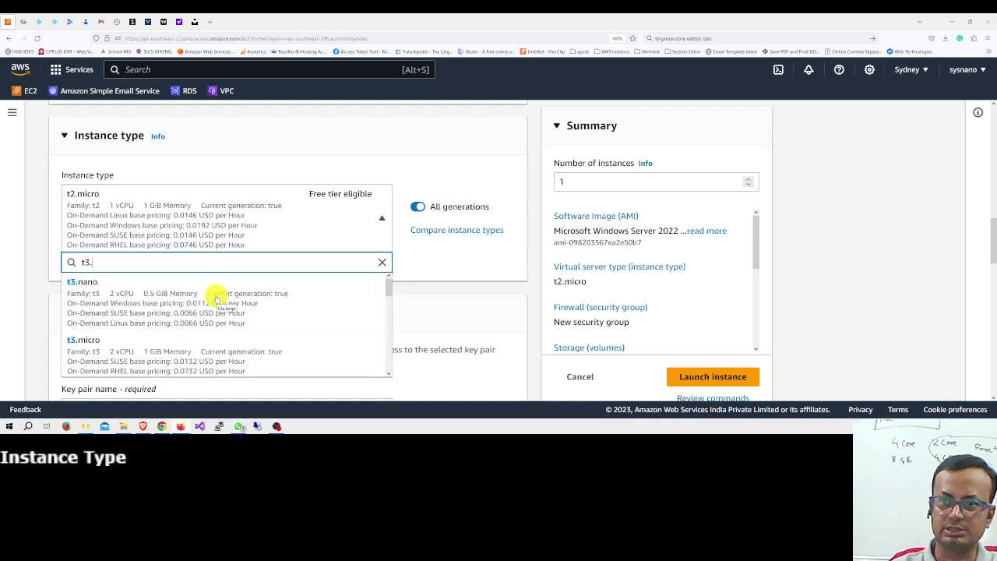
text(x)
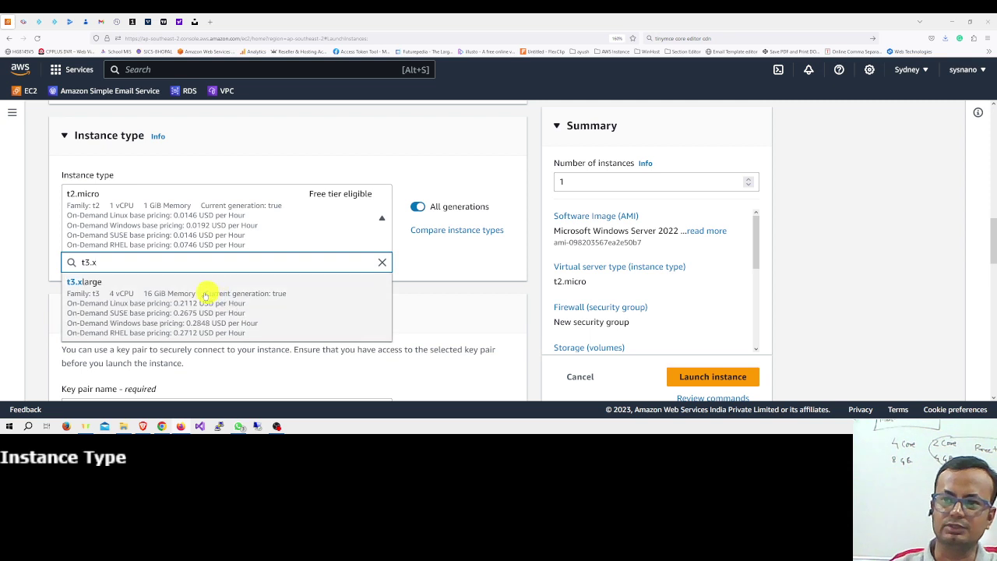
click(174, 303)
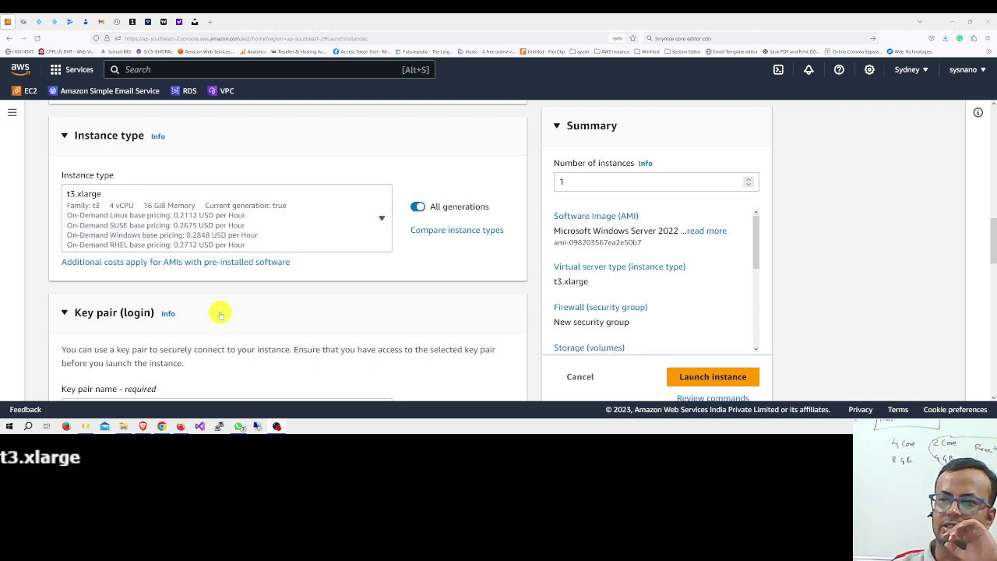
Step: Create an RSA key pair named SyWiScRs202310 in .pem format and save its private key file to the Desktop
scroll(220, 314, down, 2)
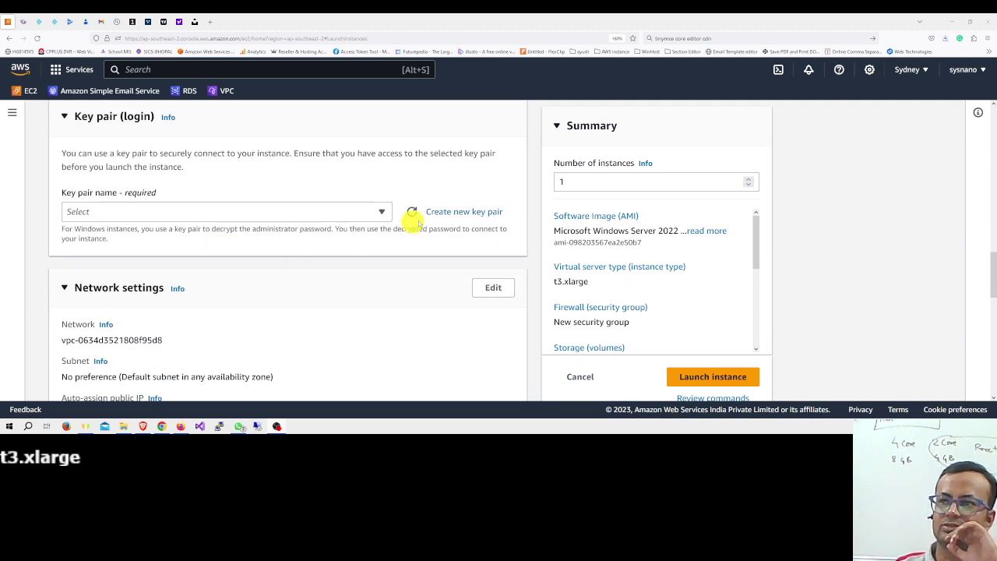
click(452, 212)
click(427, 194)
text(SyWiScRs202310)
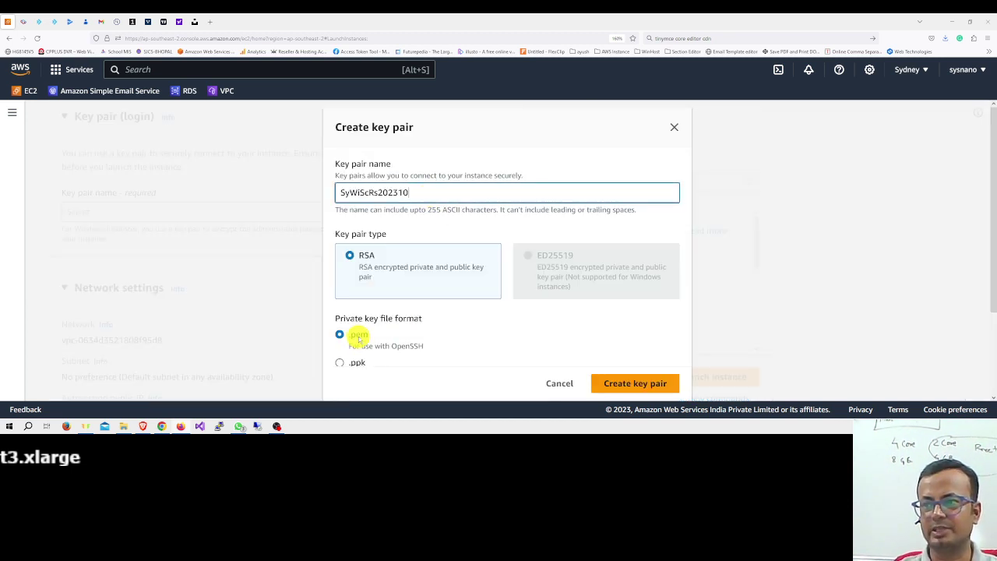
scroll(356, 335, down, 2)
click(617, 376)
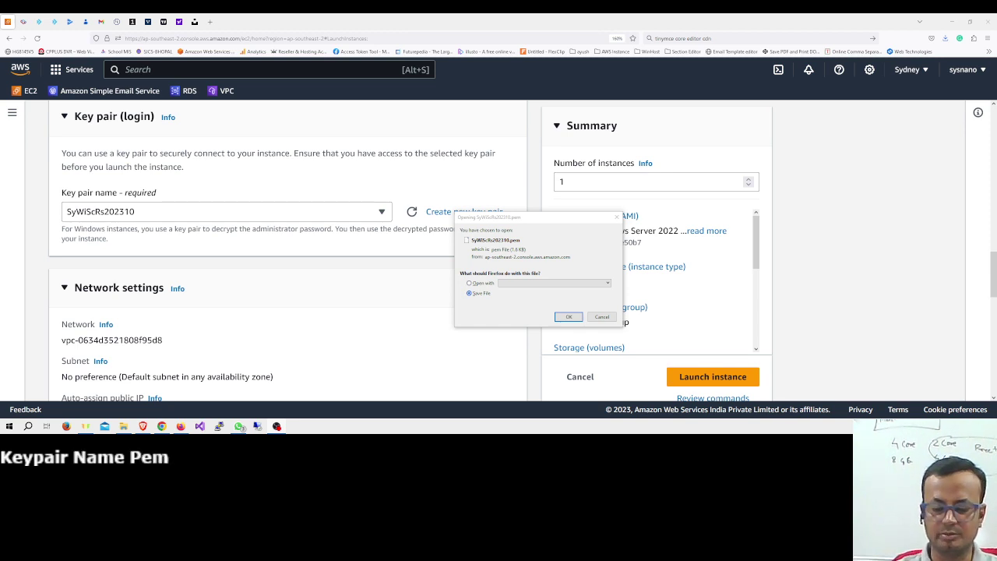
click(569, 316)
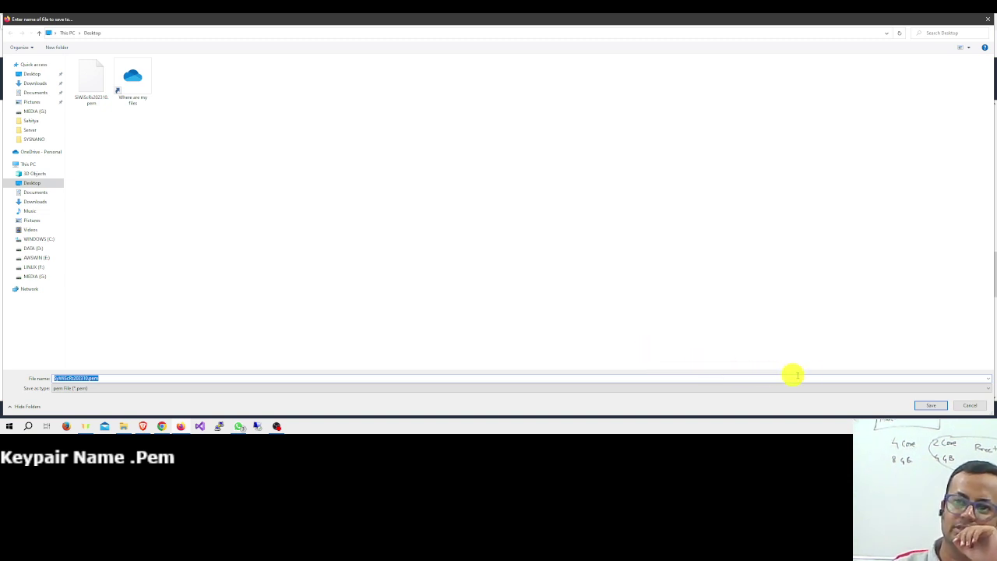
click(935, 405)
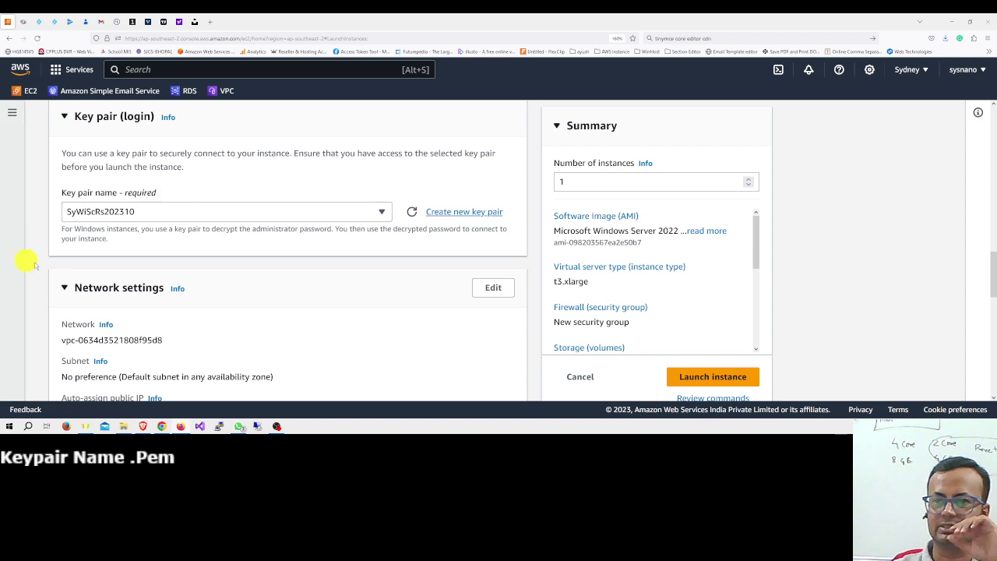
Step: Assign the existing default security group to the instance in the network settings
scroll(215, 273, down, 2)
scroll(219, 275, down, 2)
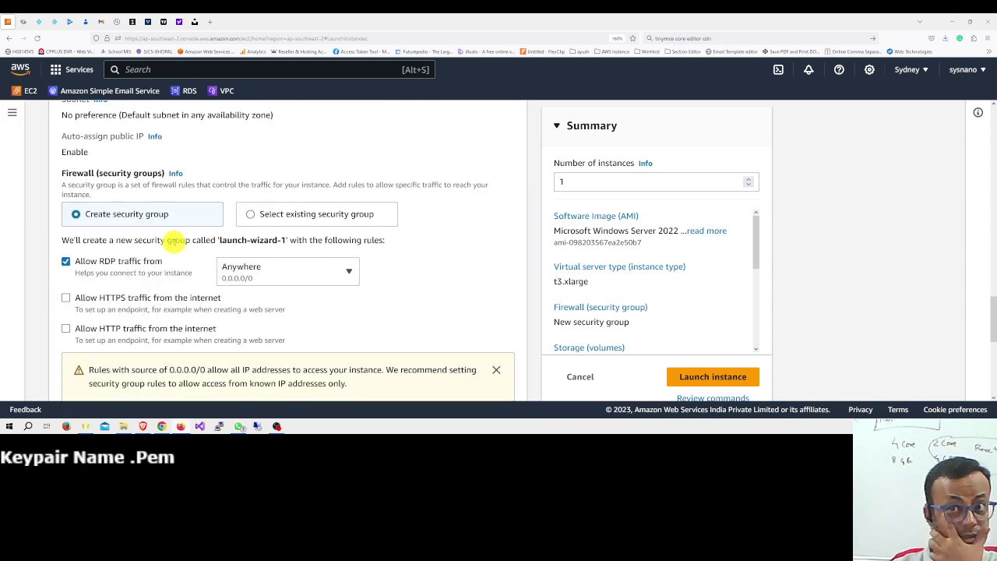
scroll(175, 240, up, 1)
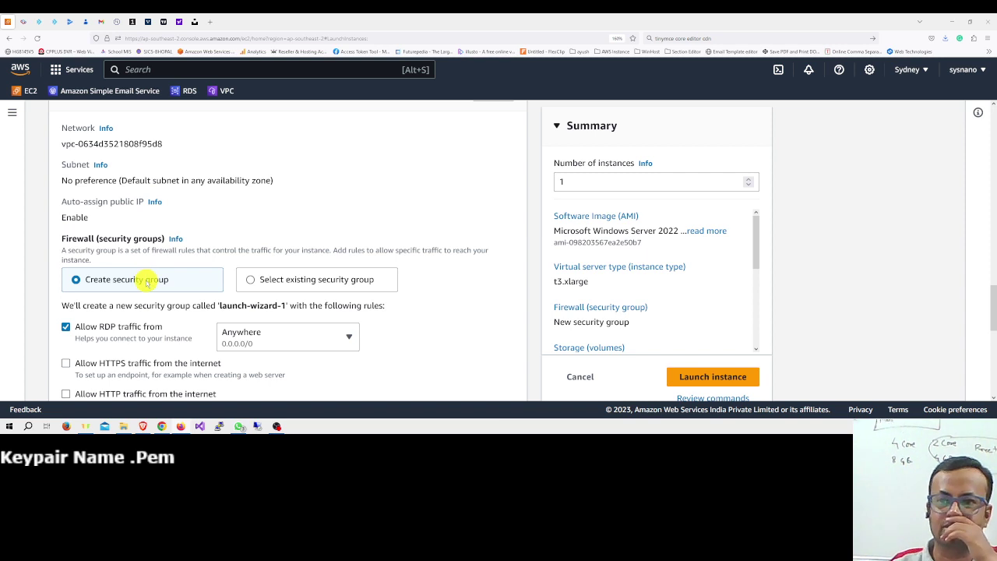
scroll(179, 280, down, 2)
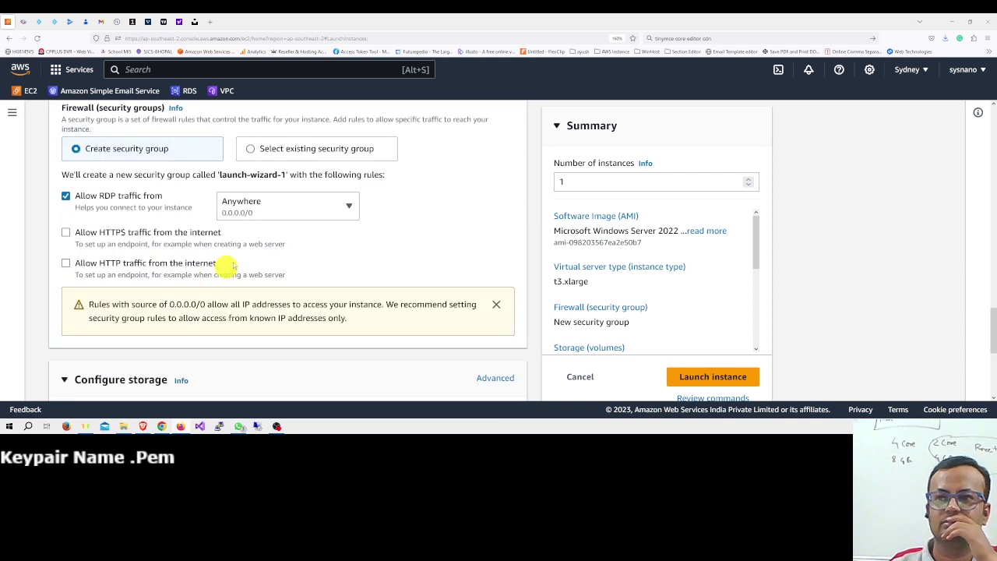
click(252, 149)
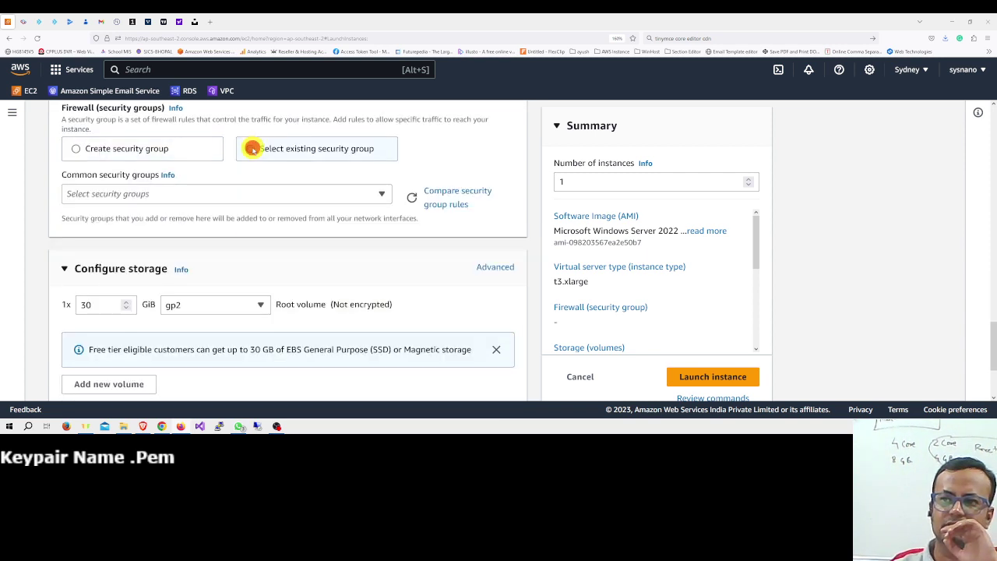
scroll(227, 184, up, 2)
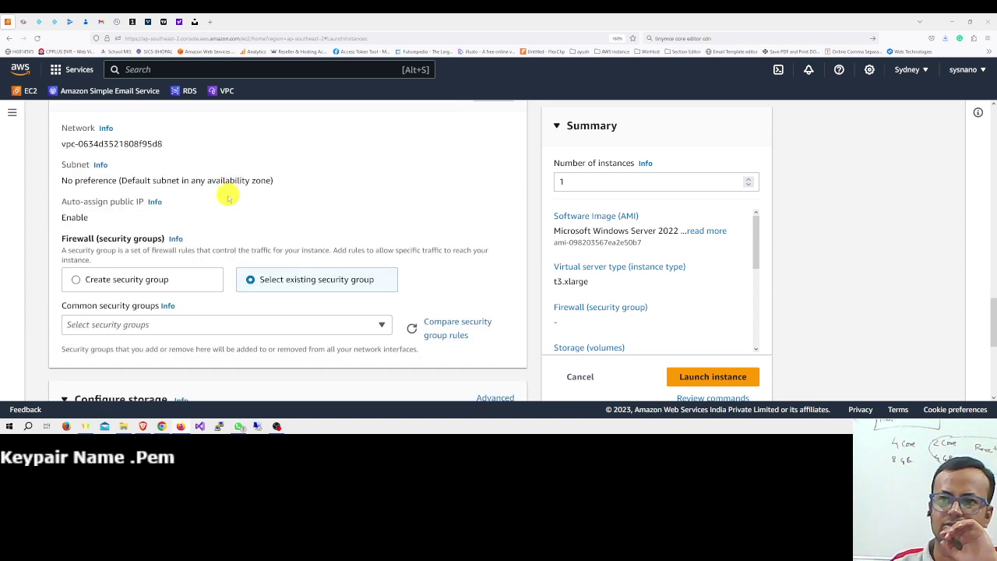
click(228, 324)
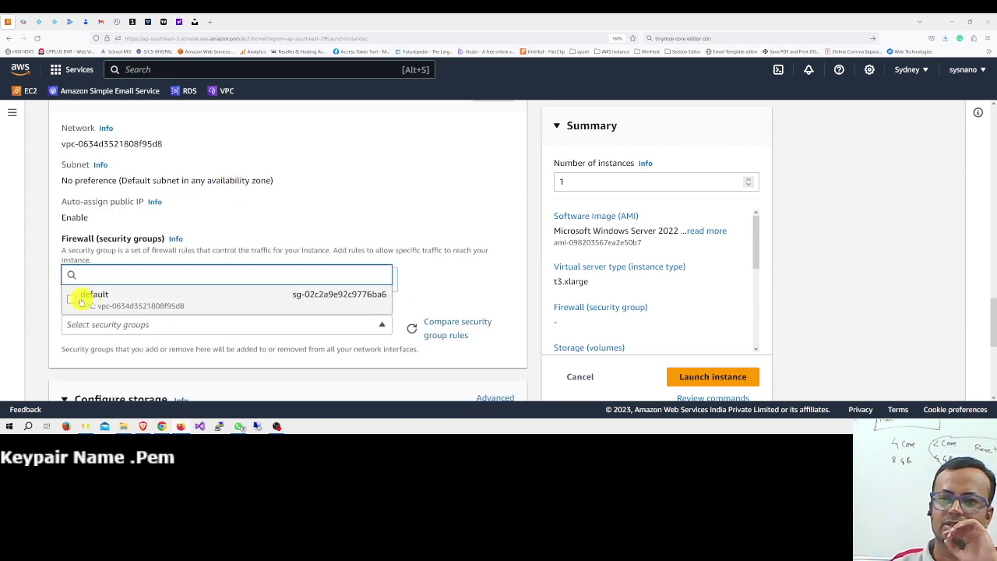
click(71, 299)
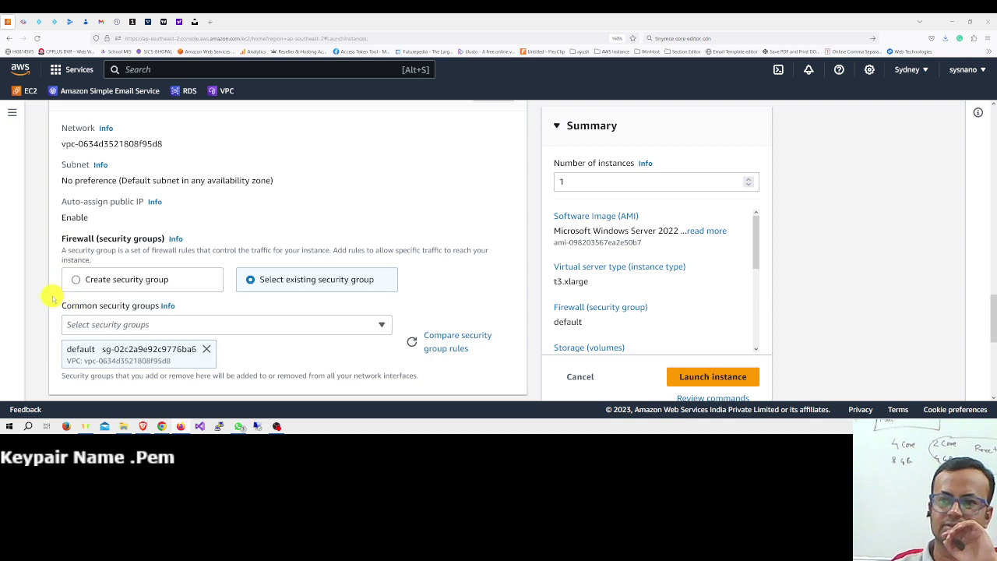
scroll(51, 297, up, 1)
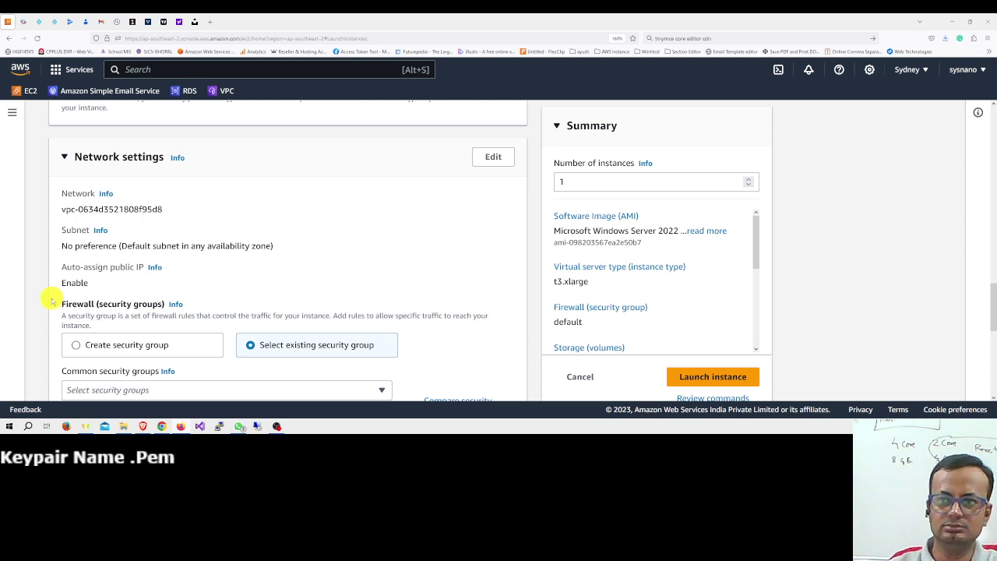
scroll(51, 300, down, 1)
Step: Enable termination protection in the instance's advanced details
scroll(49, 303, down, 3)
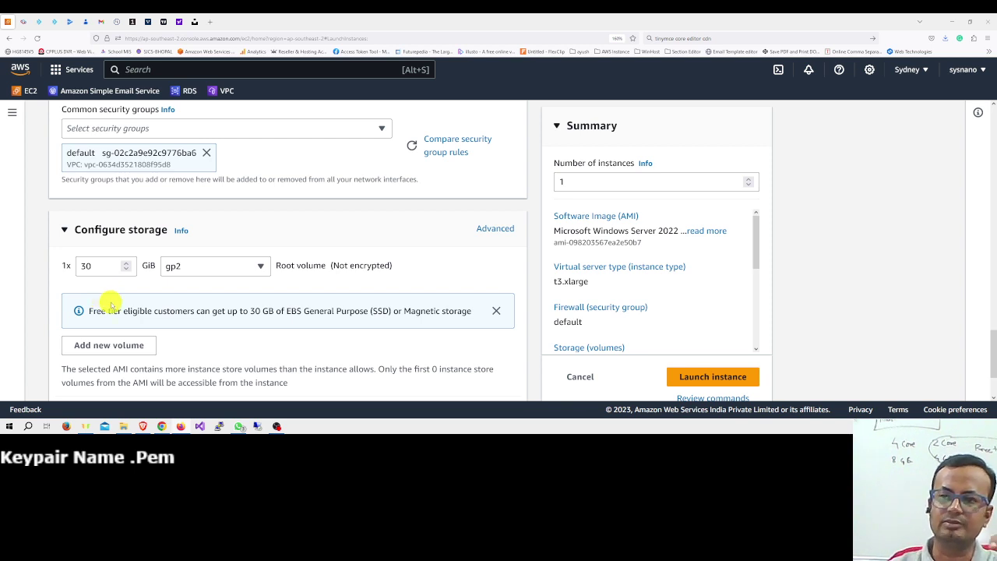
scroll(113, 305, down, 1)
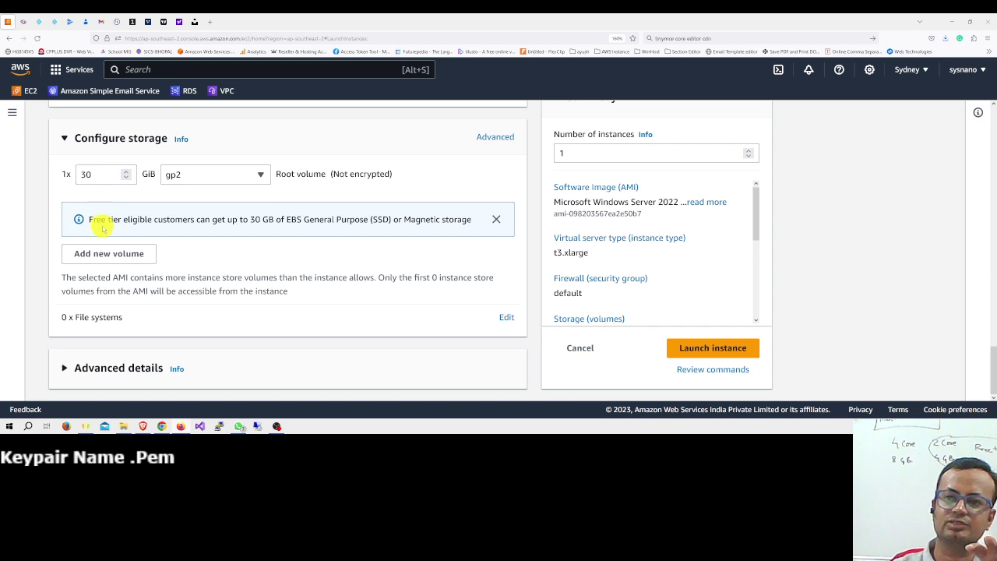
click(66, 369)
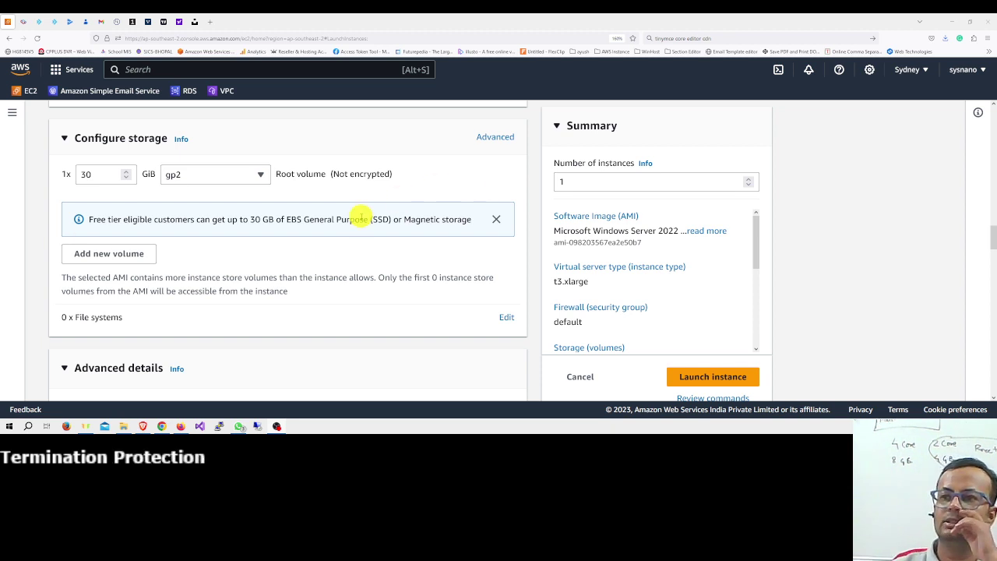
scroll(339, 228, down, 2)
scroll(301, 242, down, 7)
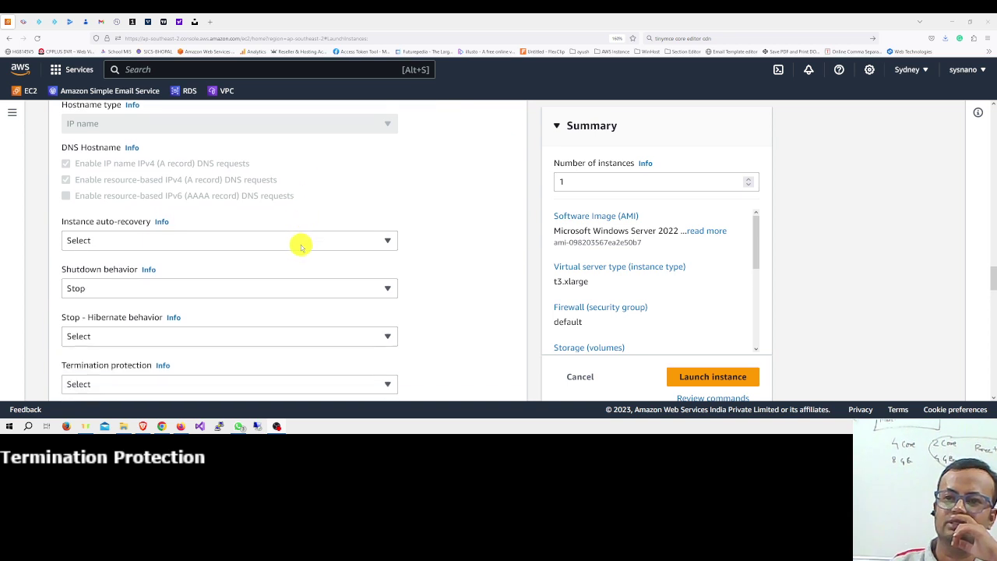
scroll(301, 246, down, 1)
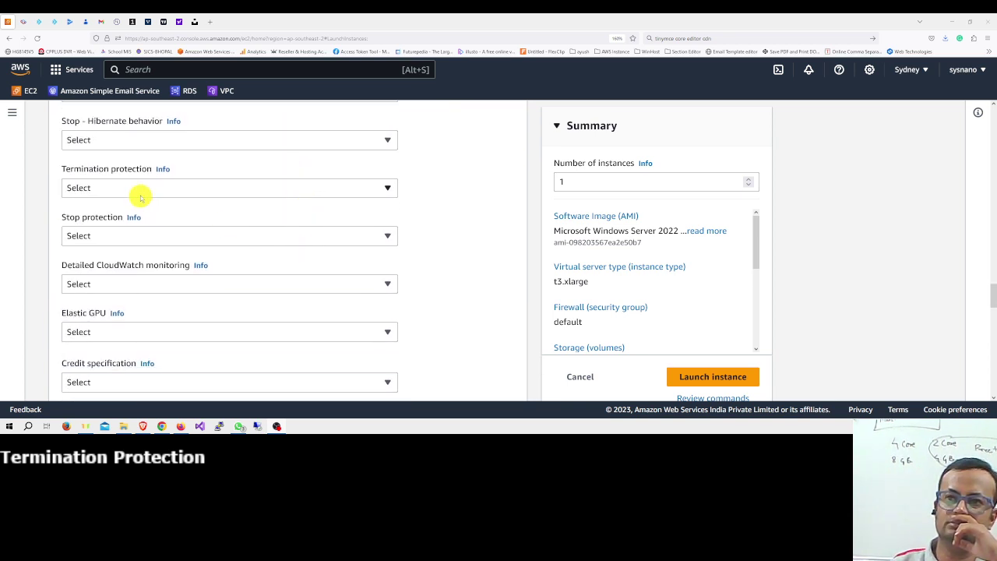
click(141, 194)
click(129, 225)
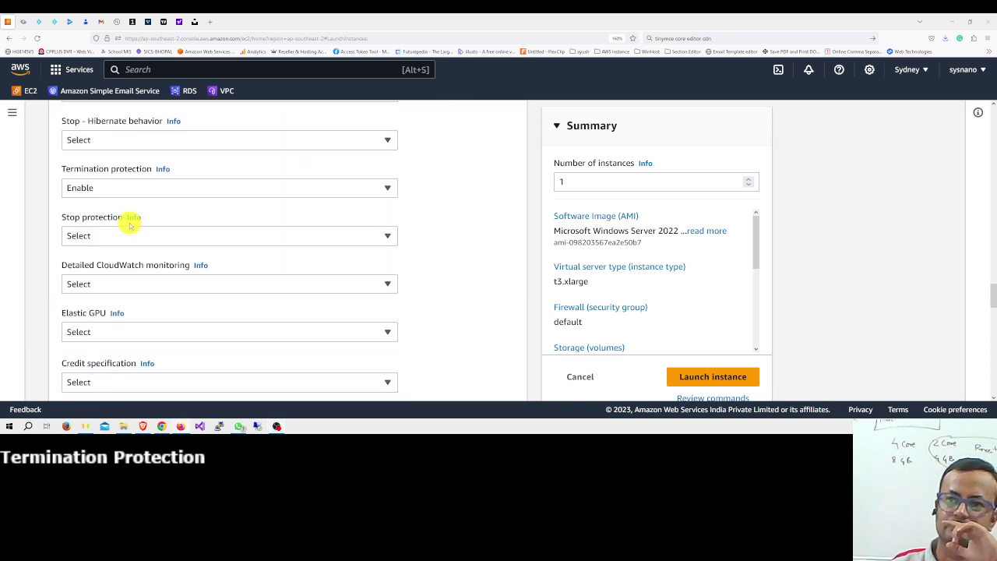
Step: Launch the configured instance and open the instances list to check its state
scroll(447, 215, up, 15)
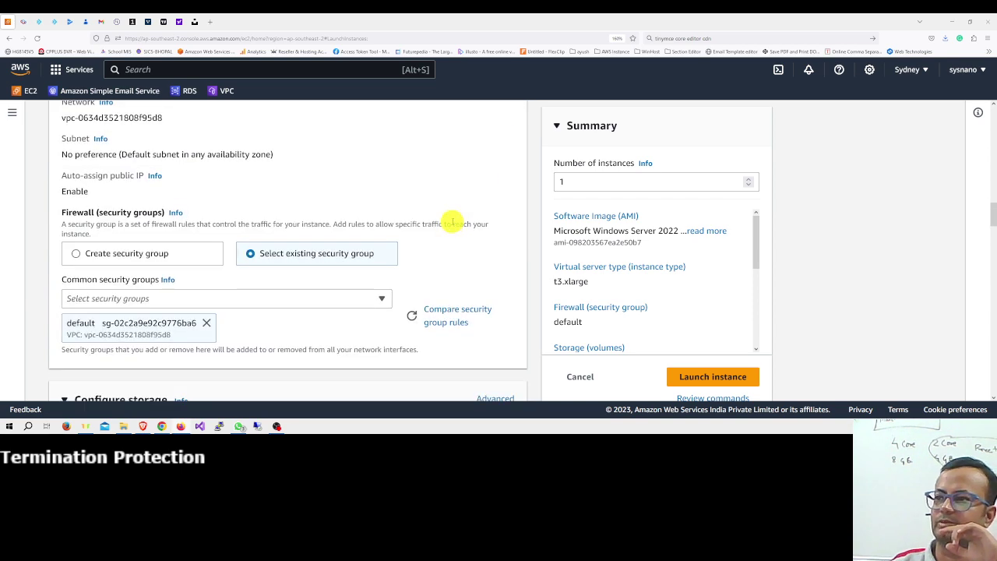
scroll(534, 294, up, 2)
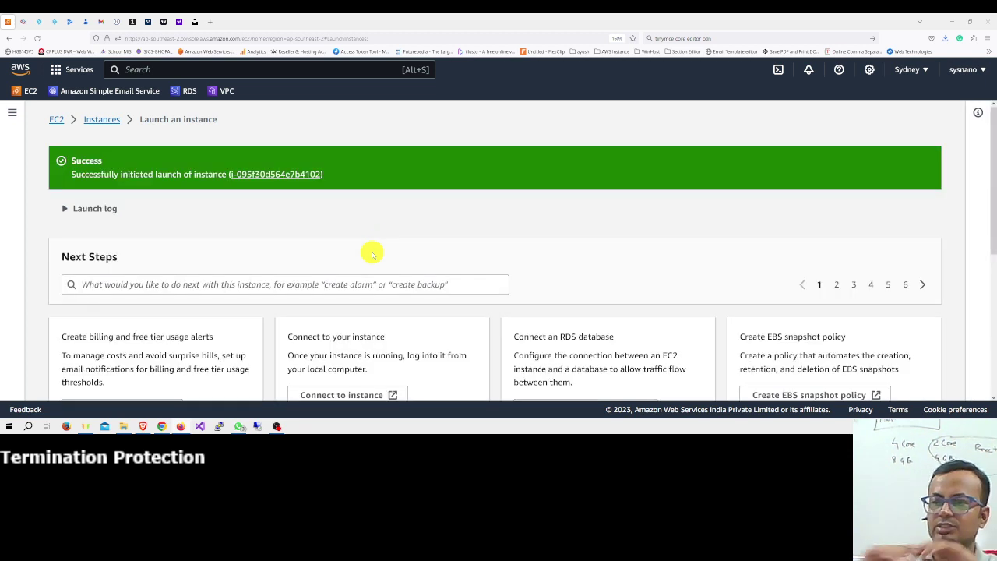
click(99, 121)
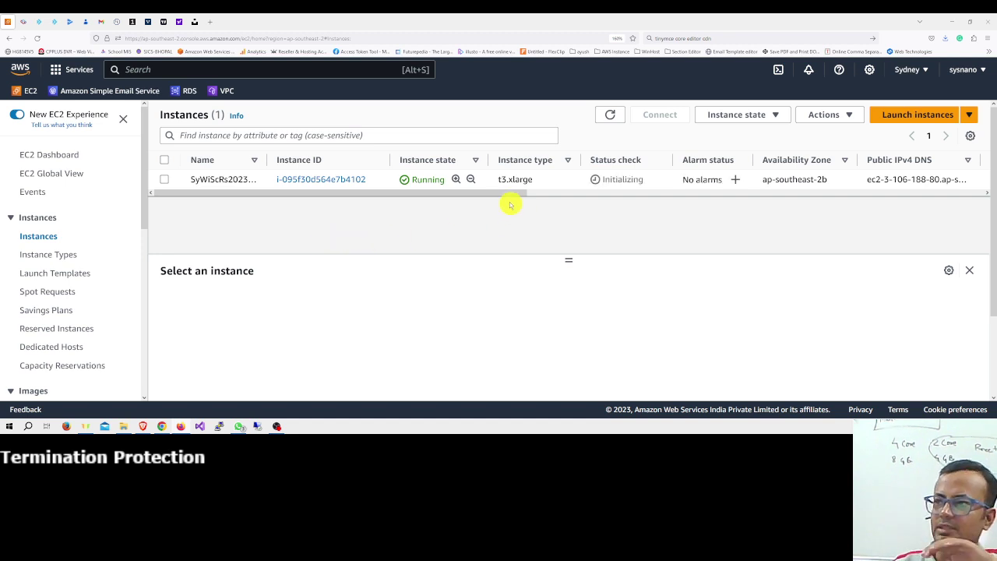
mouse_move(508, 194)
mouse_down()
mouse_move(518, 196)
mouse_move(486, 195)
mouse_up()
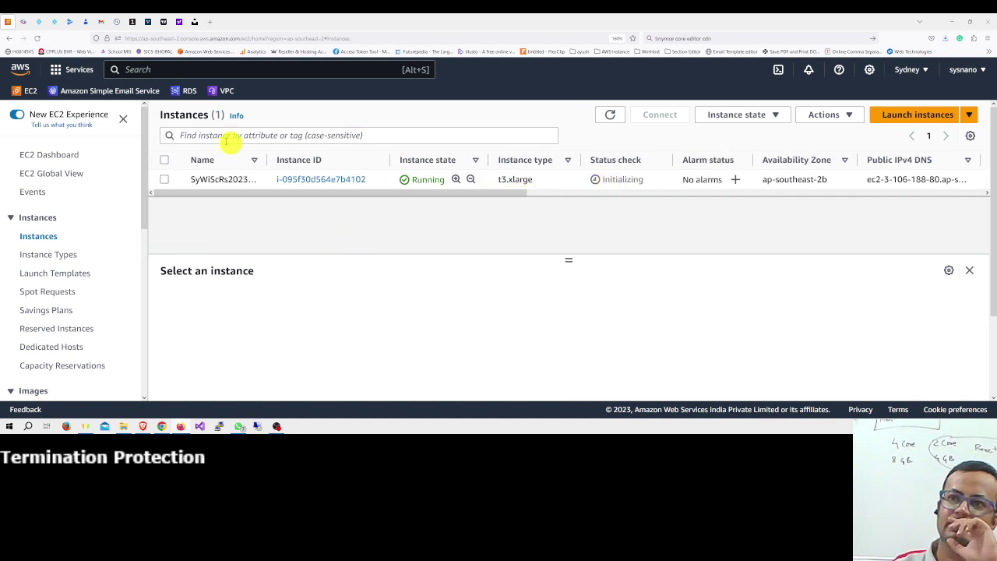
Step: Open Amazon RDS in a new browser tab and start creating a database
right_click(186, 93)
click(189, 101)
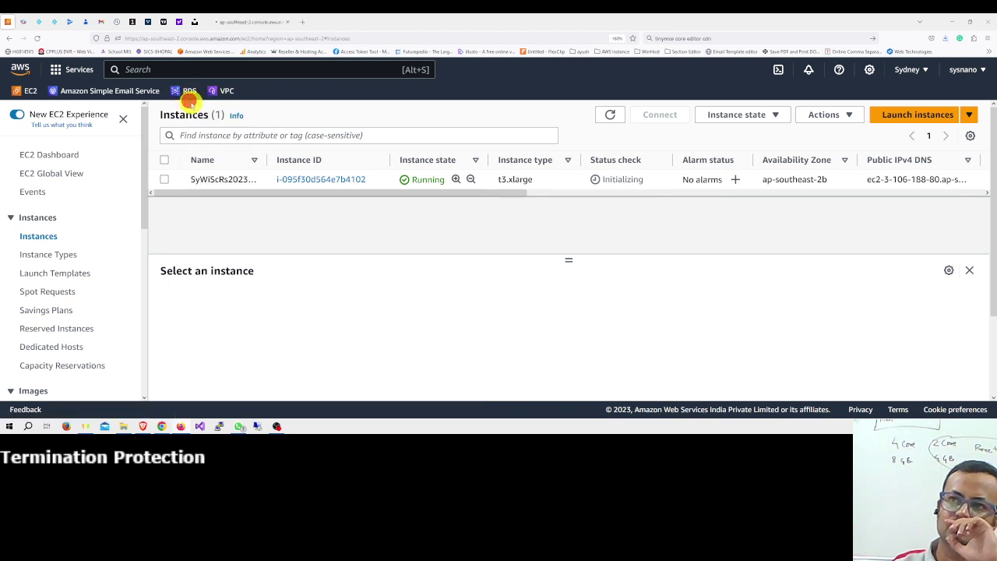
click(243, 22)
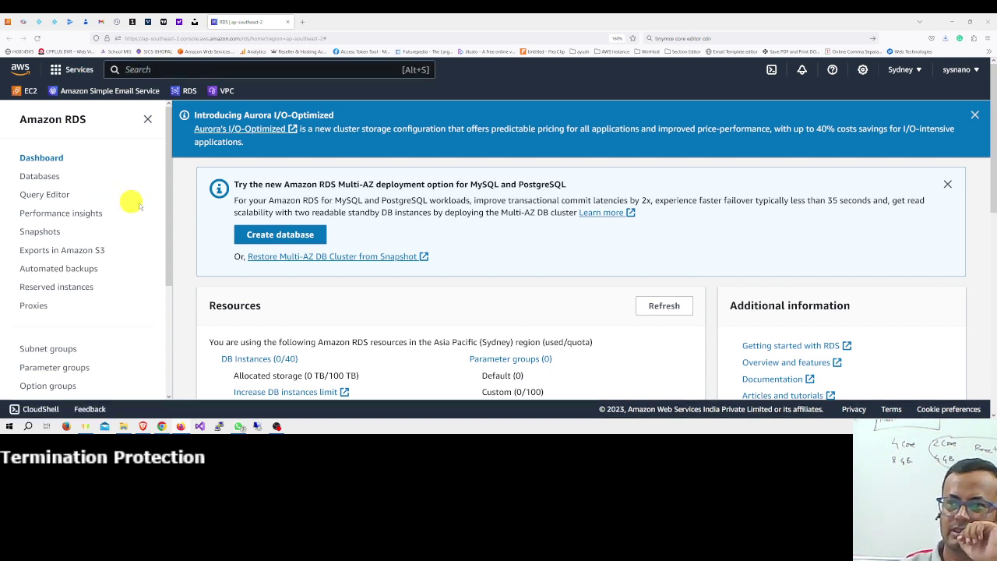
click(279, 235)
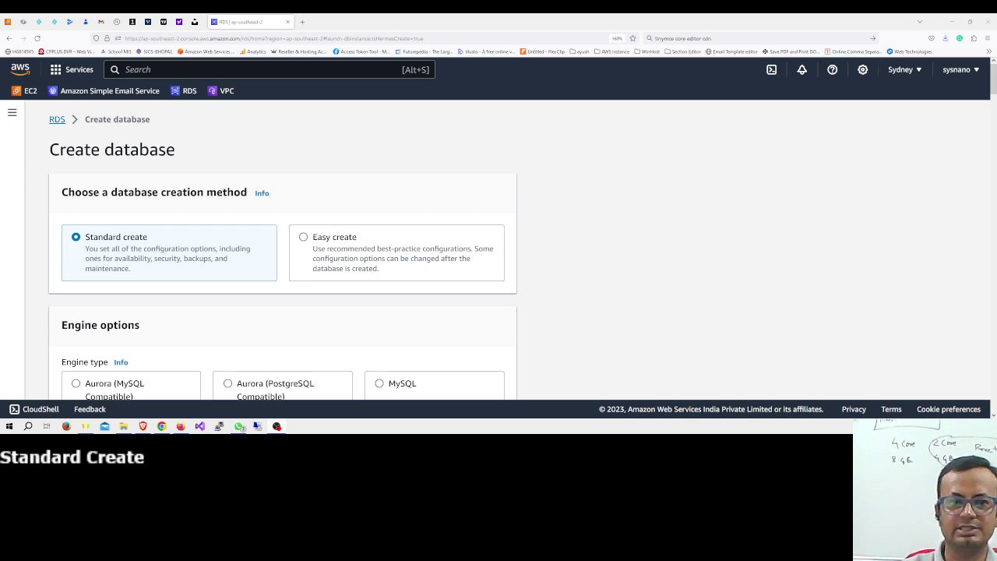
Step: Choose Microsoft SQL Server as the database engine type
scroll(179, 254, down, 3)
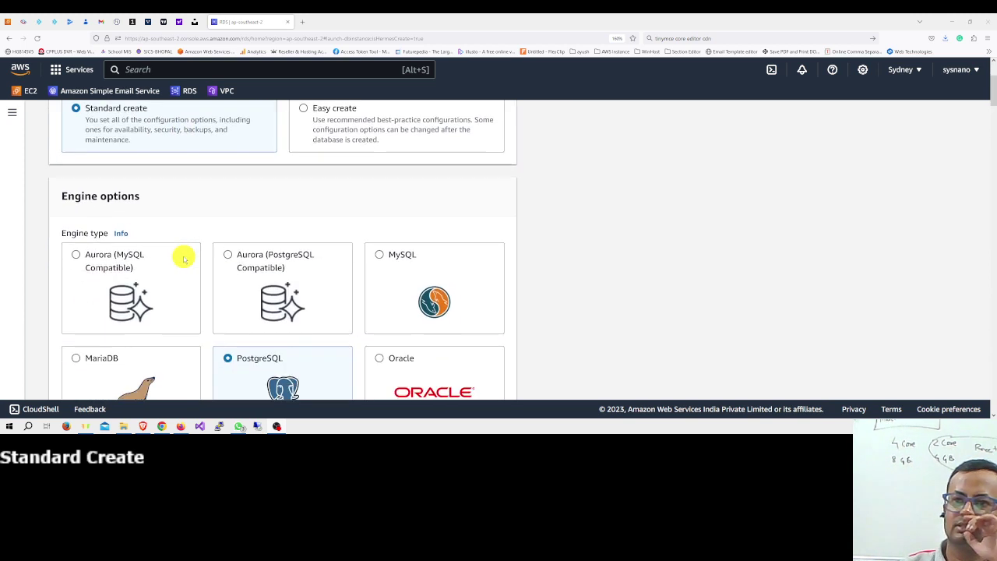
scroll(175, 240, down, 4)
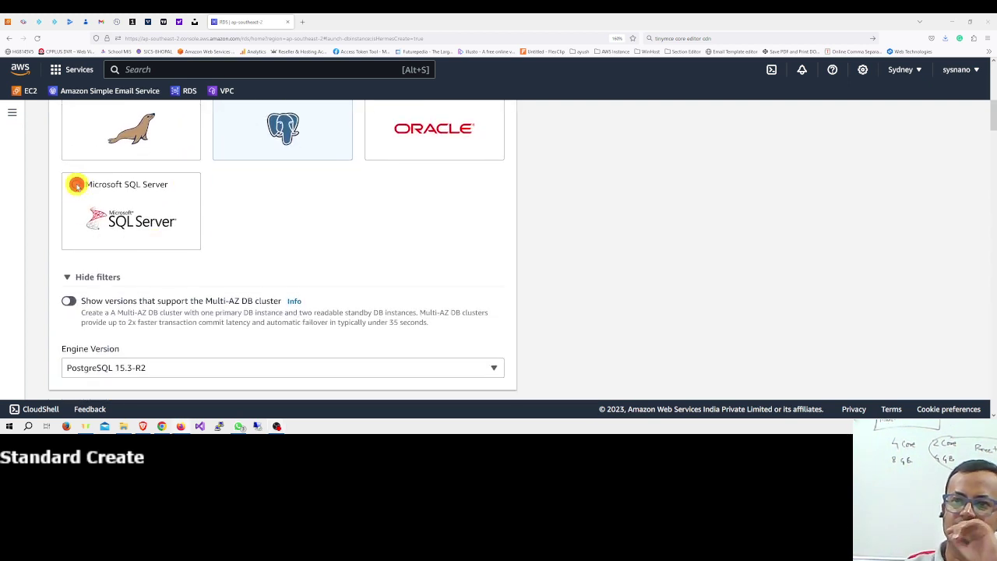
click(76, 185)
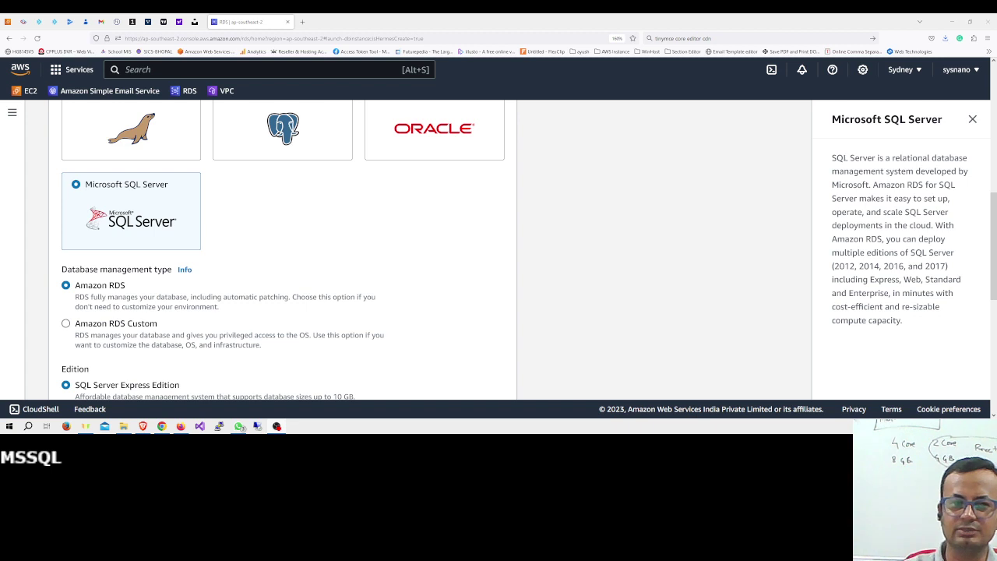
Step: Switch the database edition to SQL Server Web Edition and back to SQL Server Express Edition
scroll(169, 269, down, 1)
scroll(168, 268, down, 3)
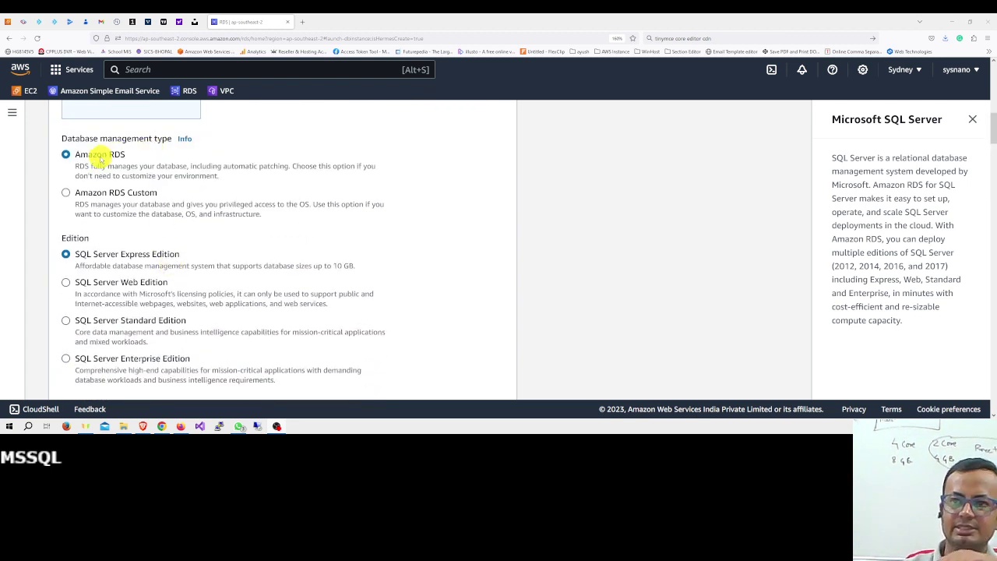
scroll(101, 164, down, 3)
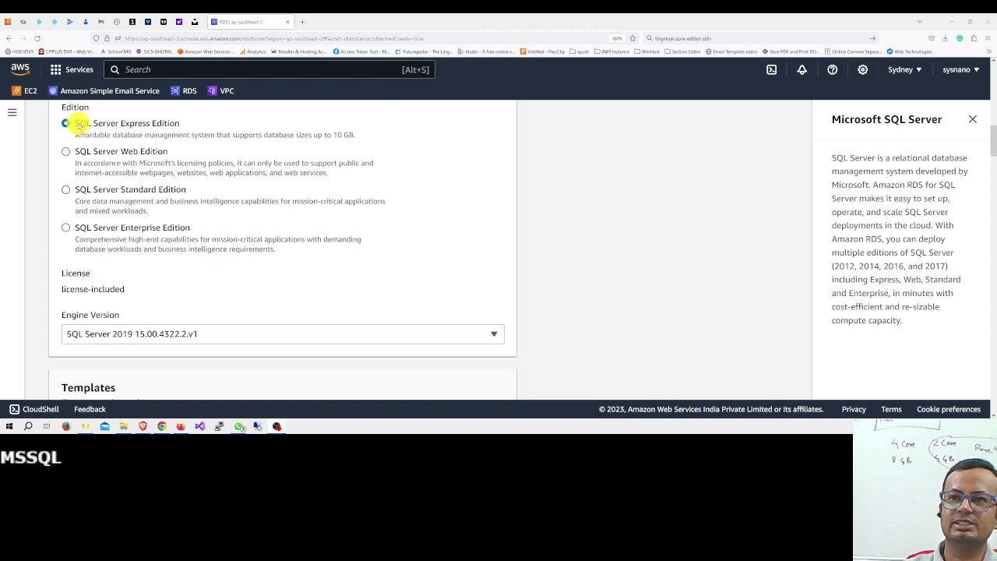
drag(78, 127, 179, 126)
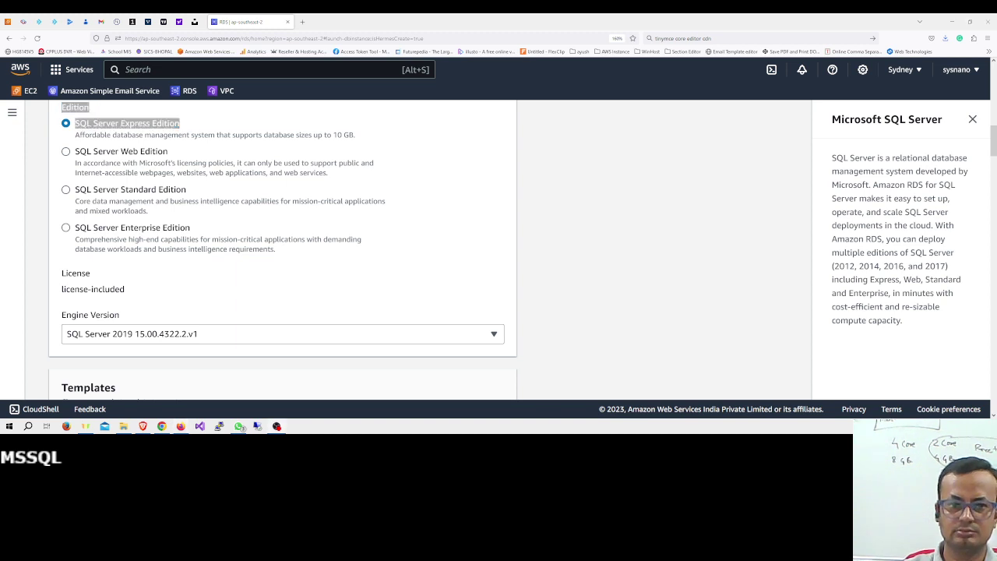
key(ctrl+v)
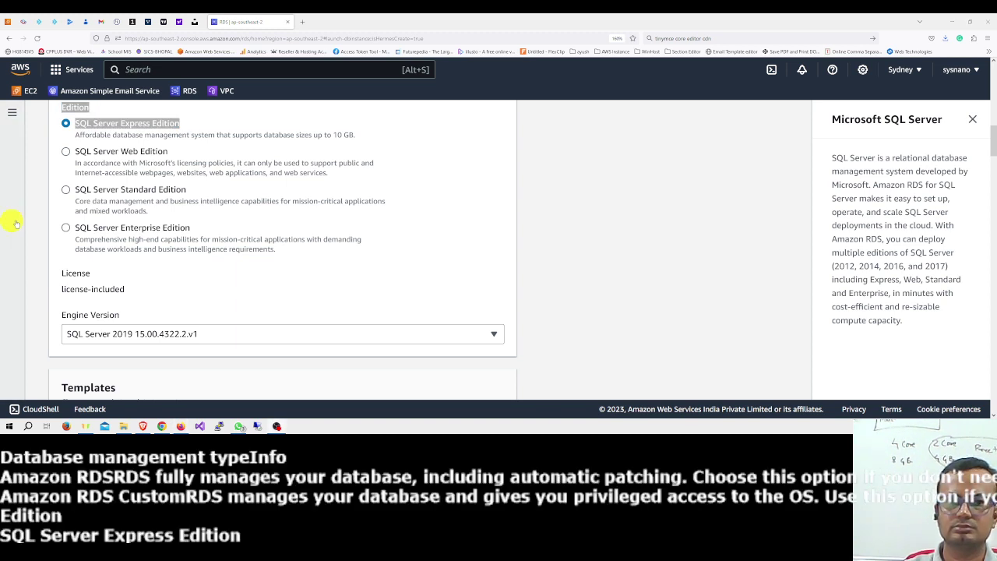
click(186, 154)
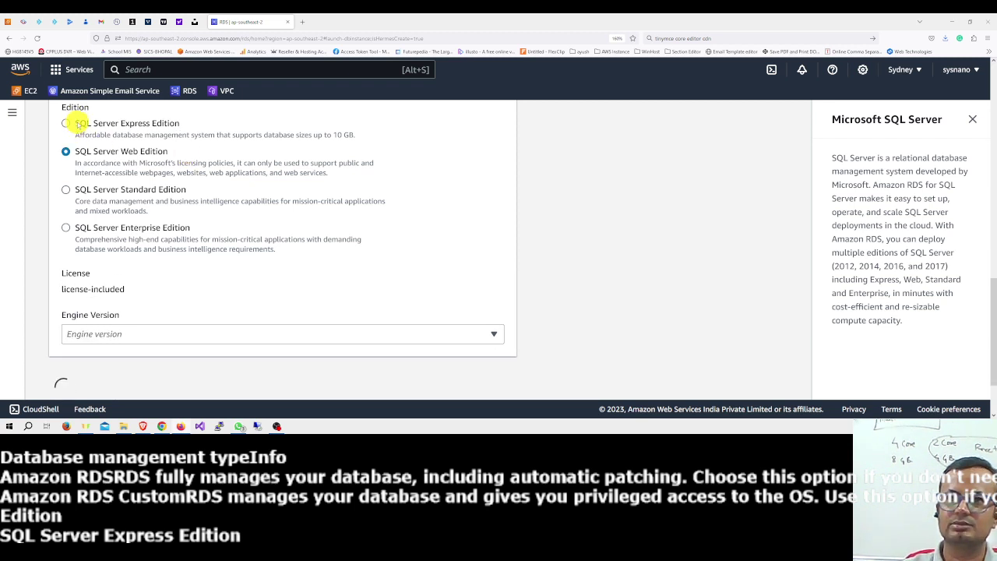
click(66, 123)
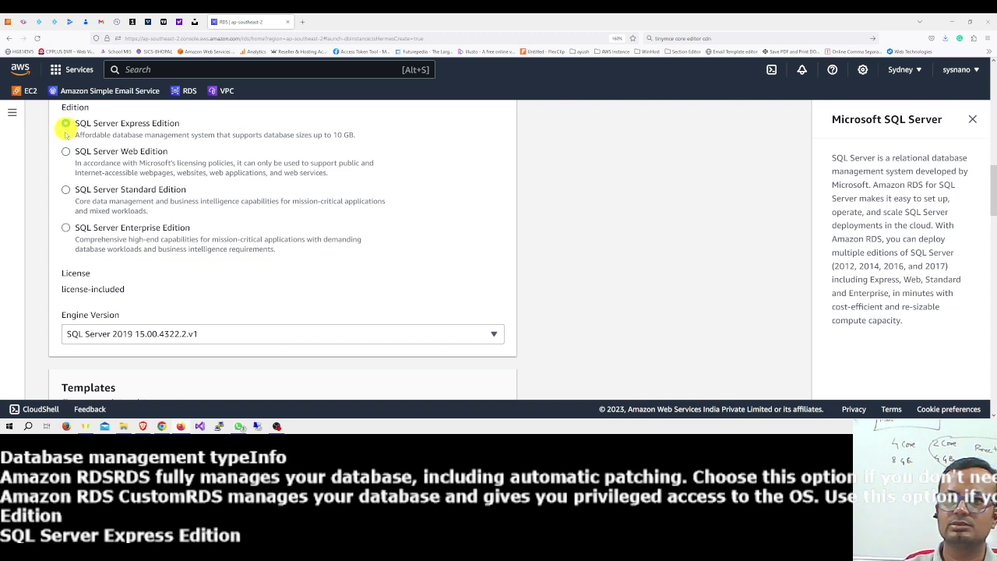
Step: Select the Free tier template for the SQL Server database
scroll(58, 152, down, 3)
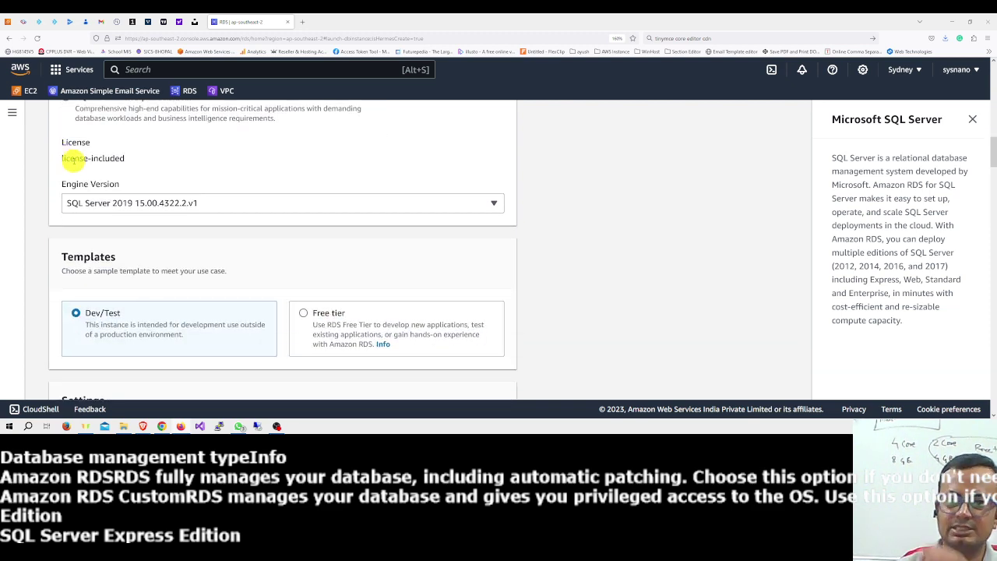
scroll(90, 181, down, 1)
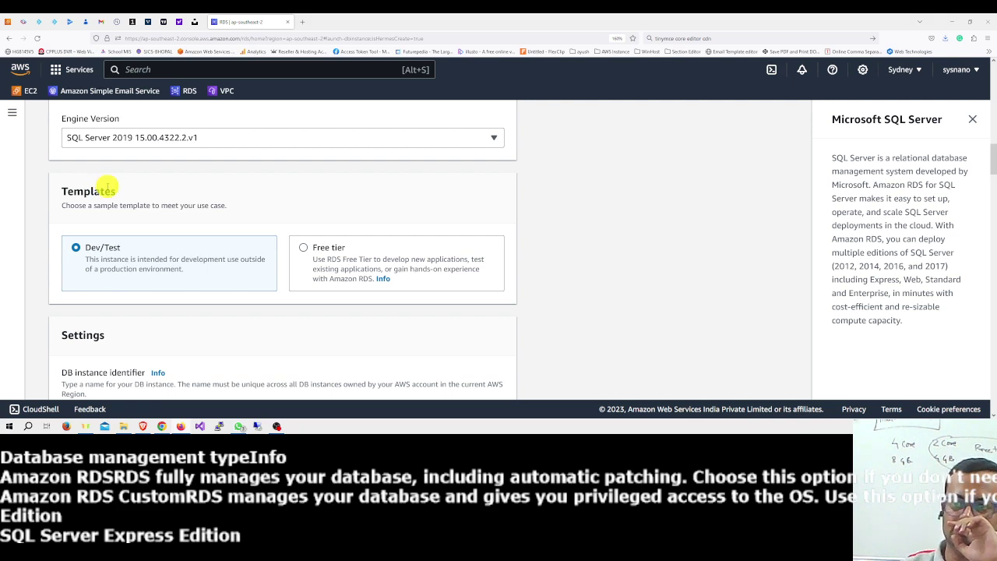
scroll(107, 188, down, 2)
scroll(108, 189, up, 2)
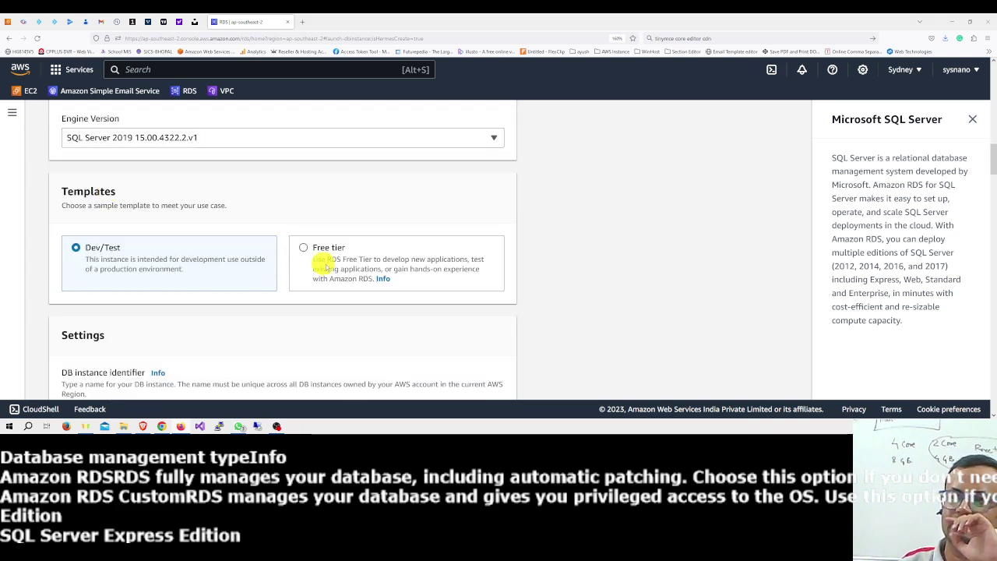
click(304, 248)
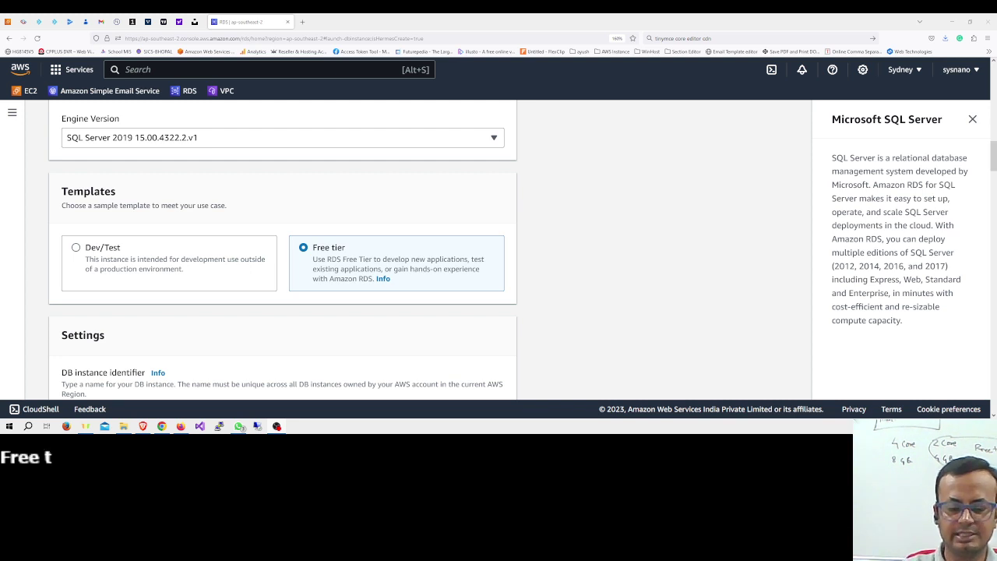
scroll(185, 245, down, 4)
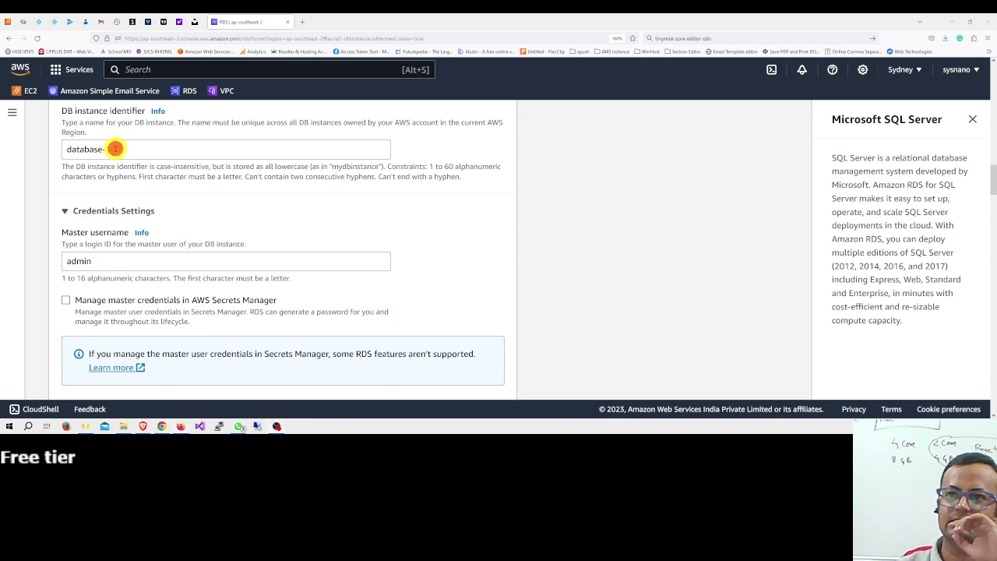
Step: Set the DB instance identifier to SyWiScRs202310
triple_click(109, 150)
key(ctrl+v)
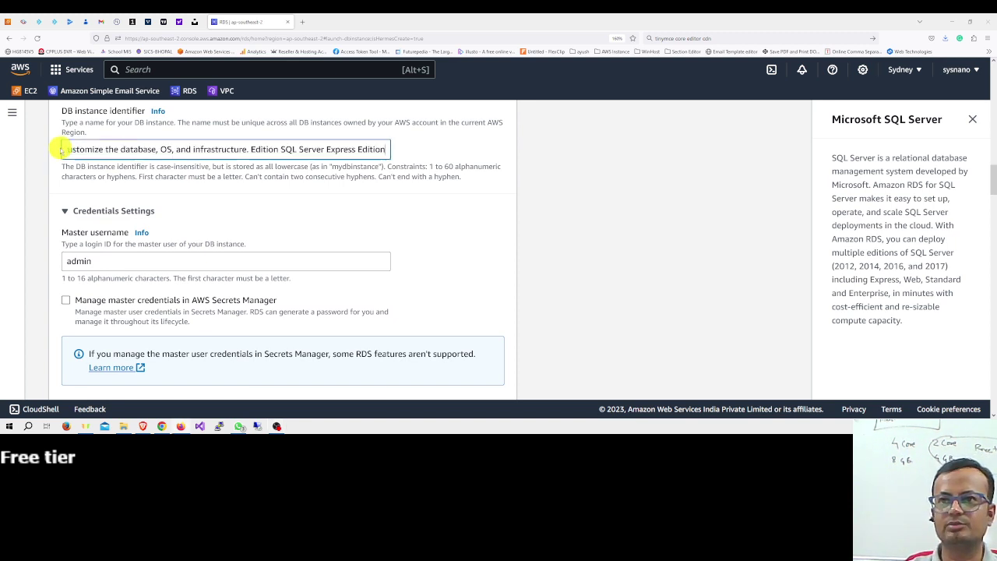
key(ctrl+a)
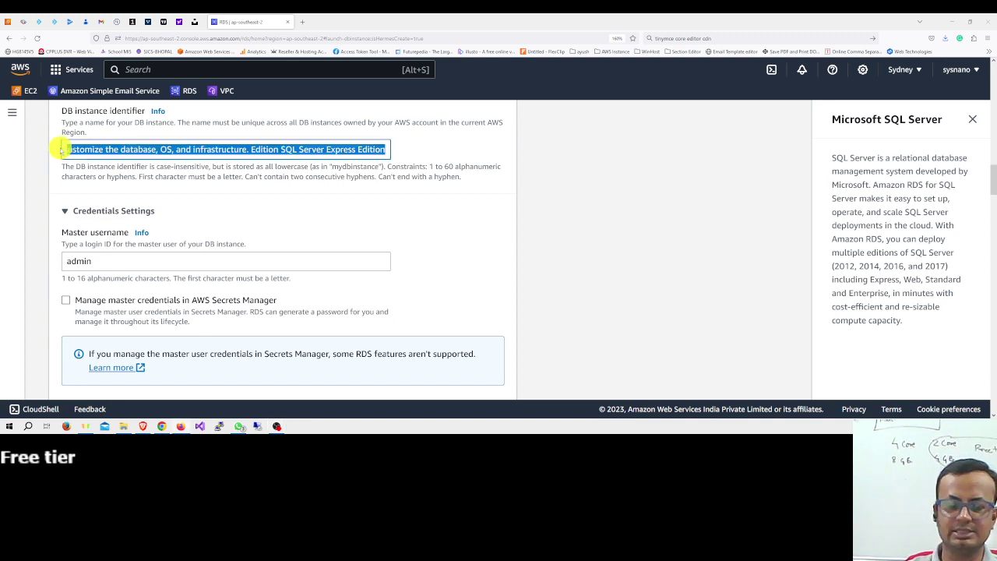
text(Sy)
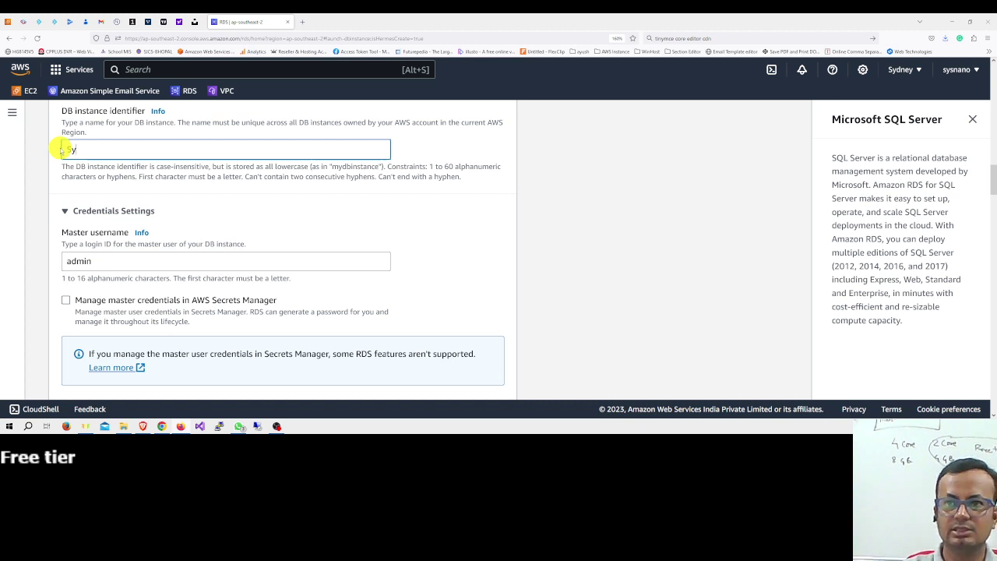
text(Wi)
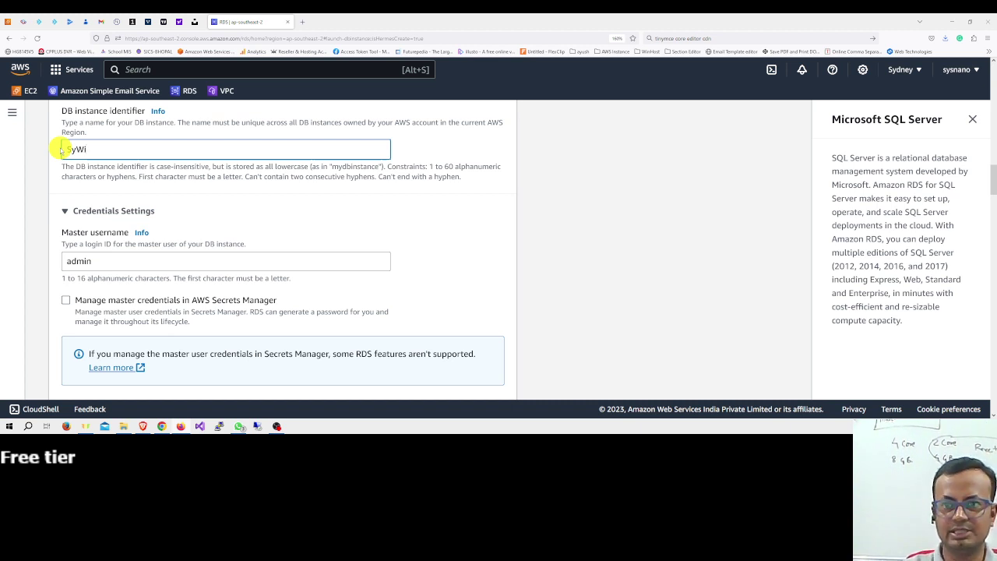
text(Sc)
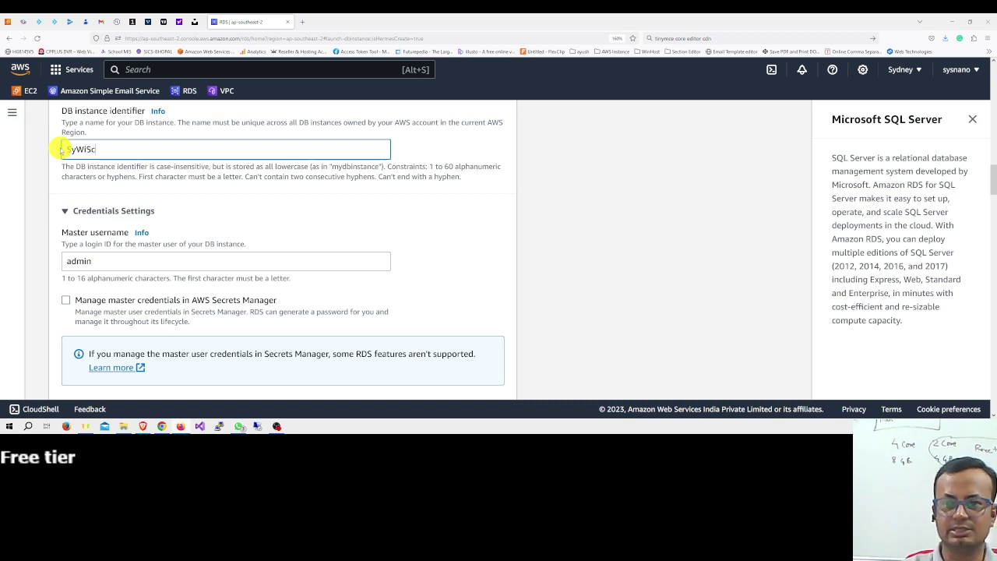
text(Rs)
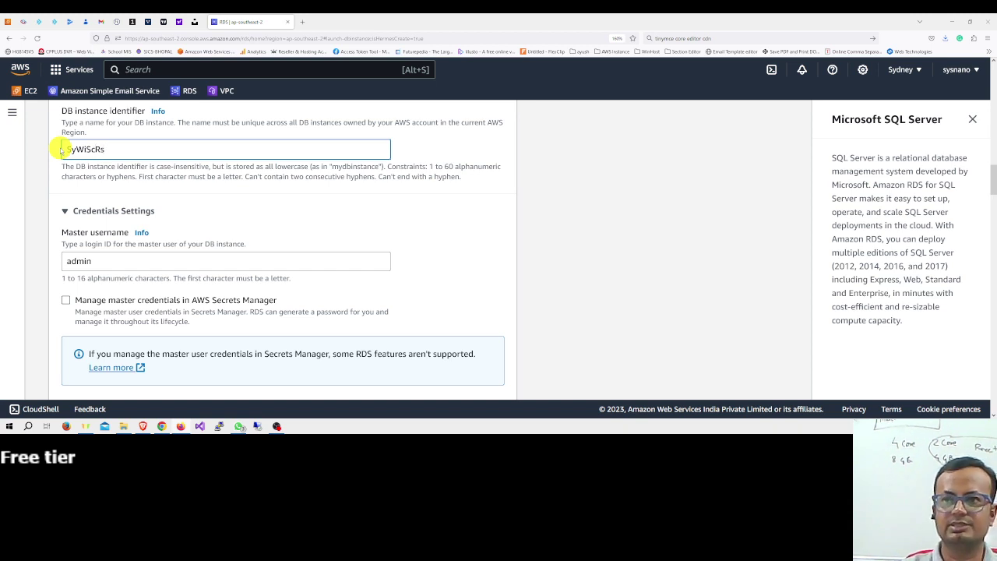
text(2023)
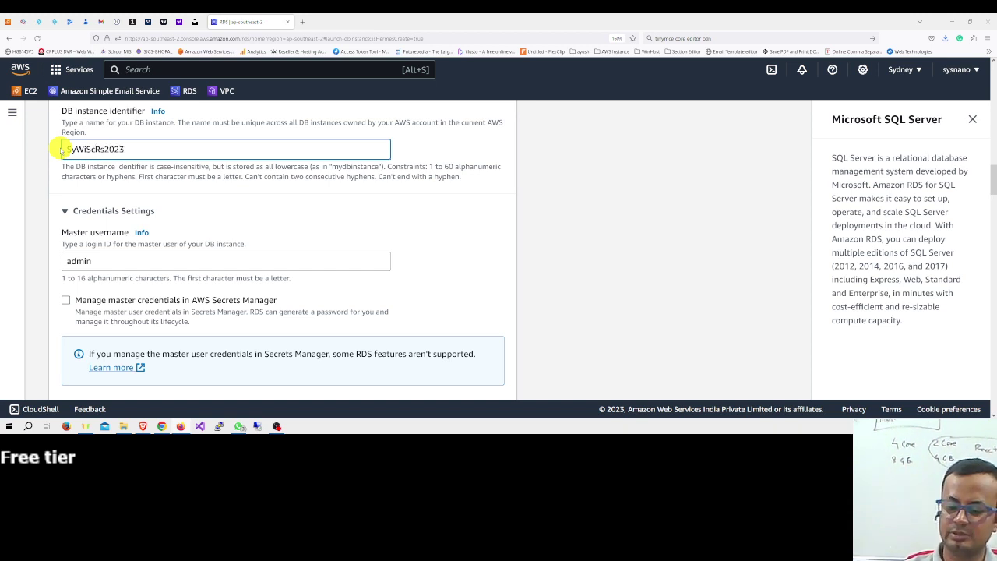
text(10)
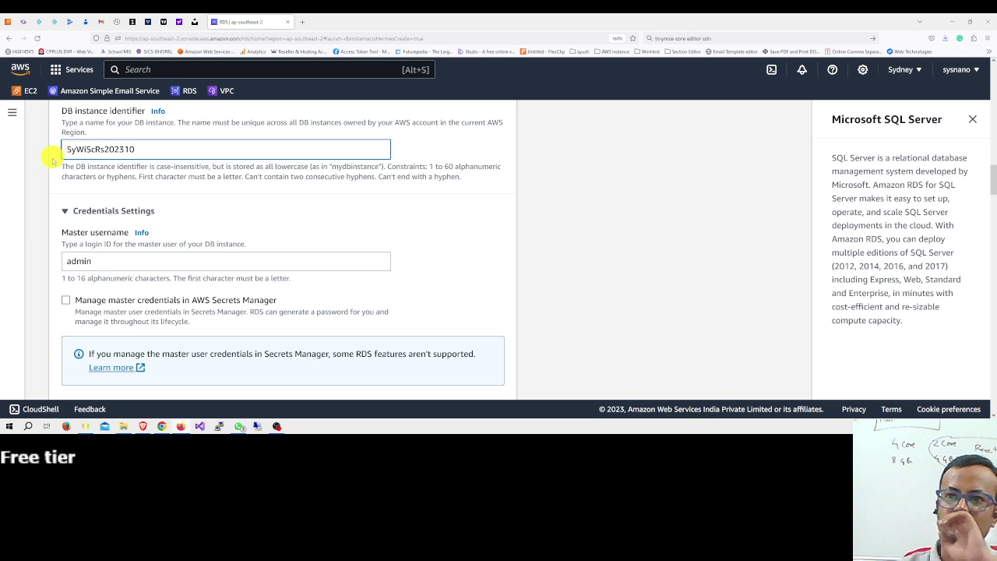
Step: Replace the master username of the DB instance with superadmin
click(76, 261)
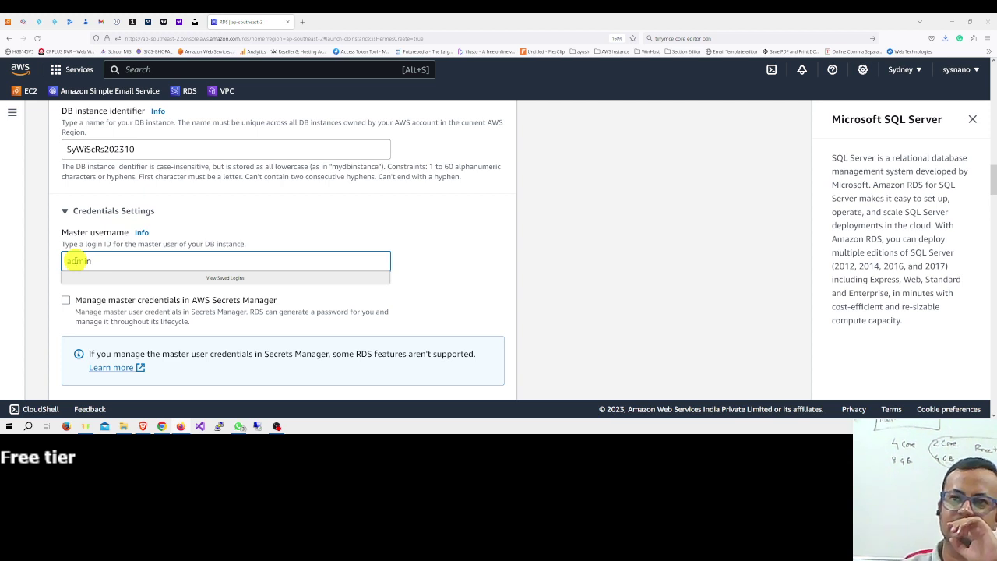
text(Super)
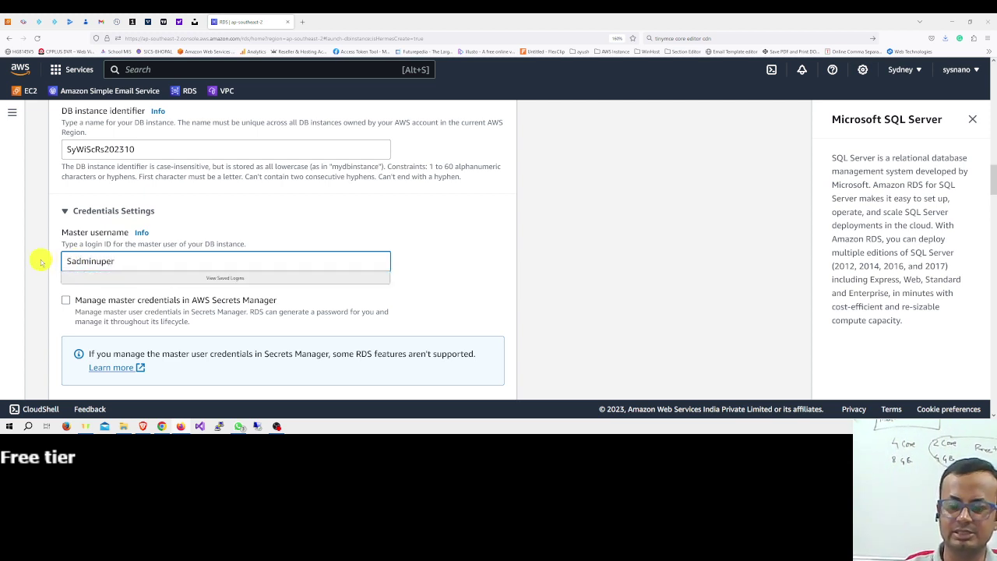
key(ctrl+a)
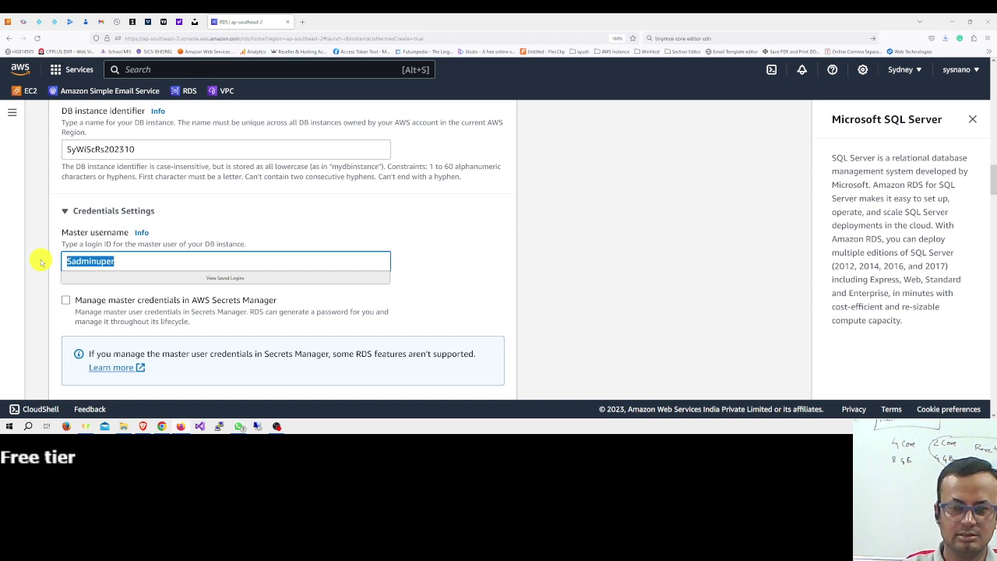
text(s)
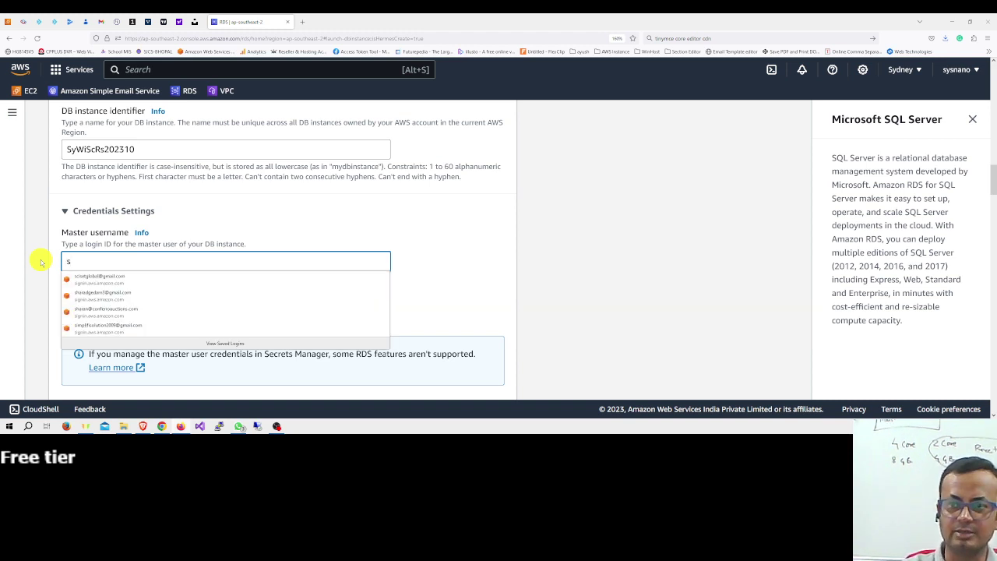
text(uper)
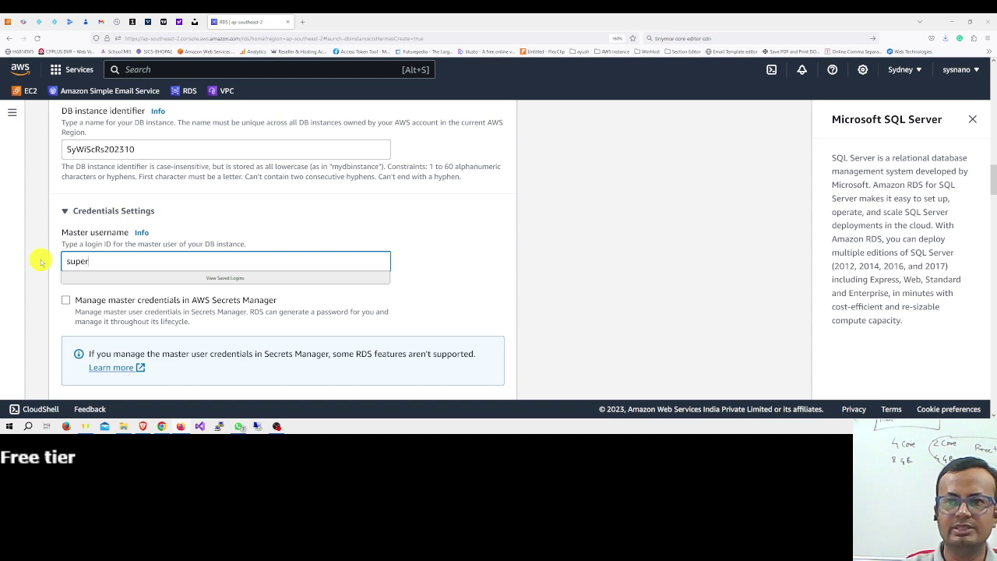
text(admin)
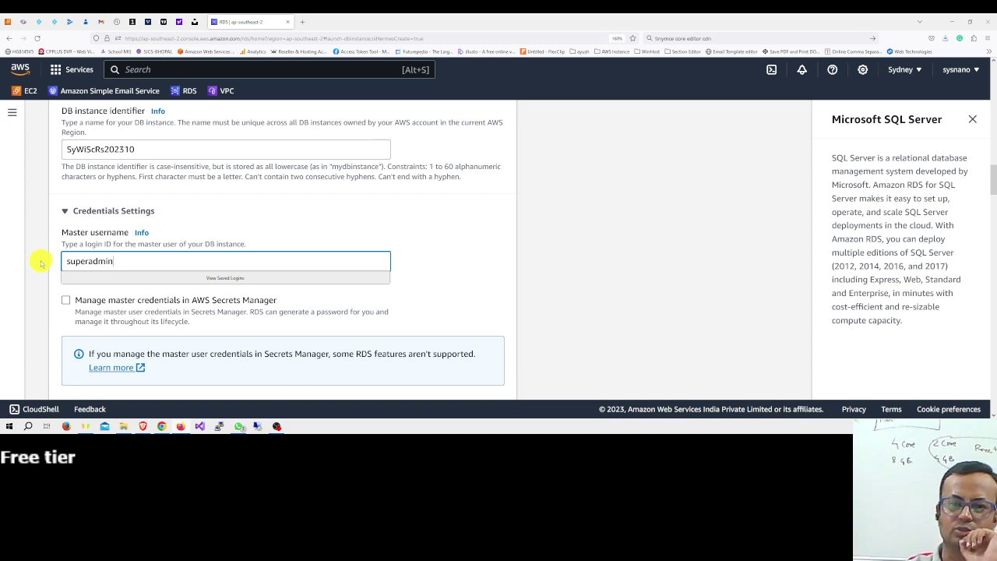
Step: Enter the master password for the database and repeat it in the confirmation field
scroll(45, 275, down, 2)
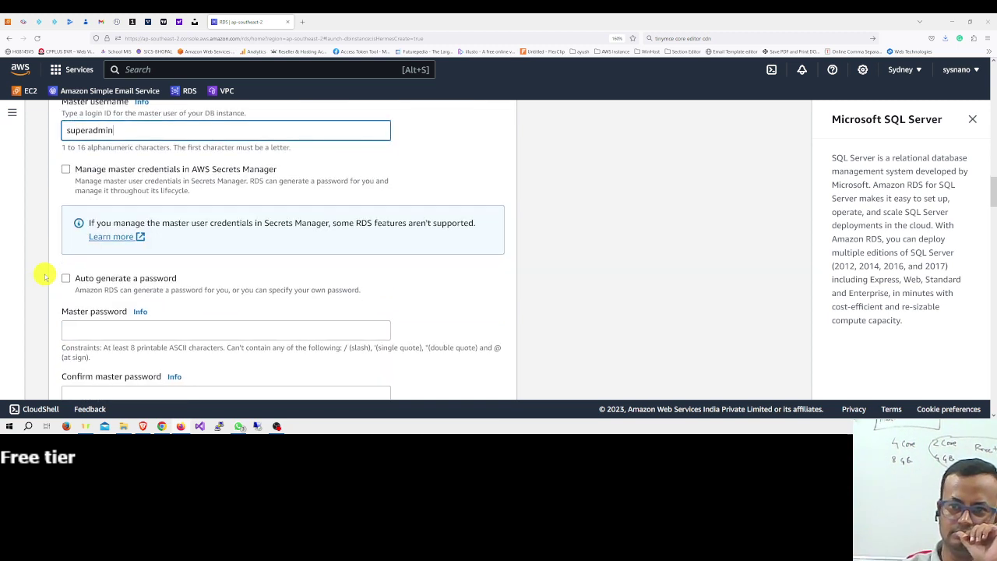
scroll(46, 276, down, 2)
click(71, 200)
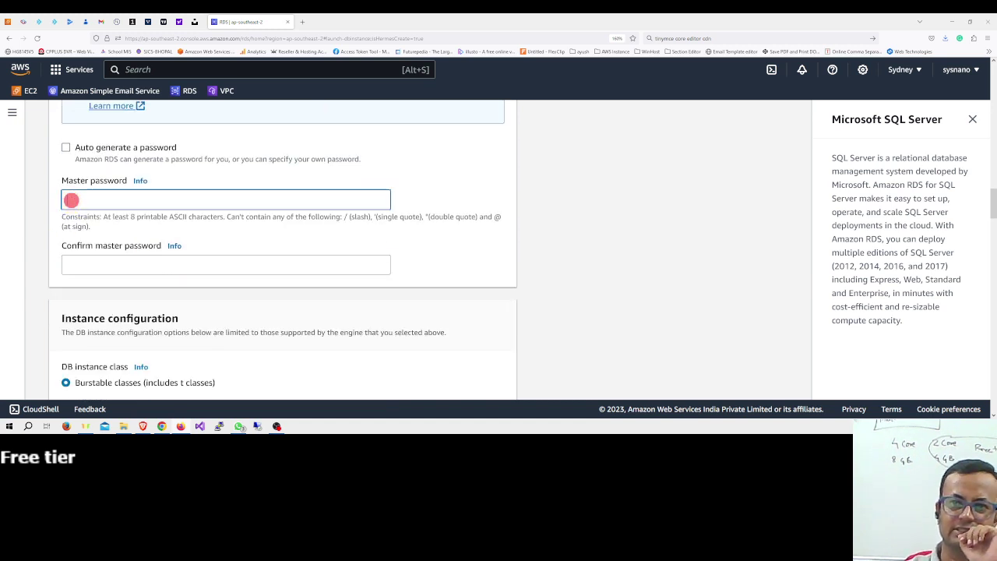
click(123, 426)
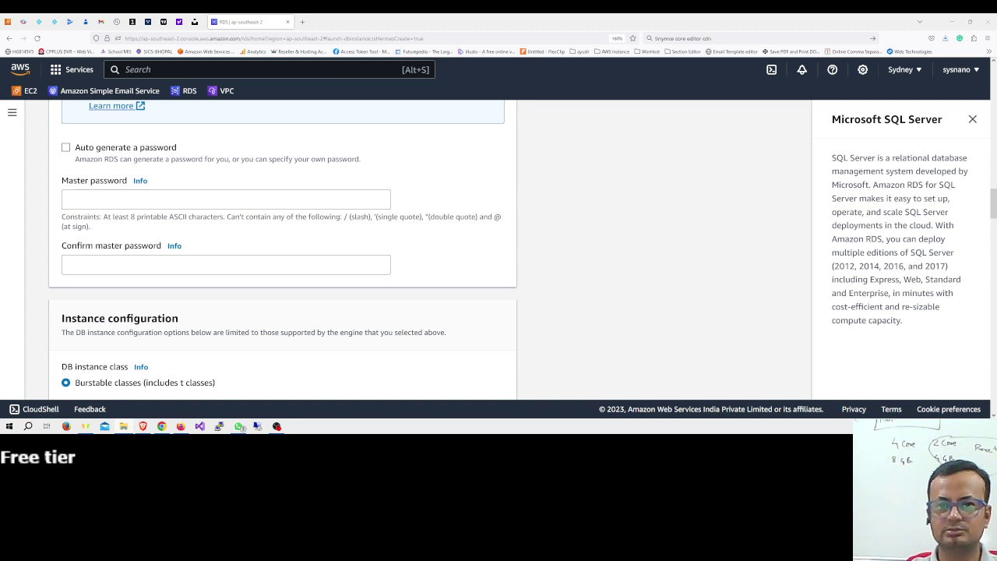
click(95, 200)
key(ctrl+v)
click(91, 261)
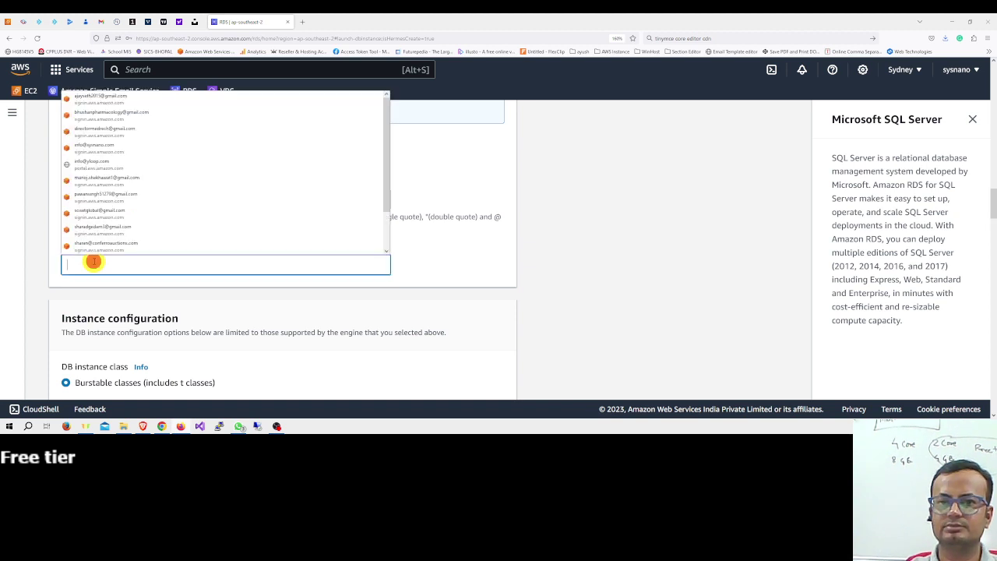
key(ctrl+v)
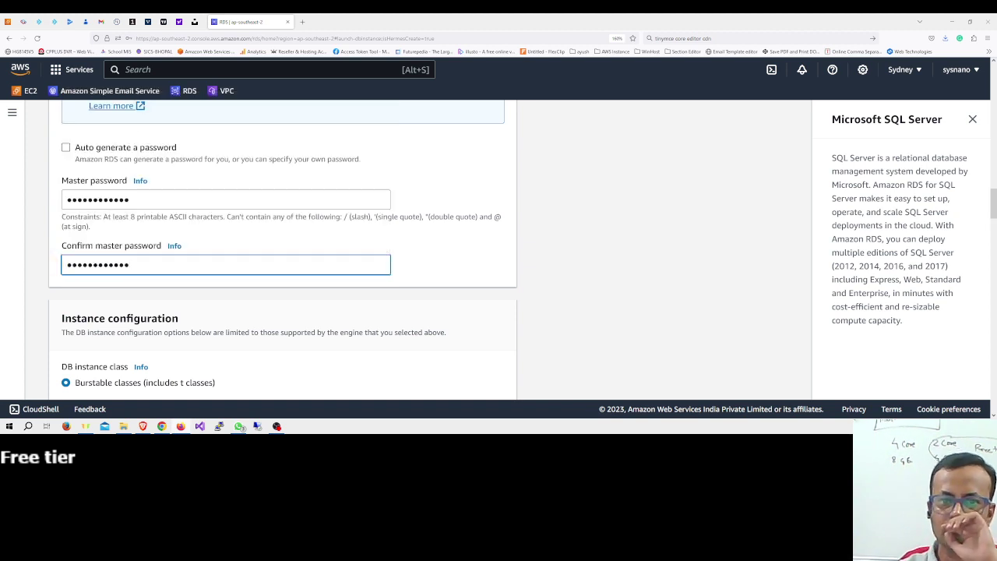
key(alt+Tab)
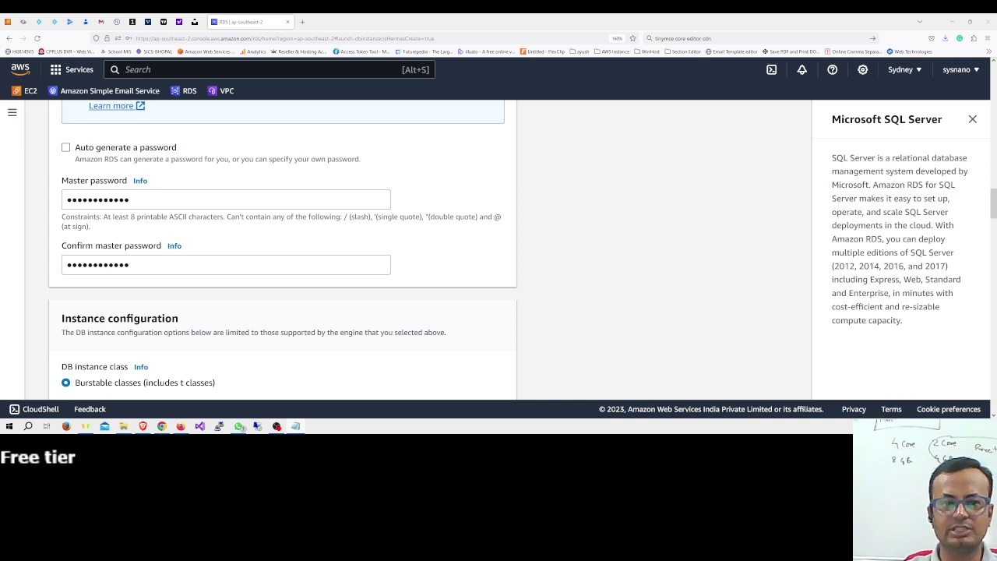
Step: Expand the storage autoscaling settings and disable storage autoscaling for the database
scroll(261, 278, down, 3)
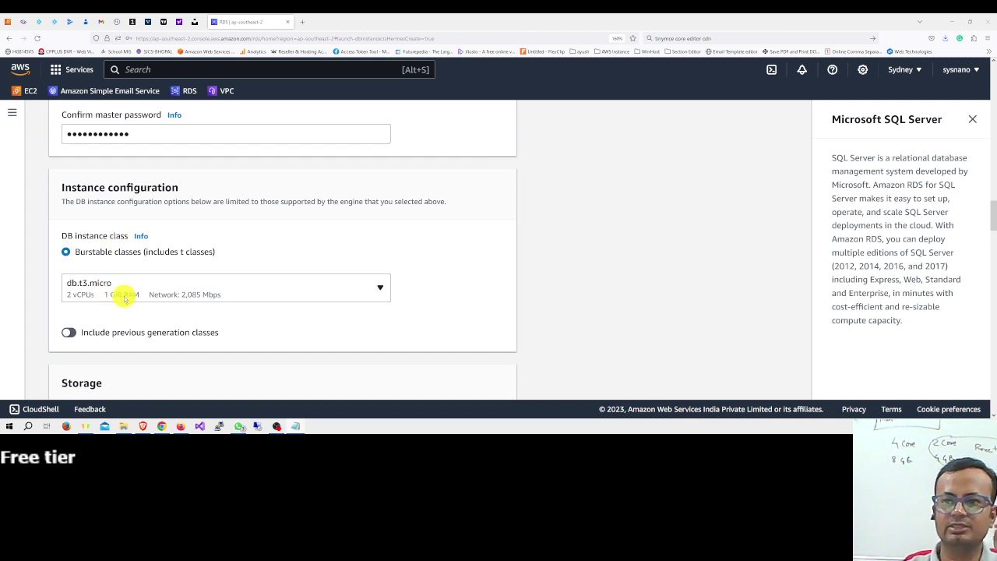
scroll(123, 298, down, 2)
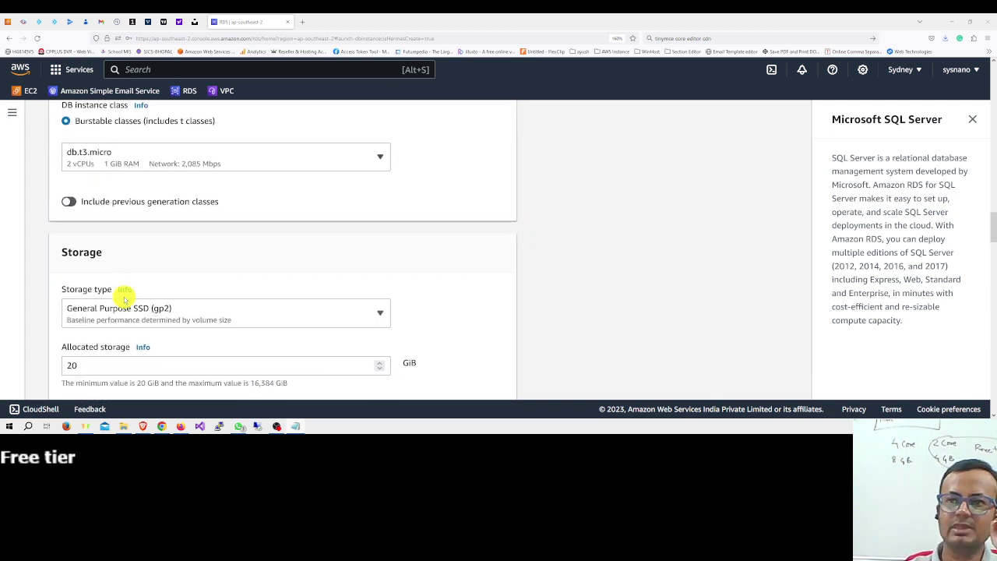
scroll(137, 293, down, 1)
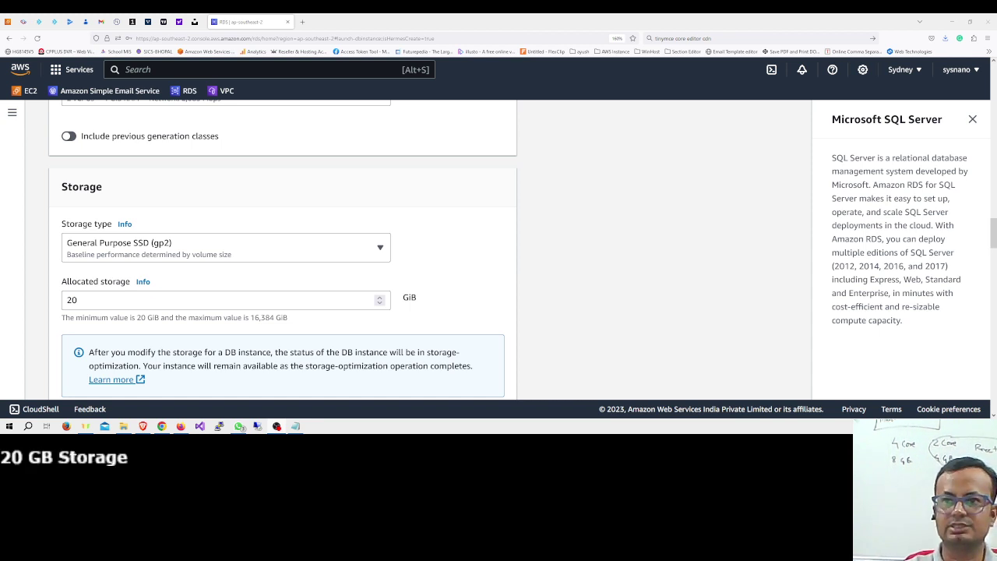
scroll(436, 247, down, 2)
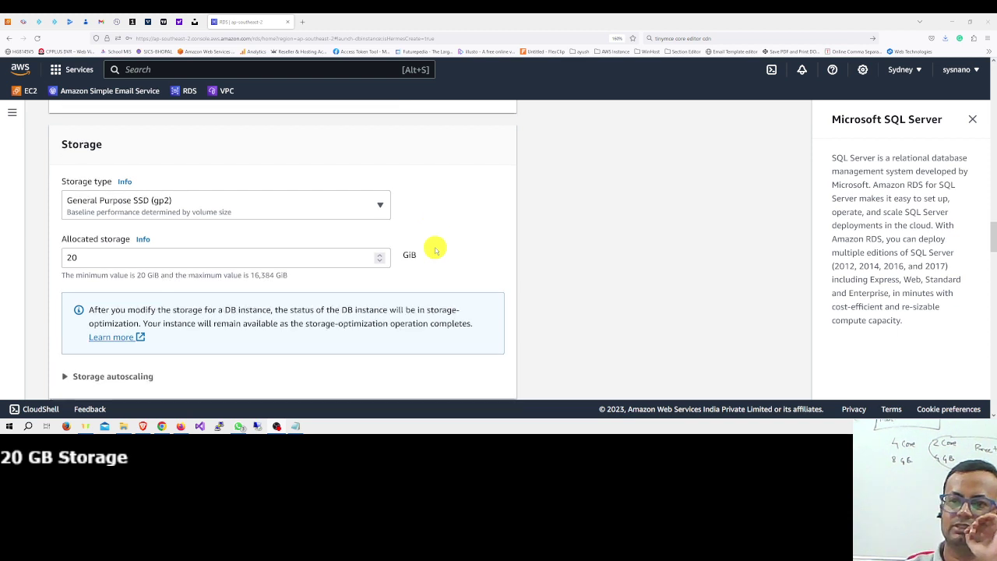
scroll(436, 247, down, 2)
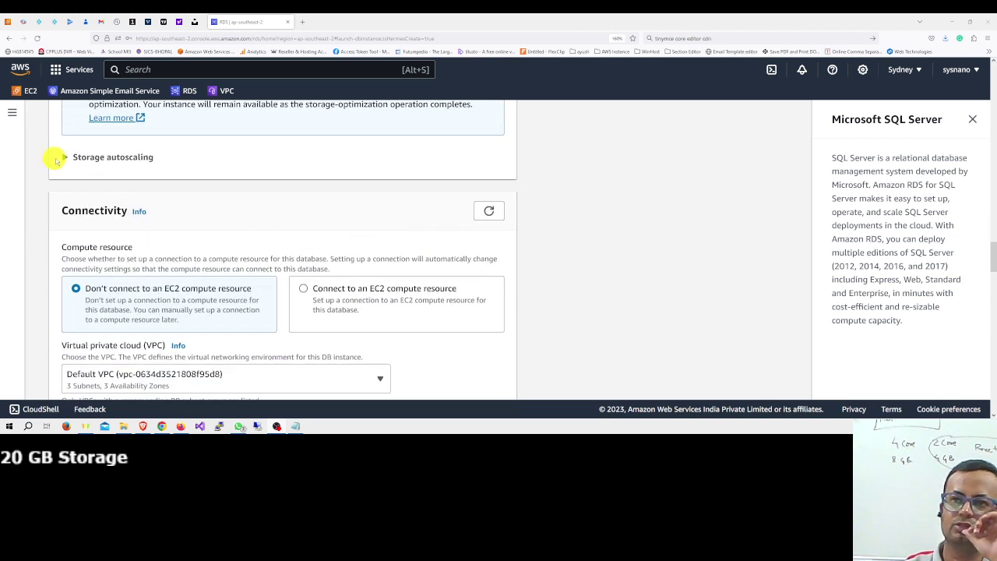
click(64, 158)
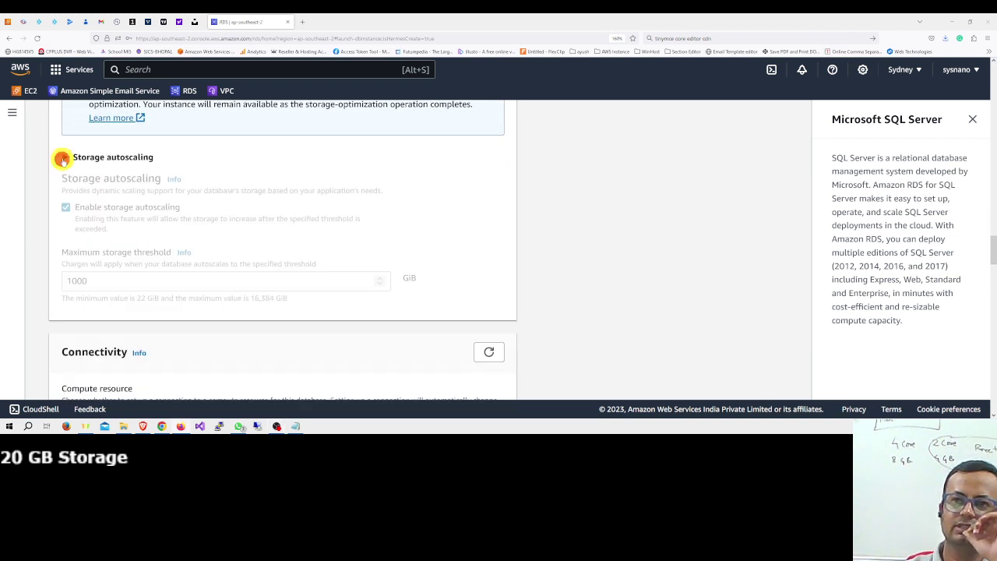
click(66, 208)
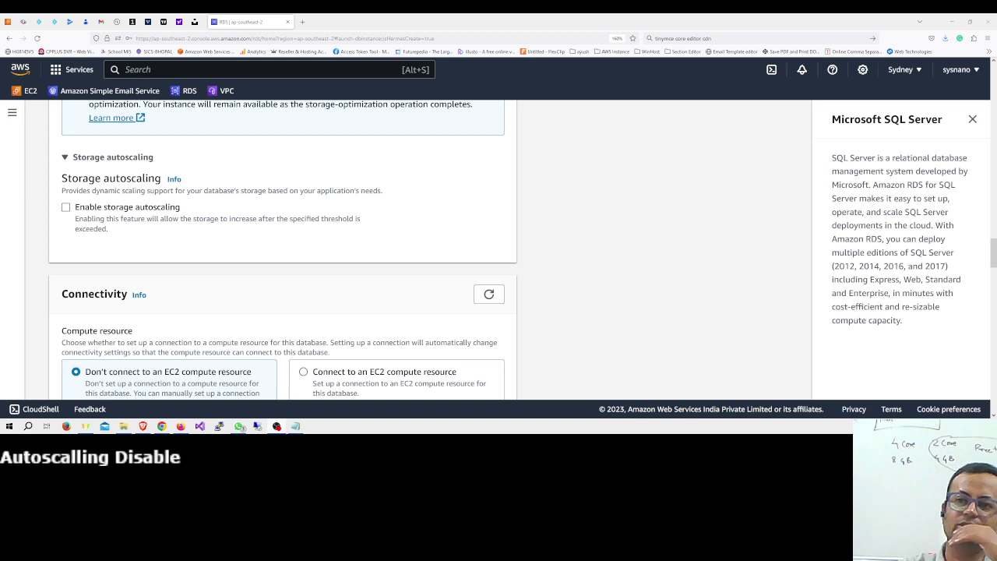
Step: Set the database to connect to an EC2 compute resource and choose the EC2 instance SyWiScRs202310
scroll(242, 262, down, 3)
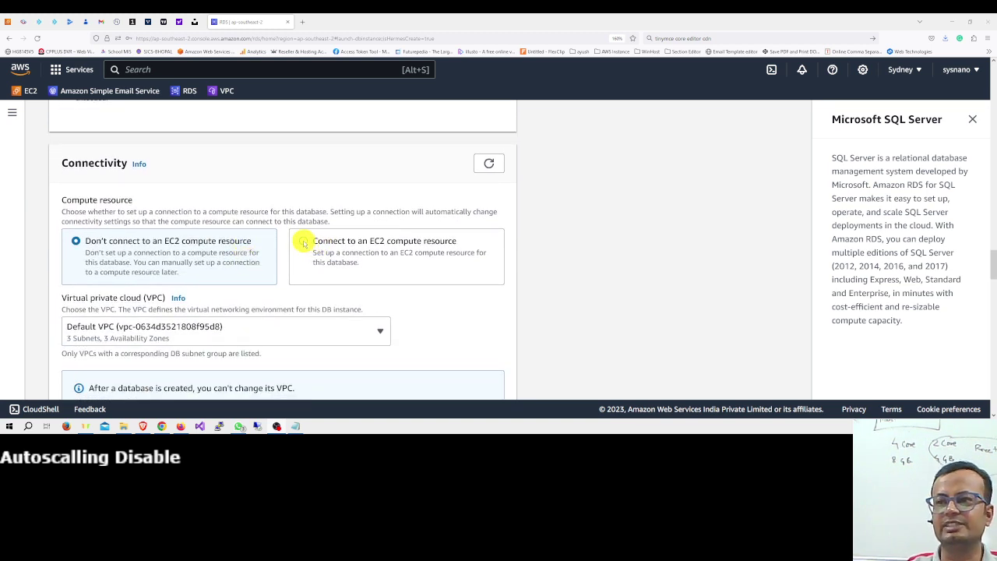
click(303, 242)
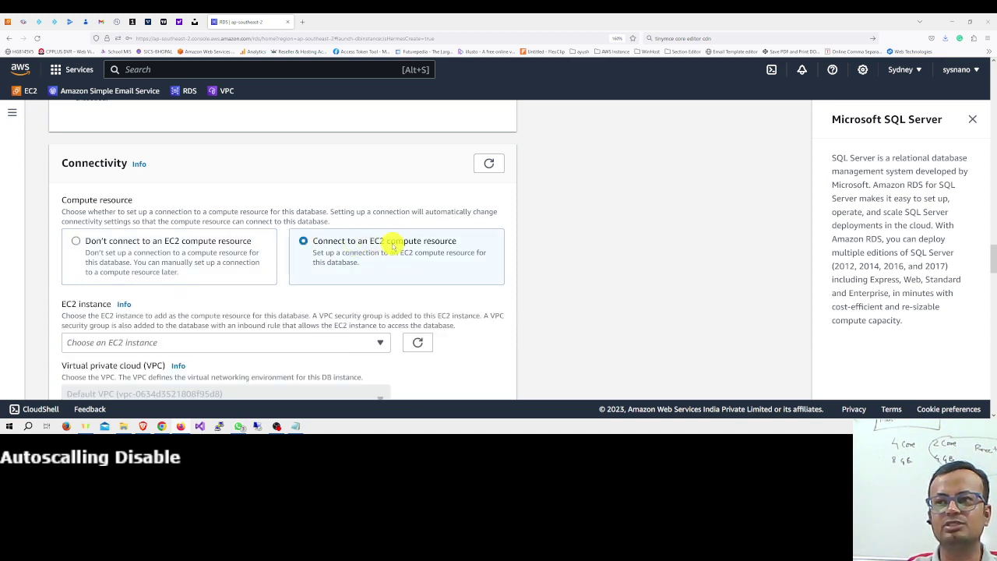
scroll(393, 245, down, 1)
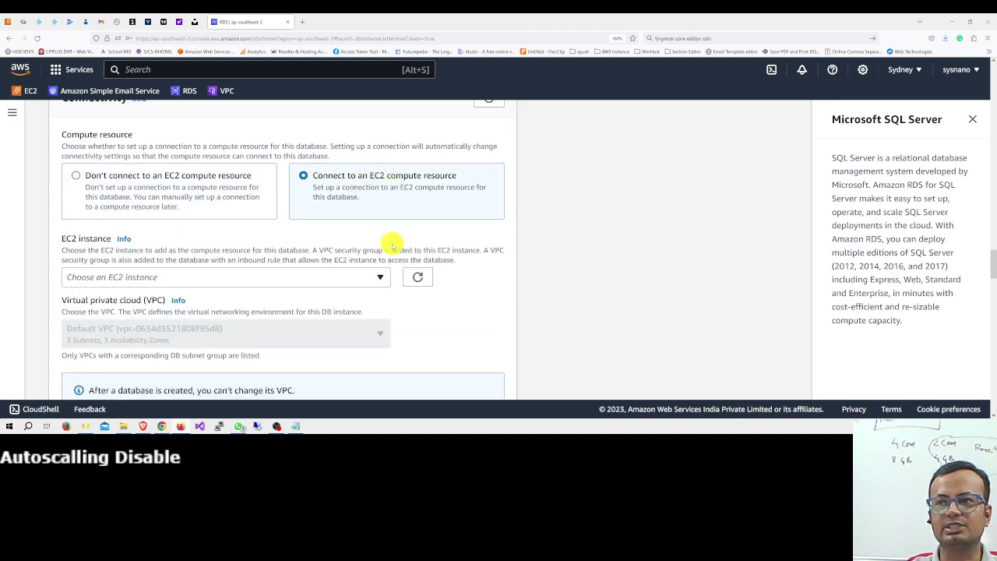
click(456, 175)
drag(436, 178, 315, 177)
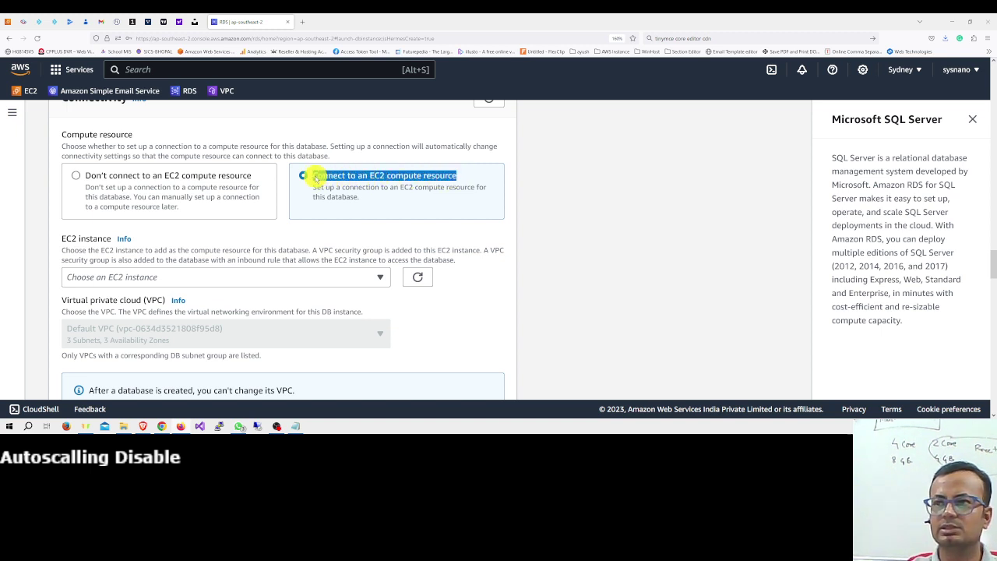
click(337, 201)
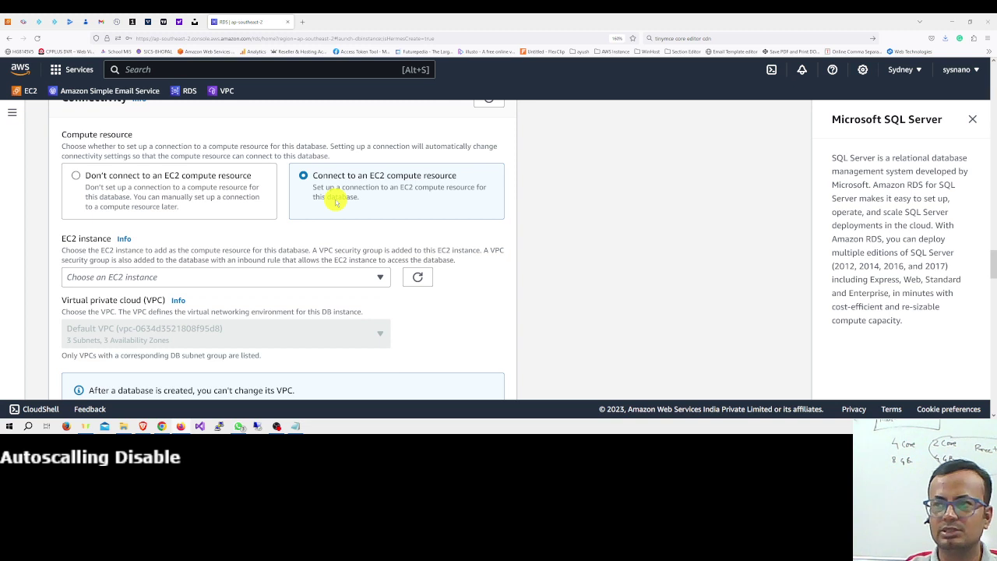
scroll(336, 201, down, 1)
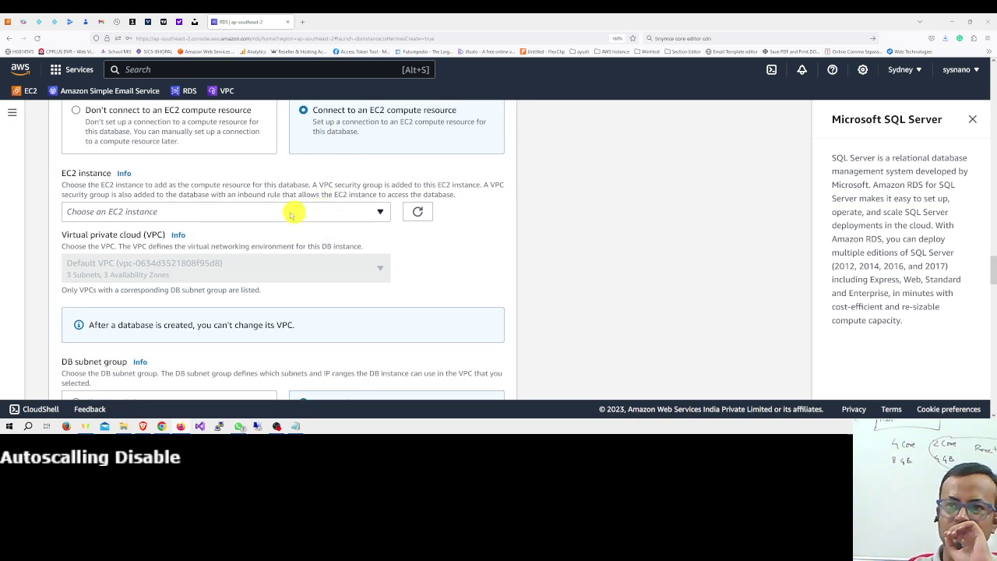
click(248, 212)
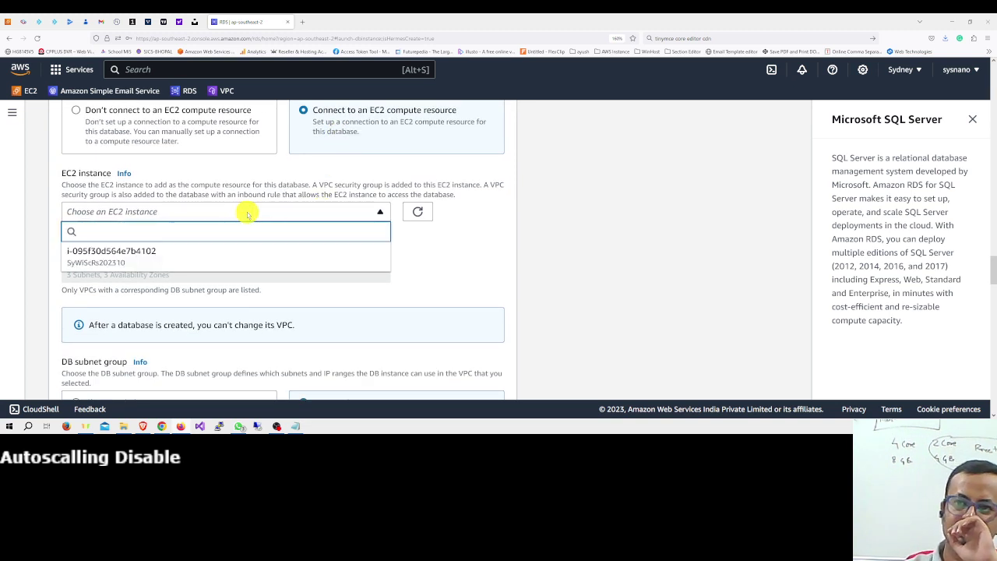
click(144, 257)
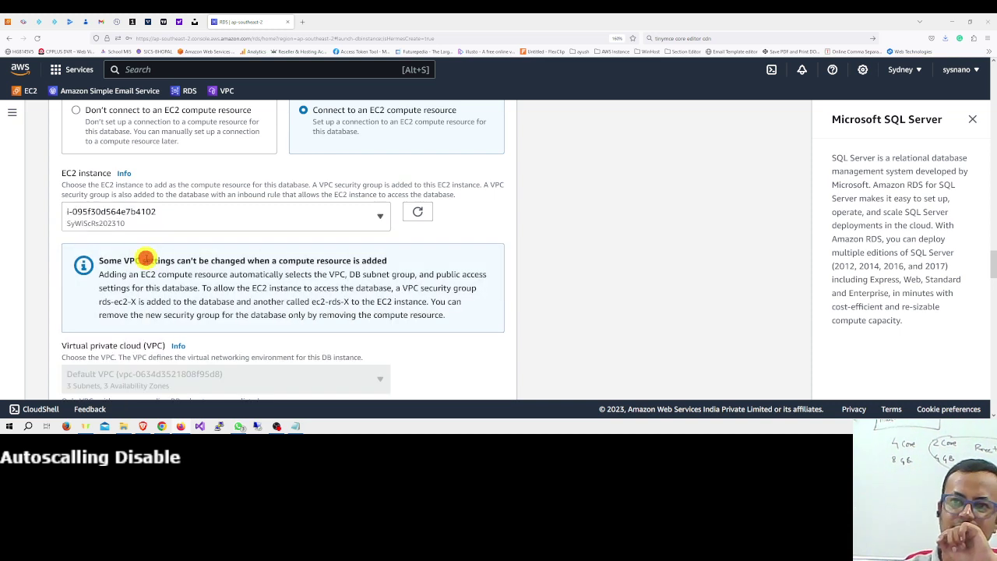
Step: Review the VPC, DB subnet group, public access and VPC security group settings in the database's connectivity section
scroll(189, 263, down, 1)
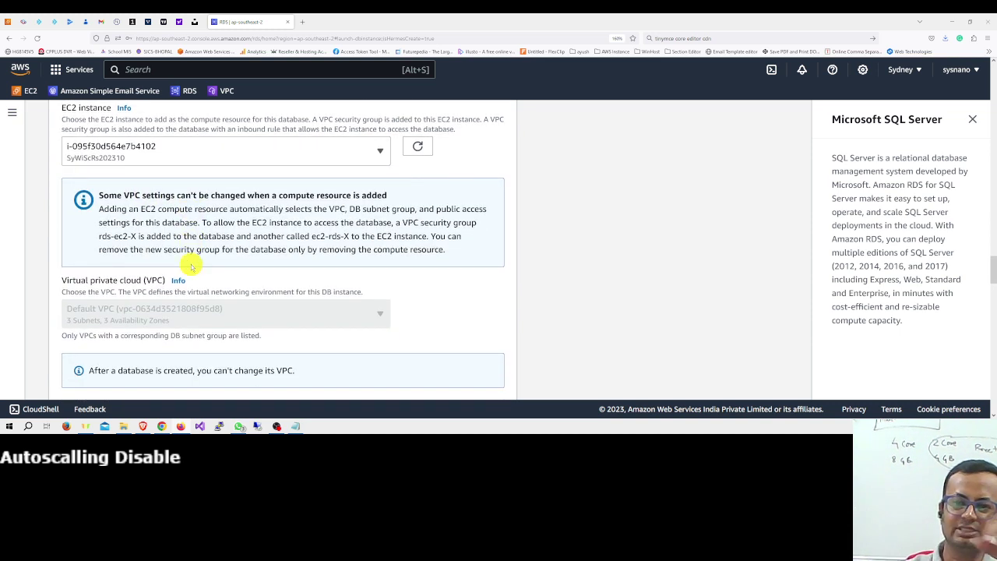
scroll(191, 267, down, 2)
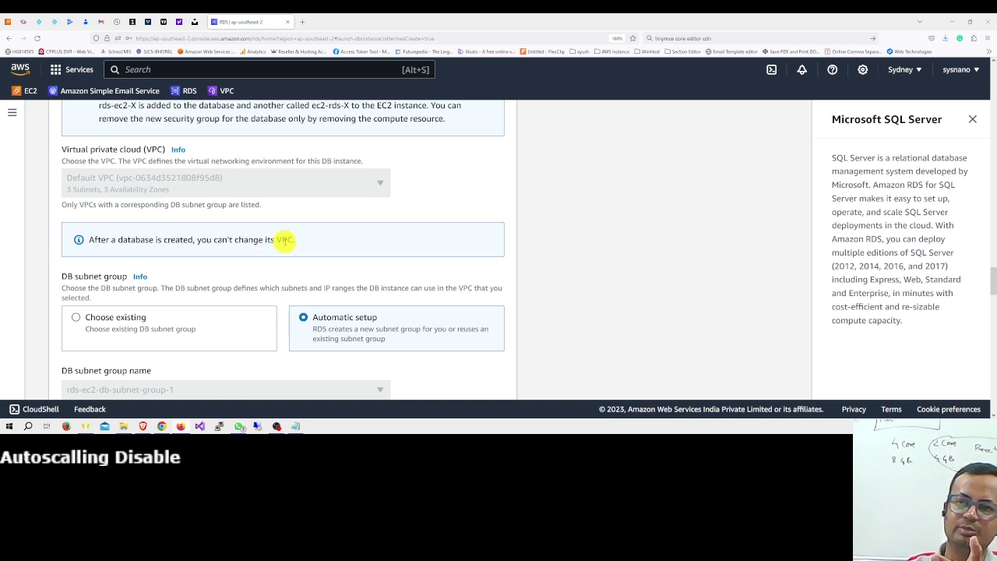
scroll(286, 249, down, 2)
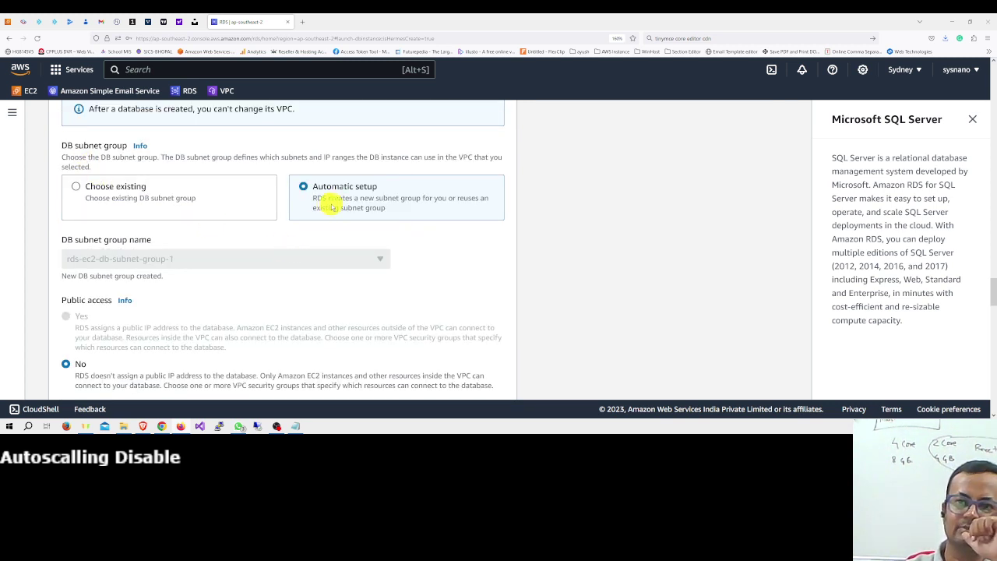
scroll(290, 211, down, 2)
scroll(288, 212, up, 2)
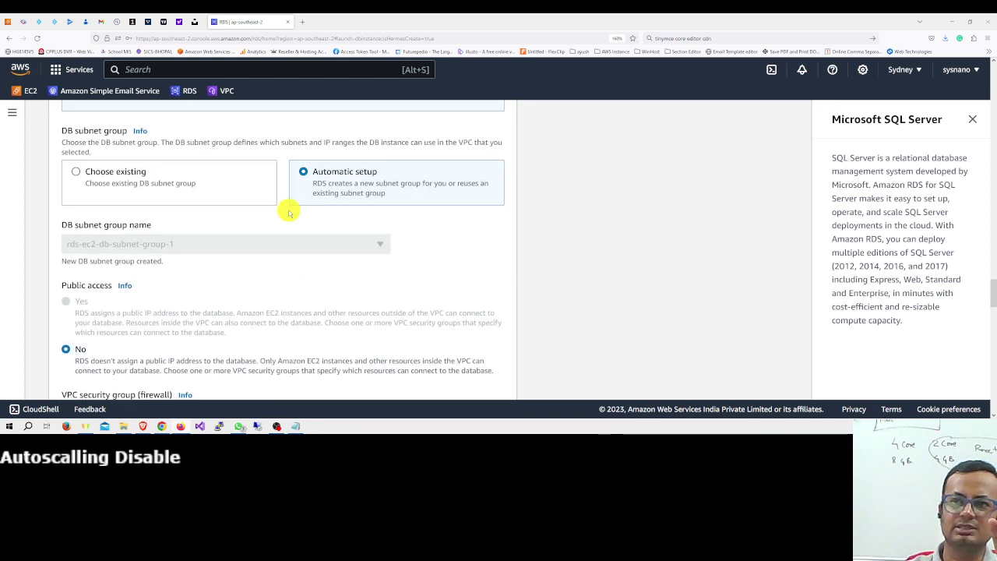
scroll(187, 272, down, 1)
scroll(187, 272, down, 1)
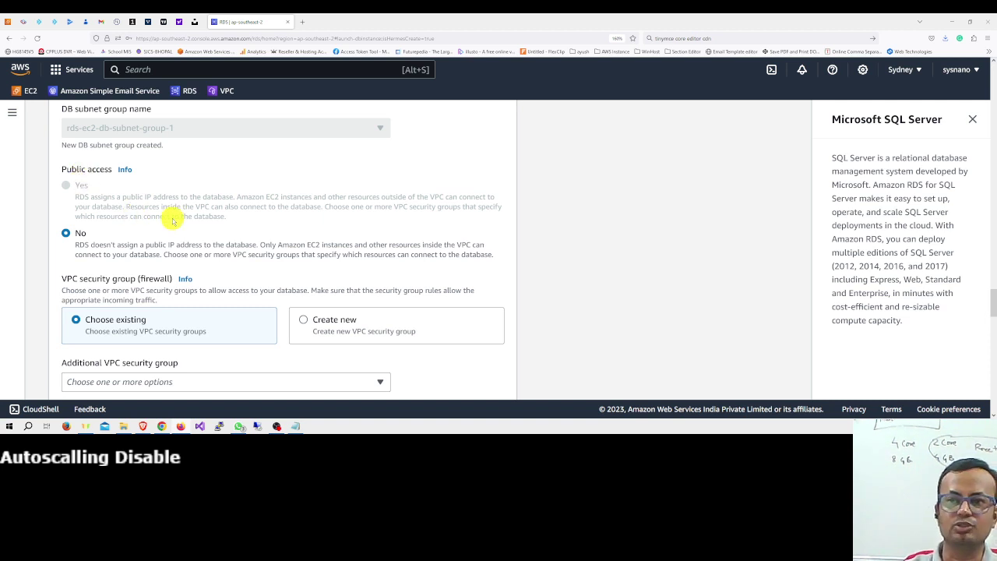
scroll(172, 216, down, 1)
scroll(173, 221, up, 1)
scroll(173, 218, up, 1)
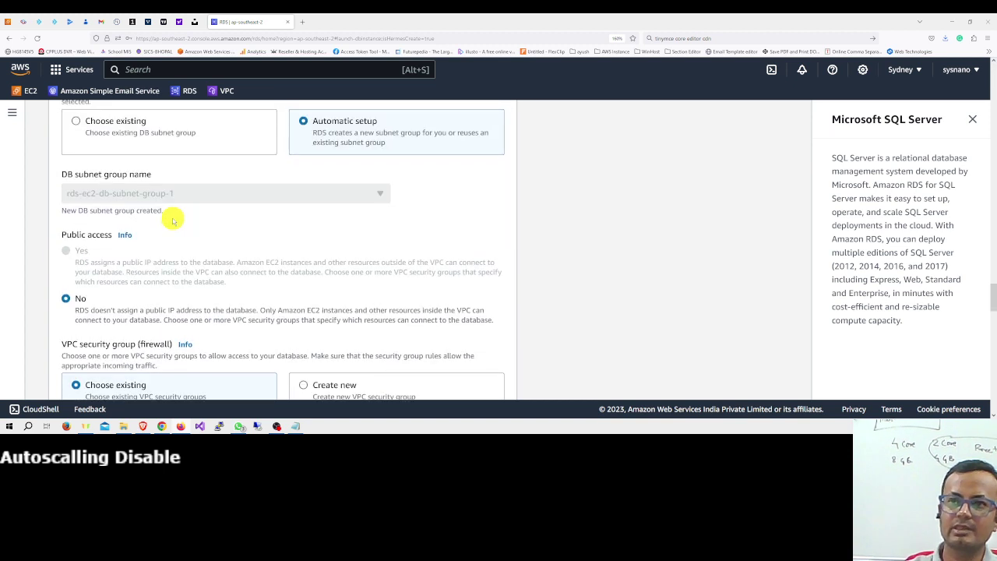
Step: Try using an existing DB subnet group, check the available groups, and return the setting to automatic setup
click(78, 123)
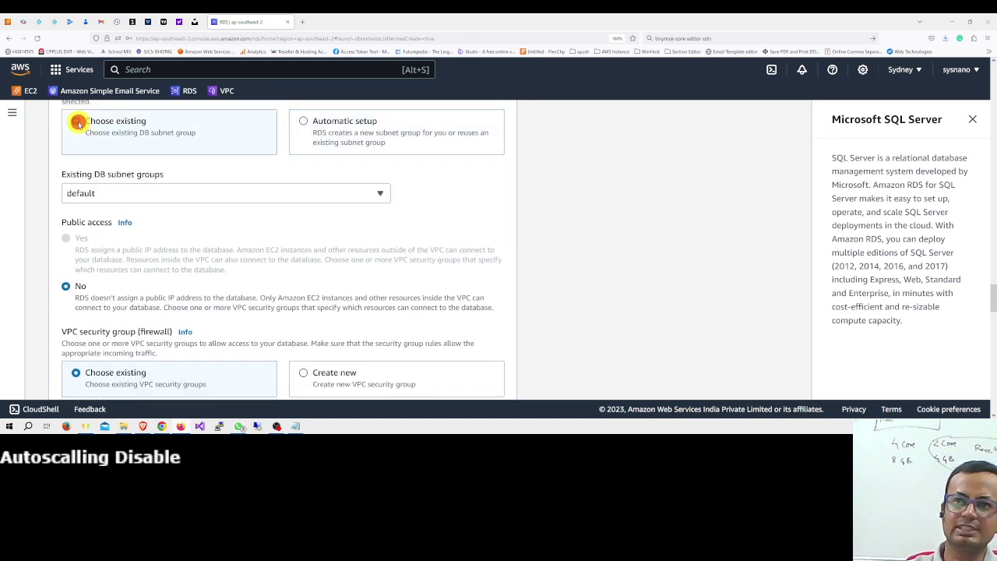
click(118, 194)
click(118, 197)
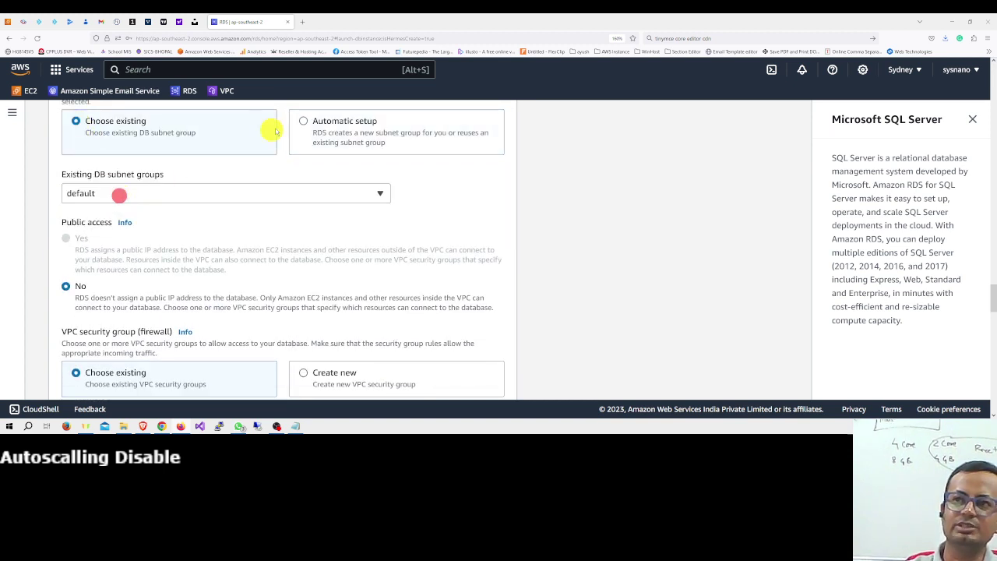
click(303, 122)
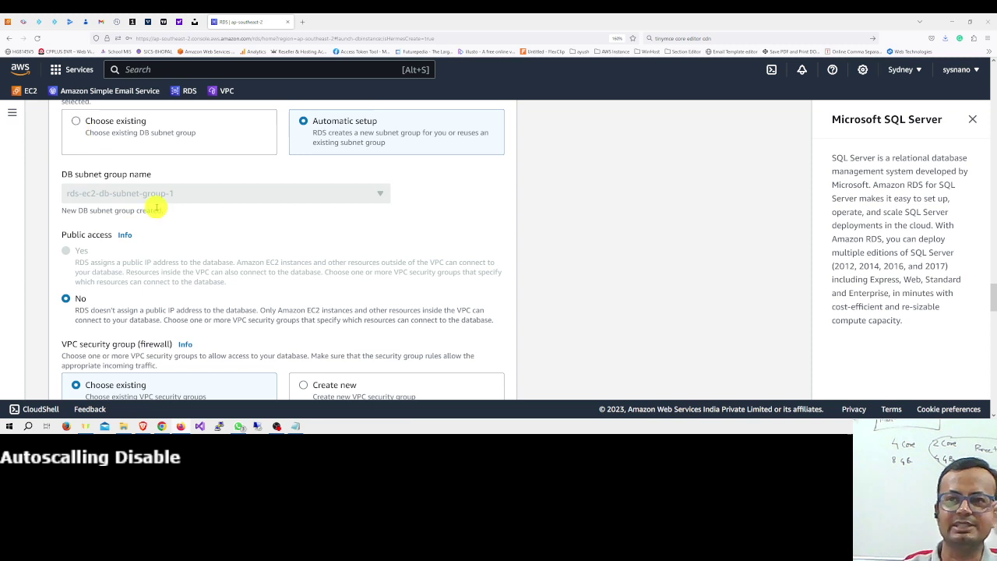
Step: Add the existing default group as the additional VPC security group for the database
scroll(167, 211, down, 3)
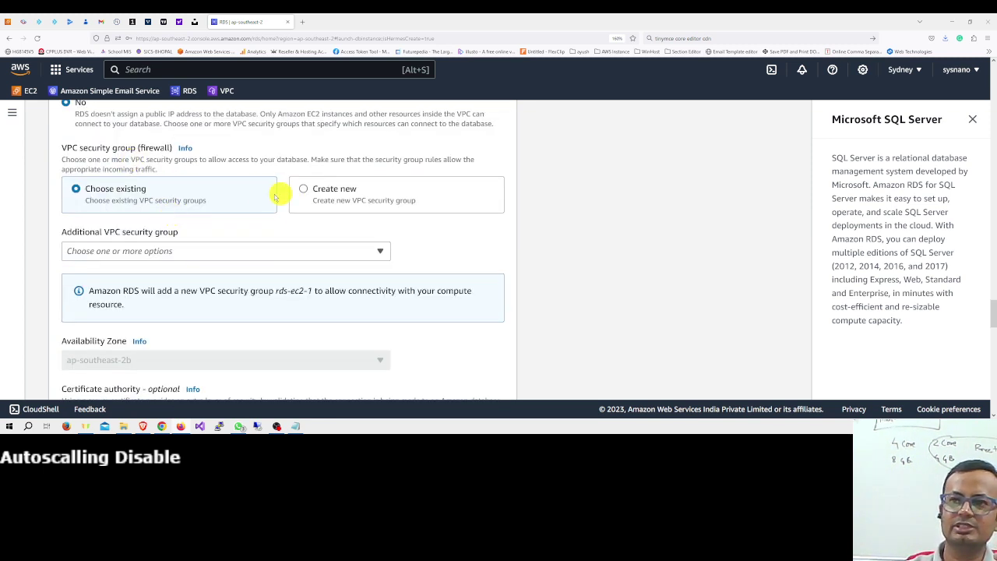
click(156, 249)
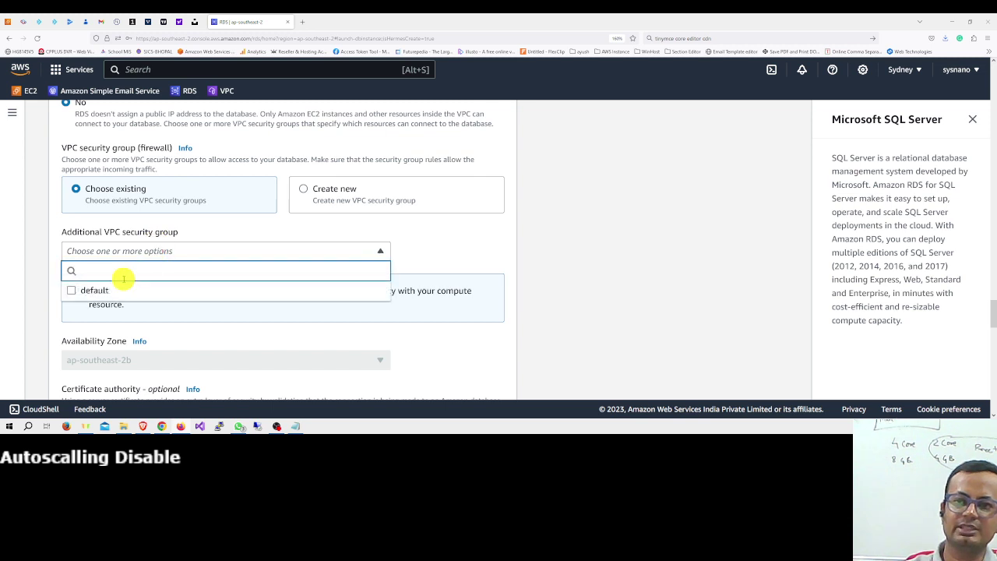
click(89, 289)
scroll(230, 246, down, 1)
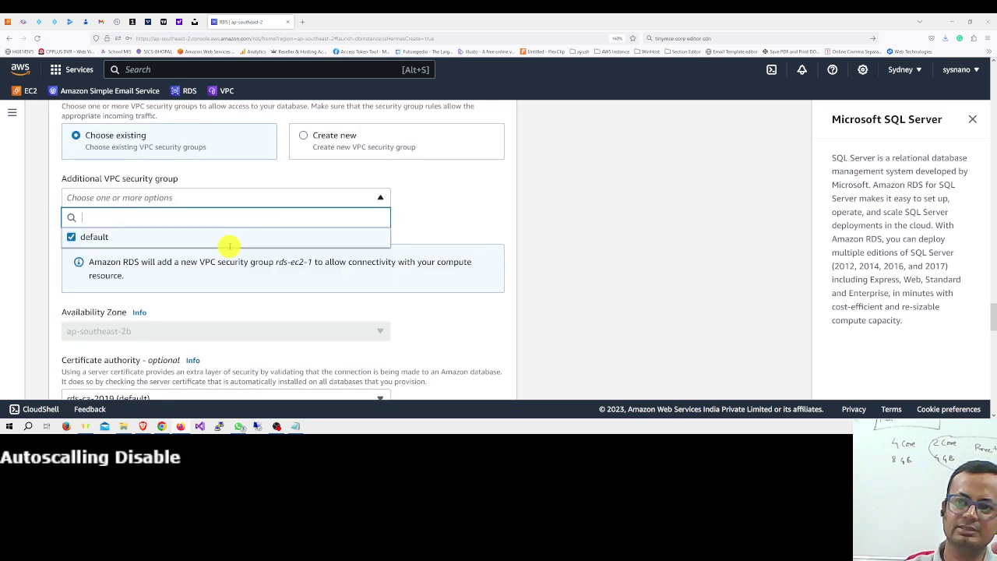
Step: Check the certificate authority, the database port under the additional connectivity configuration, and the SQL Server Windows authentication option
scroll(230, 246, down, 3)
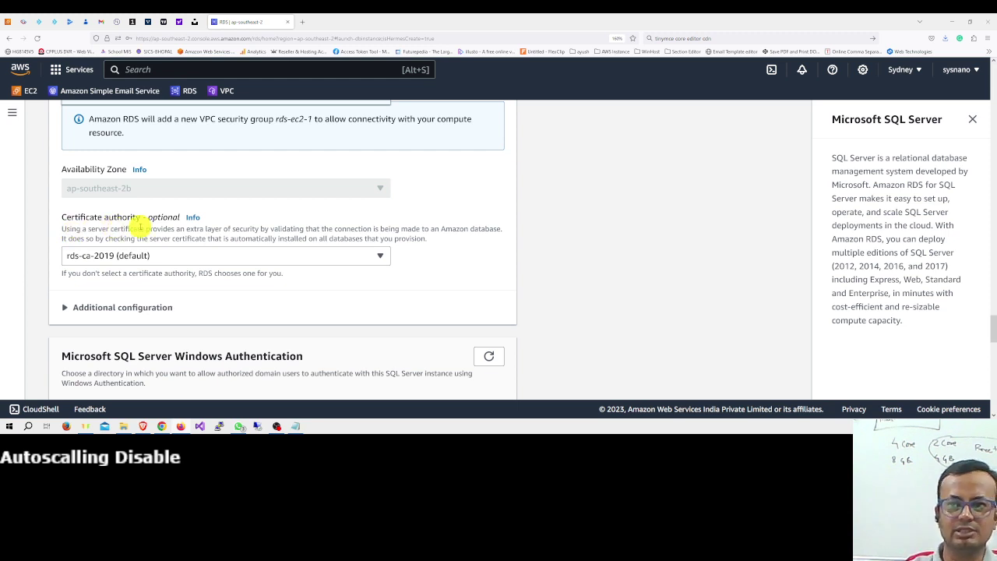
scroll(153, 226, down, 3)
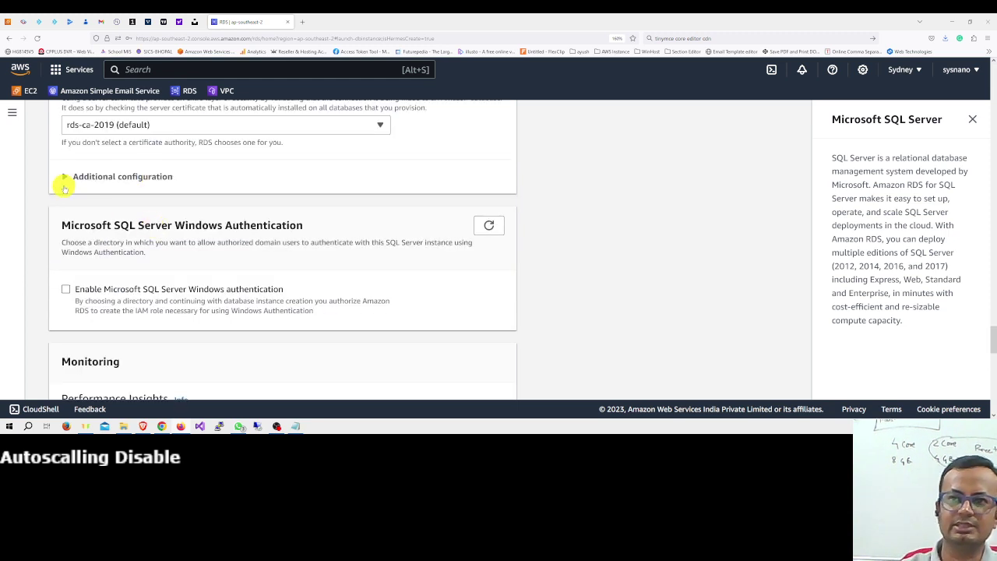
click(66, 177)
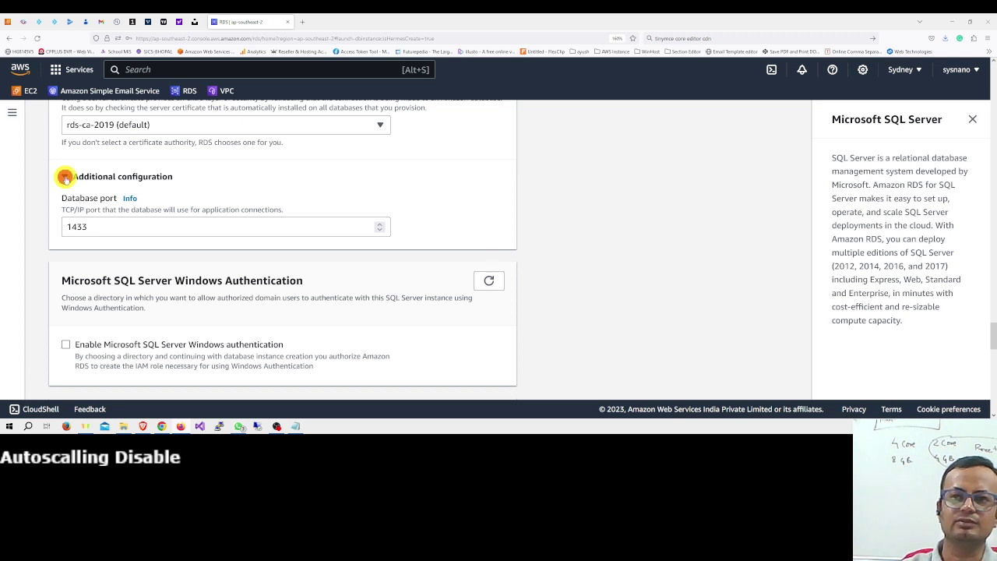
click(65, 177)
scroll(84, 227, down, 3)
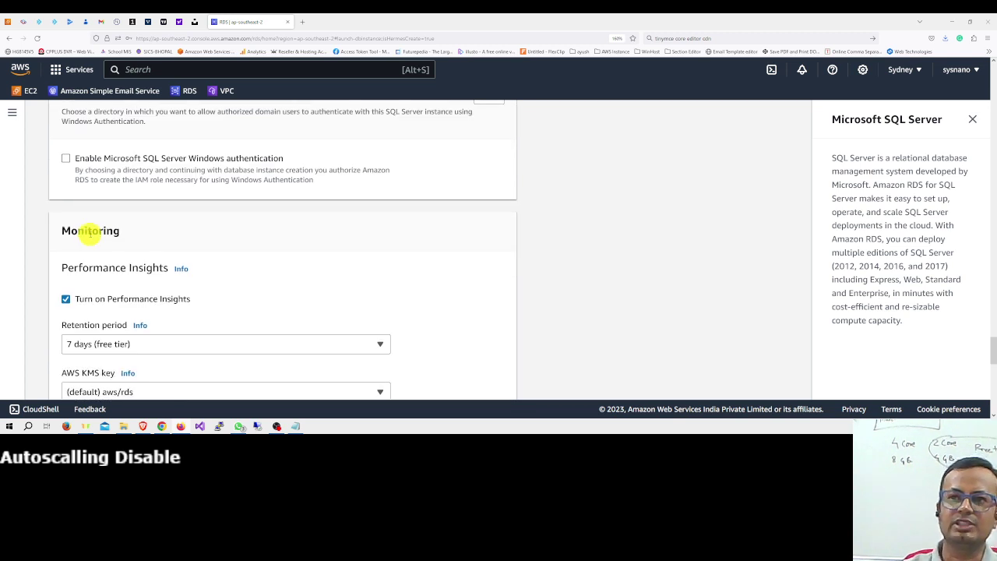
scroll(162, 189, up, 1)
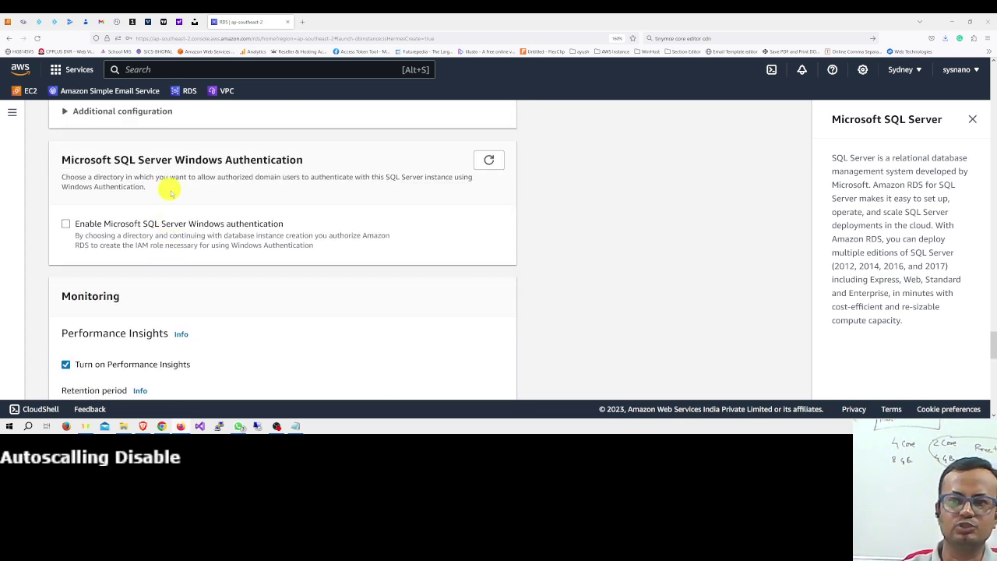
Step: Review the Performance Insights settings and the Enhanced Monitoring option in the monitoring section
scroll(168, 189, down, 5)
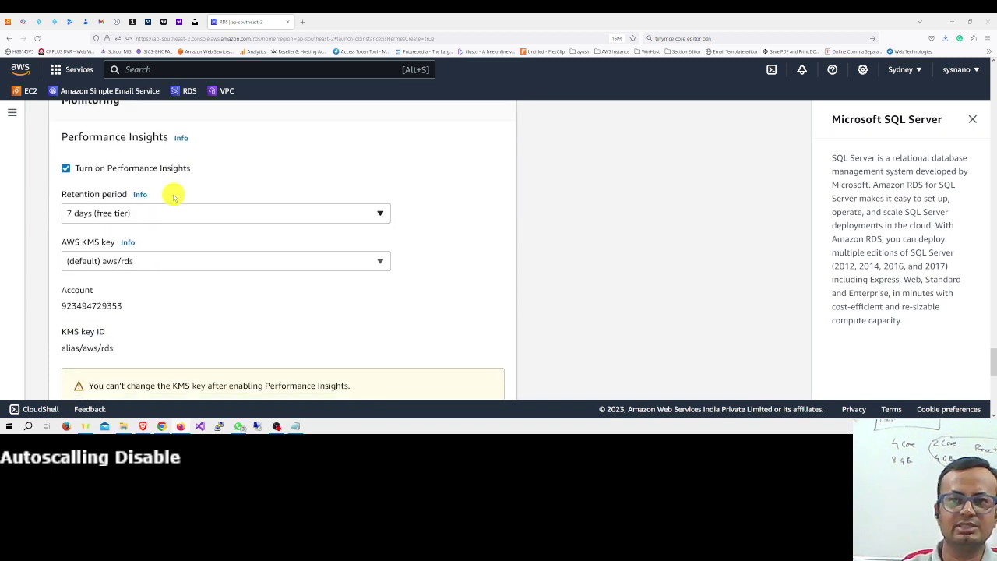
scroll(174, 197, down, 2)
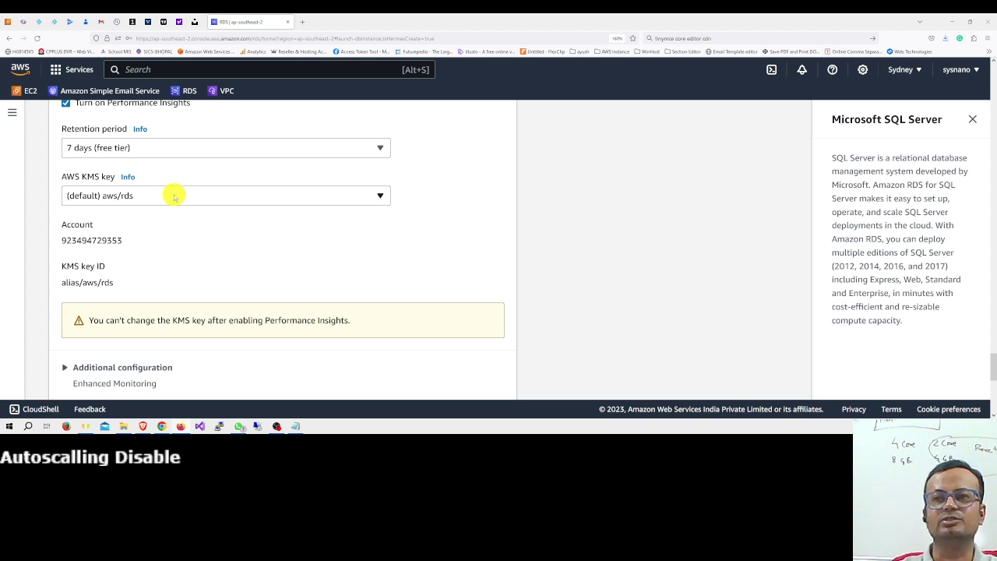
scroll(174, 198, down, 5)
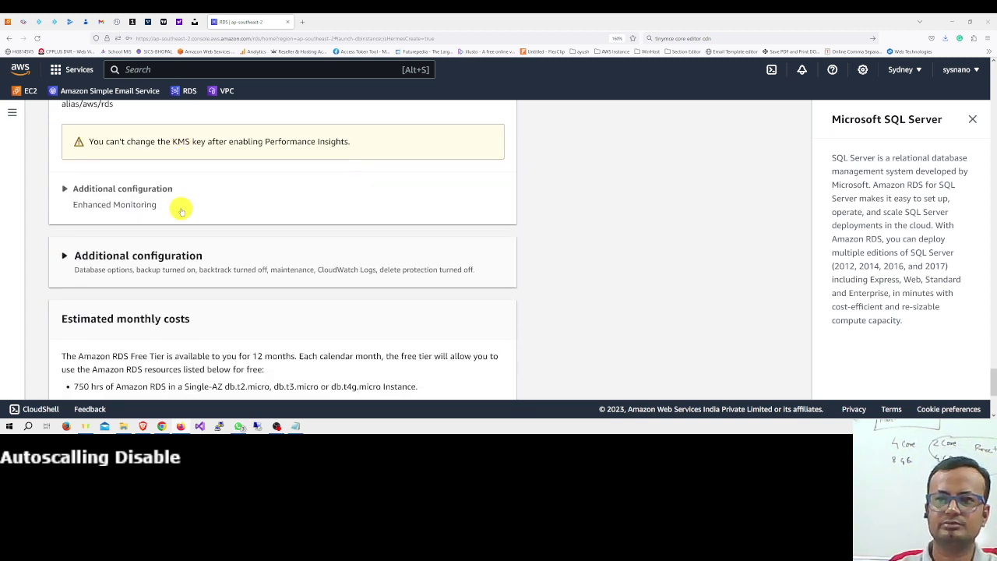
click(65, 173)
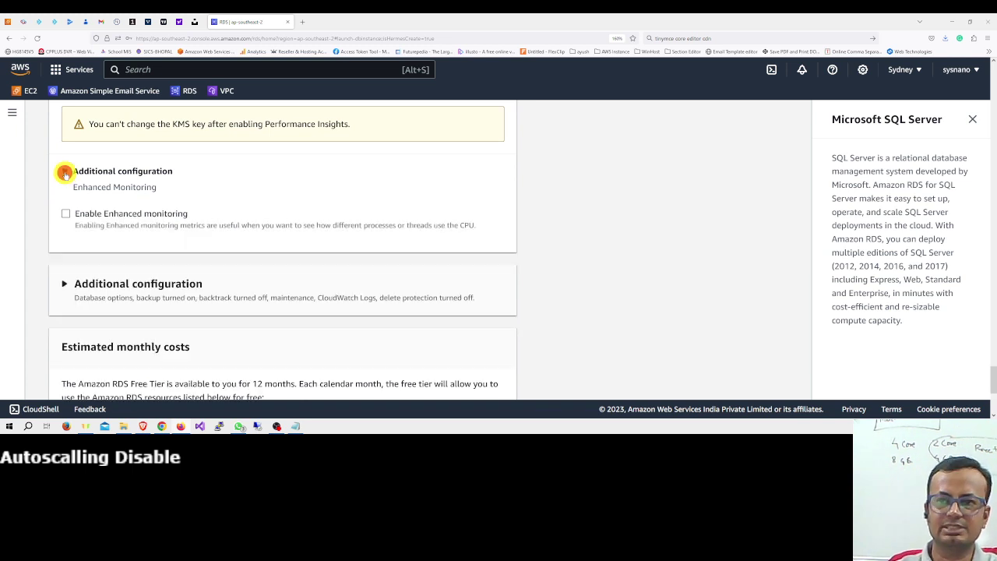
click(65, 171)
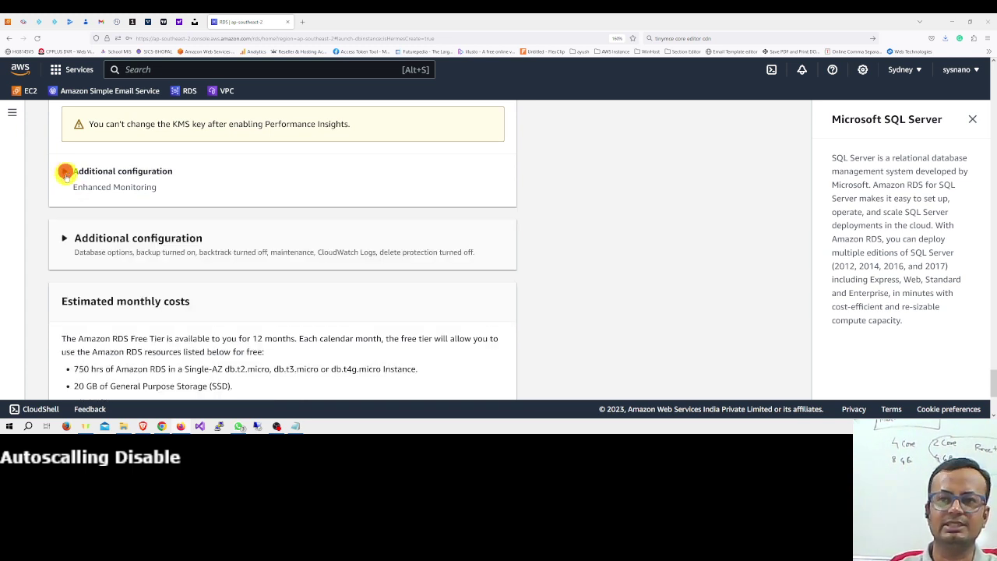
Step: Expand the database's additional configuration and set the time zone to India Standard Time
click(65, 237)
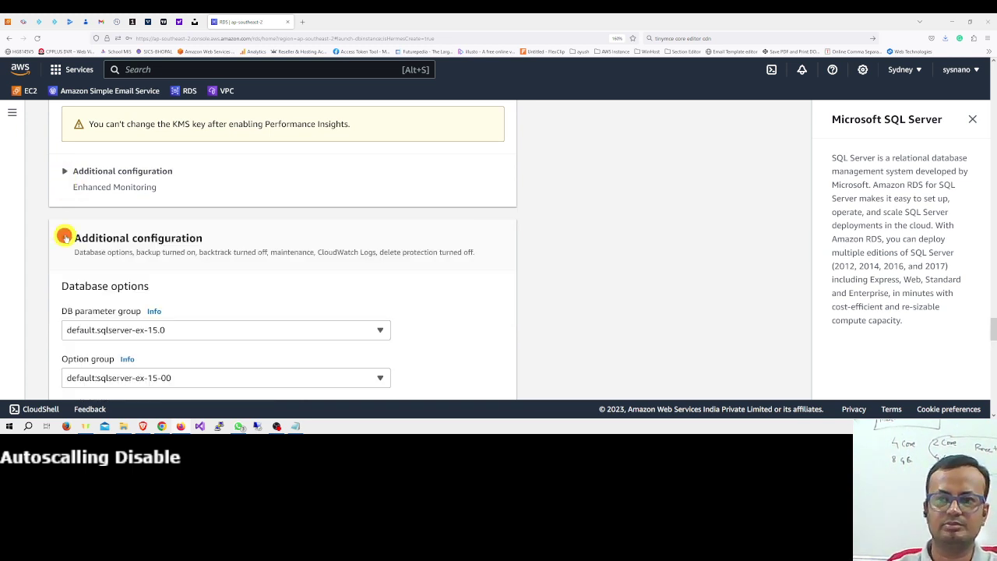
scroll(66, 240, down, 3)
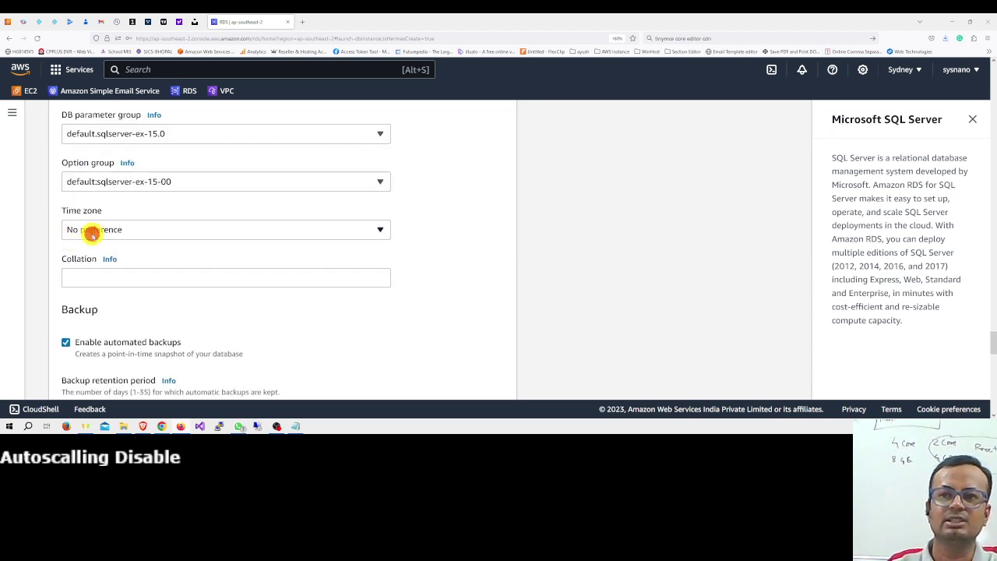
click(91, 230)
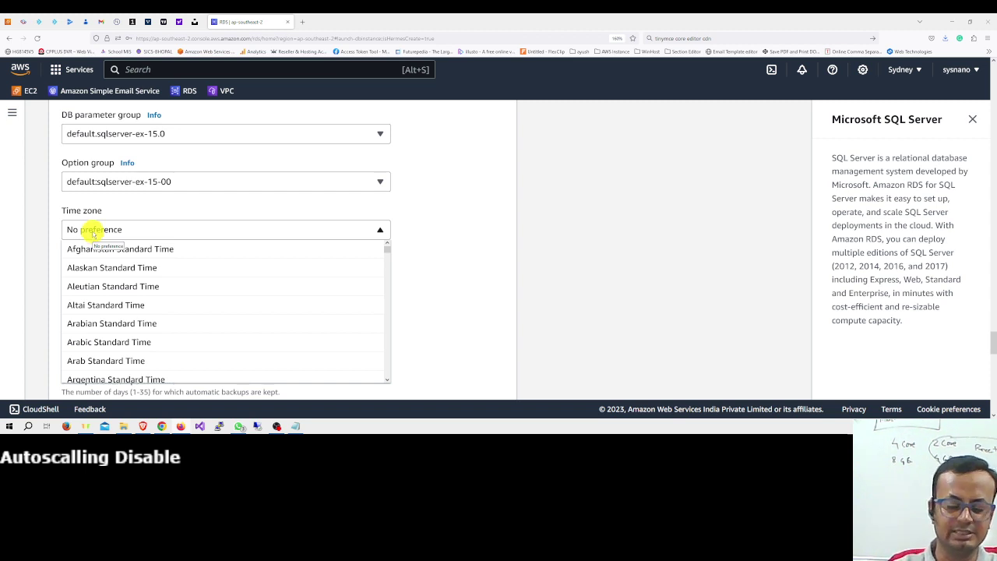
key(i)
key(s)
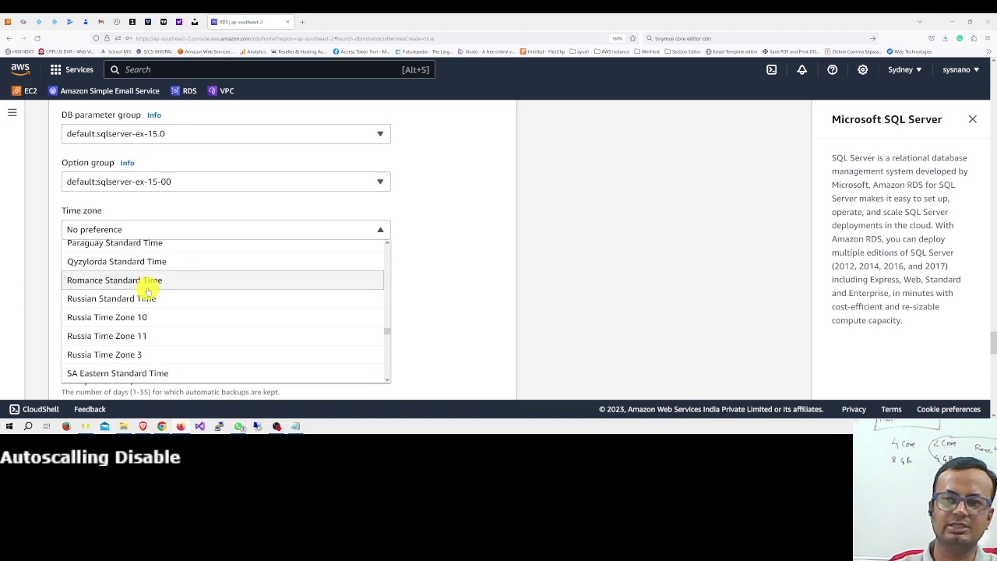
key(i)
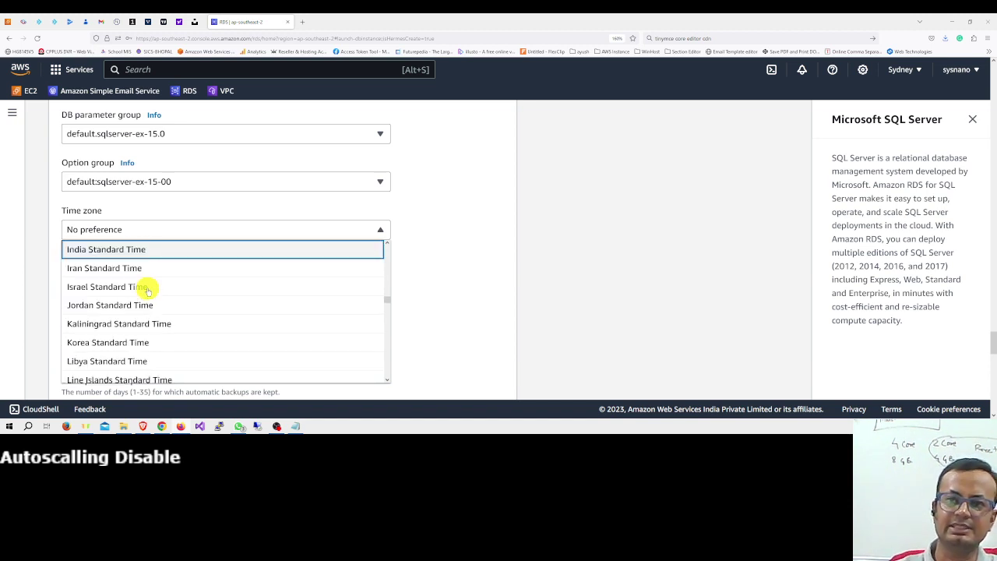
click(131, 249)
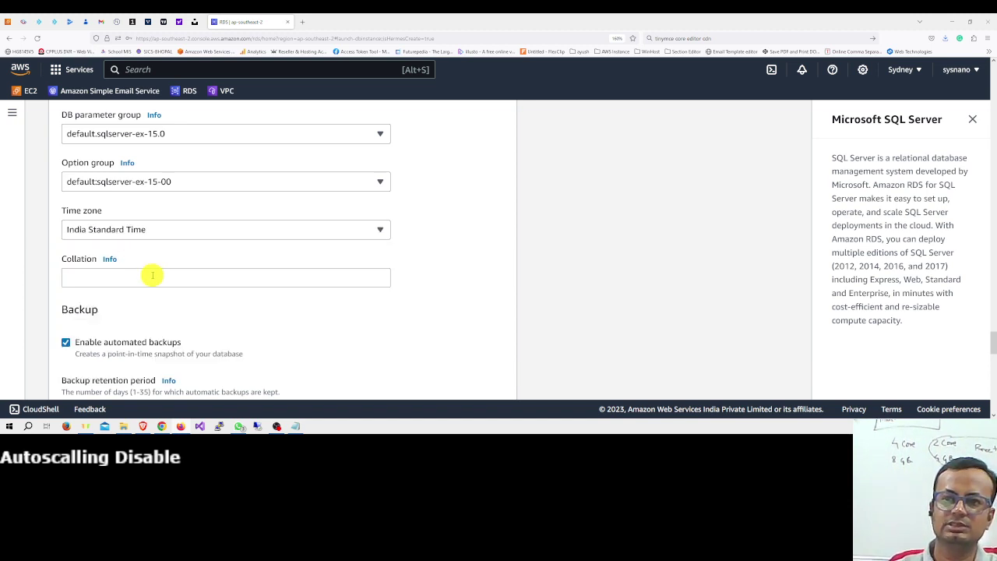
Step: Look up the help information on collation and set the backup retention period to 3 days
scroll(151, 271, down, 2)
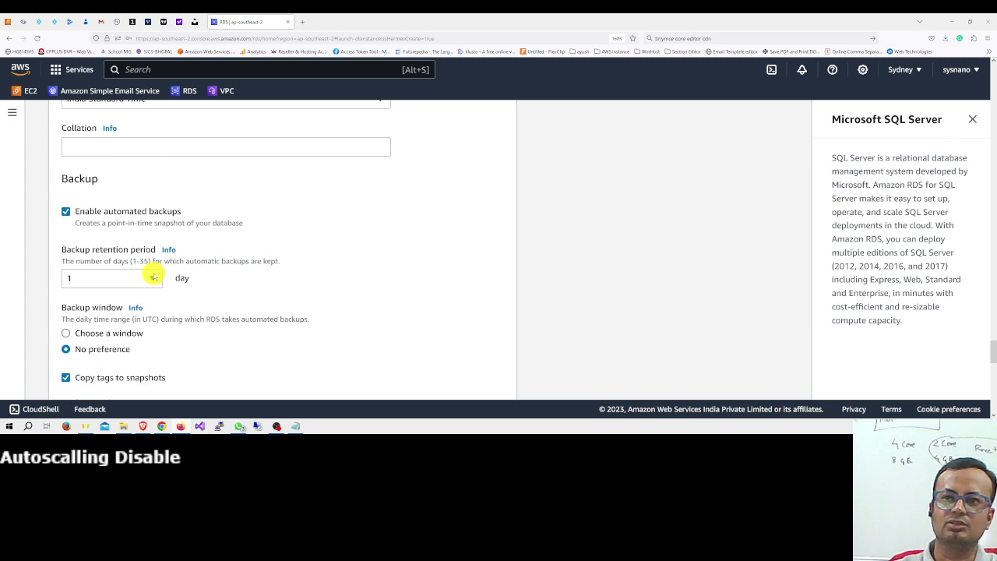
click(110, 129)
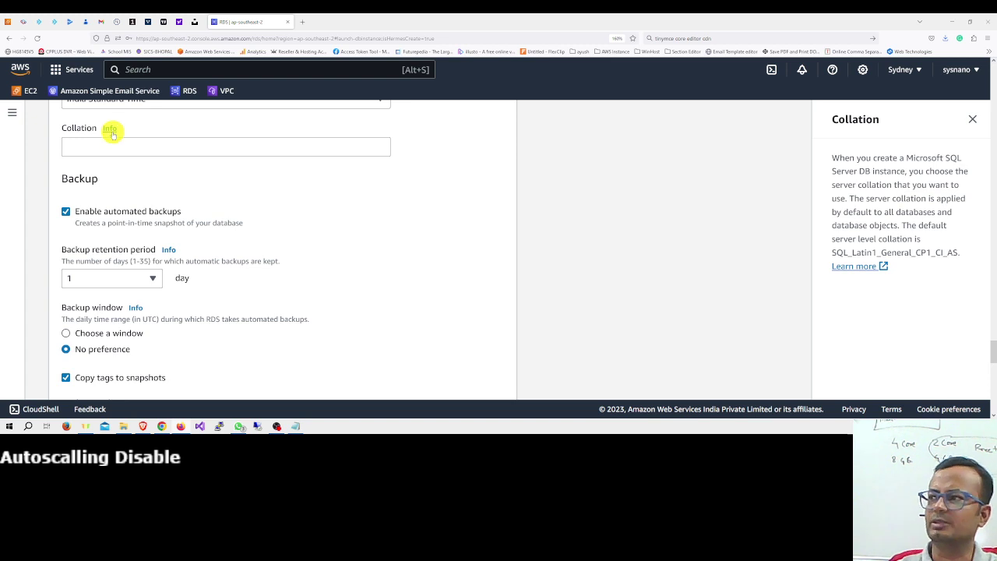
scroll(194, 215, down, 1)
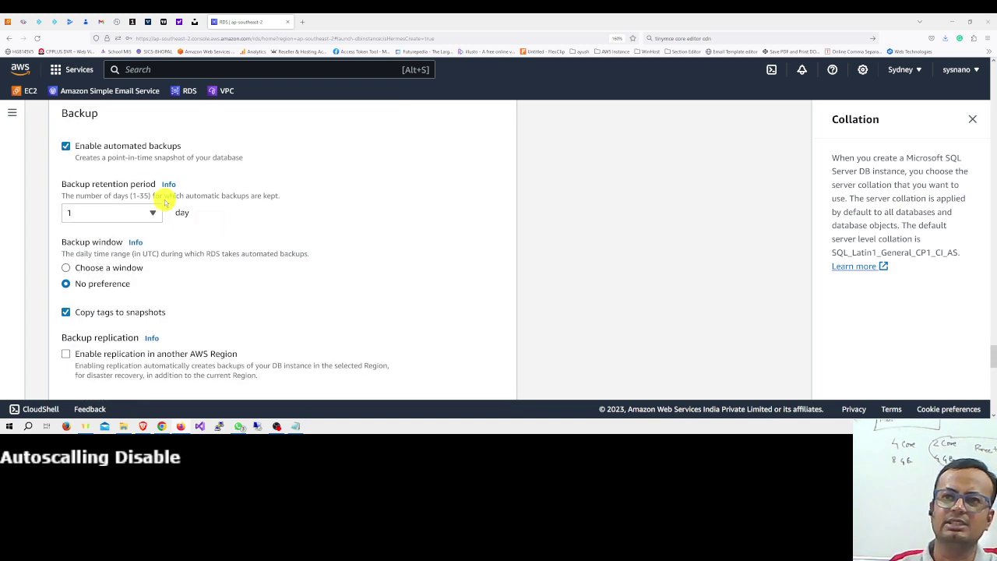
click(153, 212)
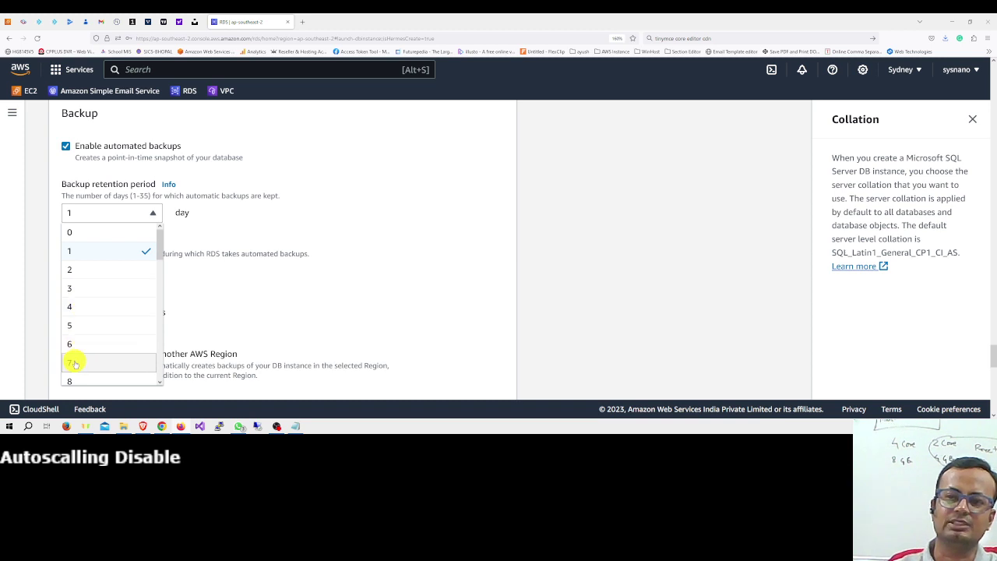
click(77, 287)
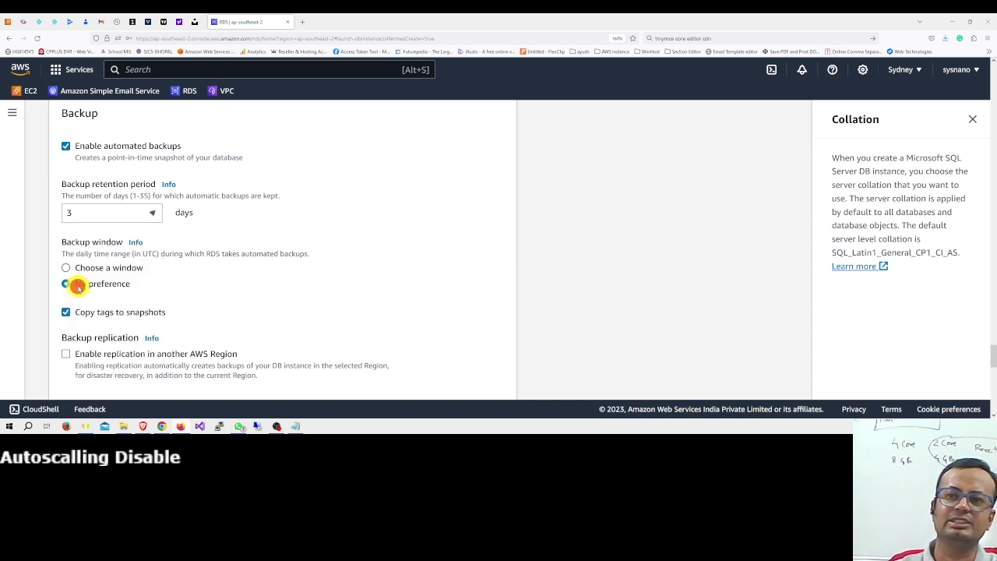
scroll(207, 247, down, 1)
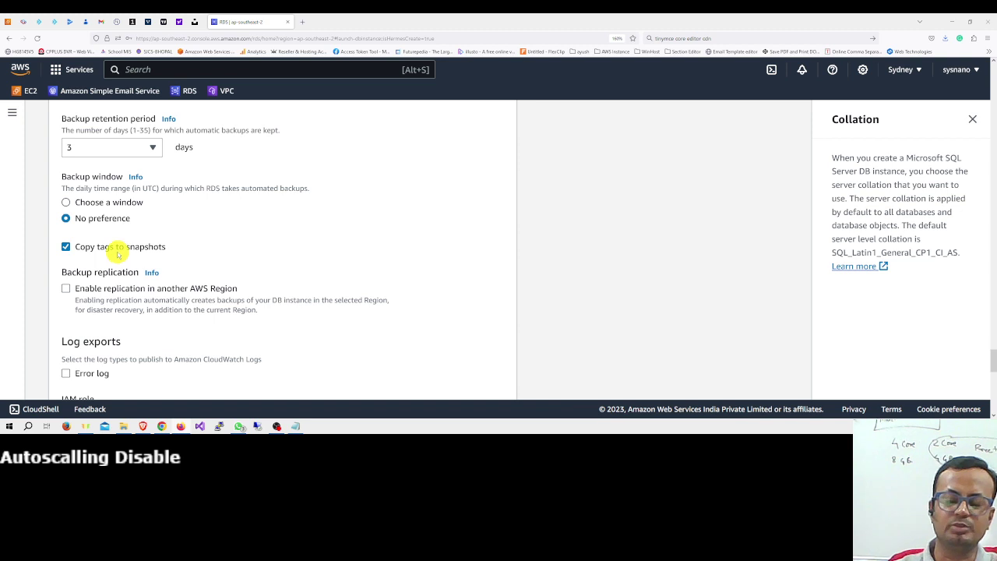
scroll(114, 248, down, 2)
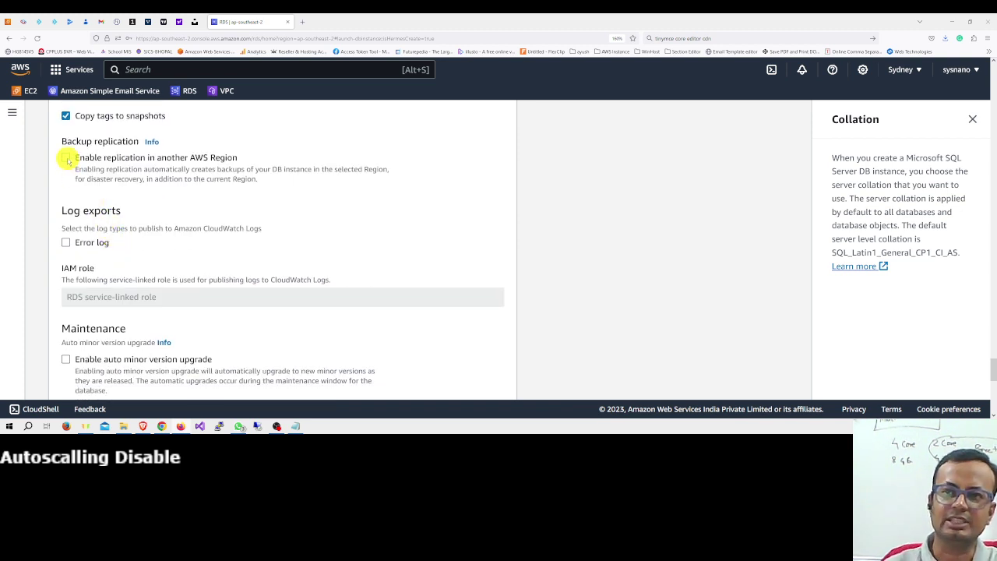
Step: Enable backup replication in another AWS Region, with Asia Pacific (Singapore) as the destination and a replicated backup retention period of 7 days
click(66, 158)
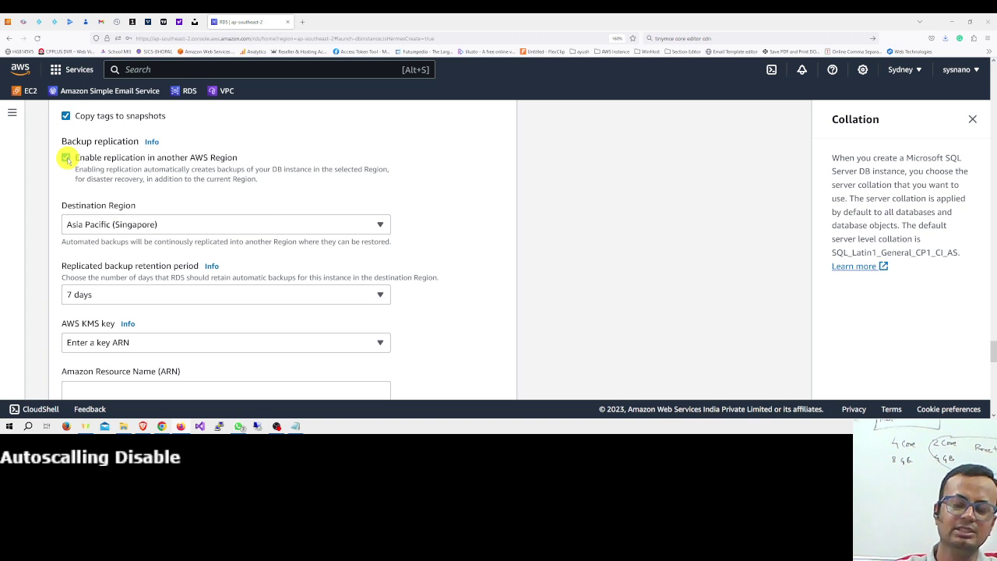
click(116, 227)
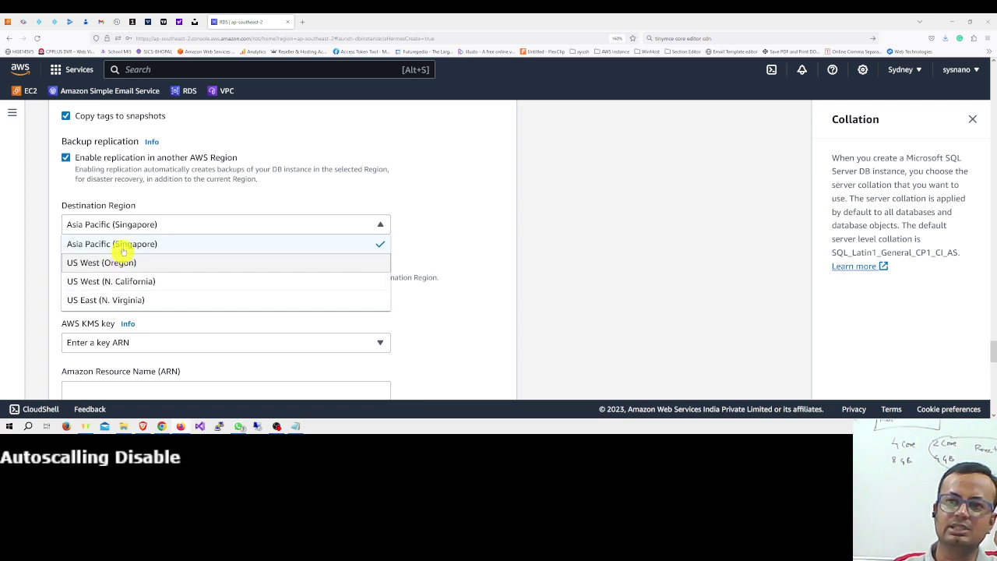
click(121, 244)
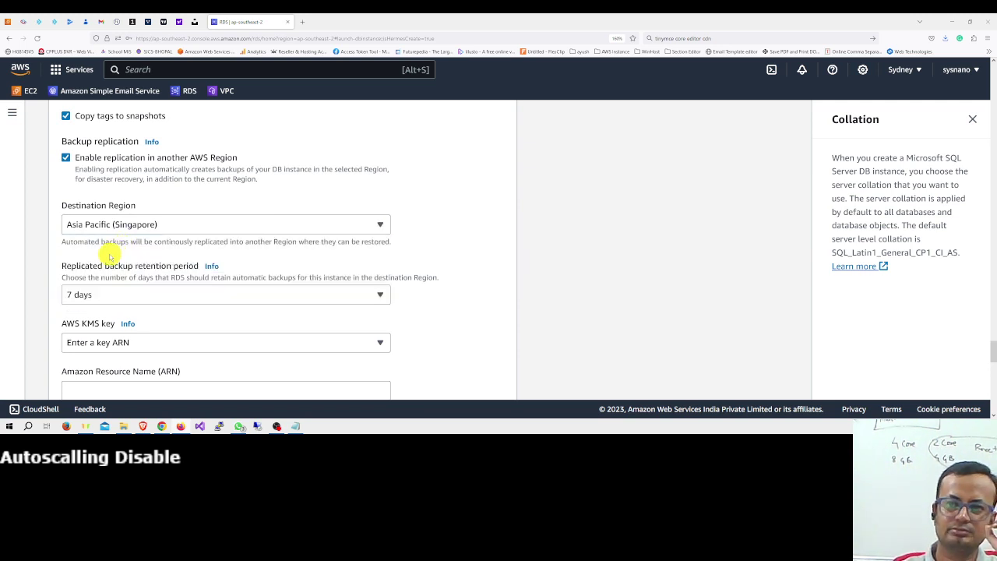
scroll(117, 248, down, 3)
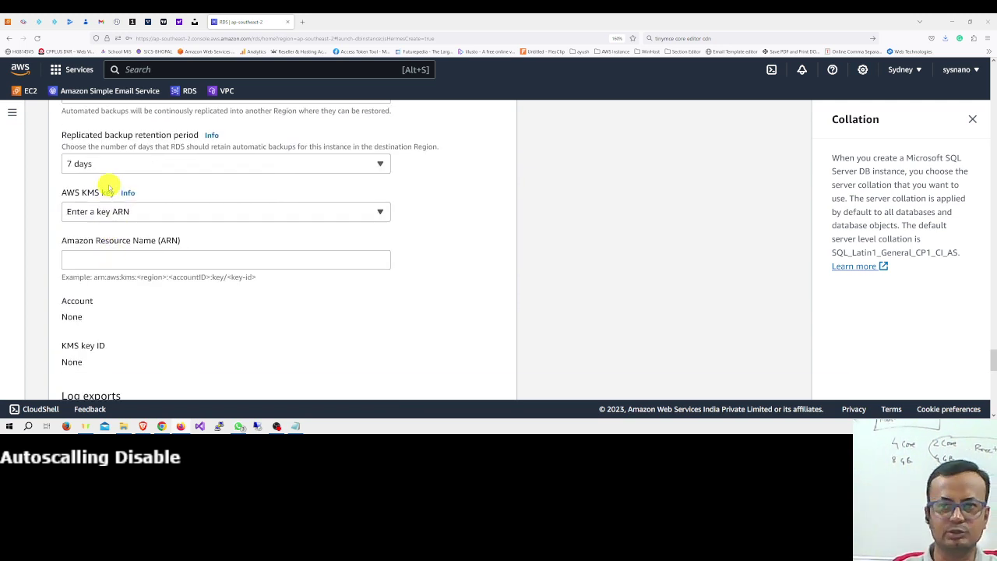
click(101, 164)
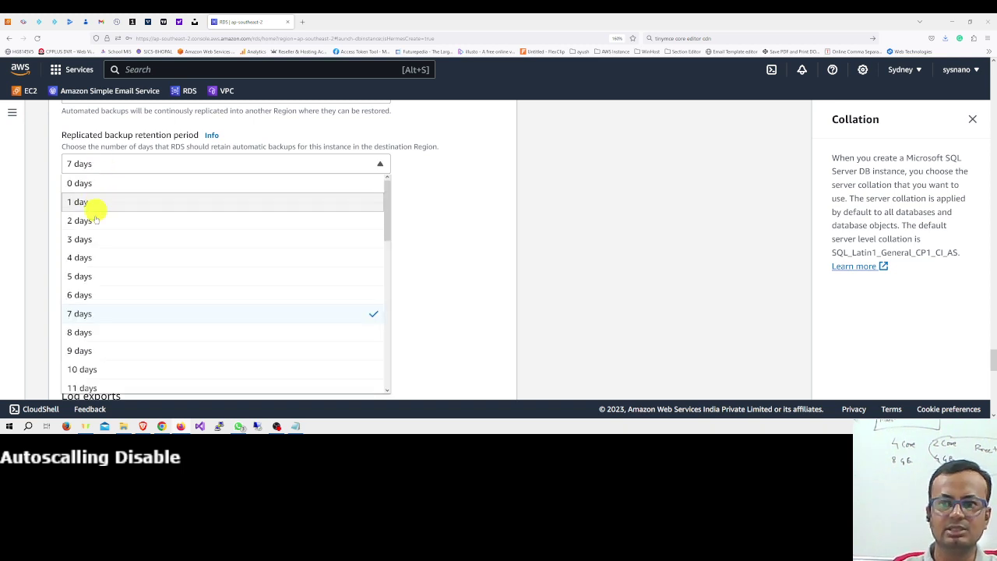
click(86, 313)
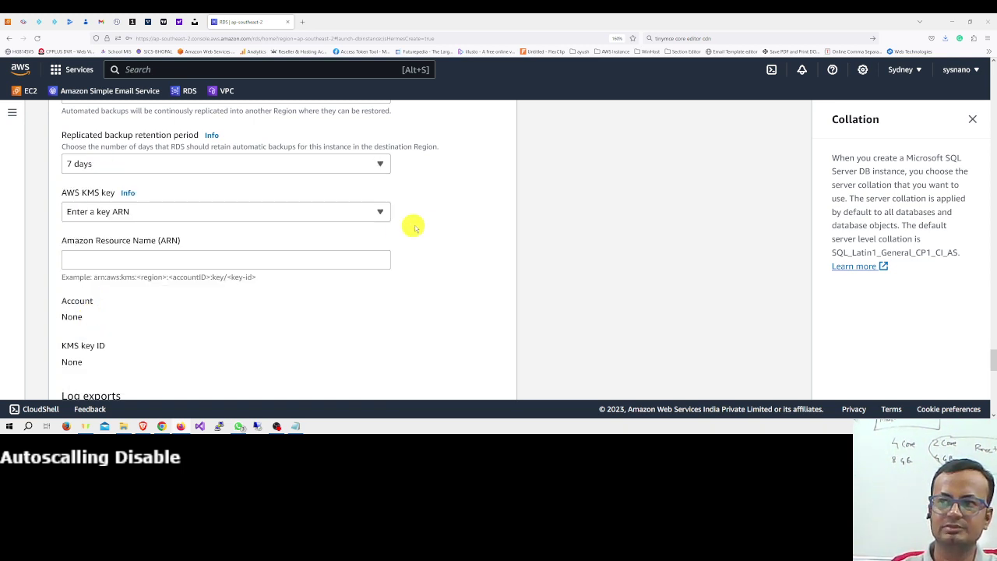
scroll(428, 224, down, 3)
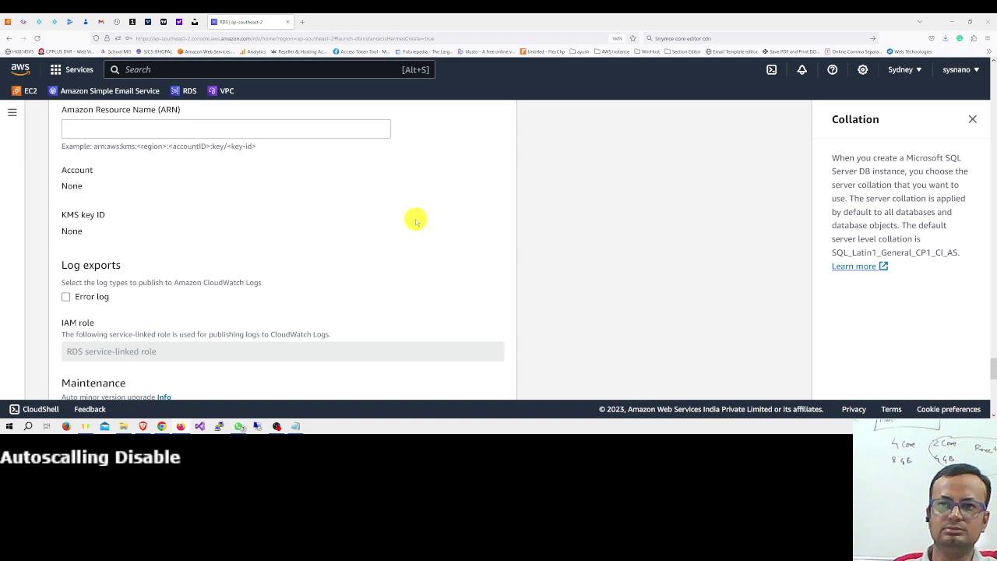
click(203, 131)
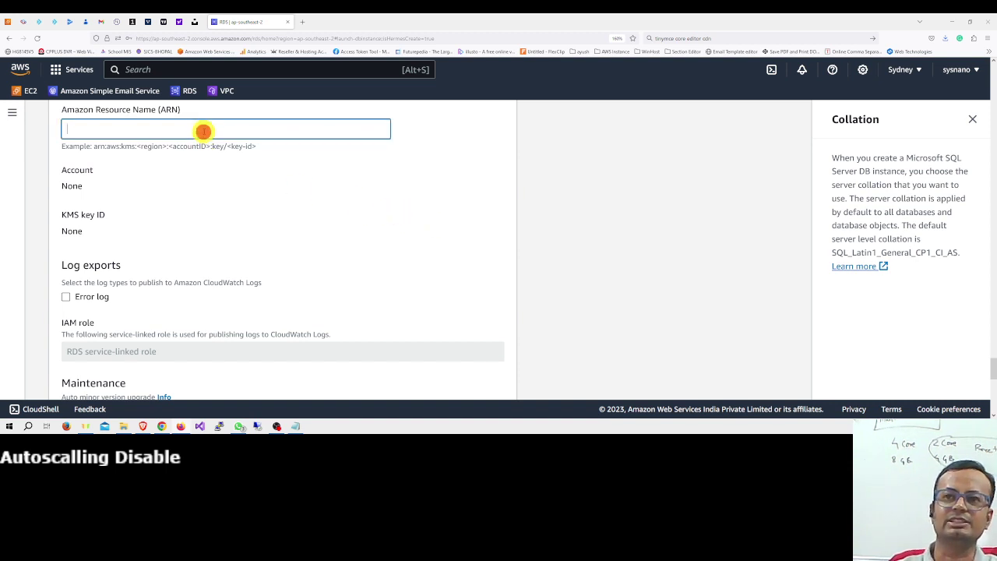
Step: Review the maintenance settings and estimated monthly costs, trying deletion protection and turning it off again
scroll(195, 197, down, 3)
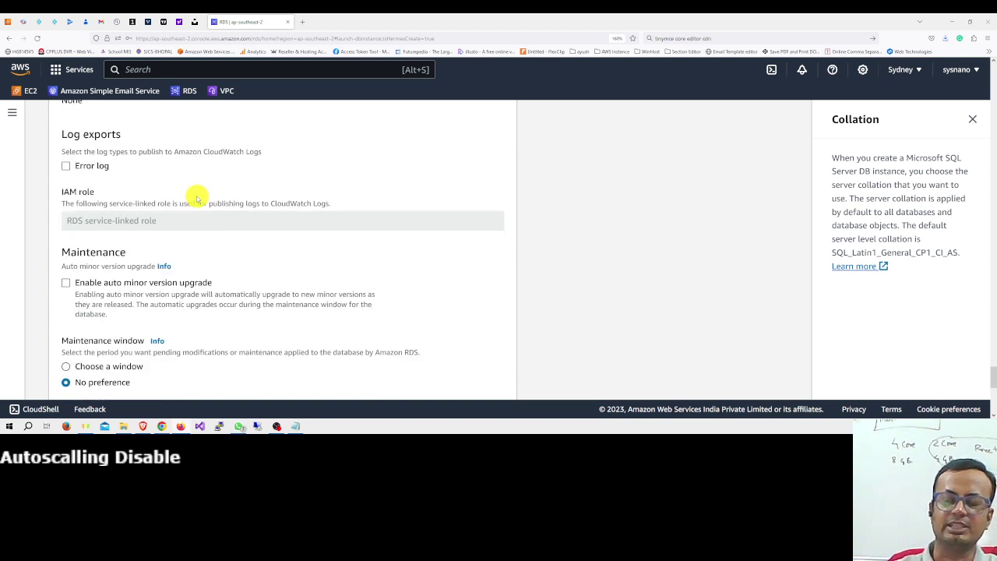
scroll(197, 199, down, 3)
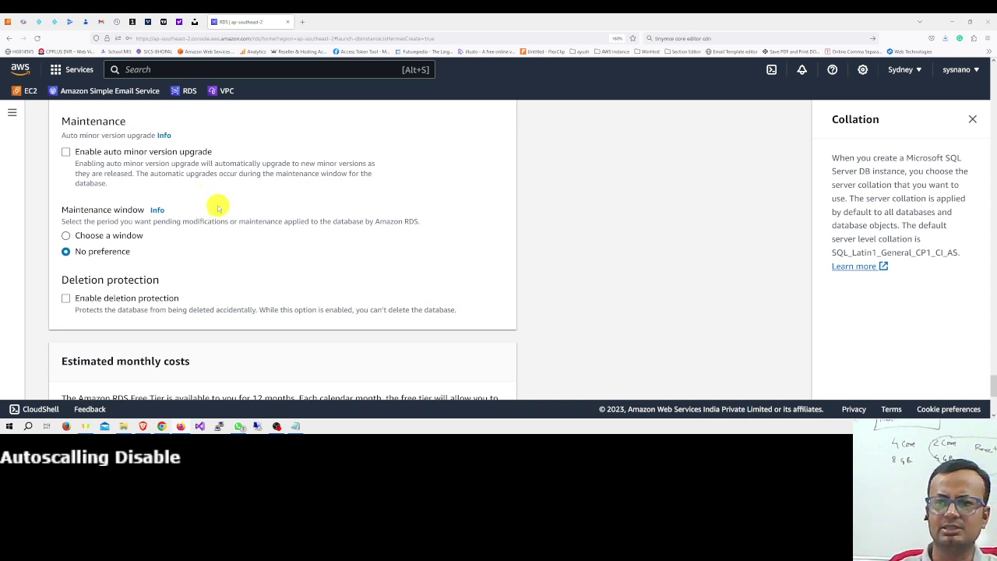
scroll(218, 209, down, 1)
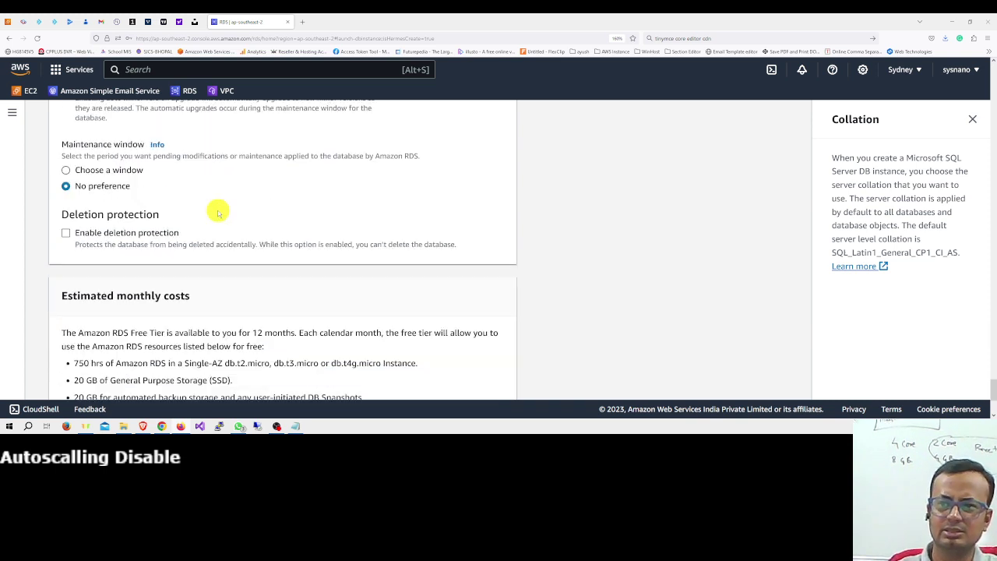
click(66, 234)
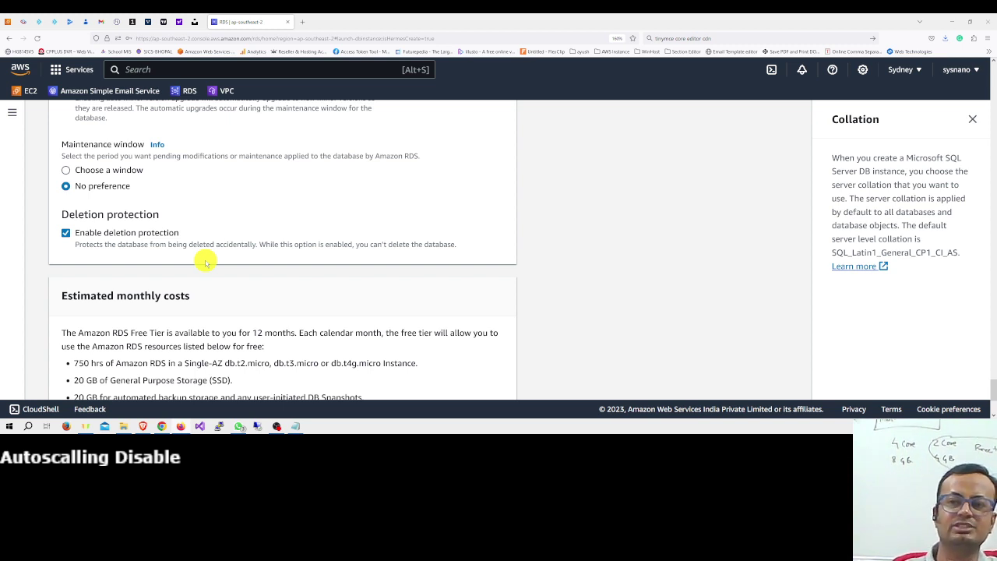
scroll(206, 262, down, 3)
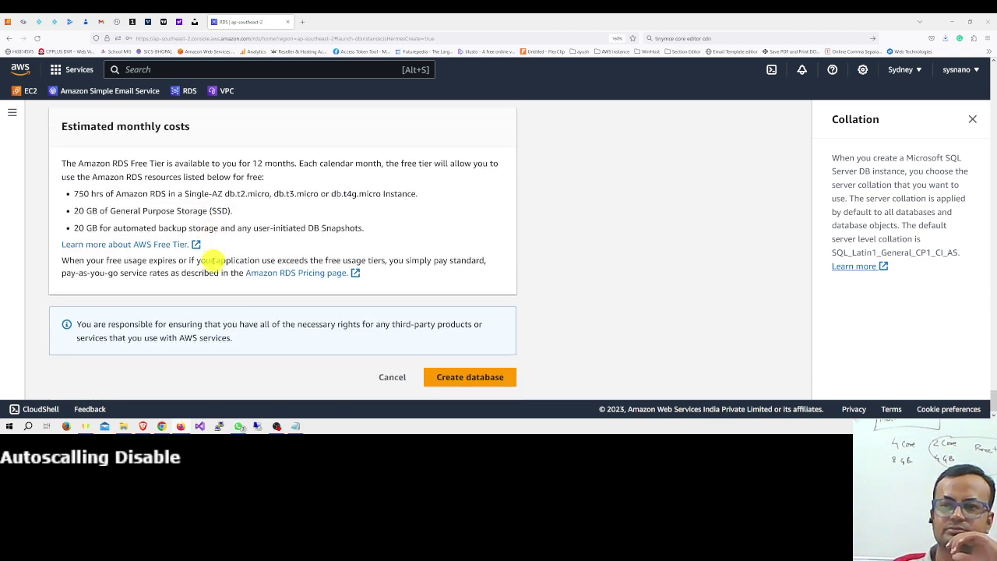
scroll(204, 261, up, 1)
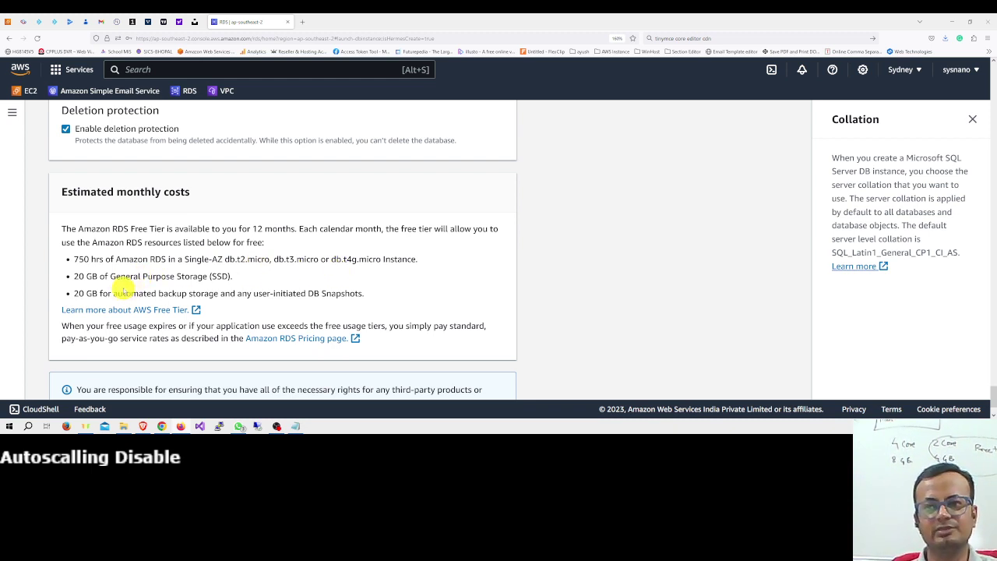
click(65, 130)
Step: Create the database with the configured settings
scroll(437, 276, down, 1)
click(455, 376)
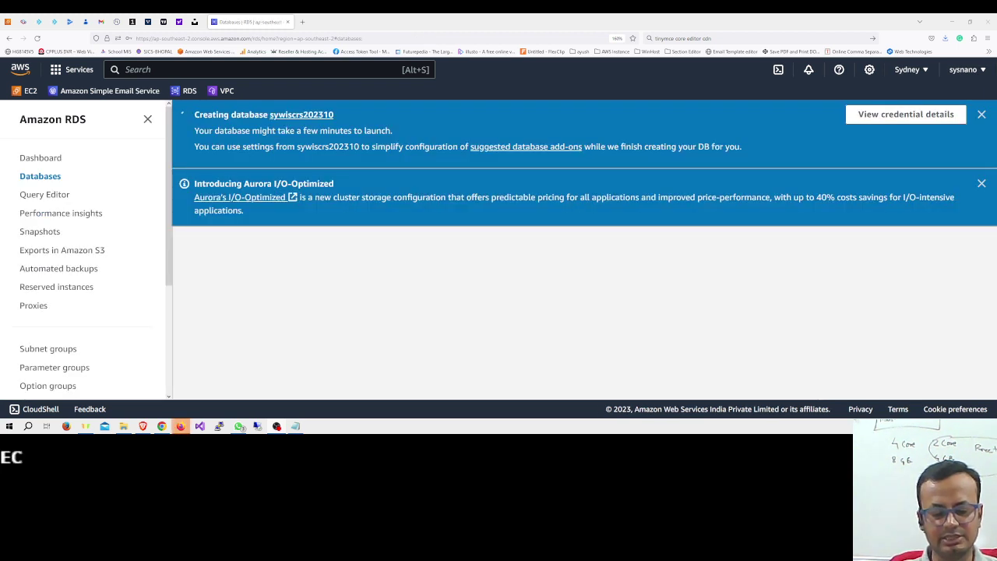
text(compute)
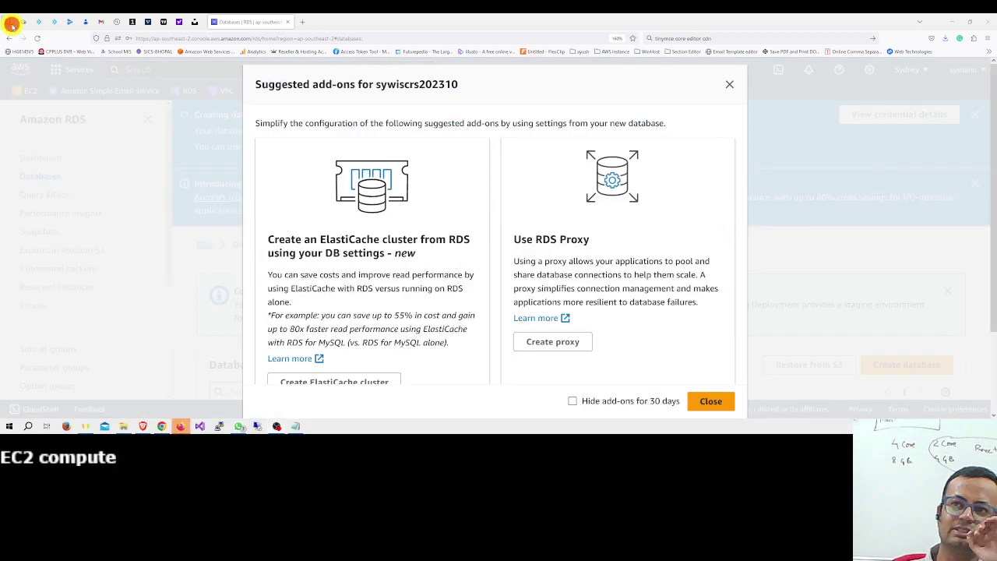
Step: Refresh the EC2 instances list to check the instance status, and open the Elastic IP addresses page
click(11, 24)
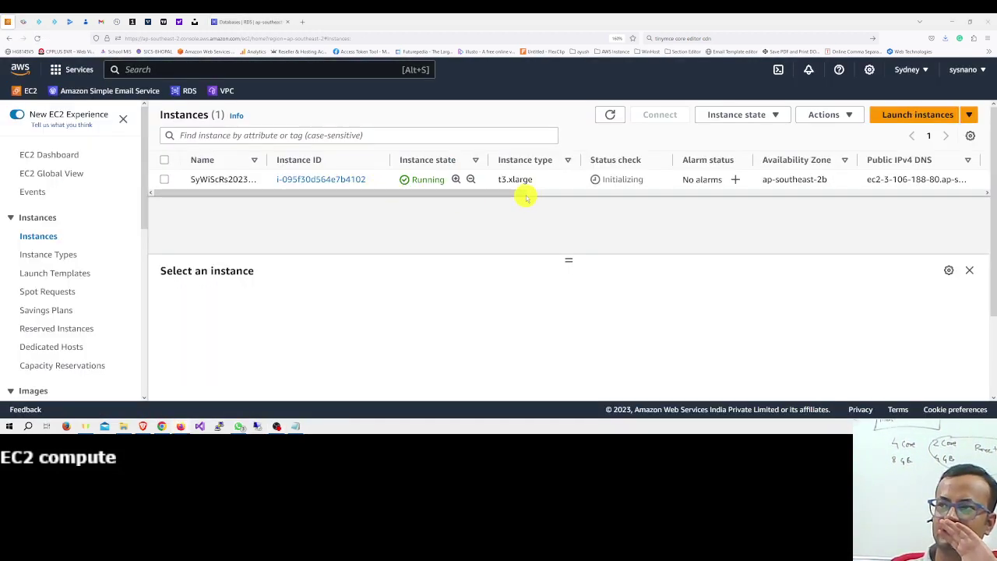
click(605, 117)
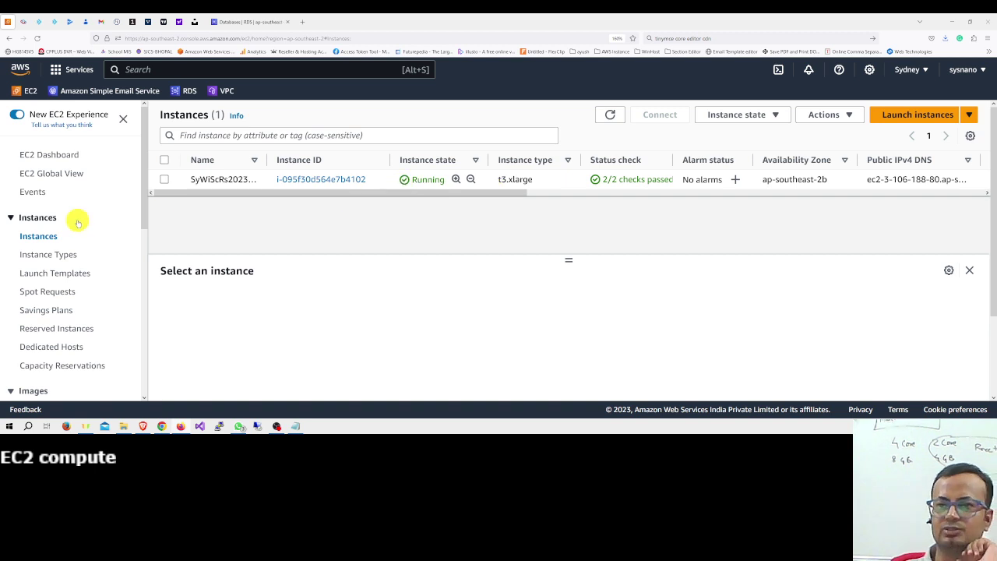
scroll(78, 218, down, 2)
scroll(78, 223, down, 1)
scroll(78, 226, down, 3)
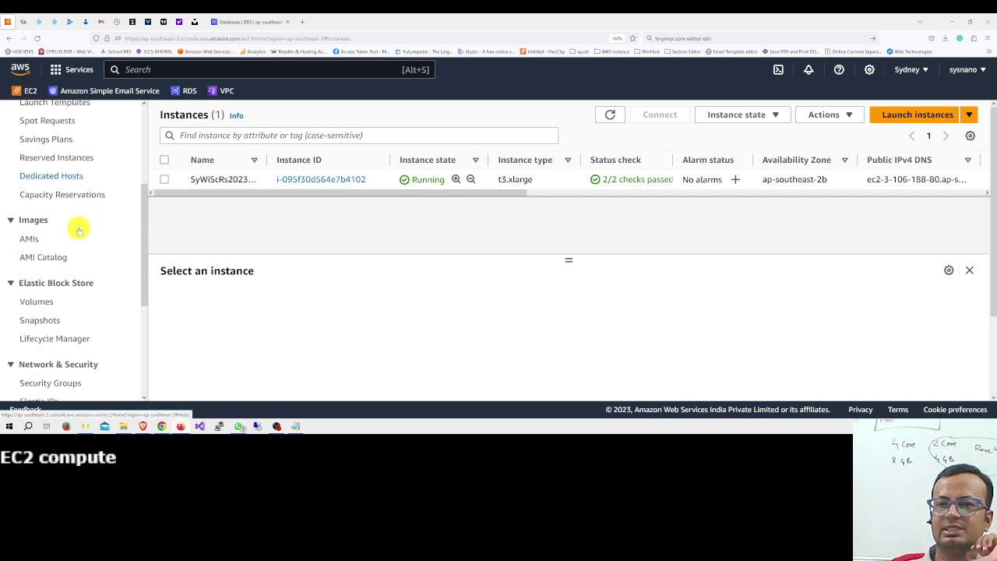
click(39, 338)
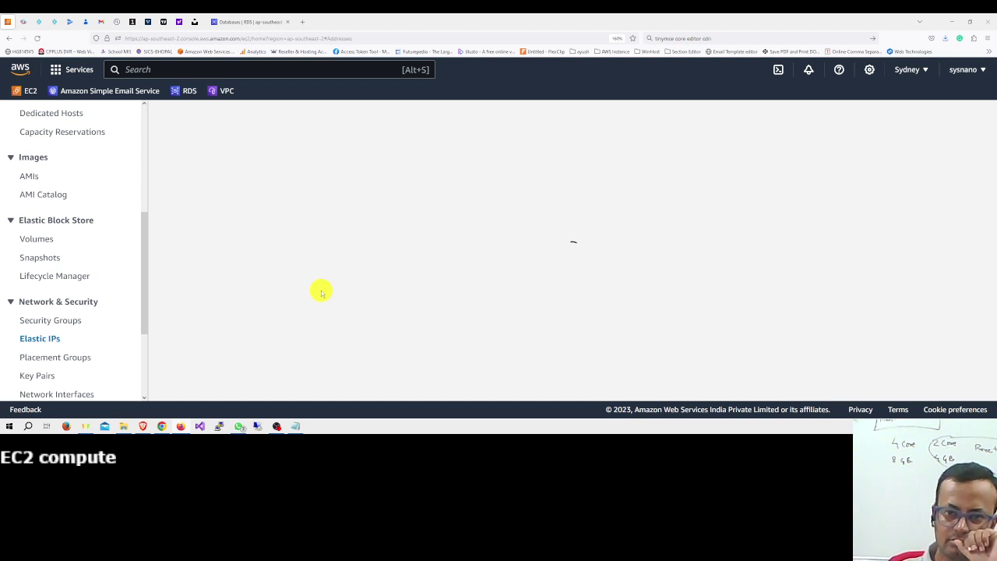
Step: Save the database login offered by the browser on the RDS page, and close the suggested add-ons with hiding for 30 days enabled
click(246, 21)
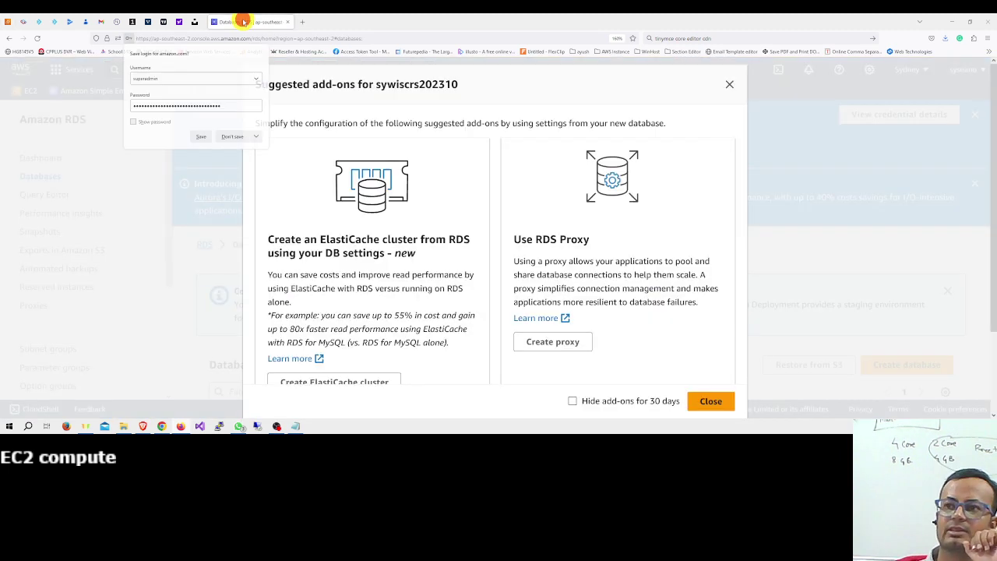
scroll(562, 196, down, 2)
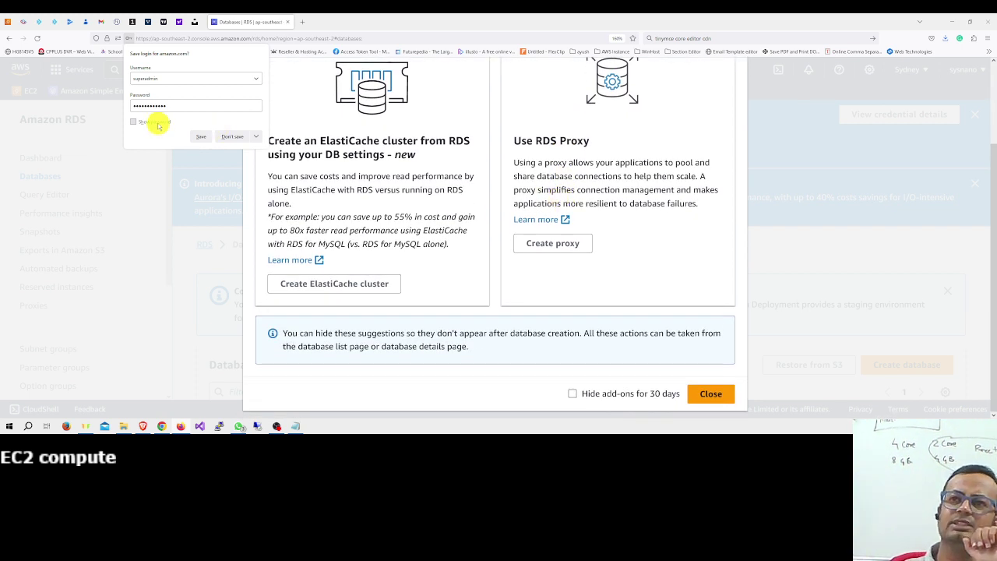
click(199, 135)
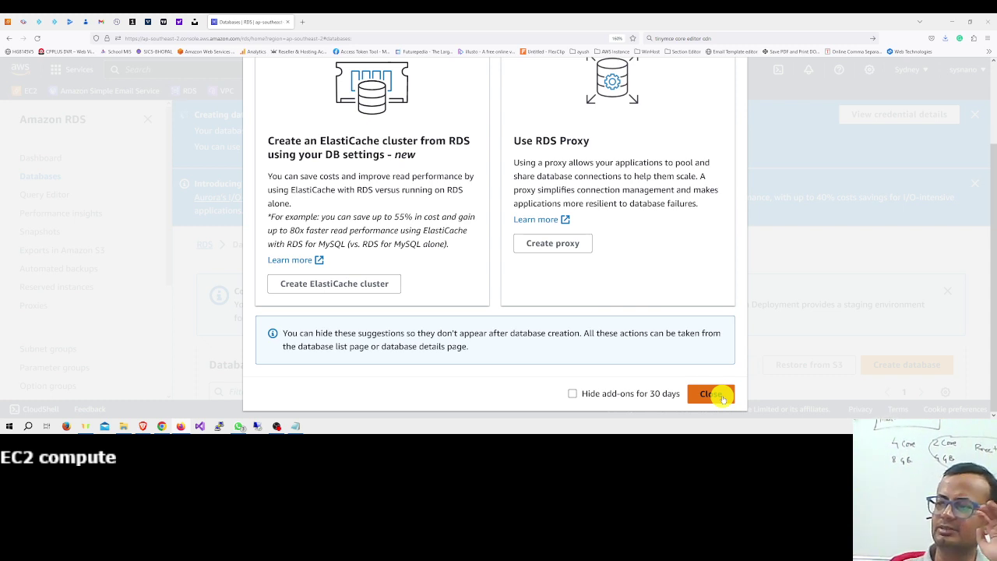
click(573, 393)
click(715, 395)
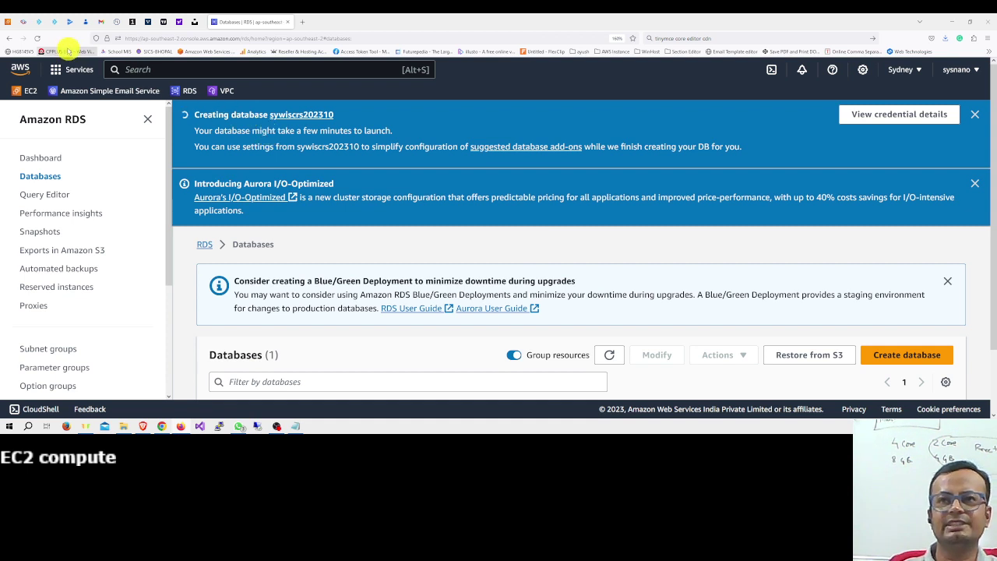
Step: Allocate a new Elastic IP address in ap-southeast-2 from Amazon's pool of IPv4 addresses
click(7, 22)
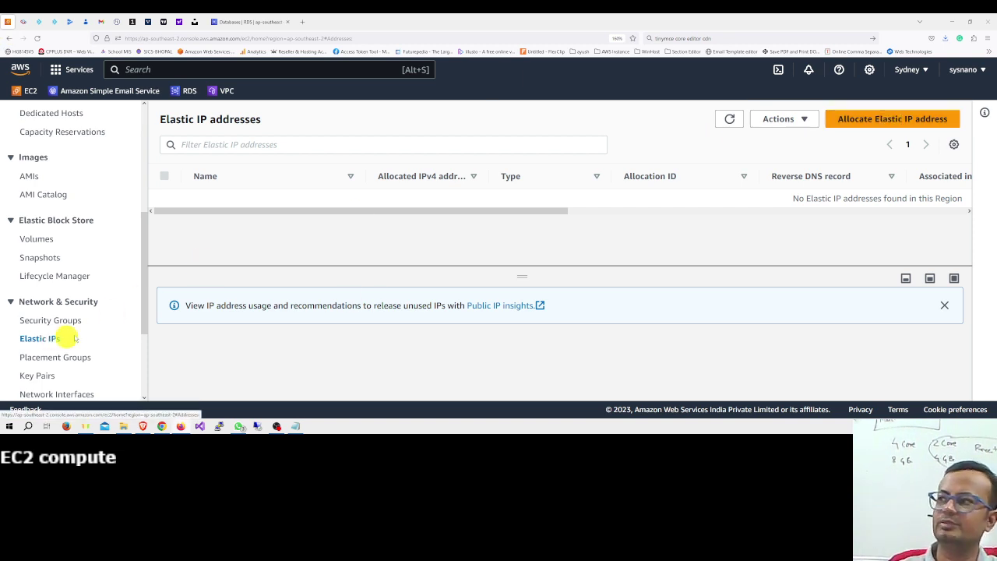
click(892, 120)
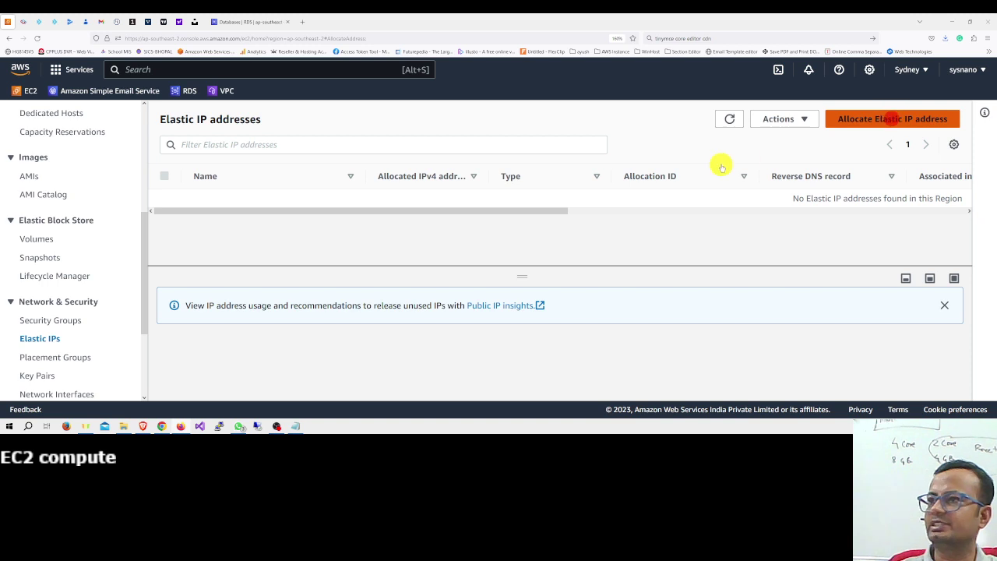
scroll(558, 189, down, 5)
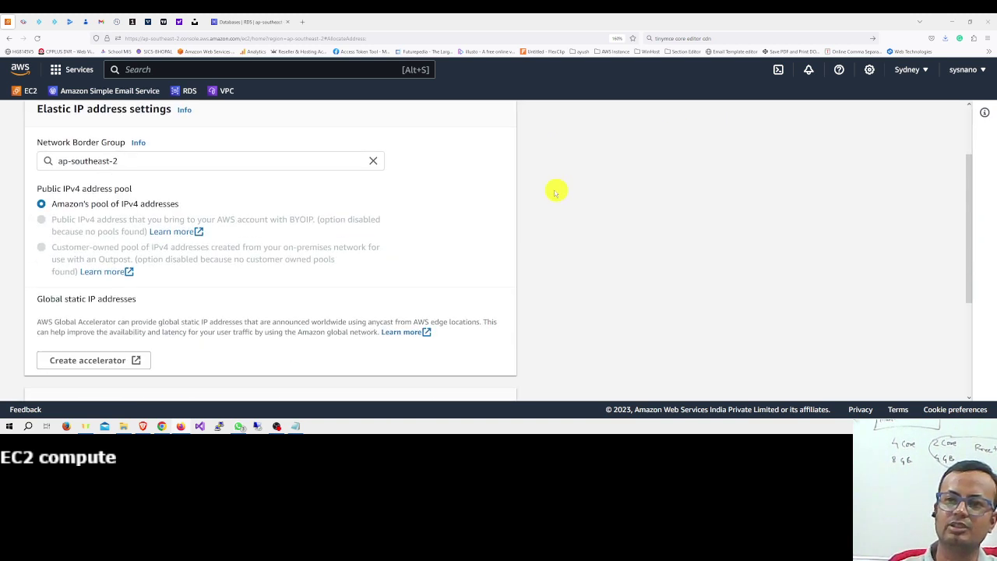
click(486, 380)
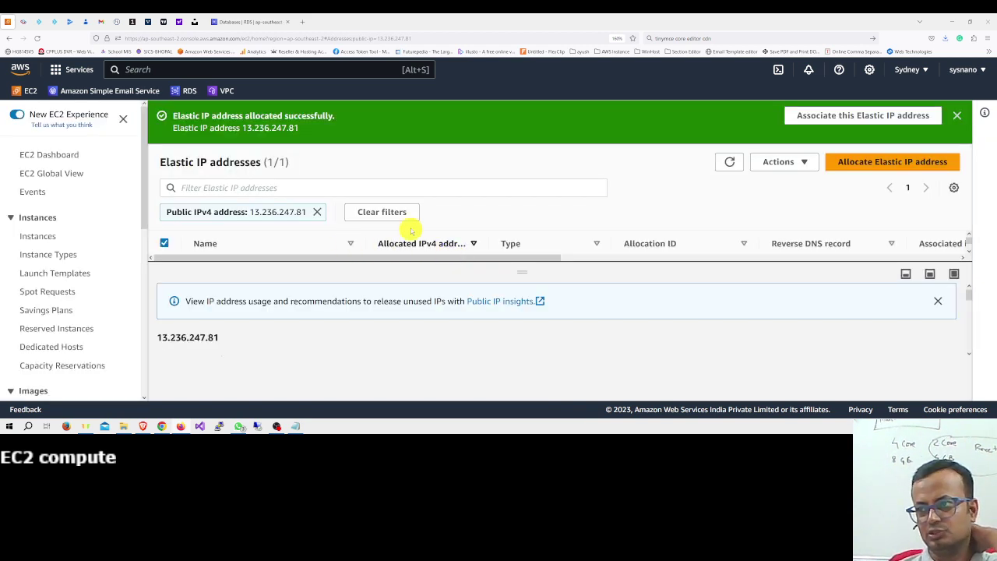
Step: Associate the newly allocated Elastic IP address with the running instance SyWiScRs202310
scroll(401, 237, down, 1)
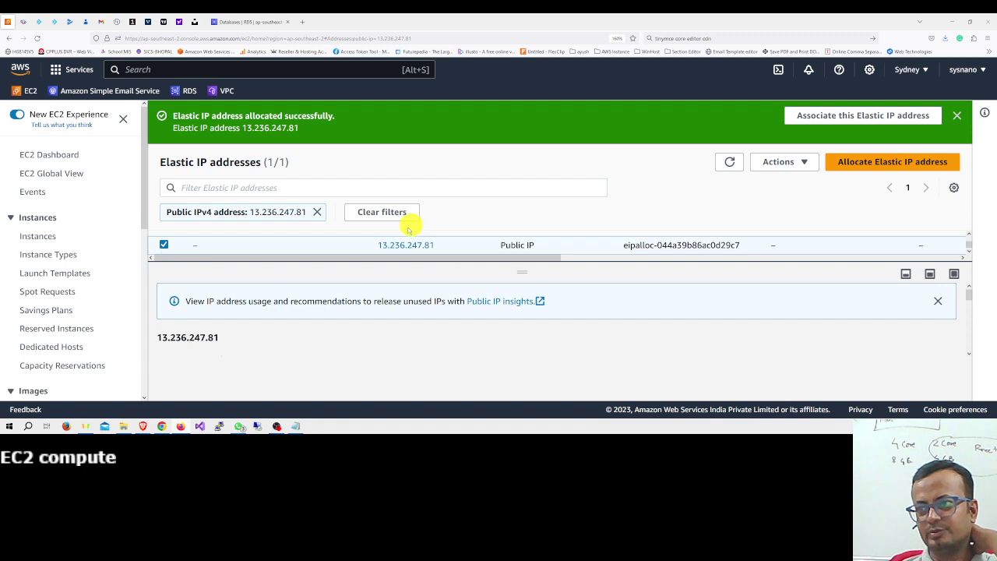
click(807, 162)
click(791, 221)
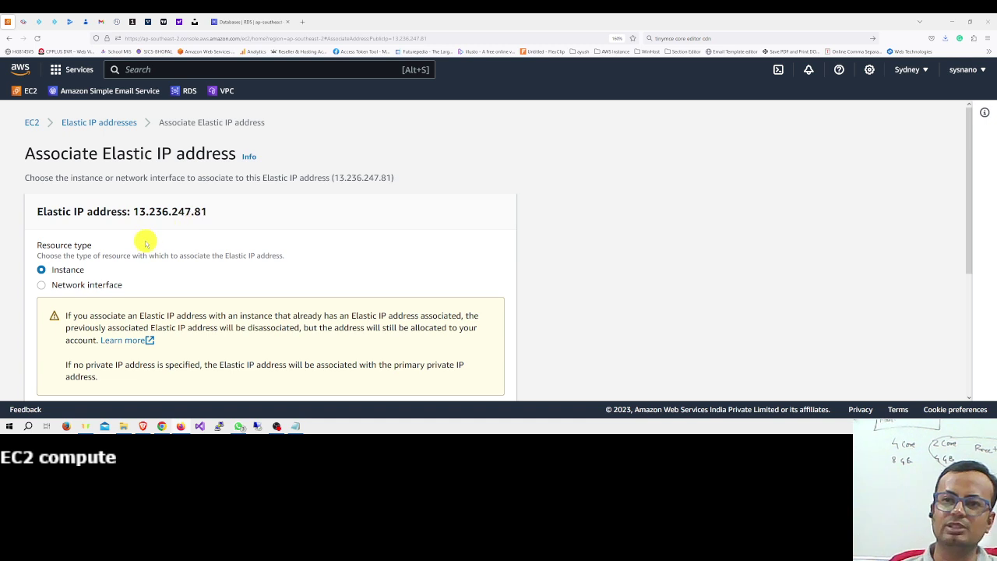
scroll(145, 241, down, 3)
click(120, 236)
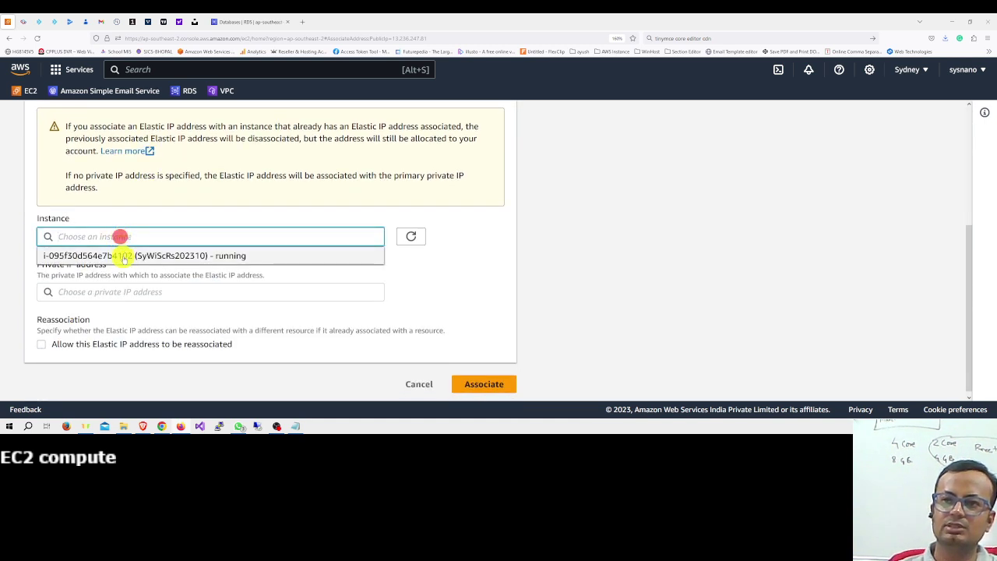
click(125, 255)
click(488, 384)
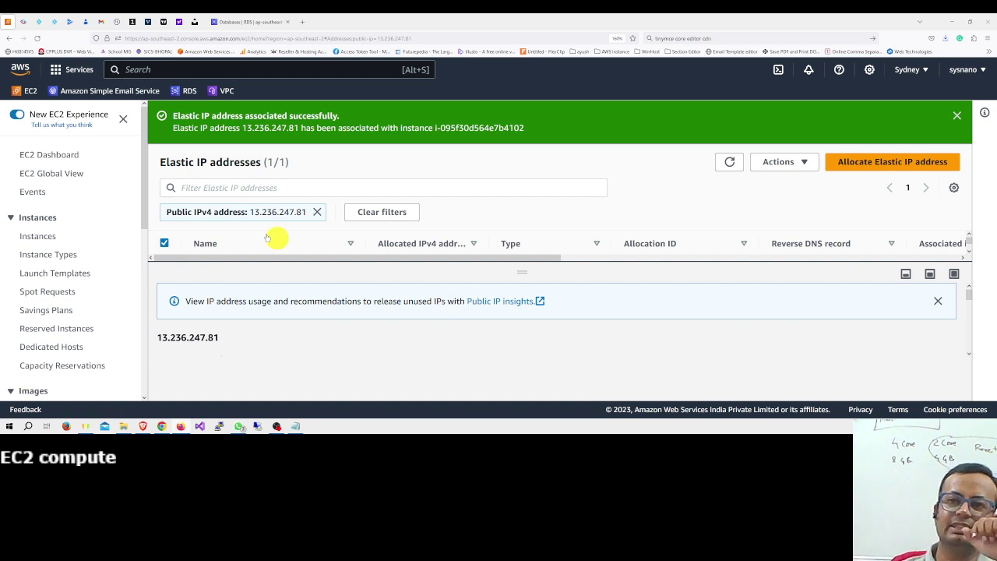
Step: Check the EC2 instances list and the creation progress of the RDS database sywiscrs202310
click(38, 236)
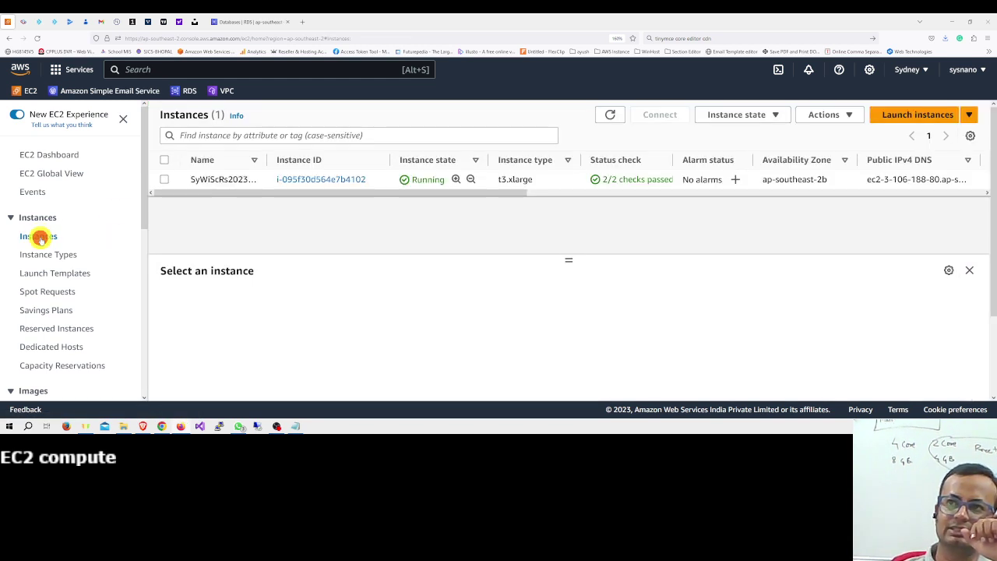
click(247, 24)
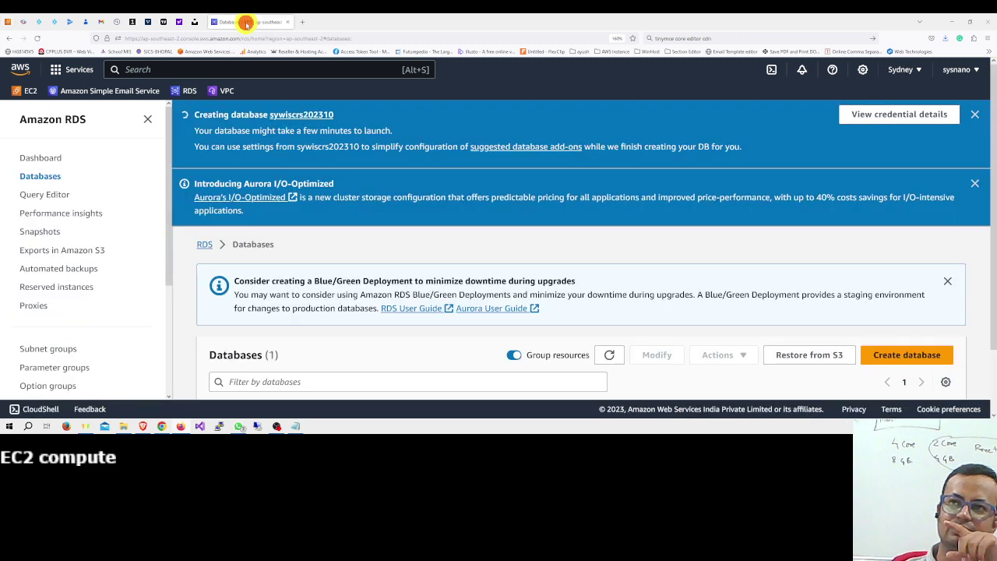
click(7, 21)
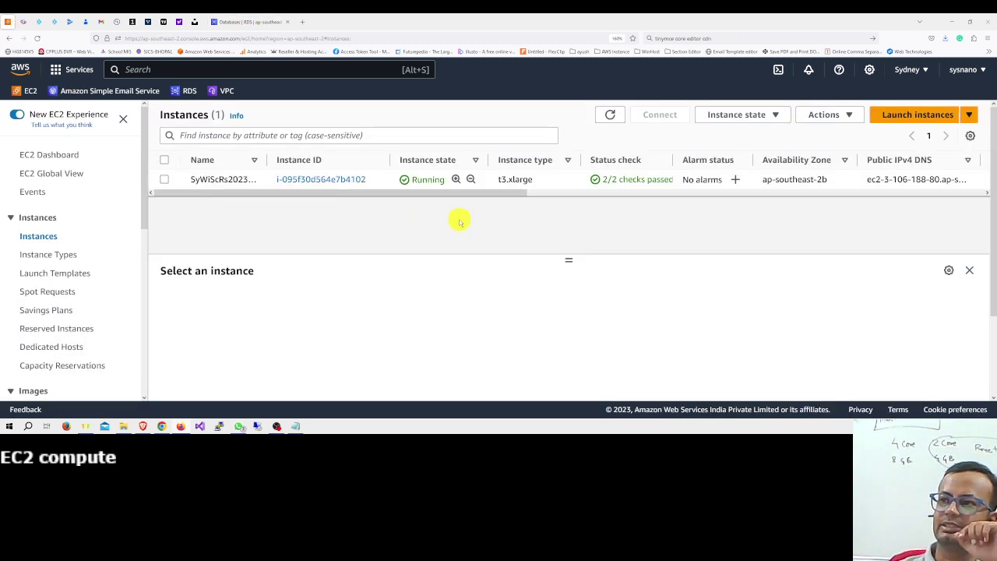
Step: Open the RDP client connection details for the instance SyWiScRs202310
click(166, 181)
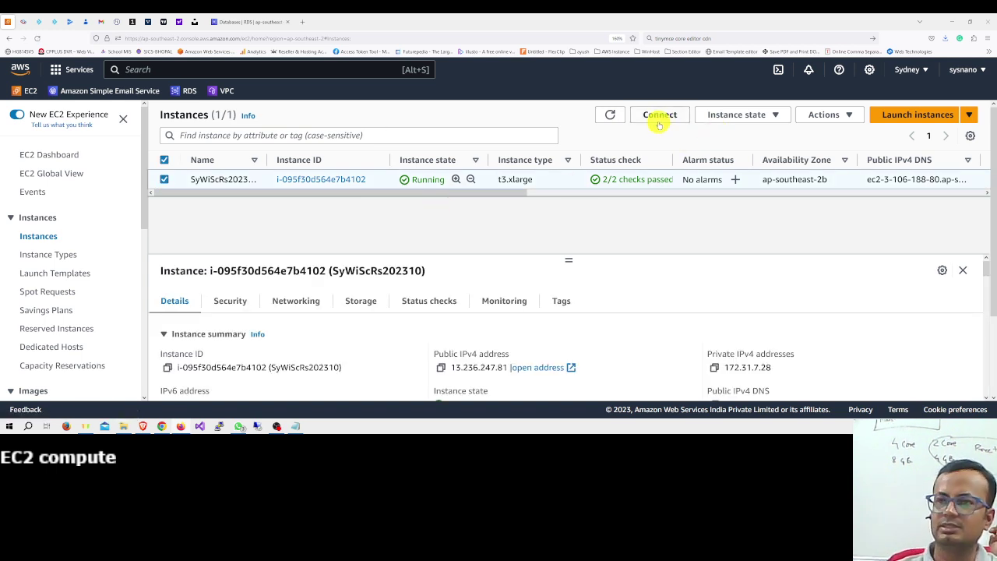
click(38, 238)
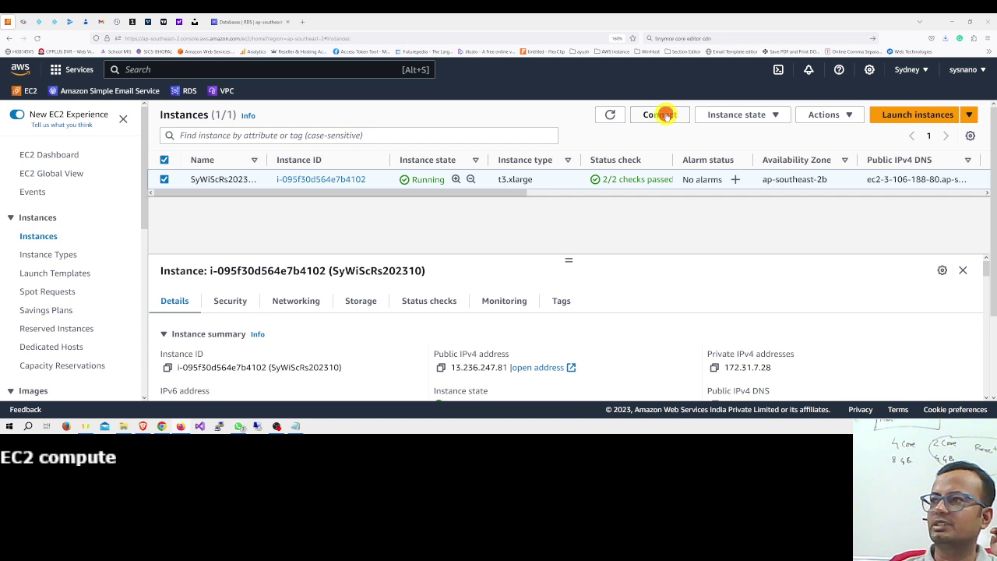
click(660, 114)
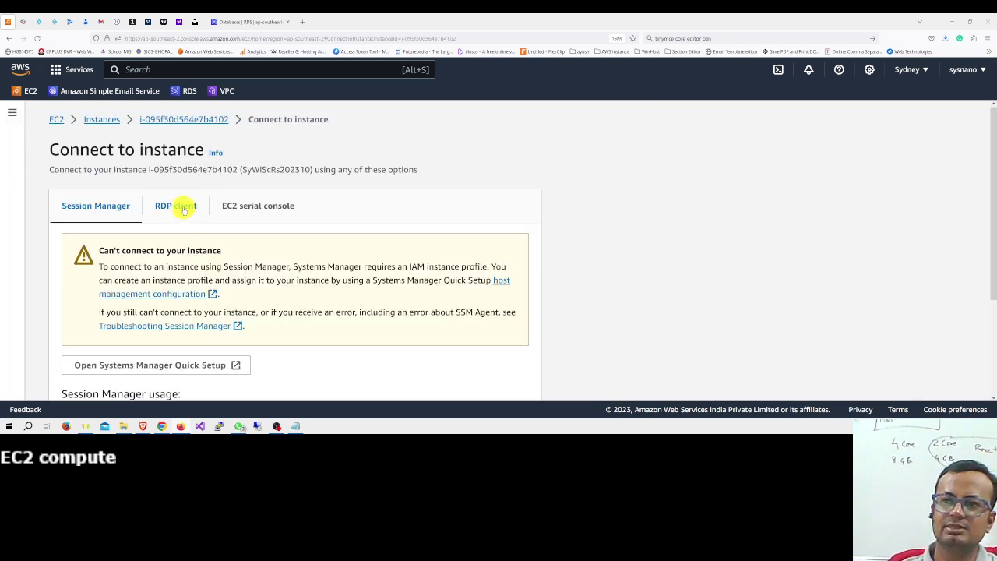
click(184, 208)
scroll(184, 209, down, 3)
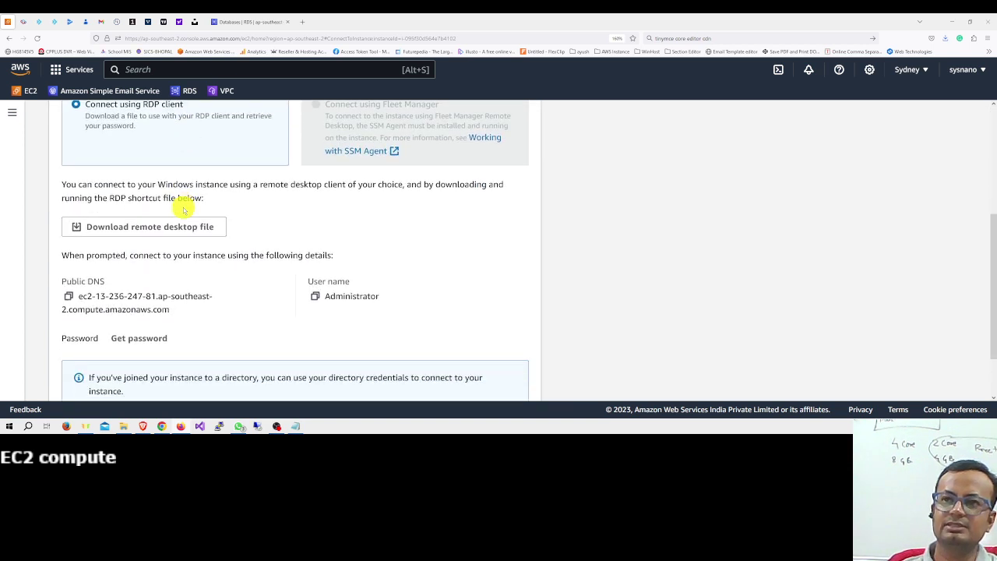
scroll(184, 208, up, 1)
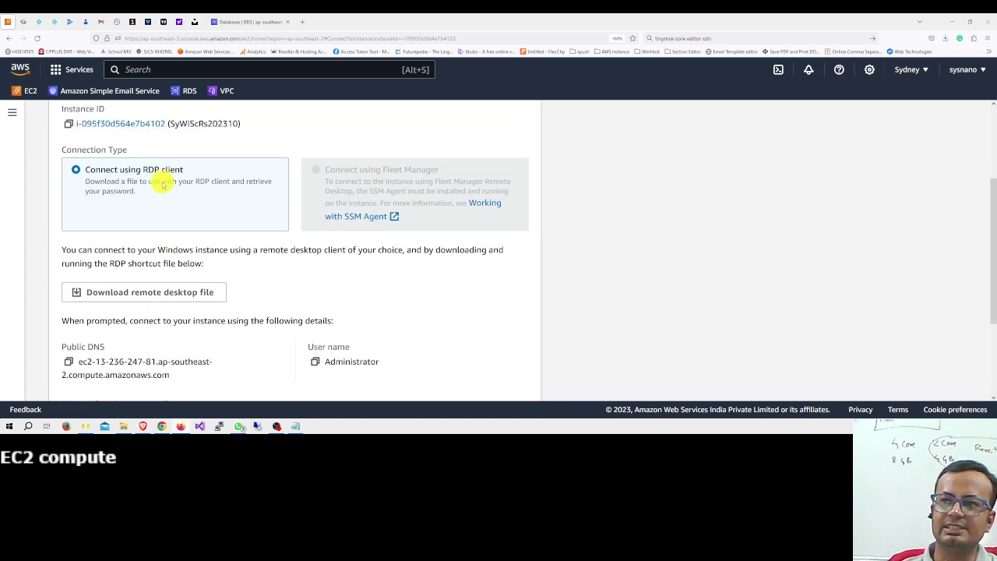
scroll(154, 218, down, 1)
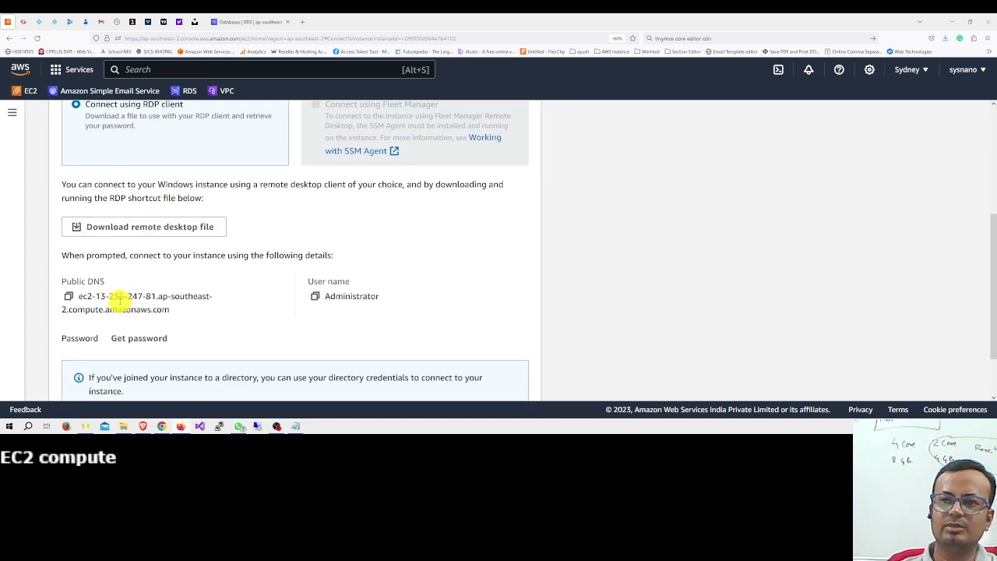
Step: Decrypt the instance's Windows administrator password by uploading the private key file SyWiScRs202310.pem
click(134, 340)
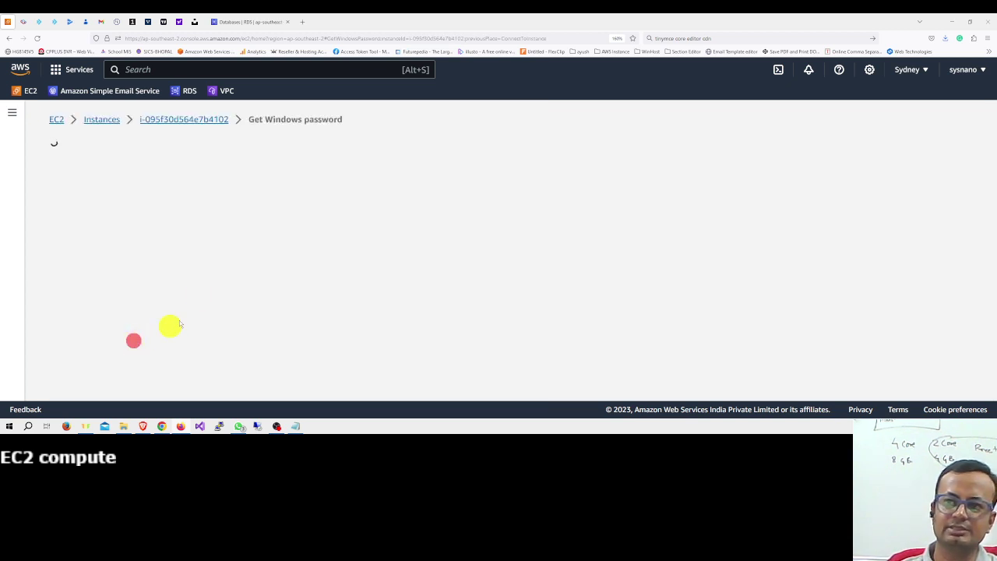
scroll(217, 271, down, 2)
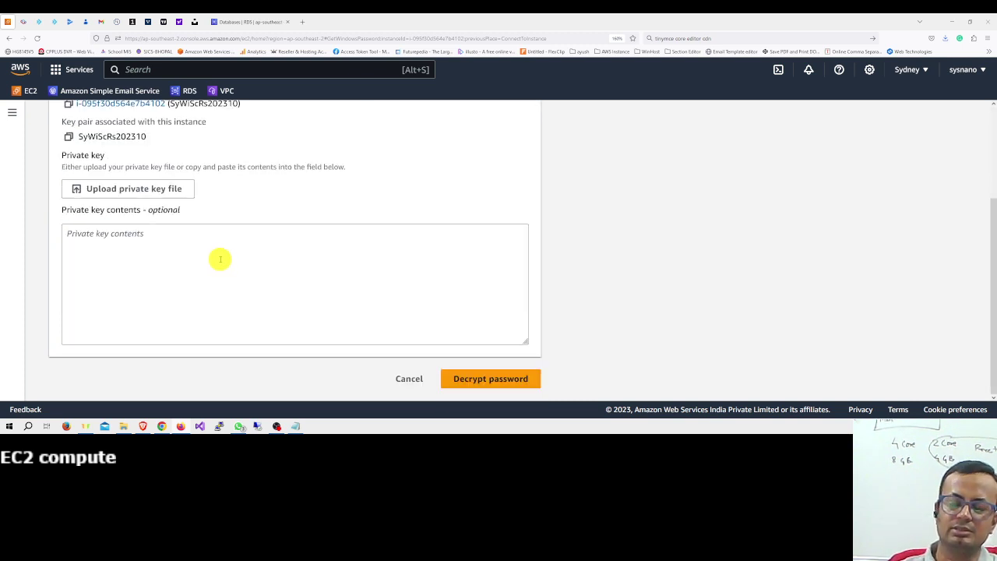
click(148, 190)
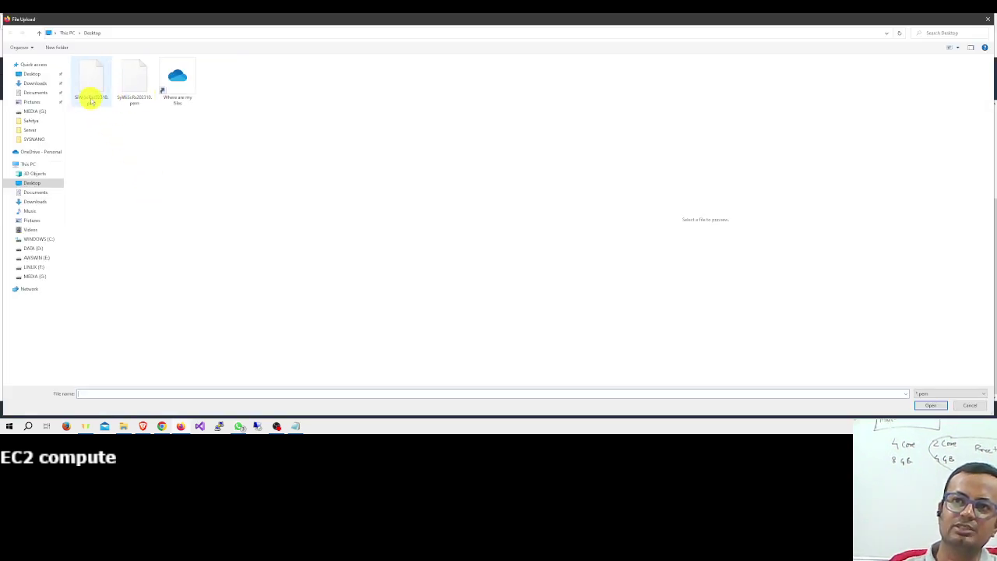
click(133, 100)
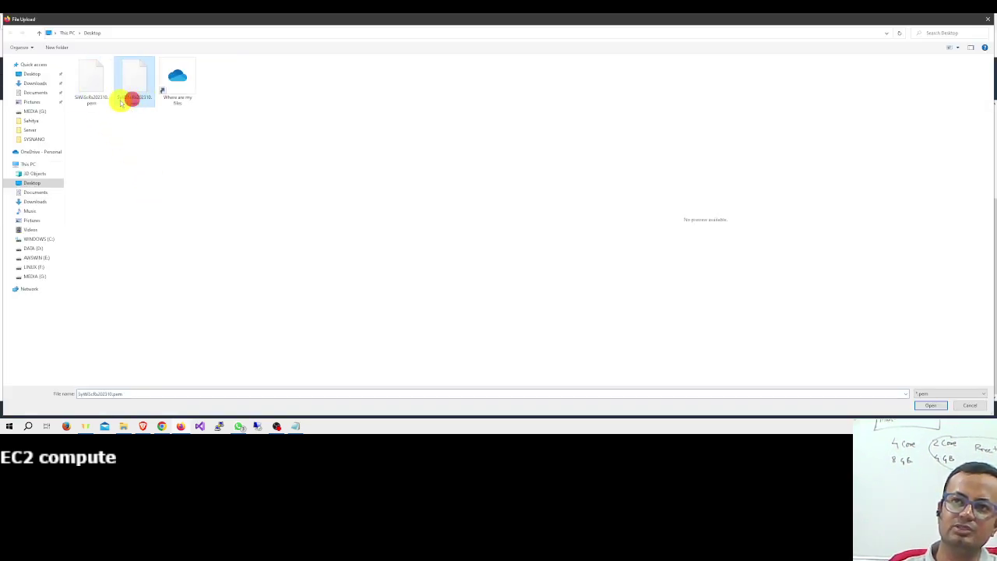
double_click(133, 75)
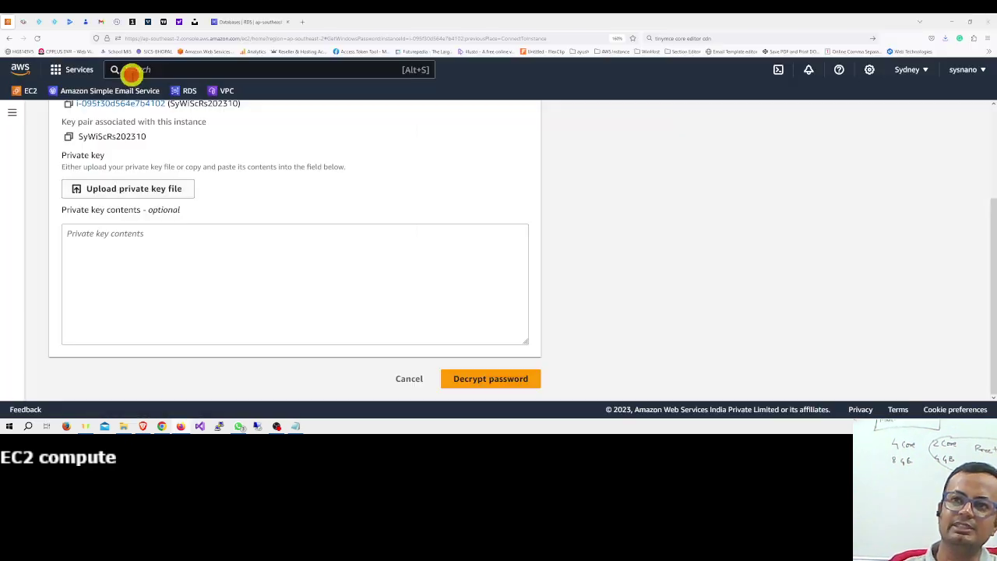
scroll(263, 236, down, 1)
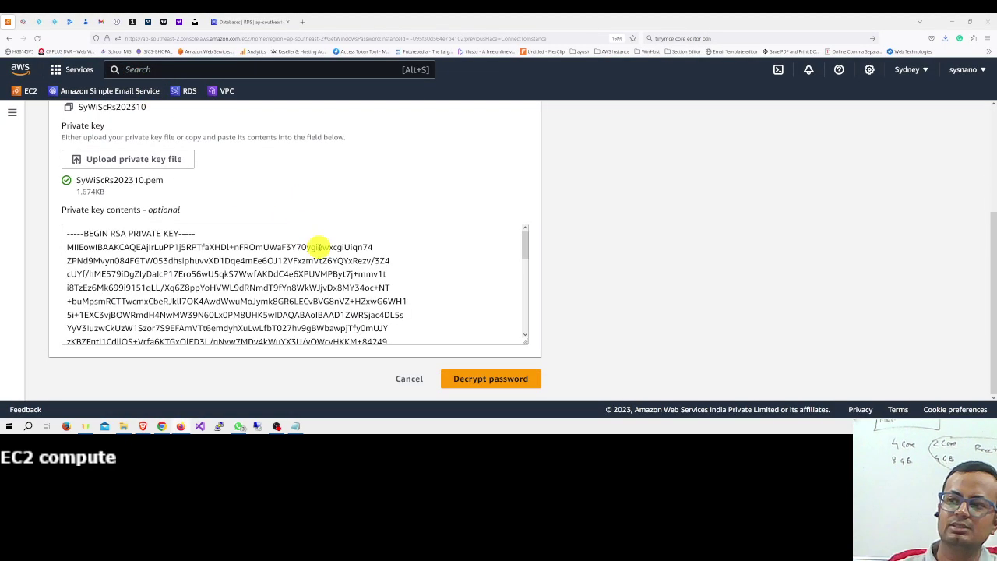
click(471, 378)
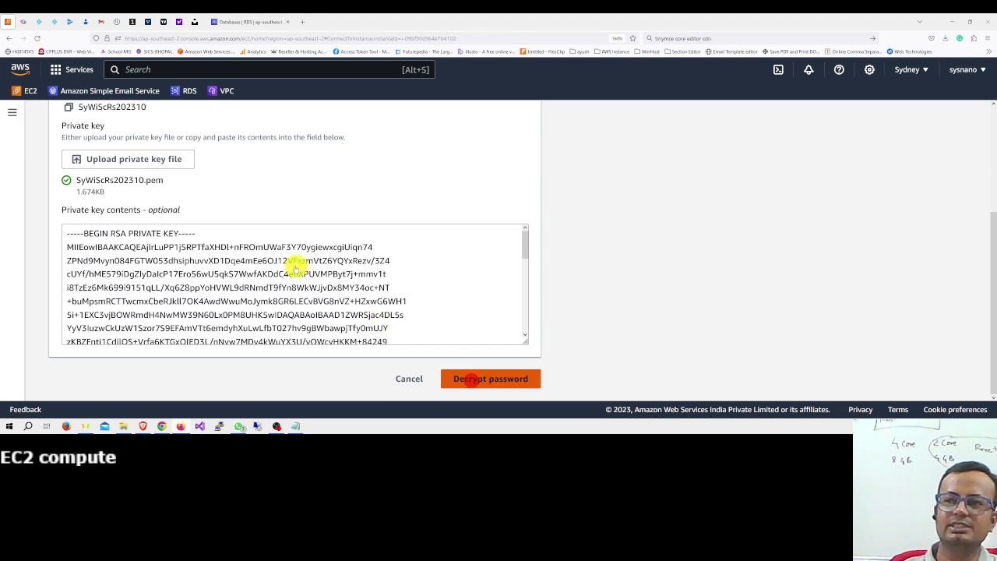
scroll(282, 263, down, 3)
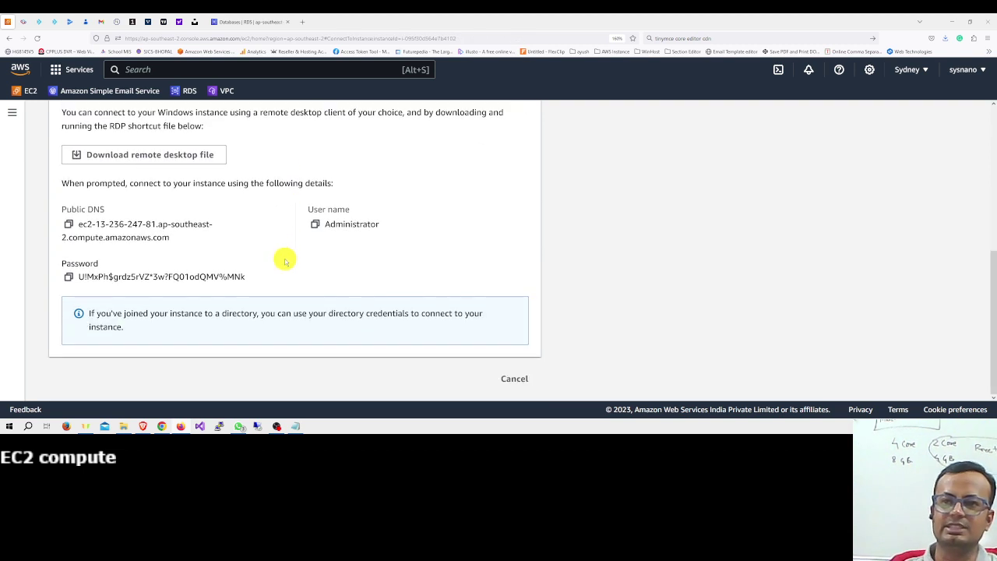
Step: Copy the instance's public DNS, user name and password from the RDP connection details
click(69, 224)
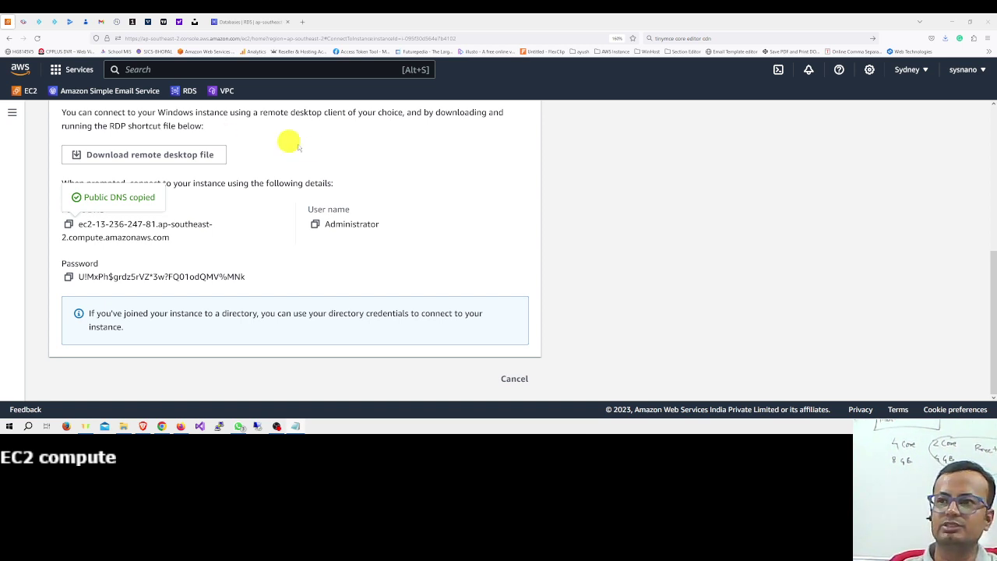
click(315, 224)
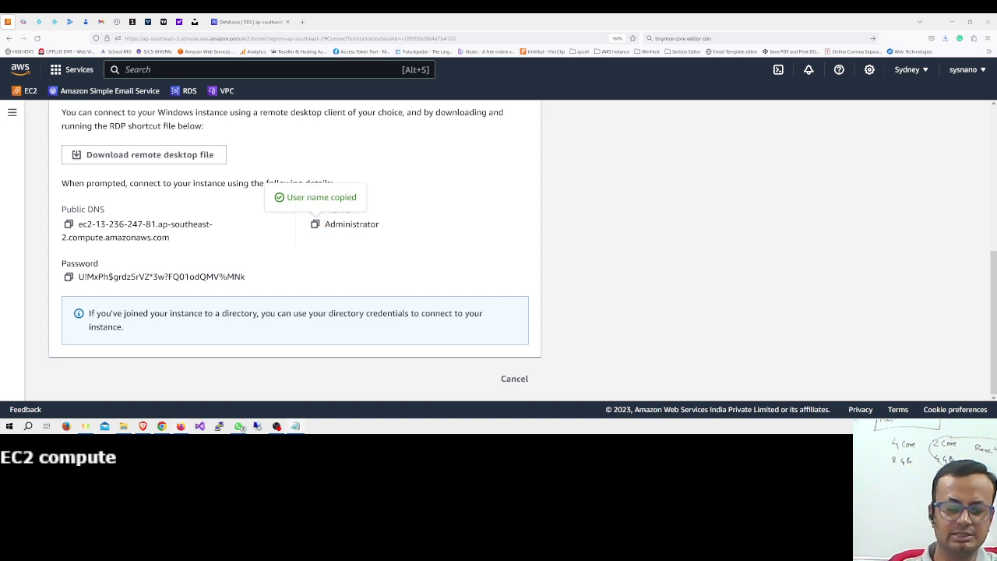
click(69, 276)
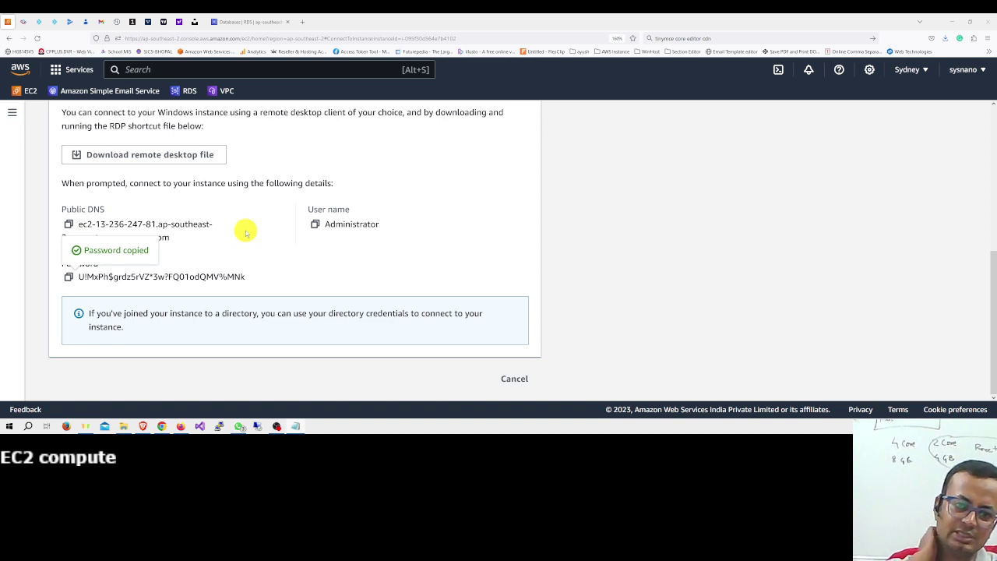
Step: Download the instance's remote desktop file and save it to the Desktop as SyWiScRs202310.rdp
scroll(244, 263, up, 1)
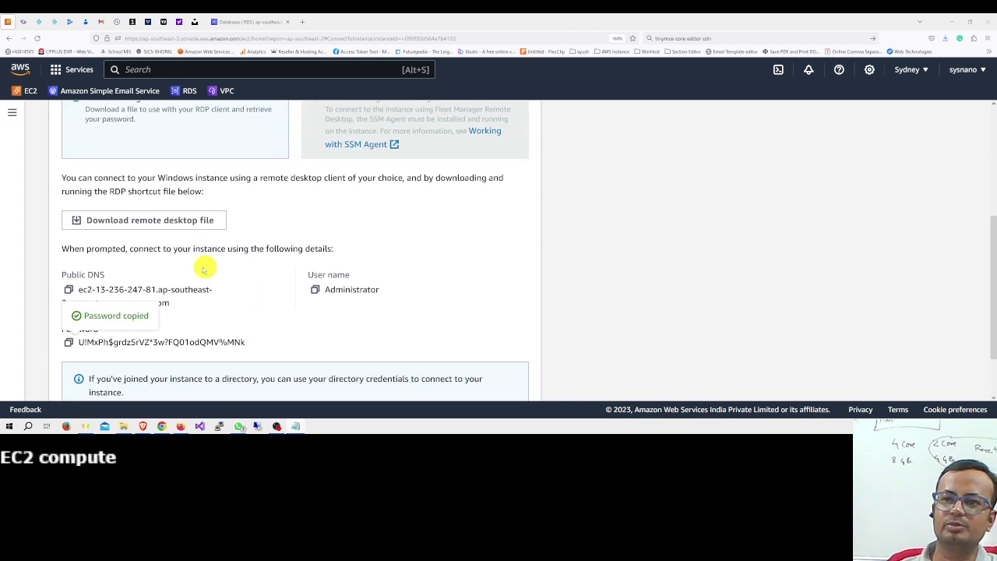
click(133, 221)
click(569, 316)
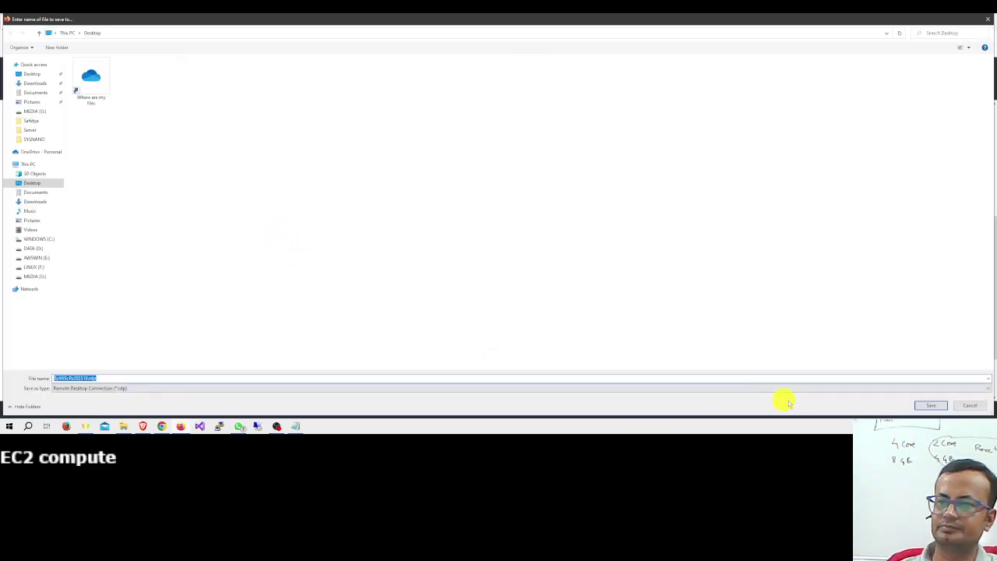
click(924, 406)
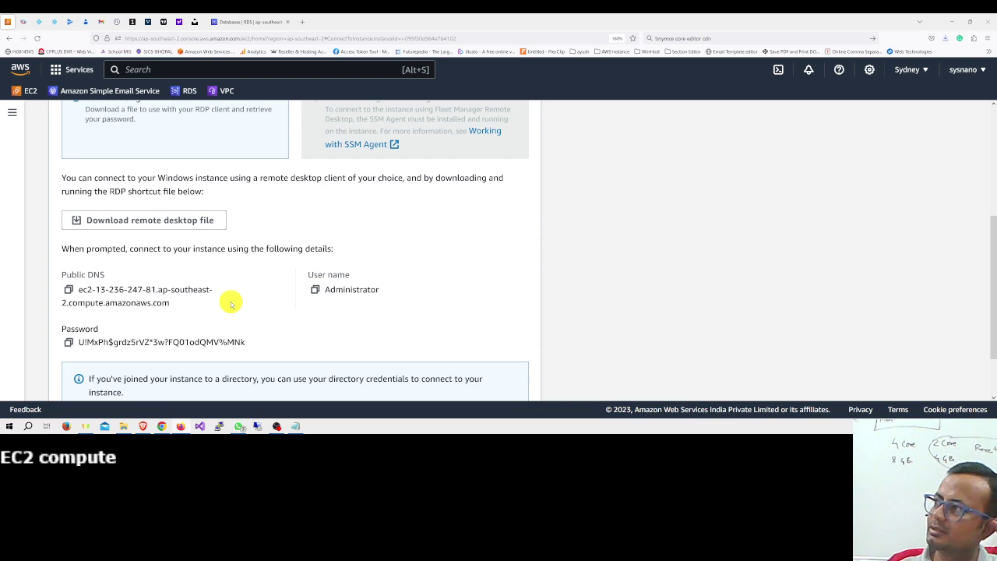
Step: Check whether the RDS database sywiscrs202310 is still being created, and return to the instance connection page
scroll(160, 285, up, 3)
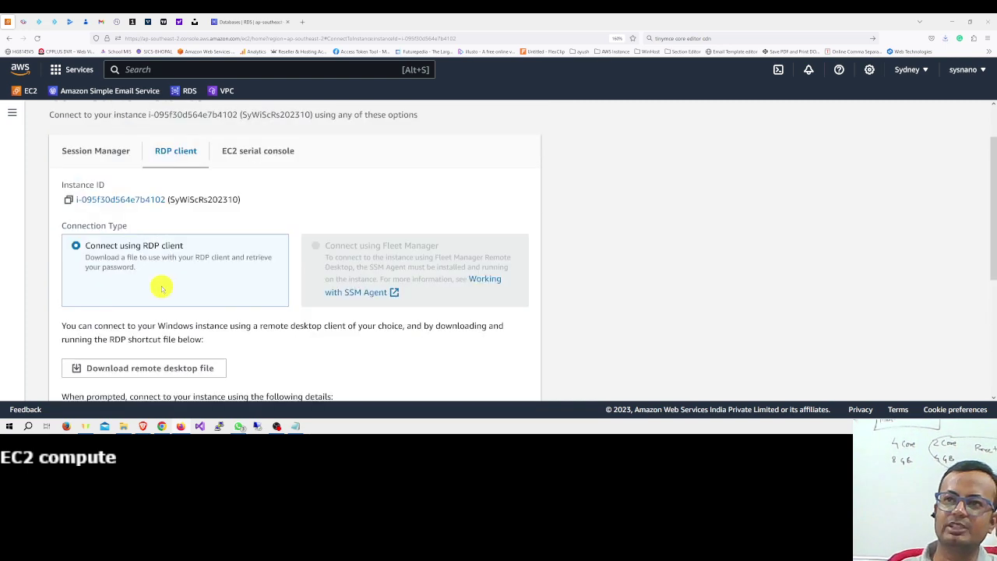
click(236, 23)
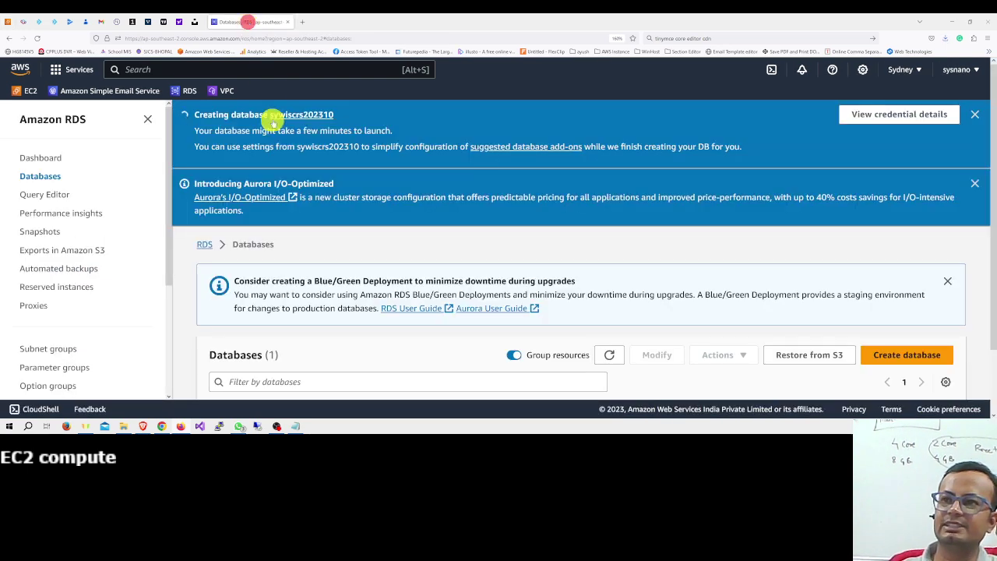
click(6, 26)
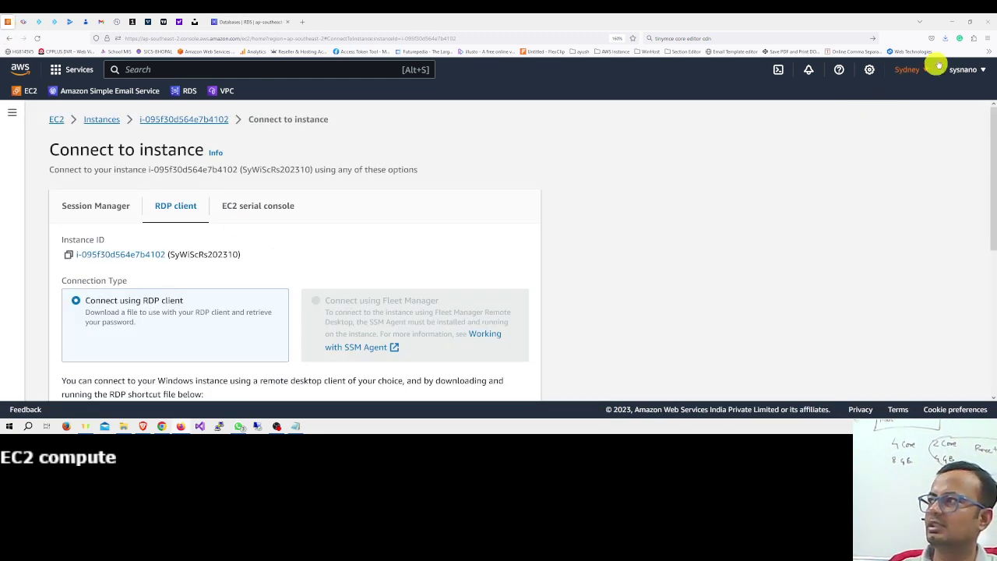
Step: Try to connect to the instance with the downloaded SyWiScRs202310.rdp file, accepting the unknown publisher
click(944, 37)
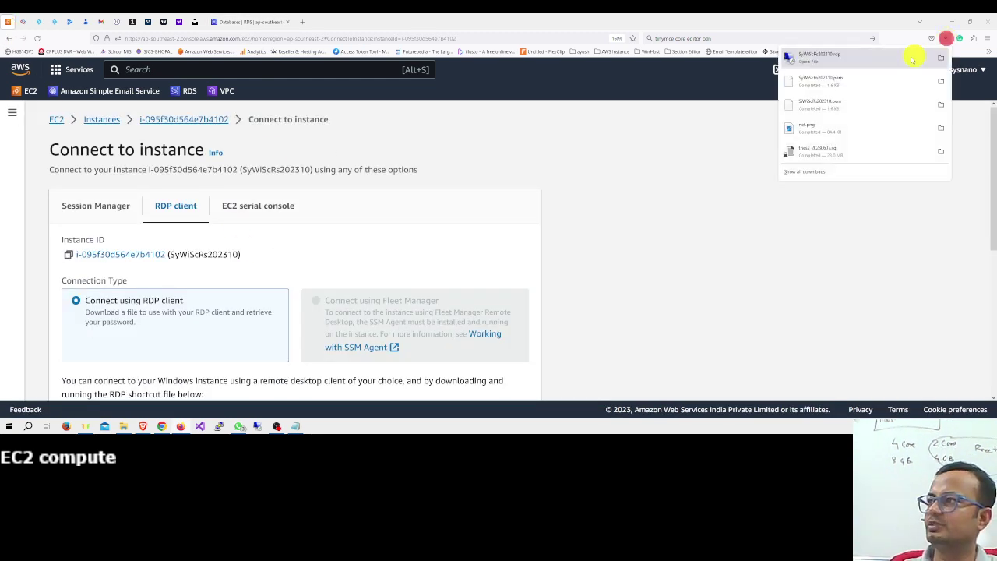
click(813, 62)
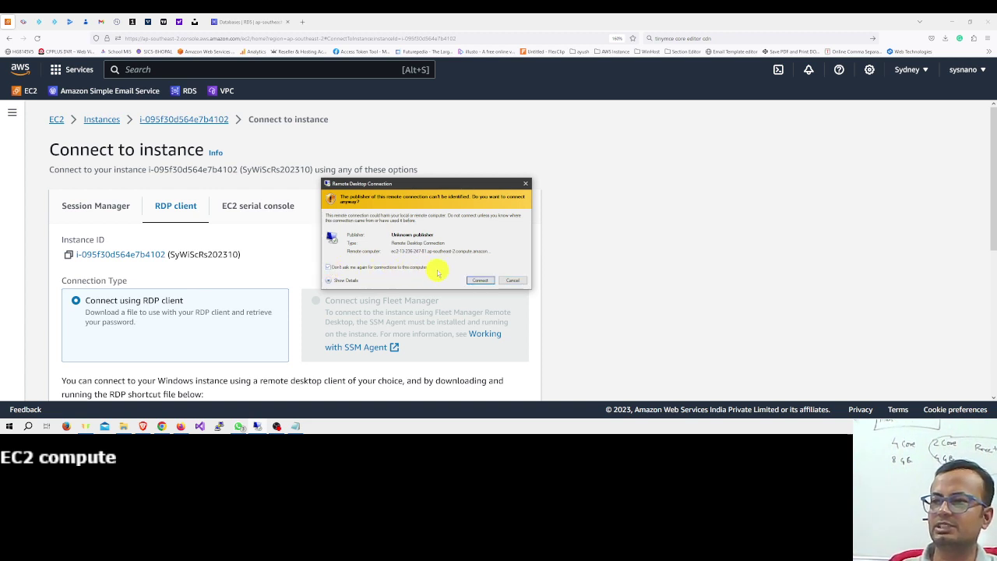
click(475, 280)
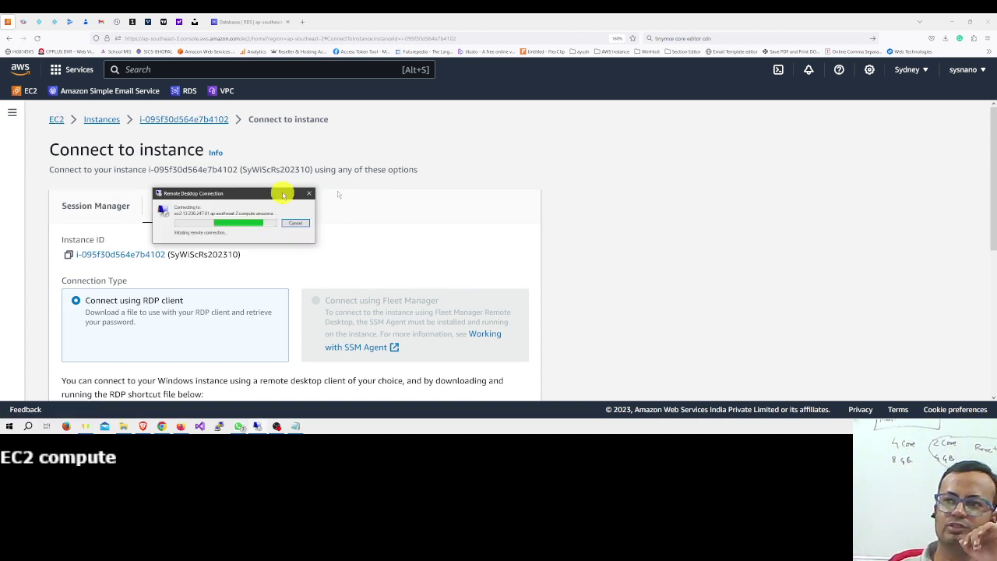
drag(151, 190, 518, 185)
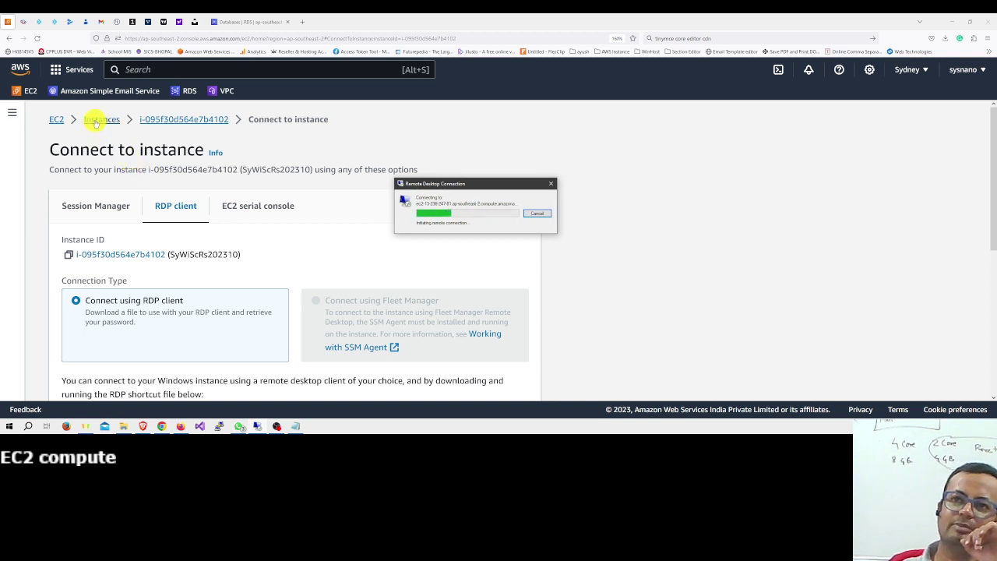
Step: Check the Elastic IP of SyWiScRs202310 in the instances list, and dismiss the Remote Desktop connection error
click(94, 120)
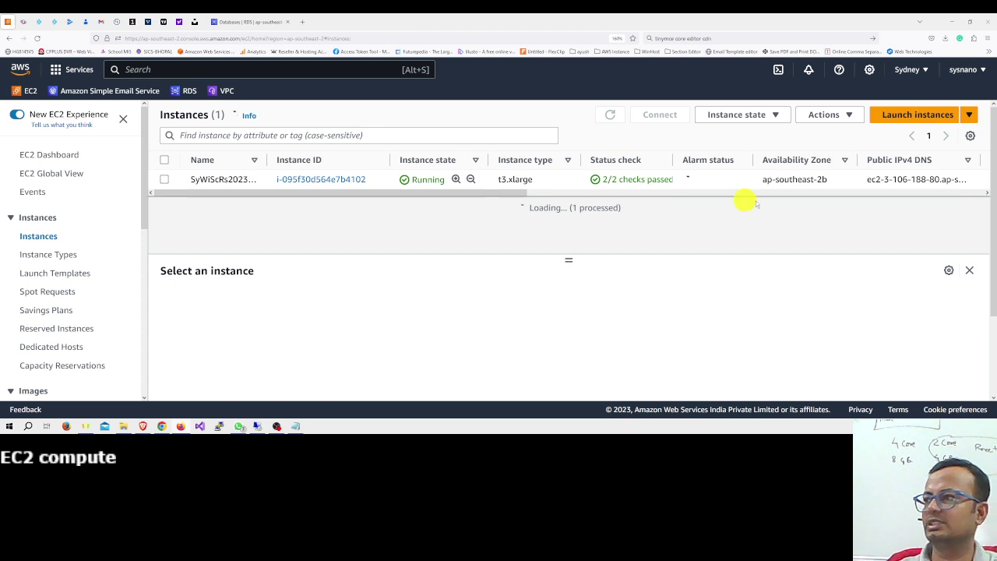
drag(465, 194, 626, 203)
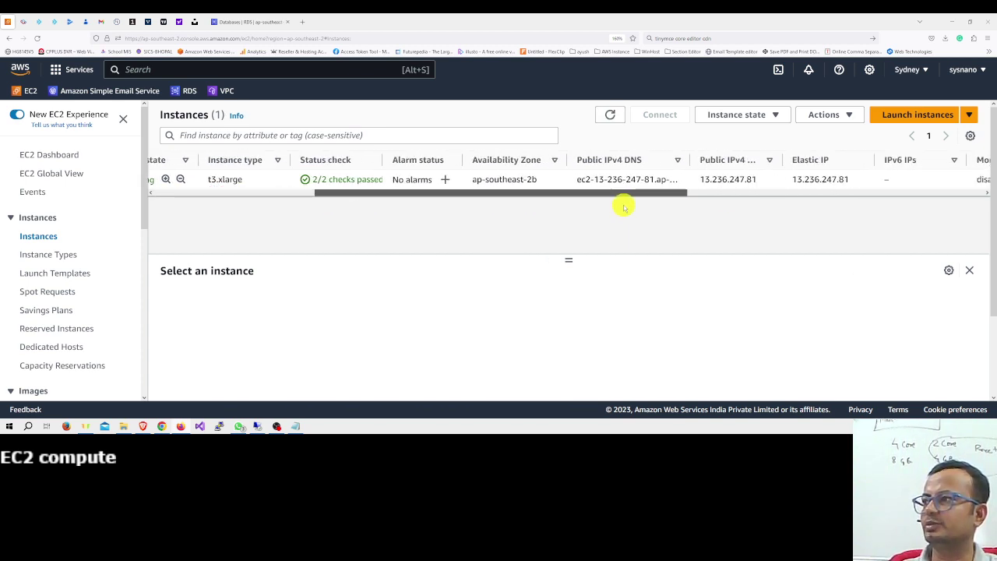
drag(794, 179, 846, 179)
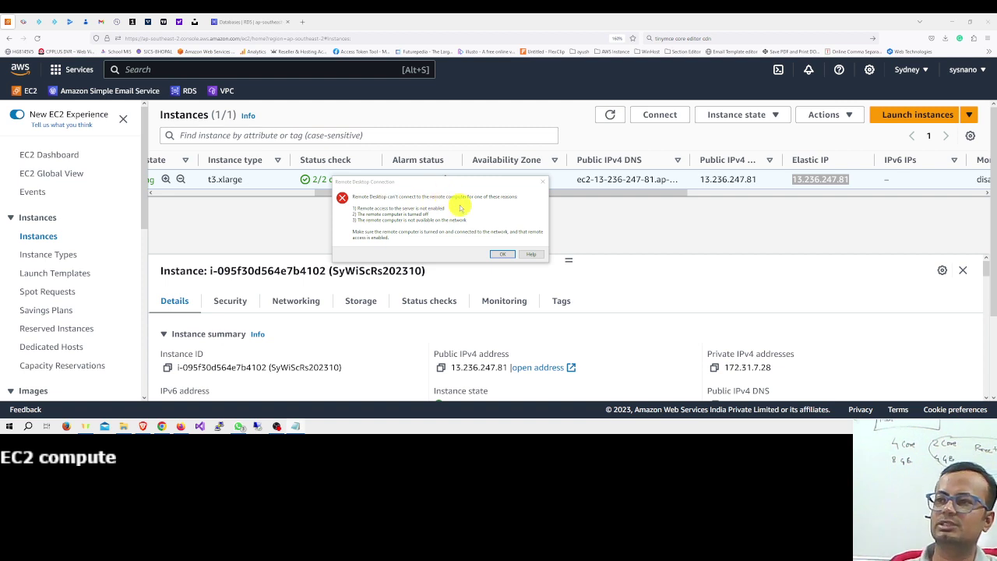
click(500, 256)
Step: Open the list of EC2 security groups under Network & Security
scroll(77, 226, down, 1)
scroll(85, 234, up, 1)
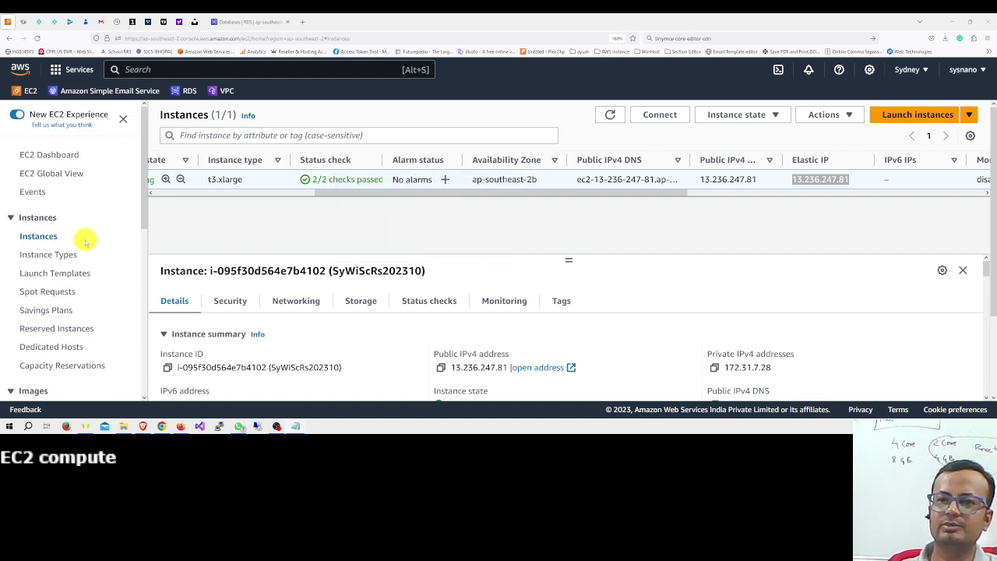
scroll(86, 242, down, 3)
scroll(86, 242, up, 1)
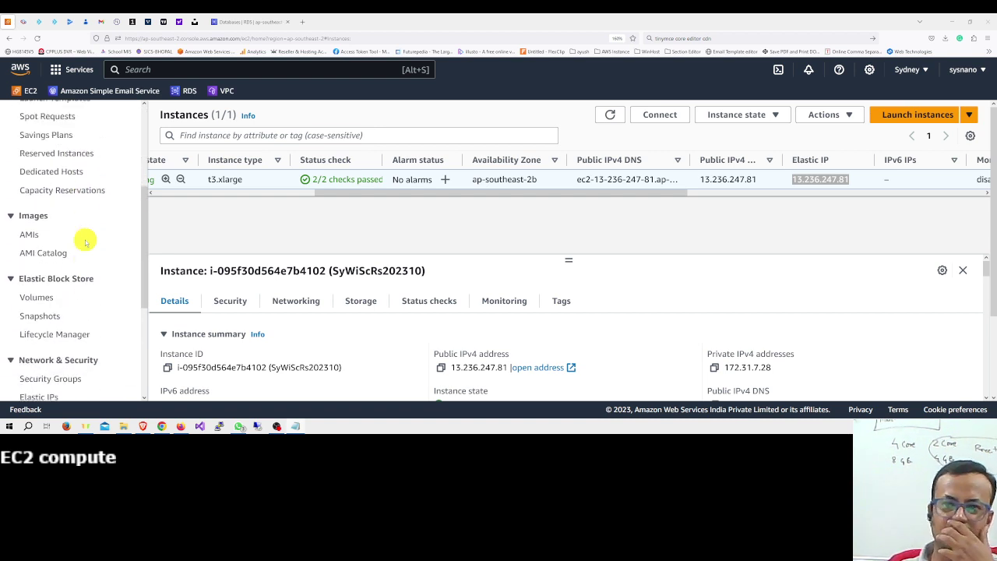
scroll(73, 281, down, 1)
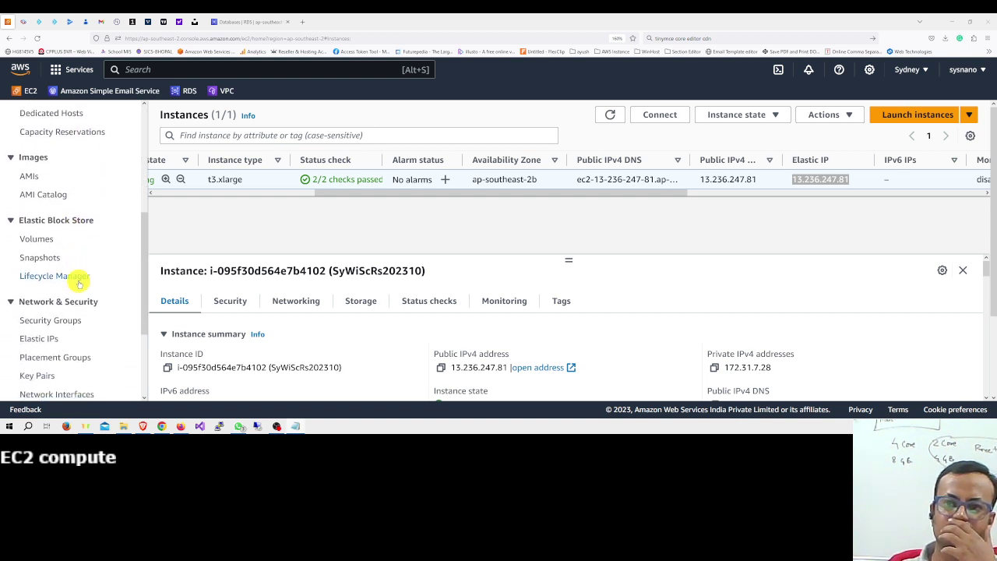
click(69, 322)
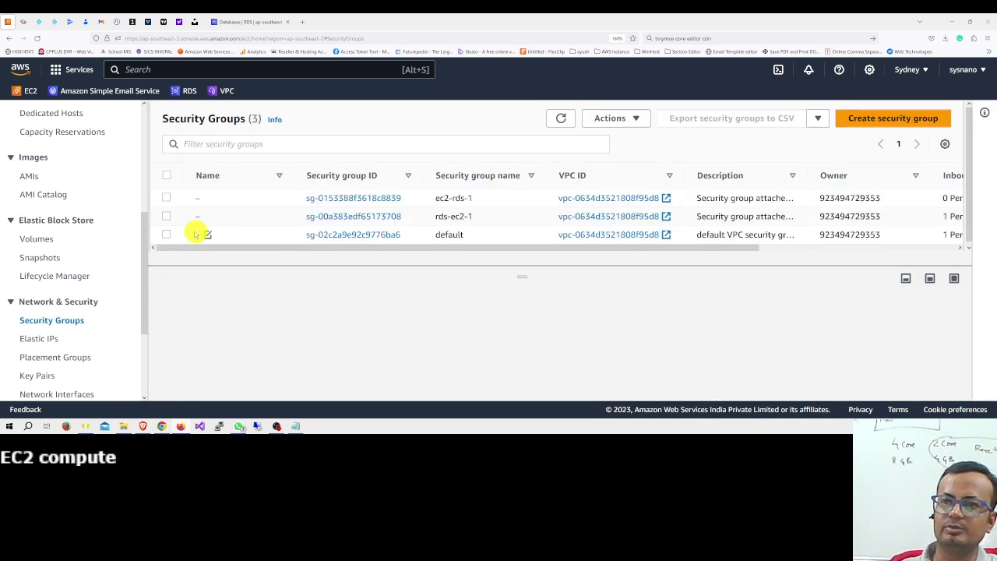
Step: Select the security group named default and open its inbound rules for editing
click(166, 236)
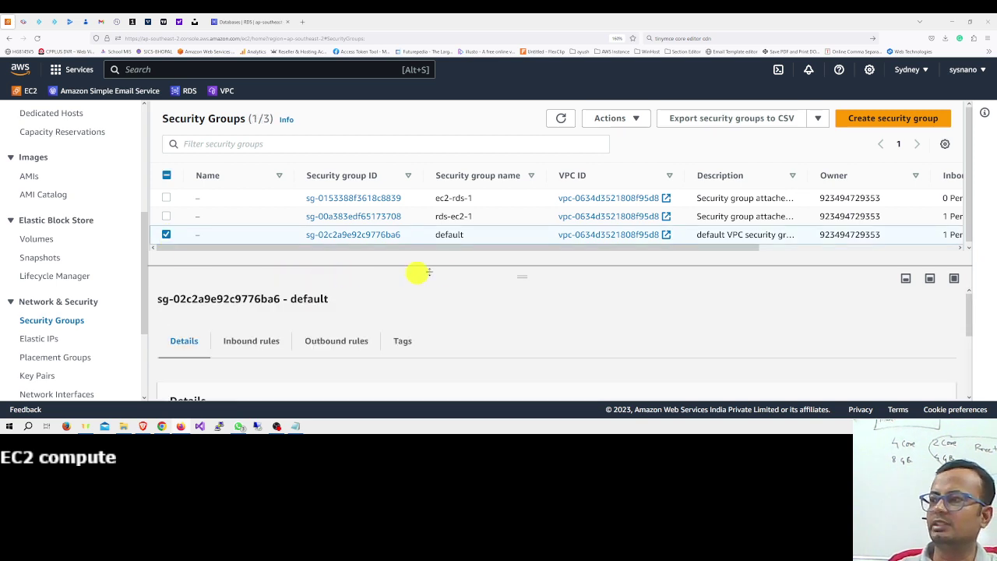
scroll(530, 299, down, 2)
scroll(524, 284, up, 1)
drag(521, 275, 527, 202)
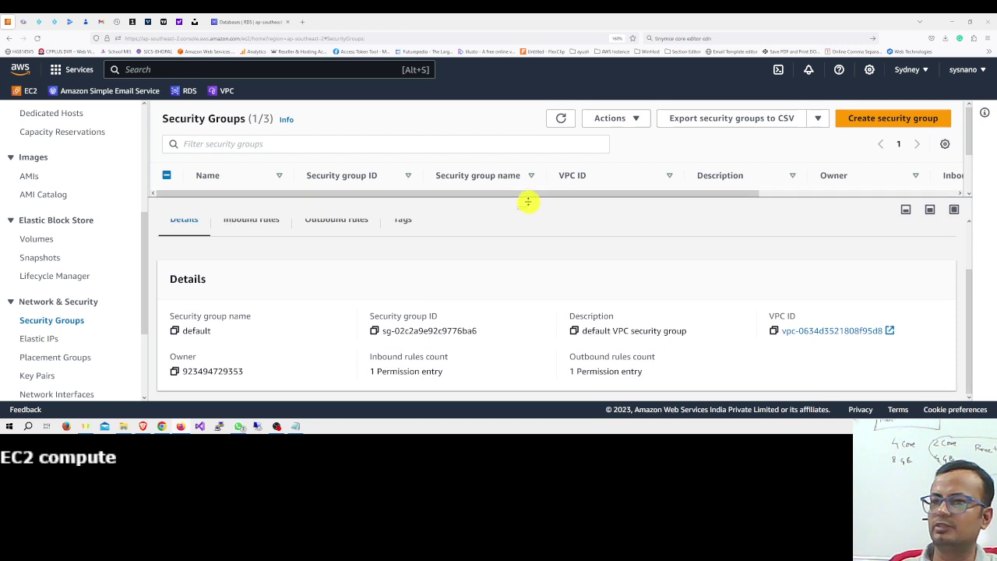
click(251, 228)
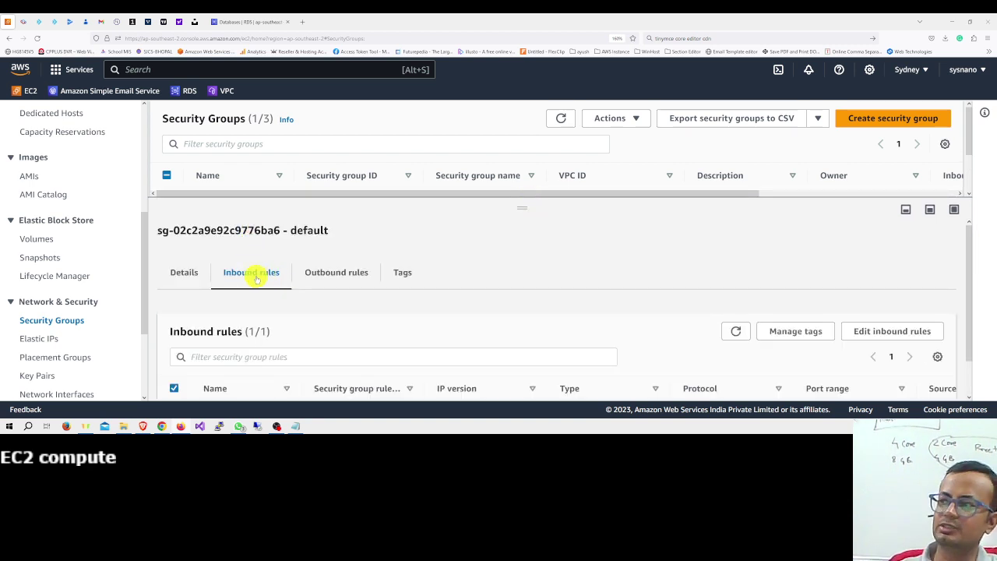
click(906, 330)
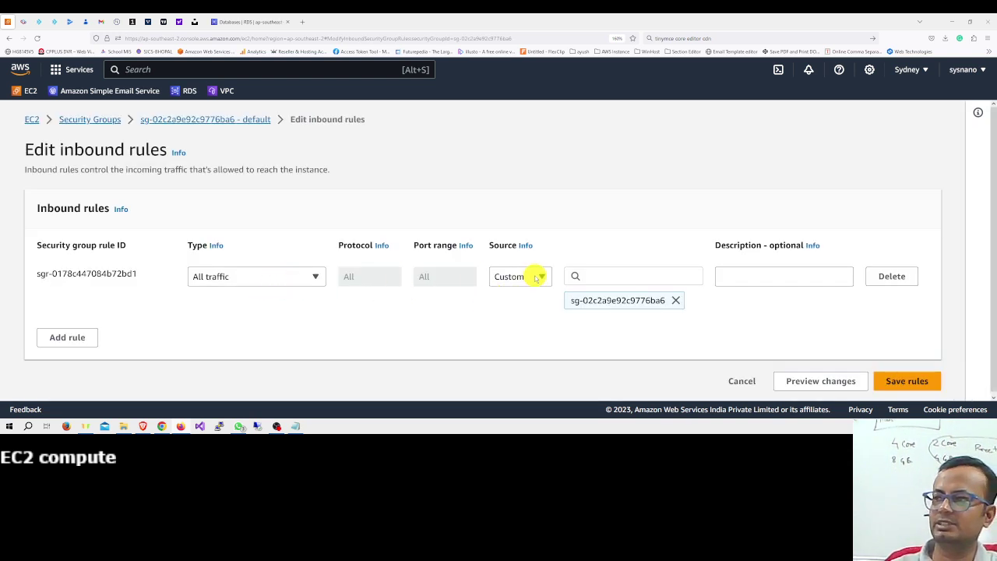
Step: Try to change the existing All traffic rule's source to Anywhere-IPv4 and to My IP, and leave the rule editor without saving
click(676, 301)
click(543, 277)
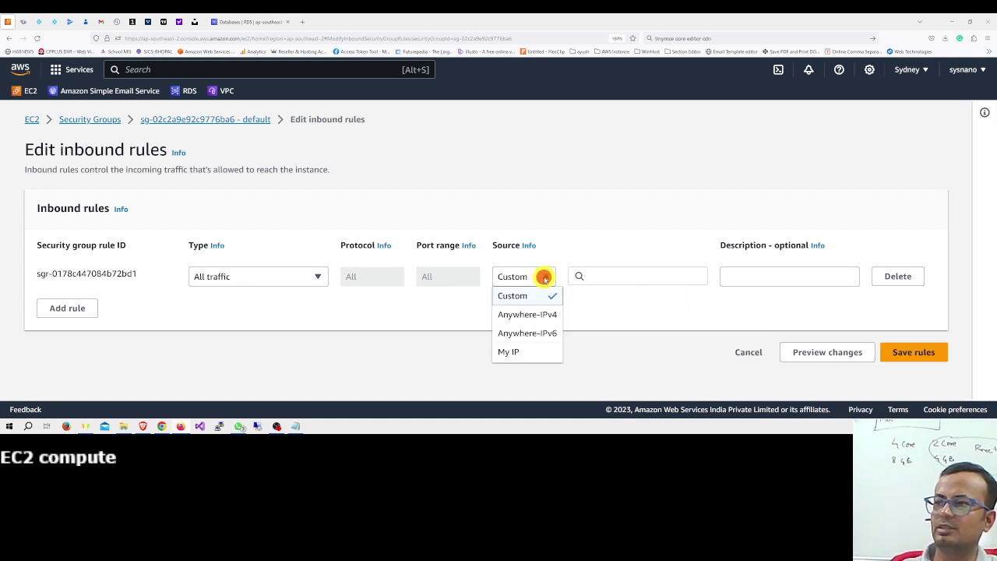
click(530, 315)
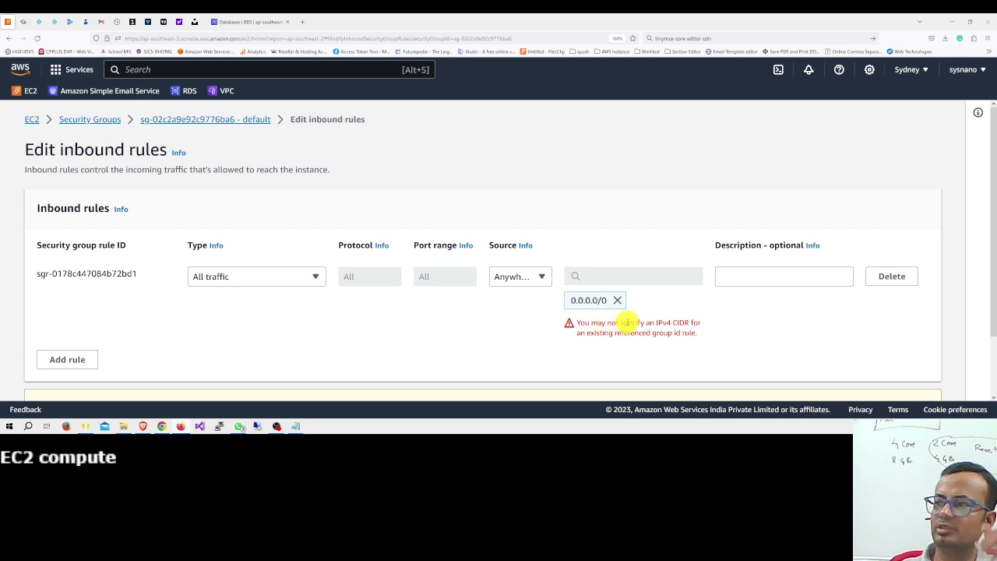
click(617, 301)
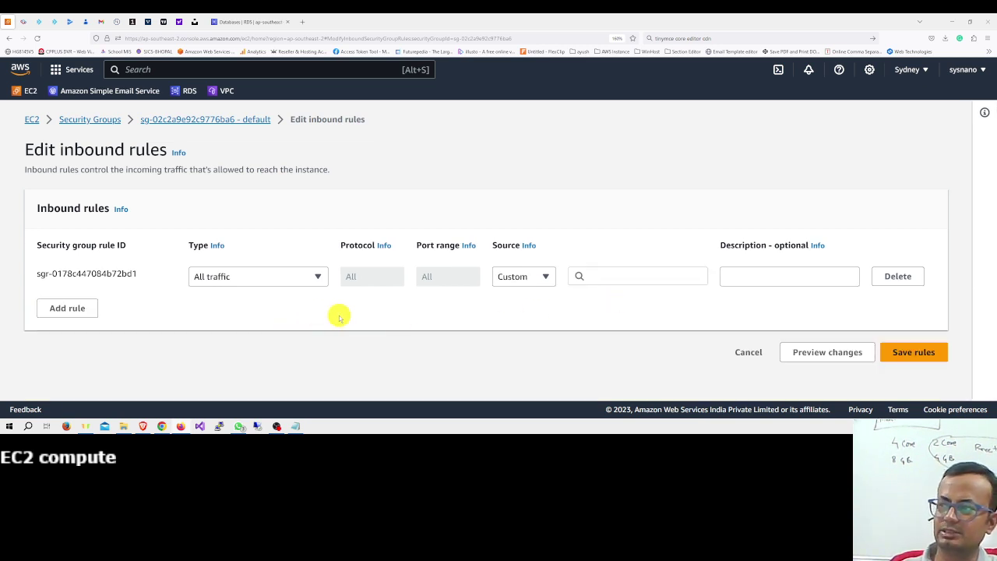
click(510, 276)
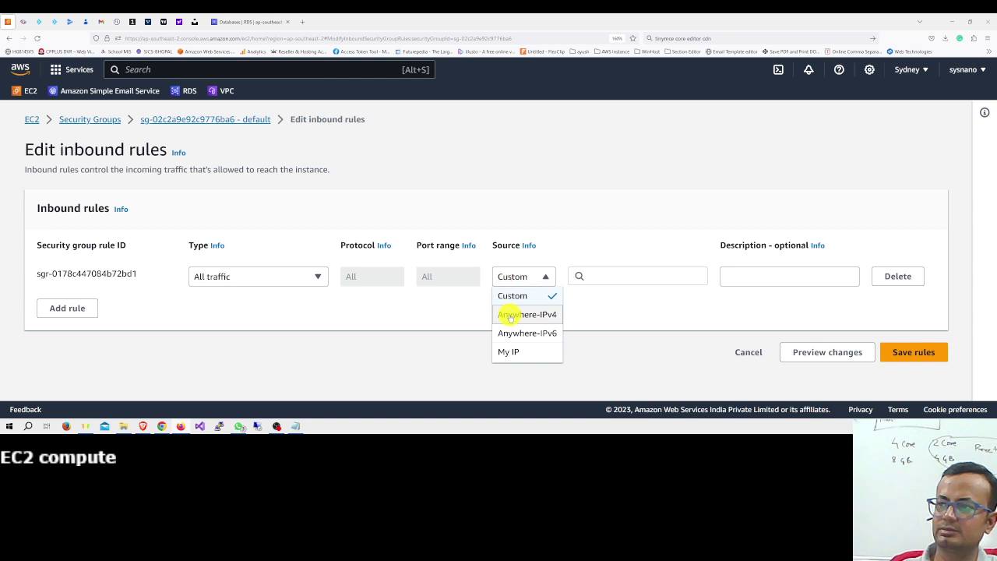
click(508, 352)
click(520, 278)
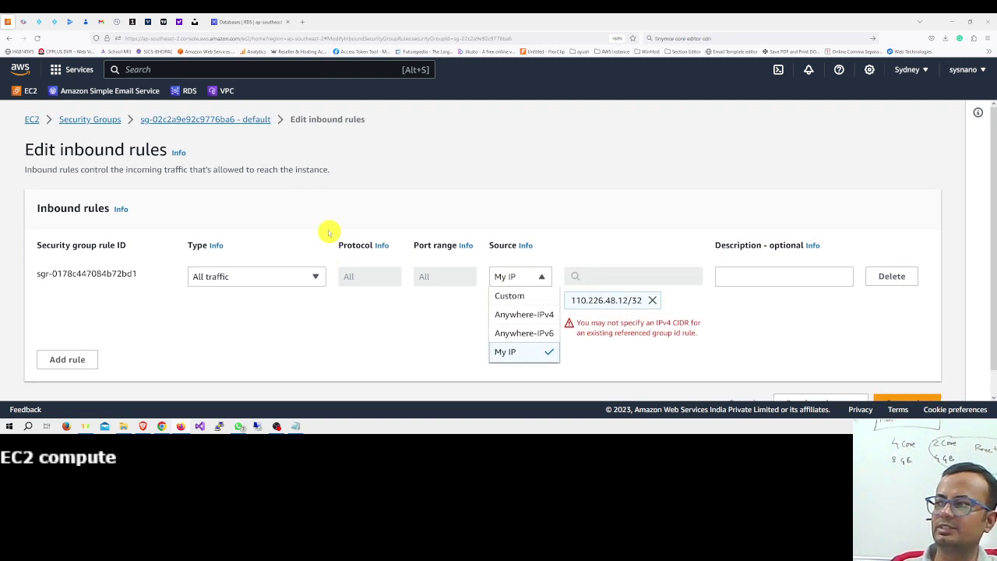
click(251, 119)
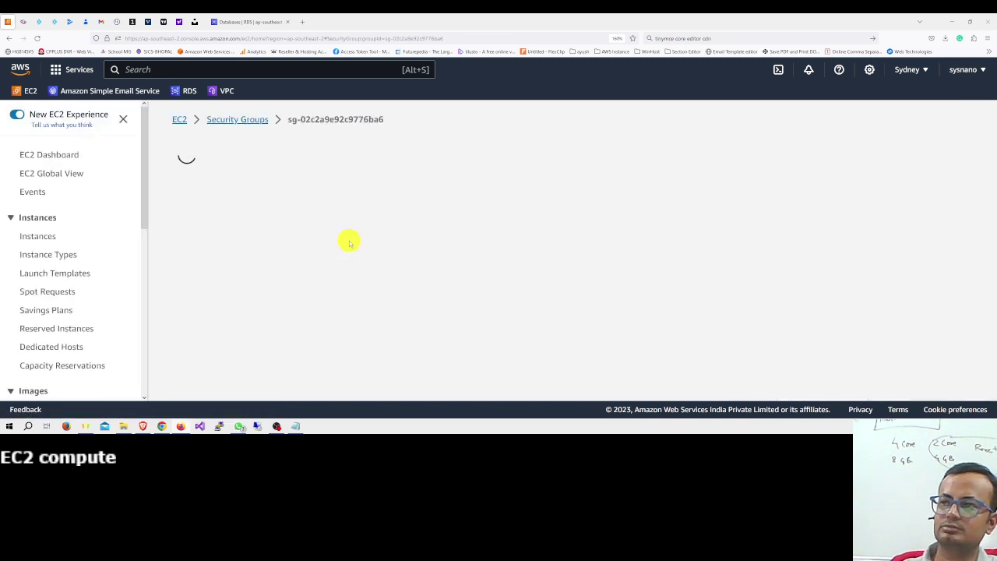
Step: Reopen the default security group's inbound rules for editing and add an RDP rule with source Anywhere-IPv4
scroll(350, 245, down, 3)
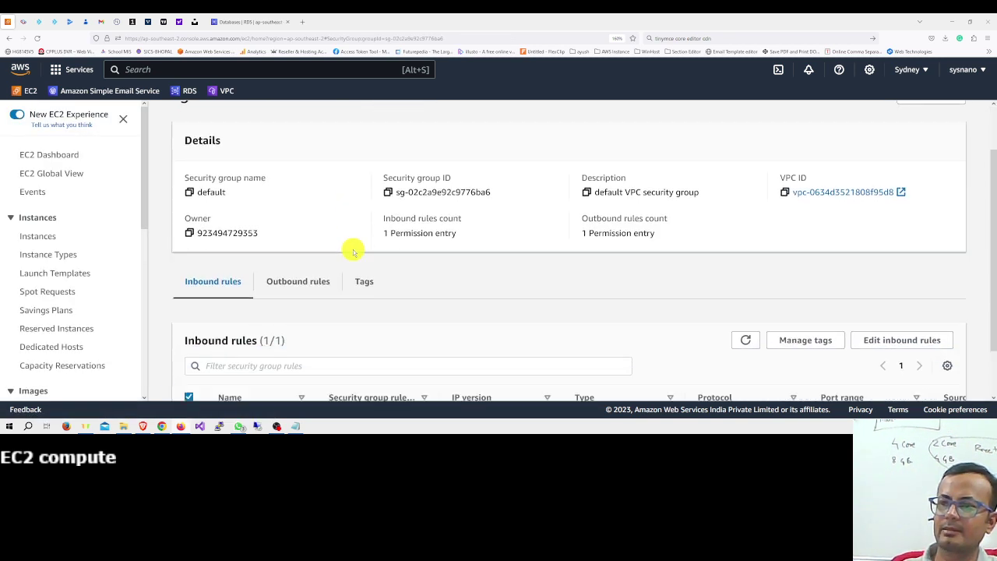
click(892, 283)
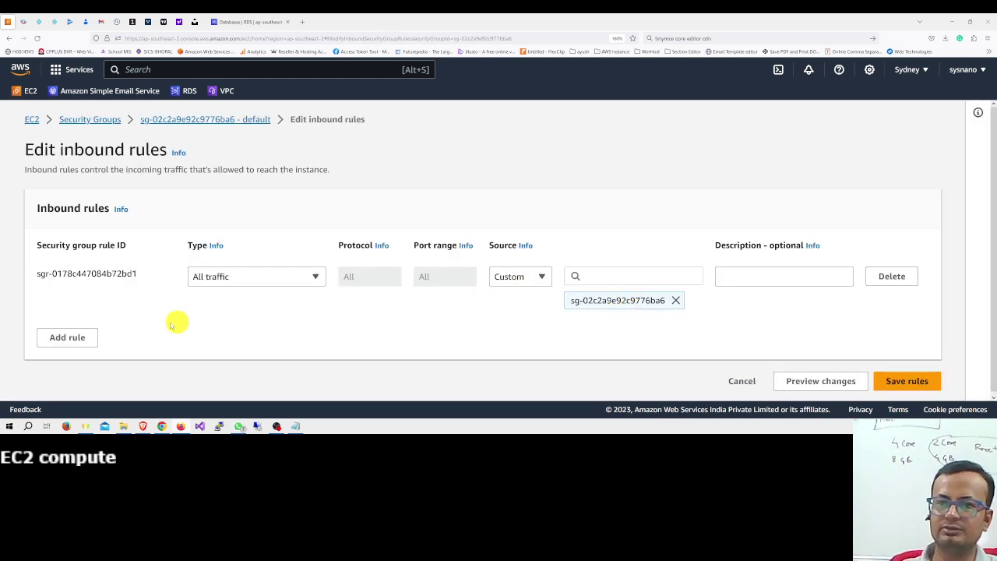
click(74, 337)
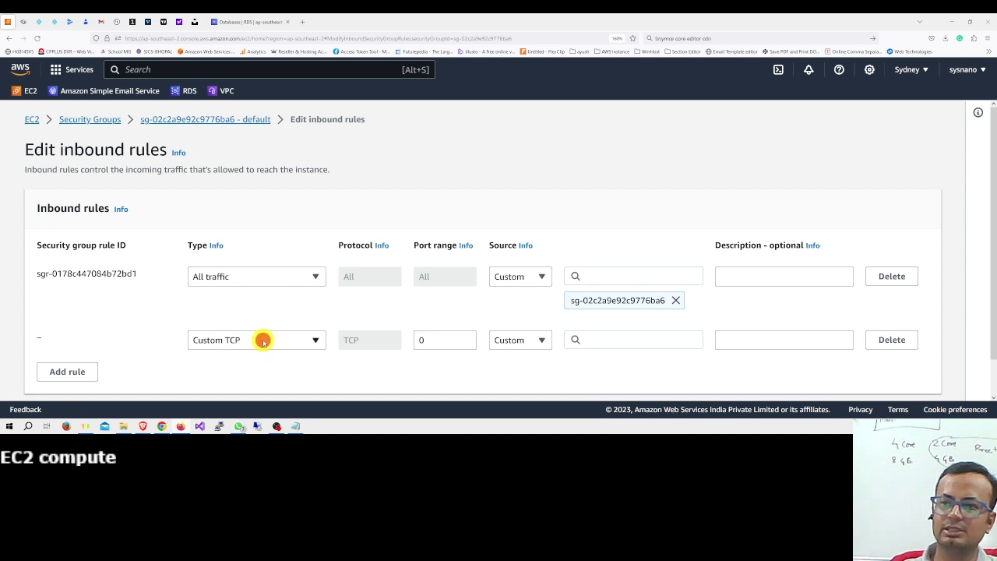
click(262, 338)
scroll(251, 251, down, 5)
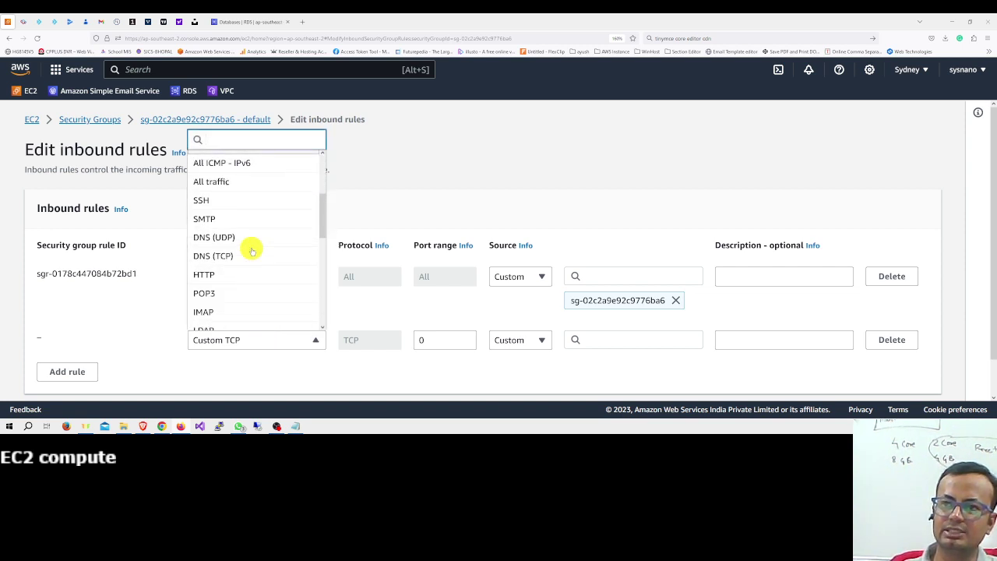
scroll(251, 265, down, 2)
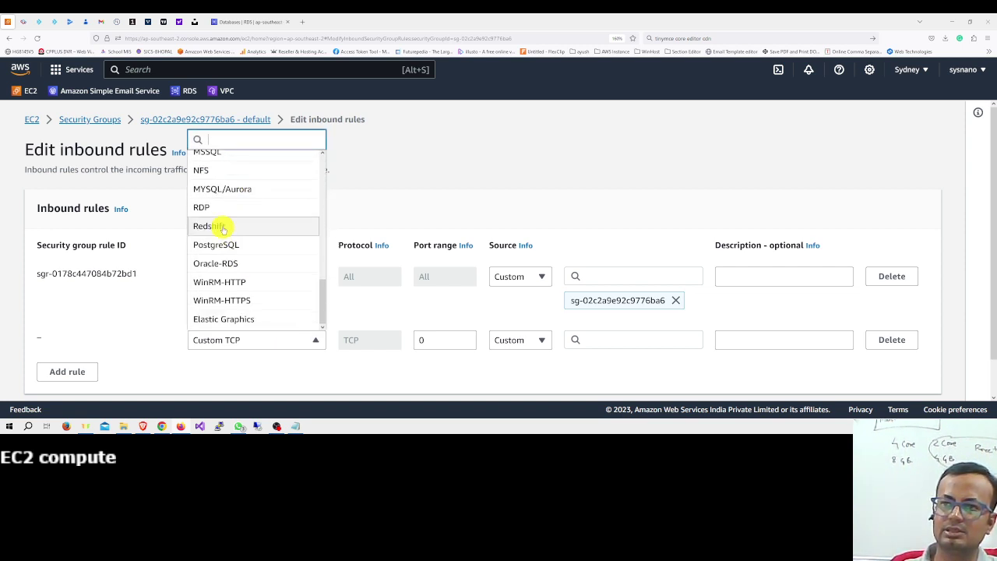
click(216, 207)
click(510, 340)
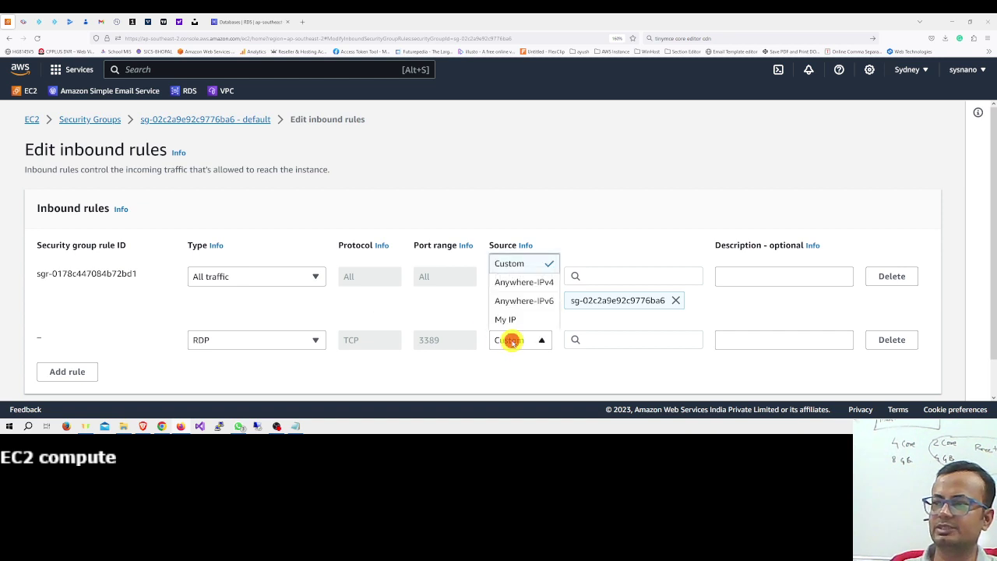
click(518, 284)
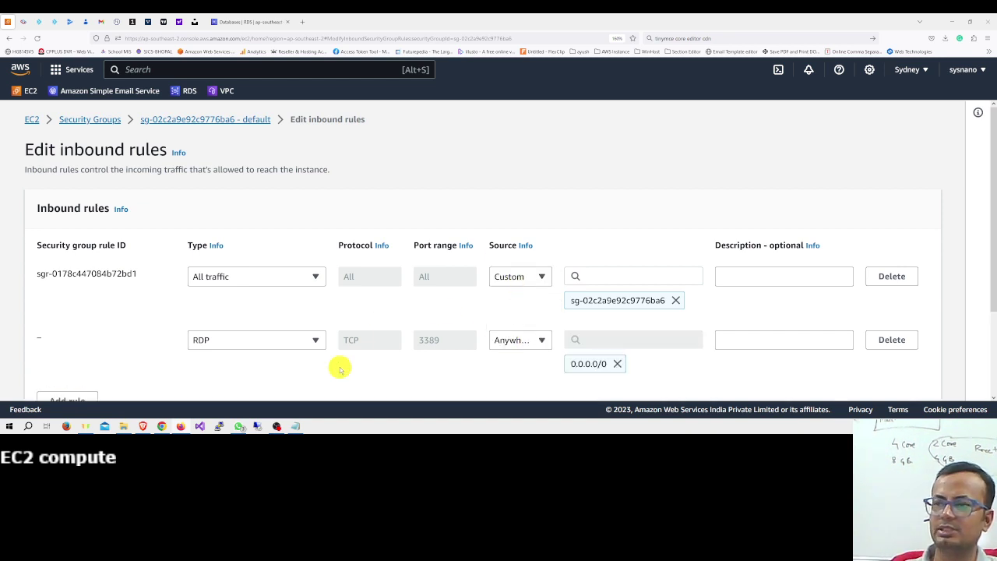
Step: Add an HTTP inbound rule with source Anywhere-IPv4
scroll(323, 370, down, 2)
click(75, 292)
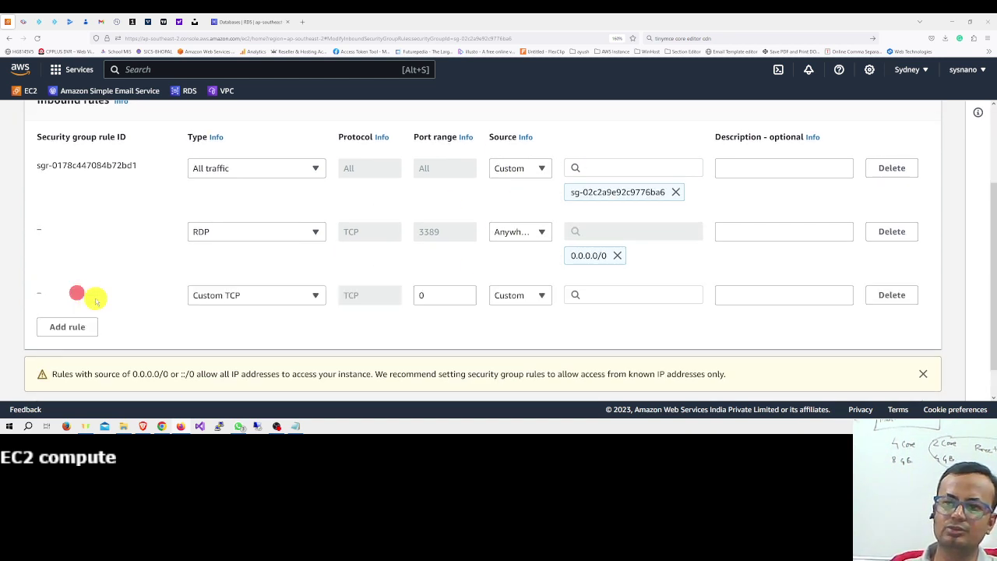
click(237, 296)
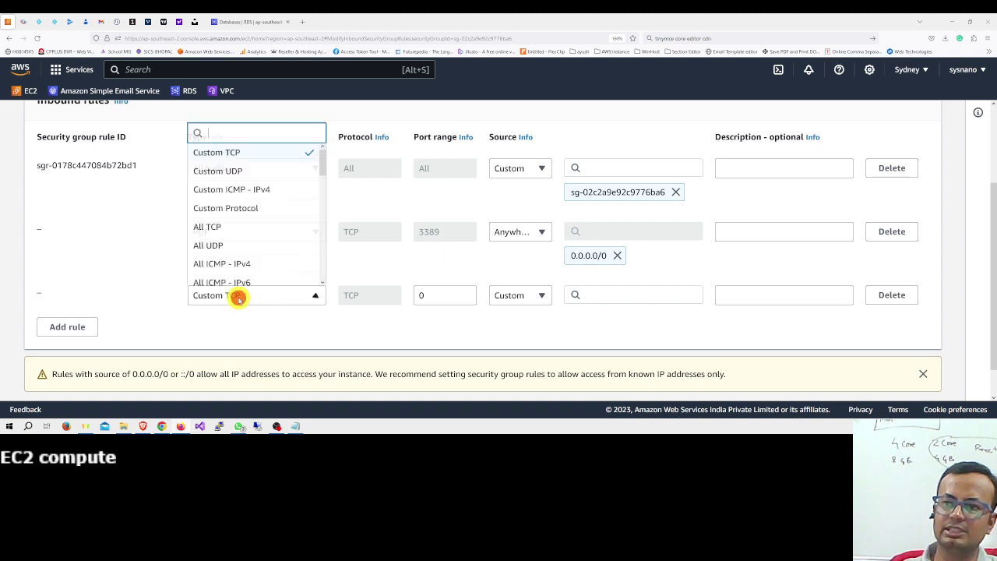
scroll(225, 228, down, 4)
click(229, 207)
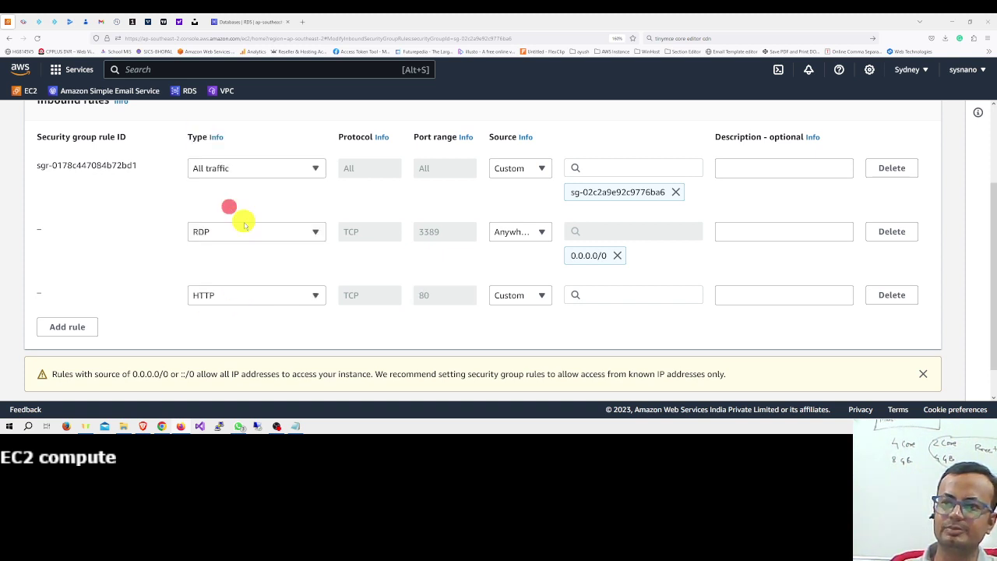
click(508, 295)
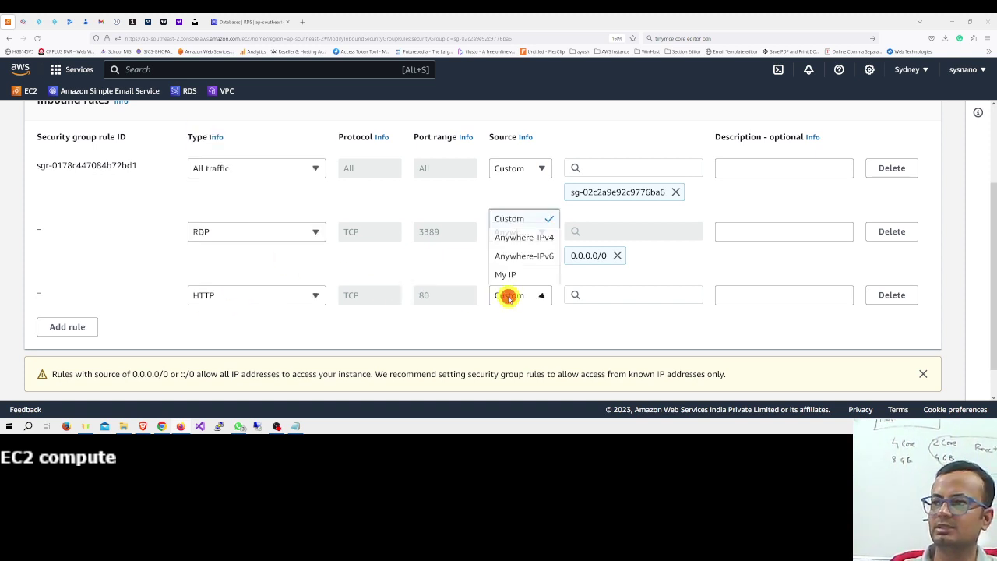
click(517, 237)
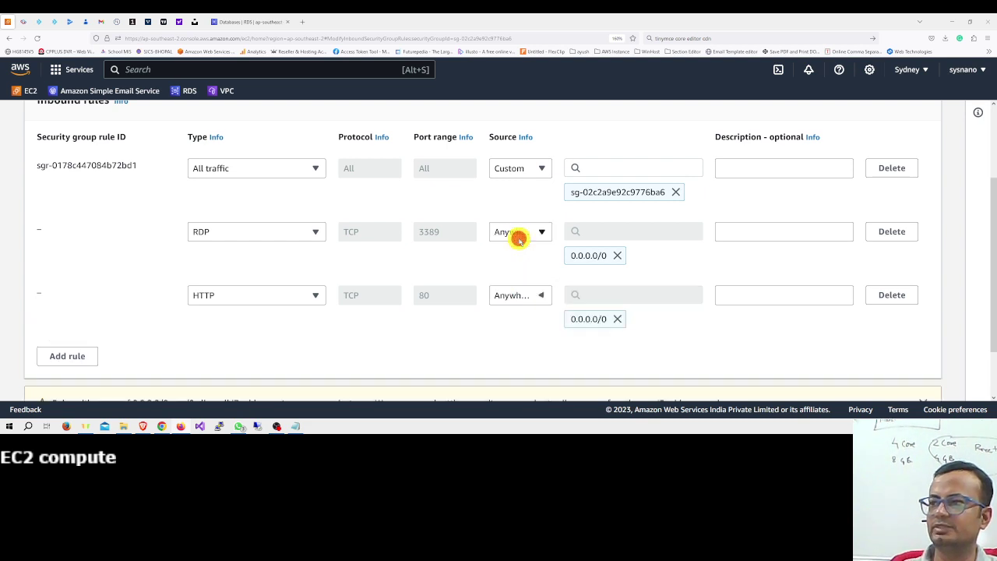
Step: Add an HTTPS inbound rule with source Anywhere-IPv4
click(82, 356)
click(251, 359)
scroll(249, 272, down, 5)
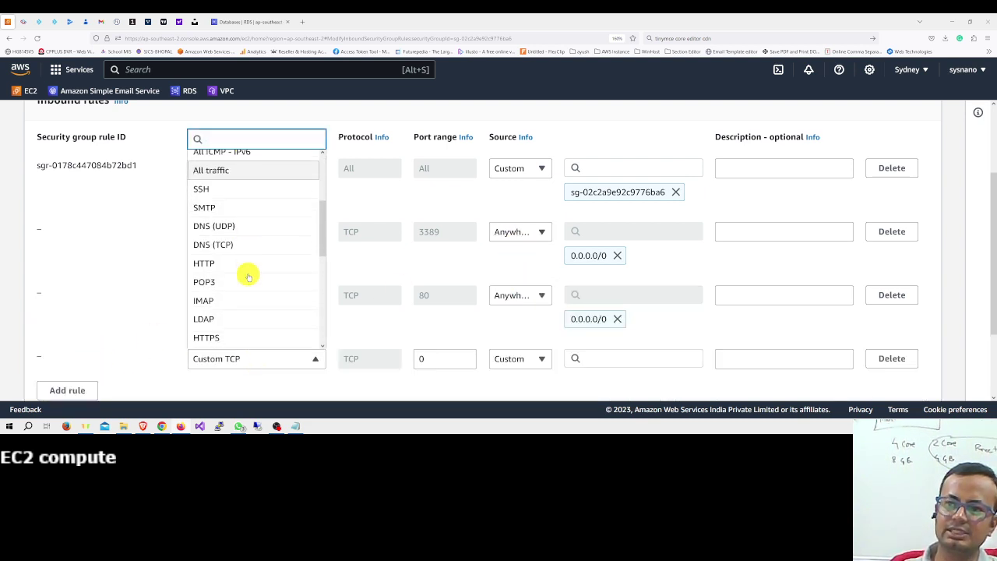
scroll(235, 208, up, 1)
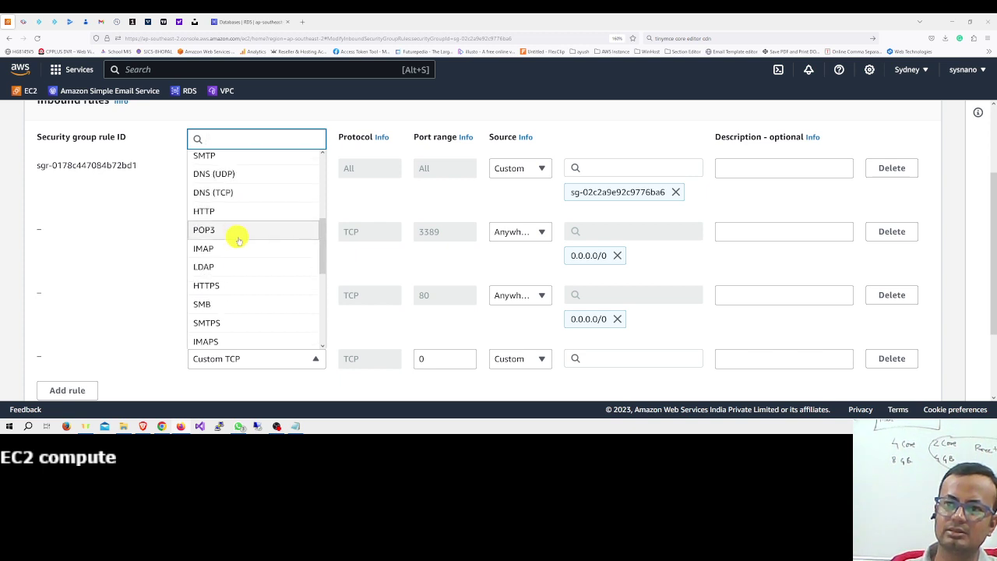
scroll(238, 245, down, 2)
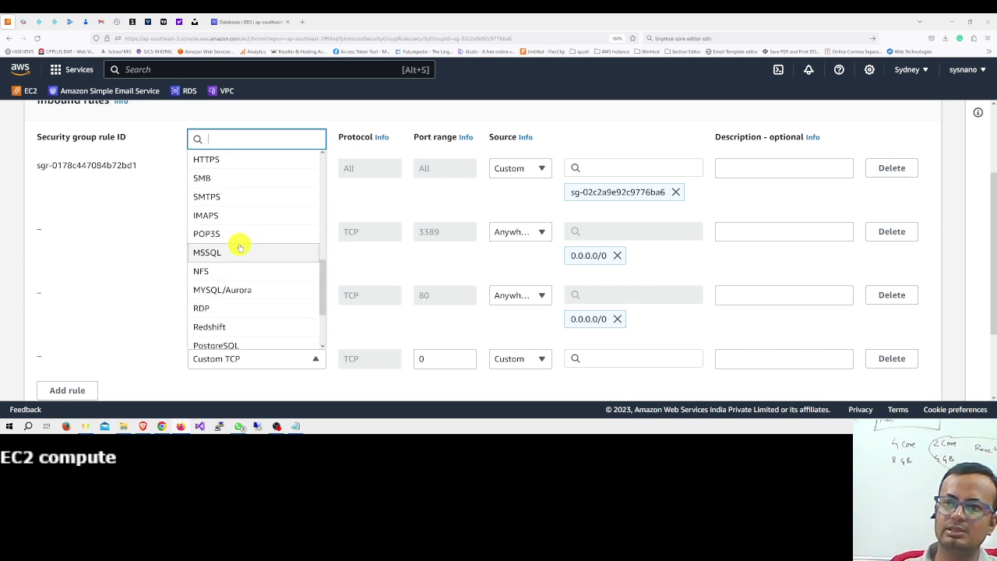
scroll(242, 284, up, 2)
click(233, 287)
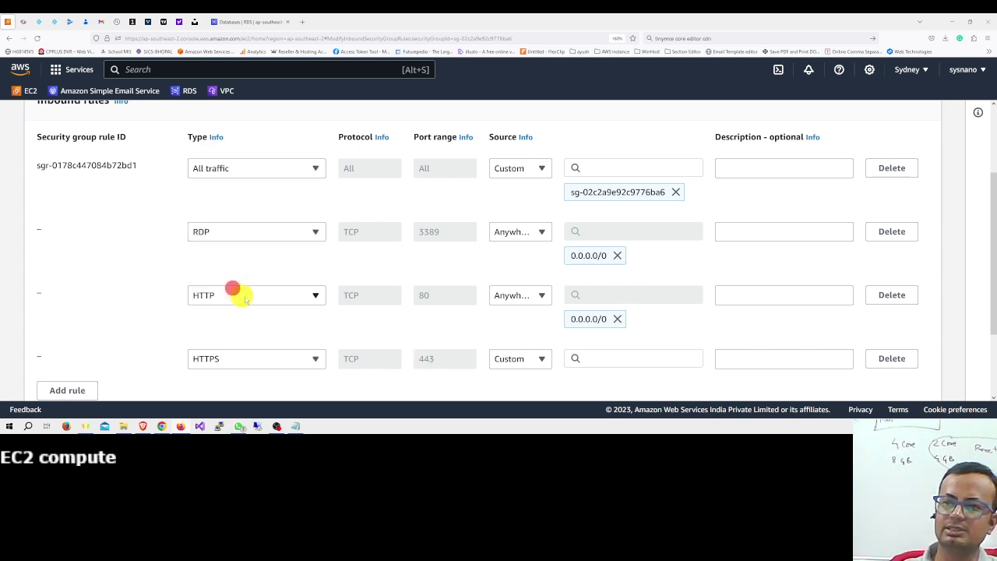
click(518, 360)
click(523, 301)
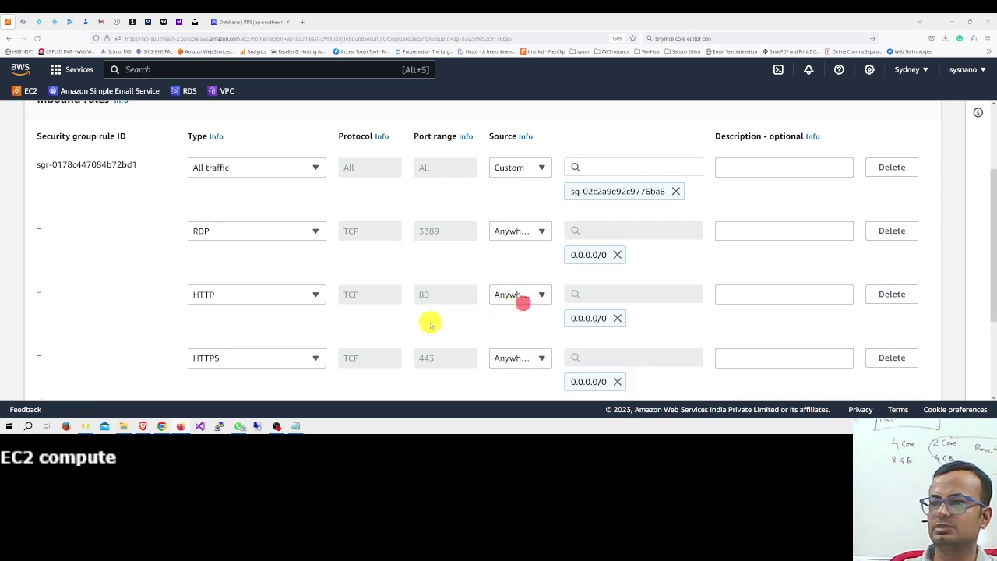
scroll(429, 322, down, 3)
click(65, 295)
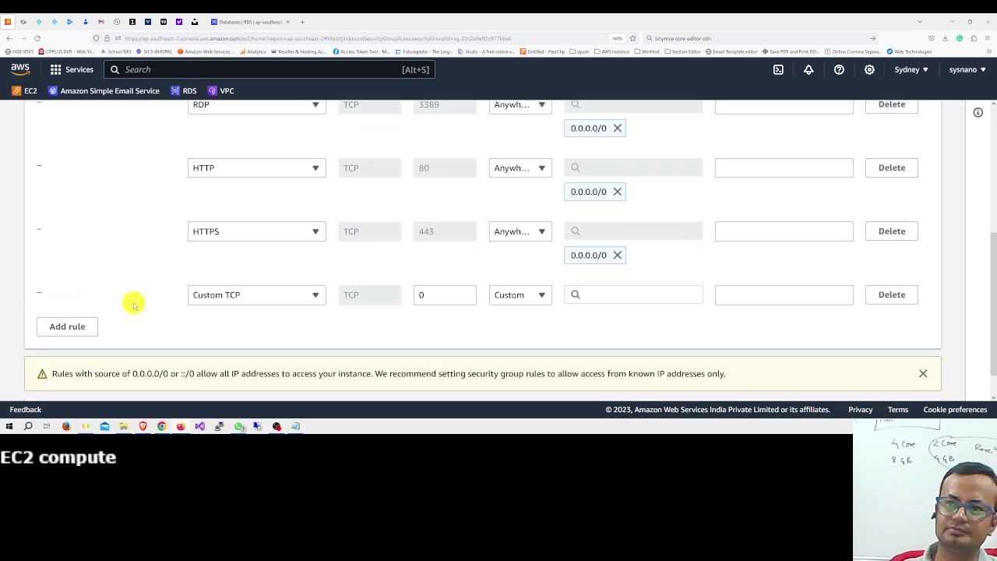
scroll(134, 302, up, 2)
scroll(133, 303, down, 2)
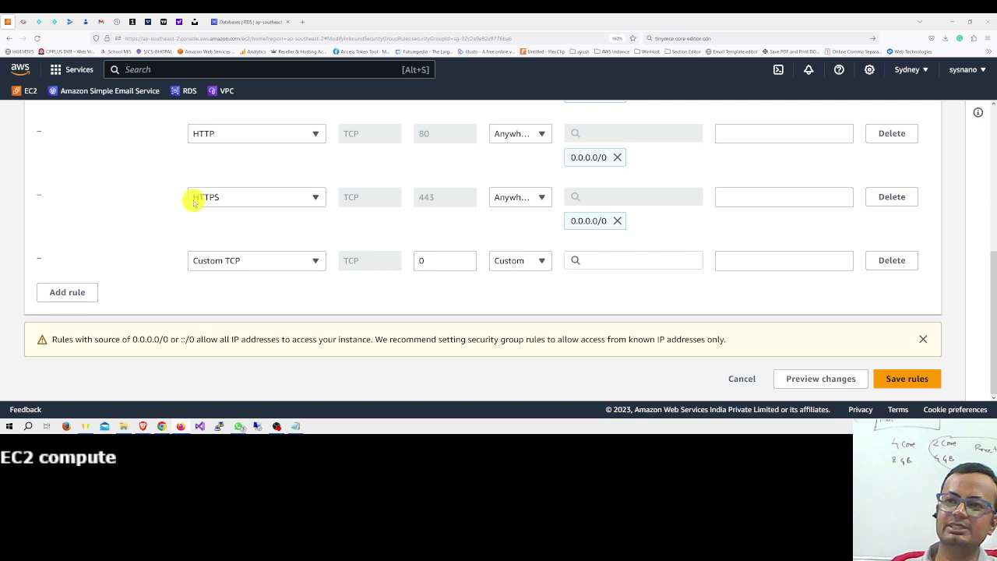
scroll(225, 229, up, 2)
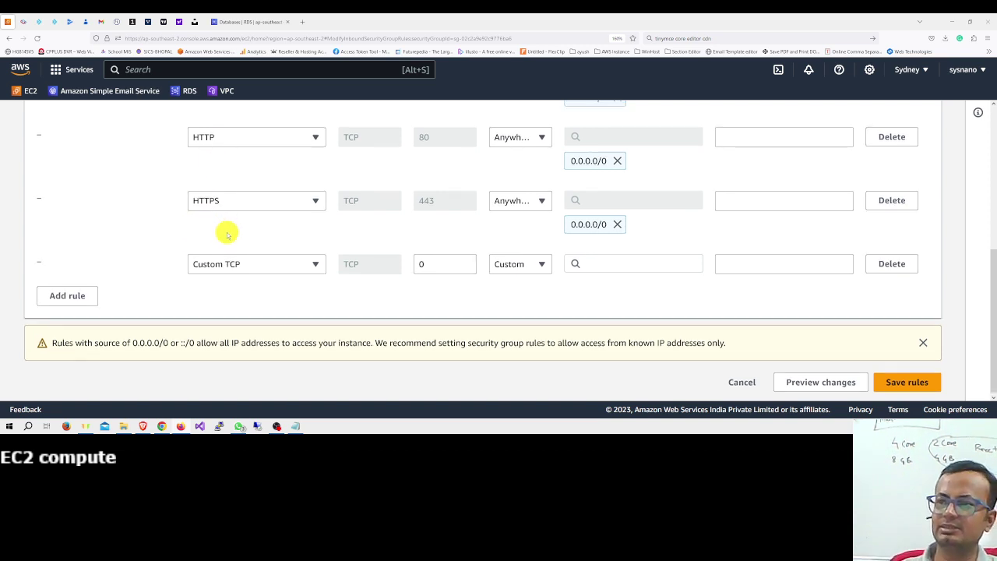
scroll(525, 327, up, 2)
scroll(525, 327, down, 2)
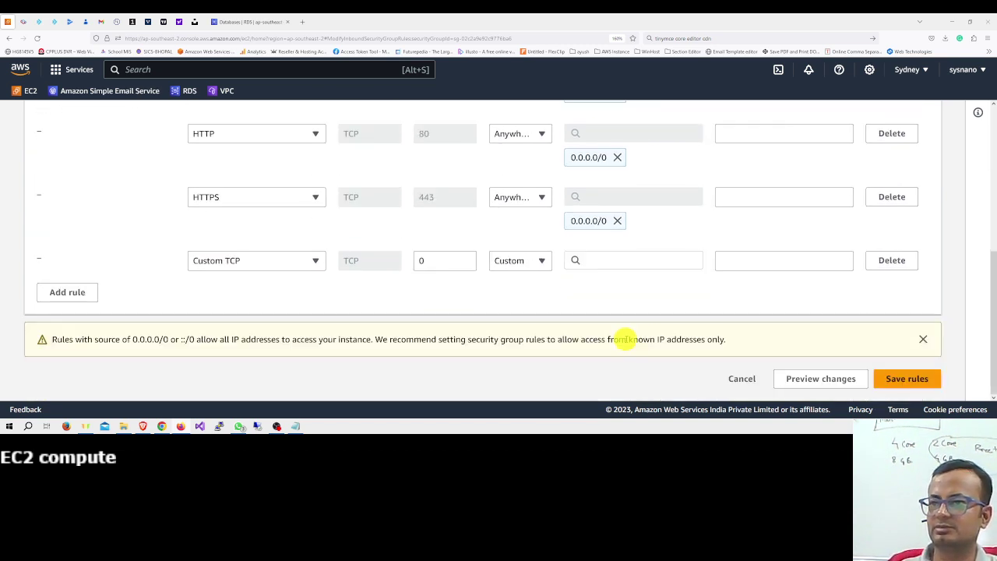
click(880, 262)
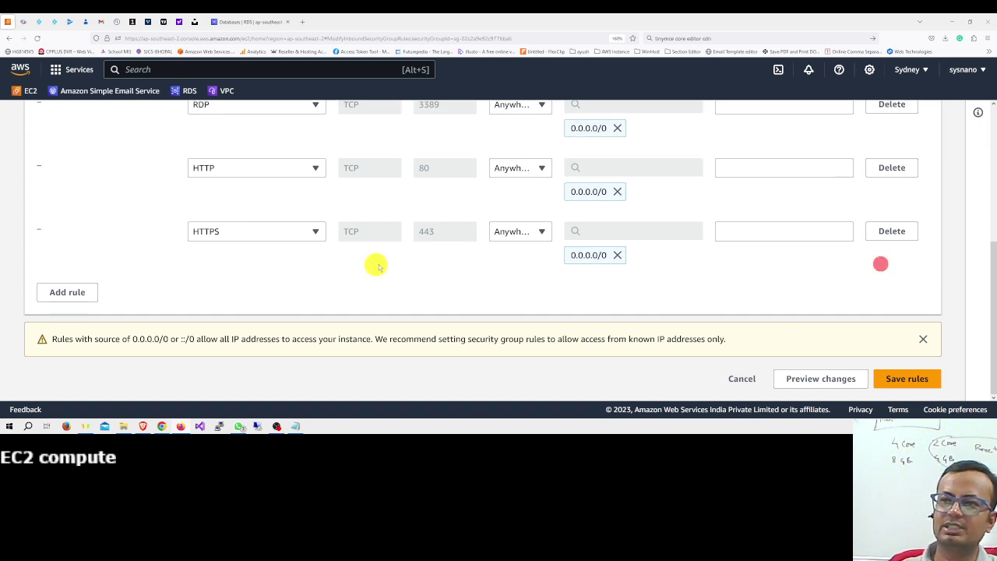
Step: Save the default security group's inbound rules with the added RDP, HTTP and HTTPS entries
scroll(436, 278, up, 2)
scroll(345, 314, down, 2)
click(896, 377)
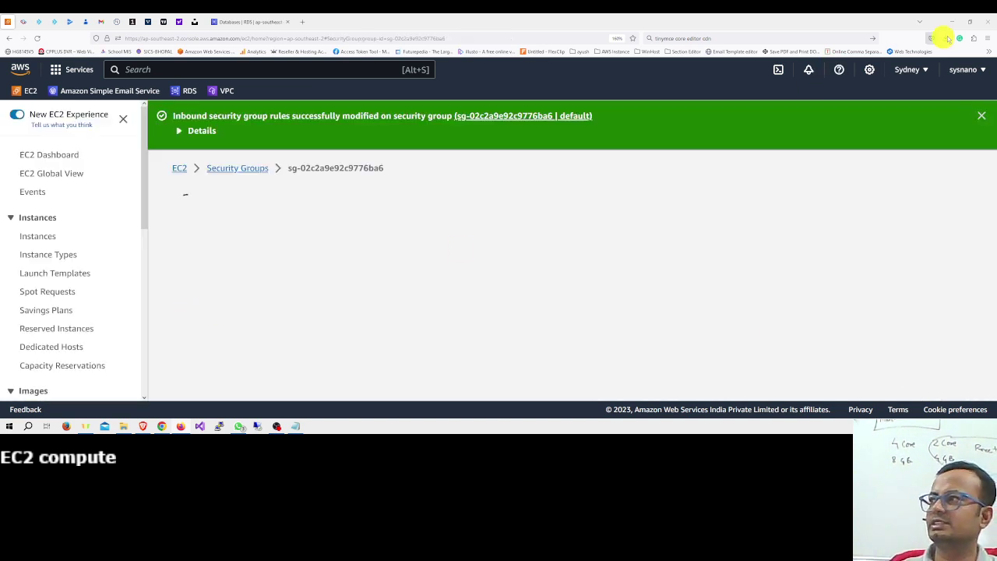
Step: Open the downloaded Remote Desktop file, enter the Administrator password with Remember me enabled, and connect despite the certificate warning
click(947, 37)
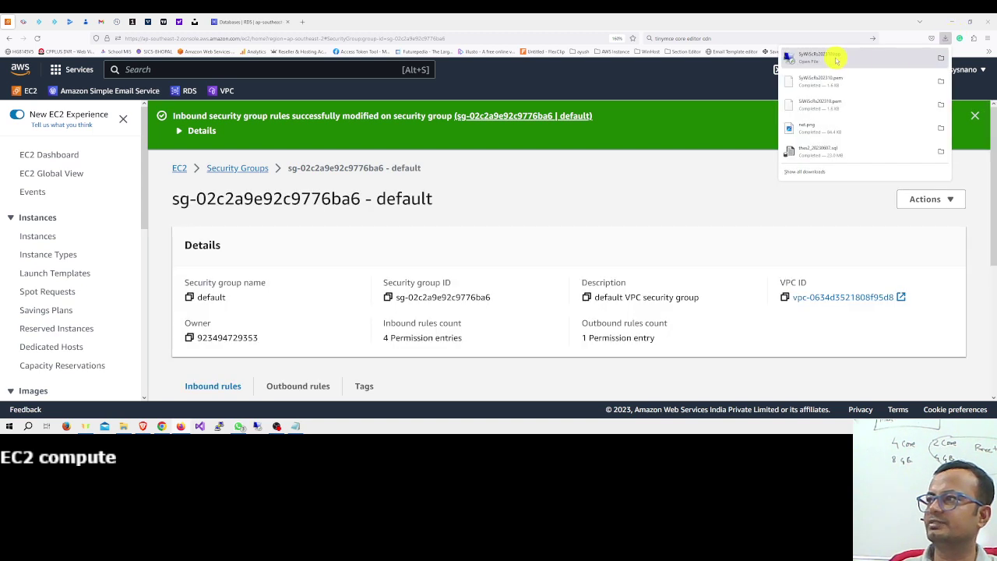
click(837, 60)
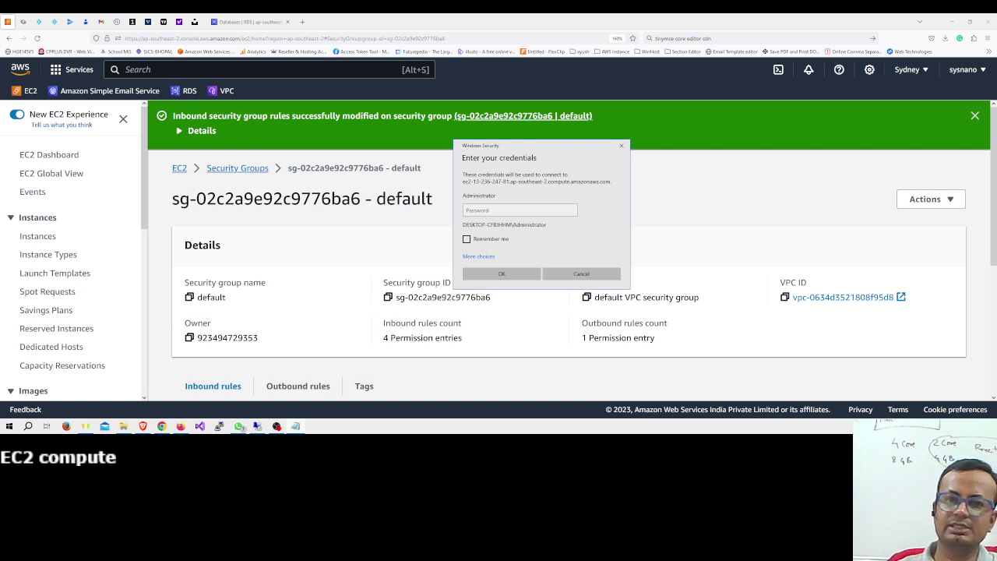
click(487, 212)
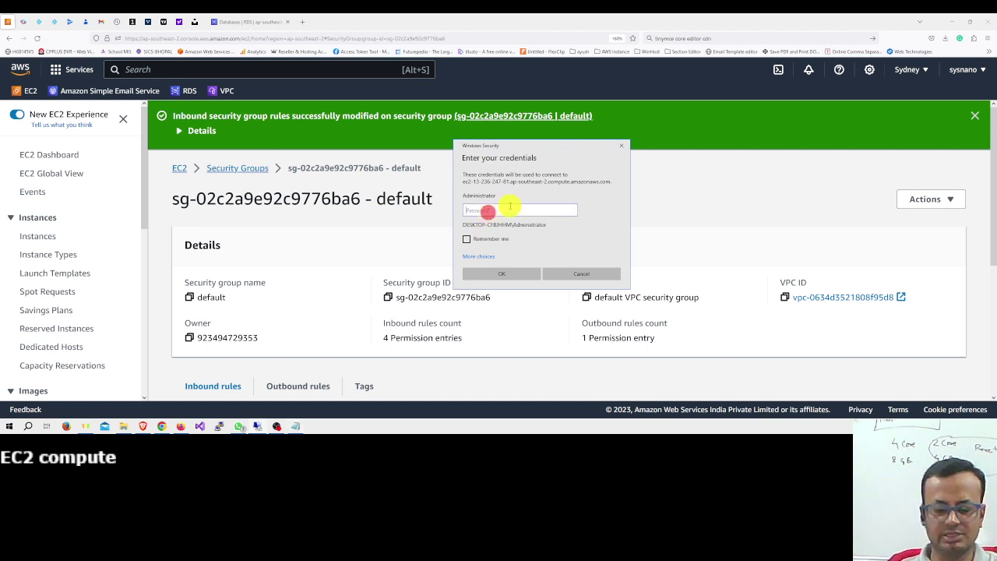
click(499, 237)
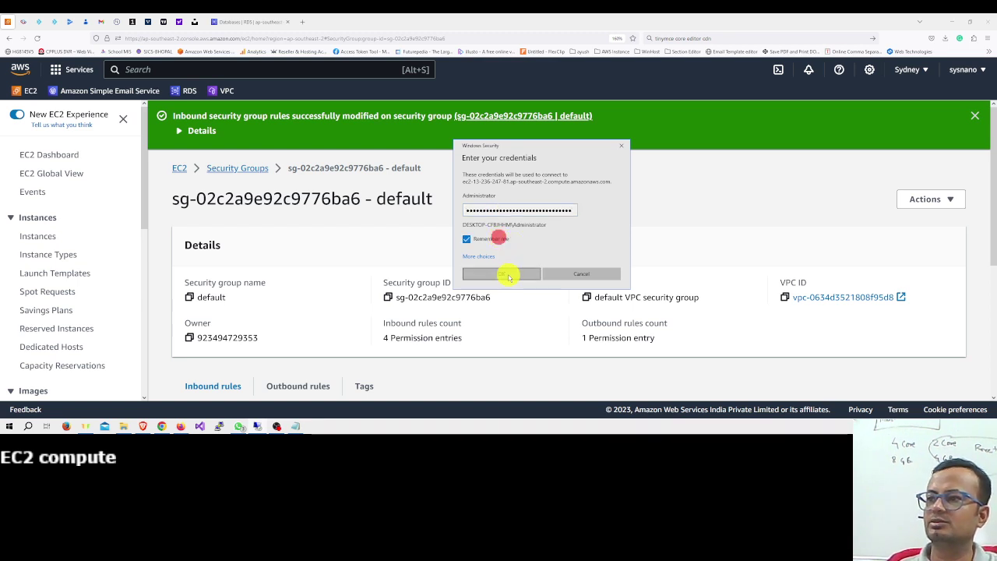
click(508, 273)
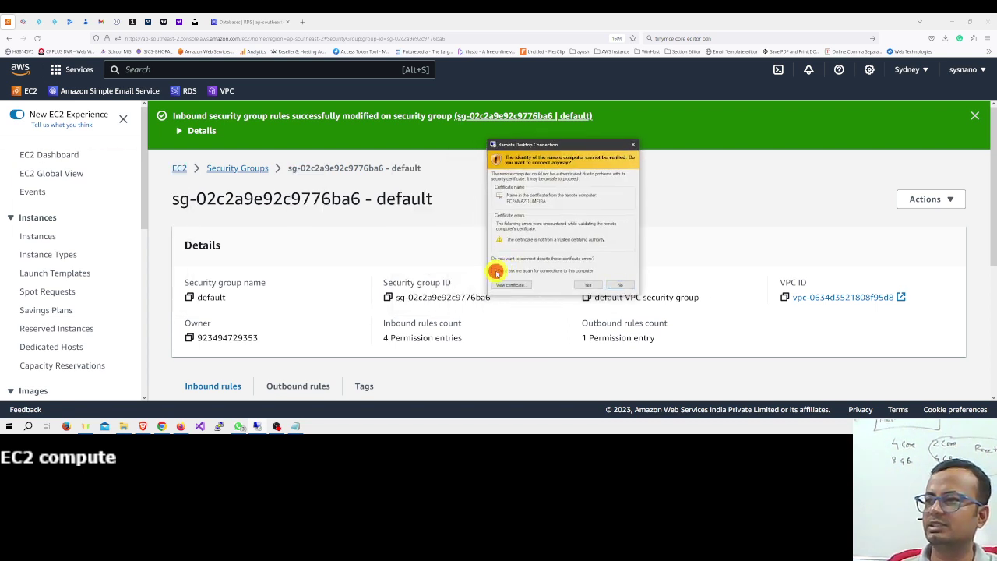
click(585, 285)
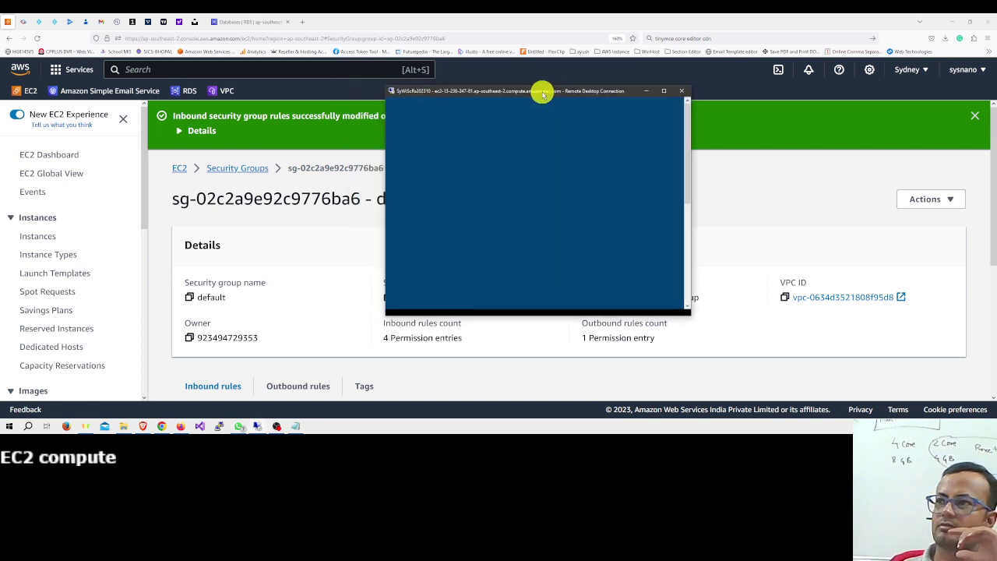
Step: Try the zoom and smart sizing options on the Remote Desktop window, ending on 100% zoom
right_click(560, 91)
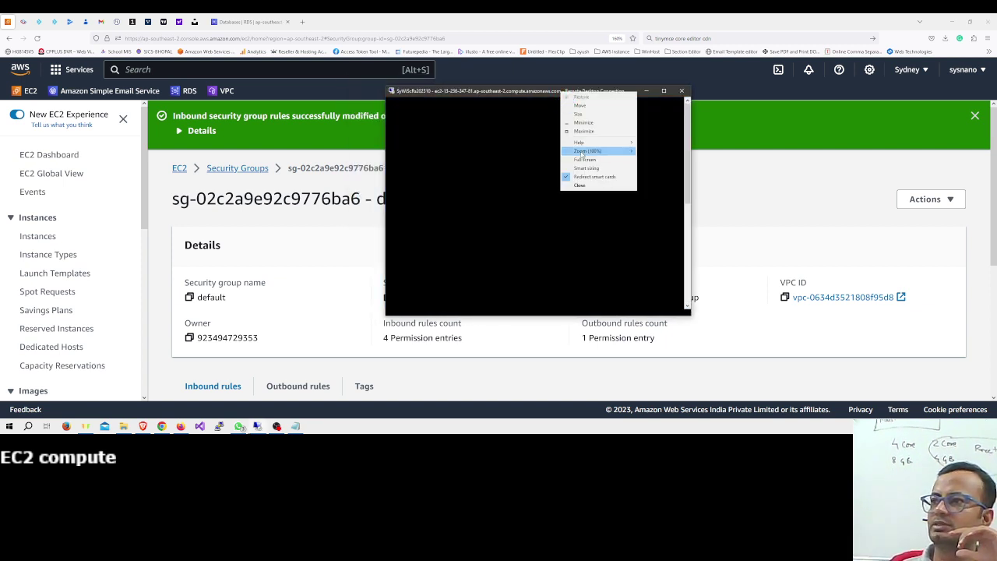
click(582, 151)
click(651, 165)
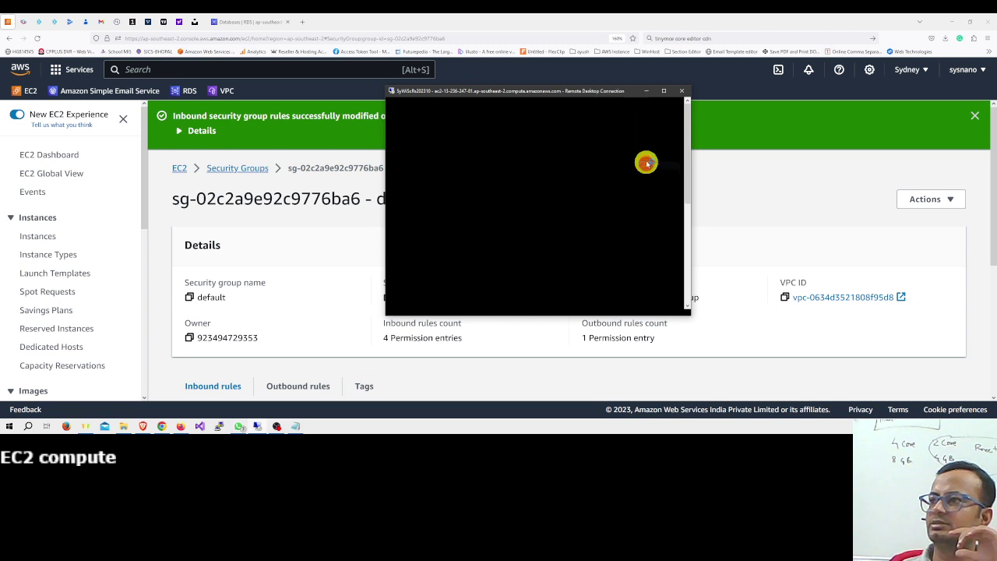
right_click(570, 92)
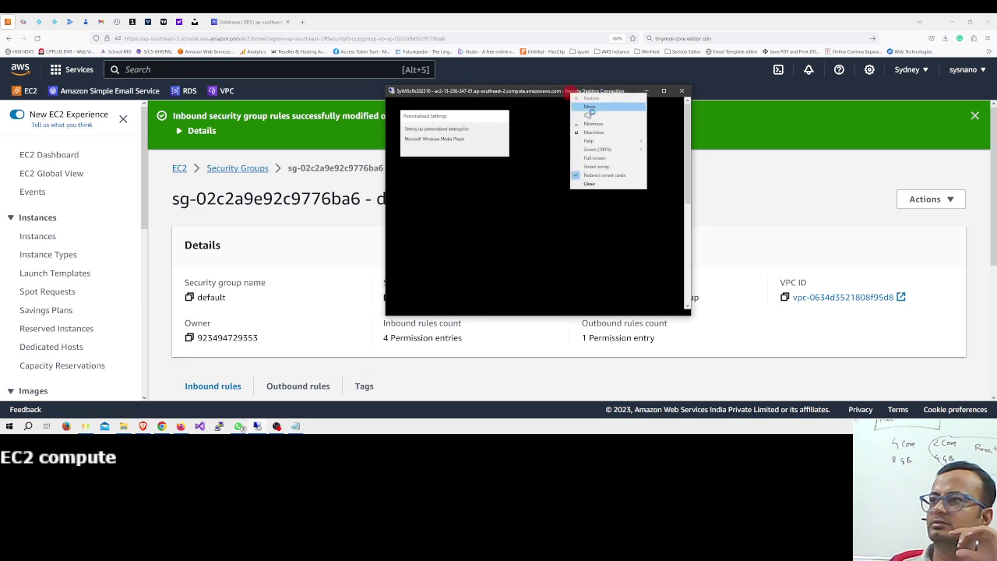
click(595, 166)
right_click(596, 91)
click(613, 166)
right_click(603, 97)
mouse_move(639, 148)
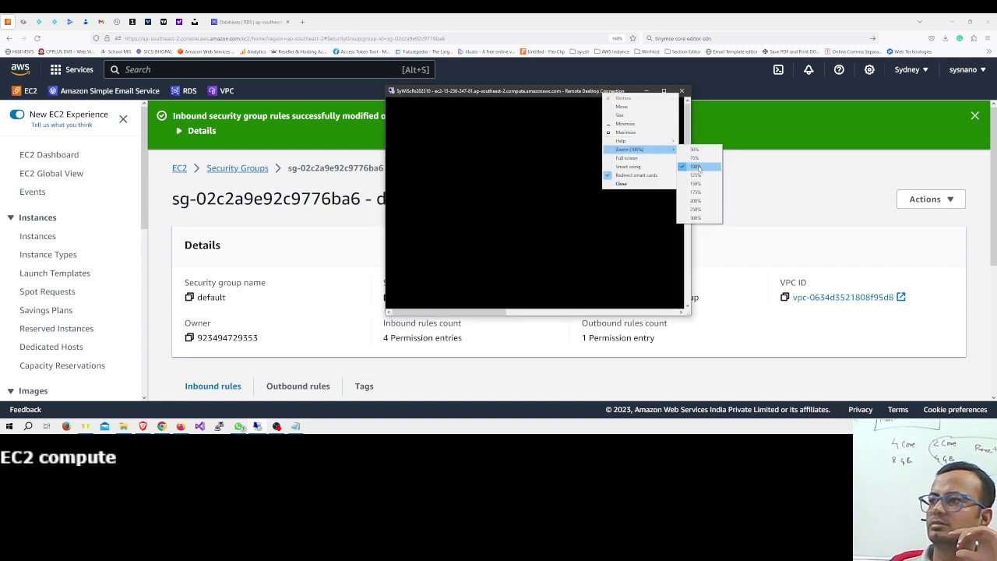
click(697, 167)
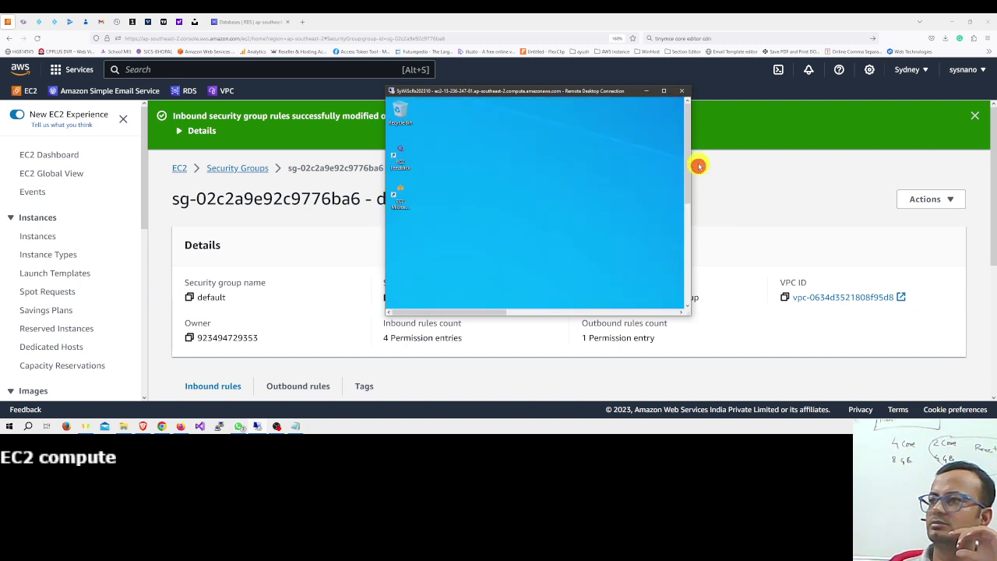
Step: Enlarge the Remote Desktop window in width and height and move it up over the browser page
drag(689, 311, 901, 338)
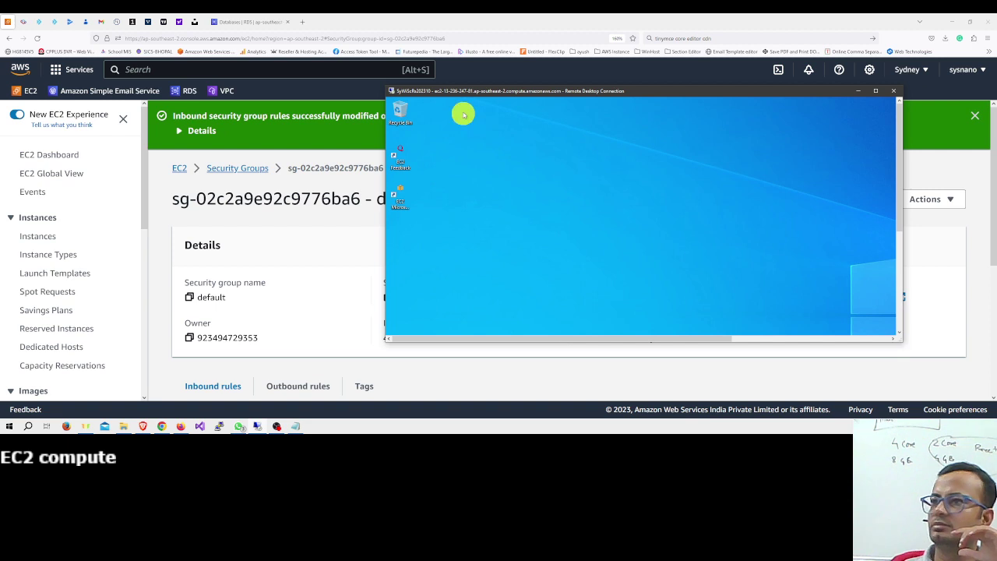
drag(383, 89, 127, 83)
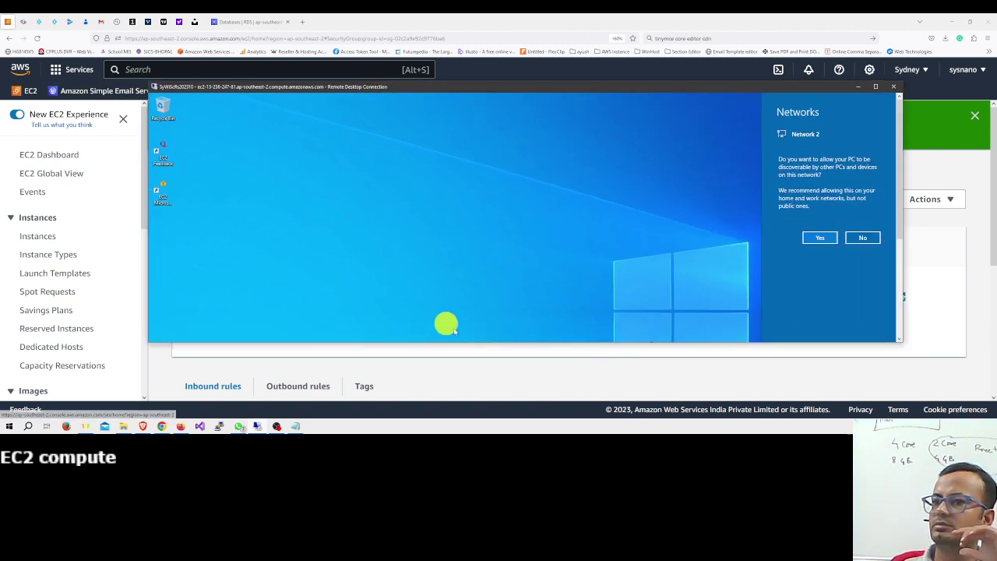
drag(532, 343, 537, 394)
drag(582, 82, 587, 36)
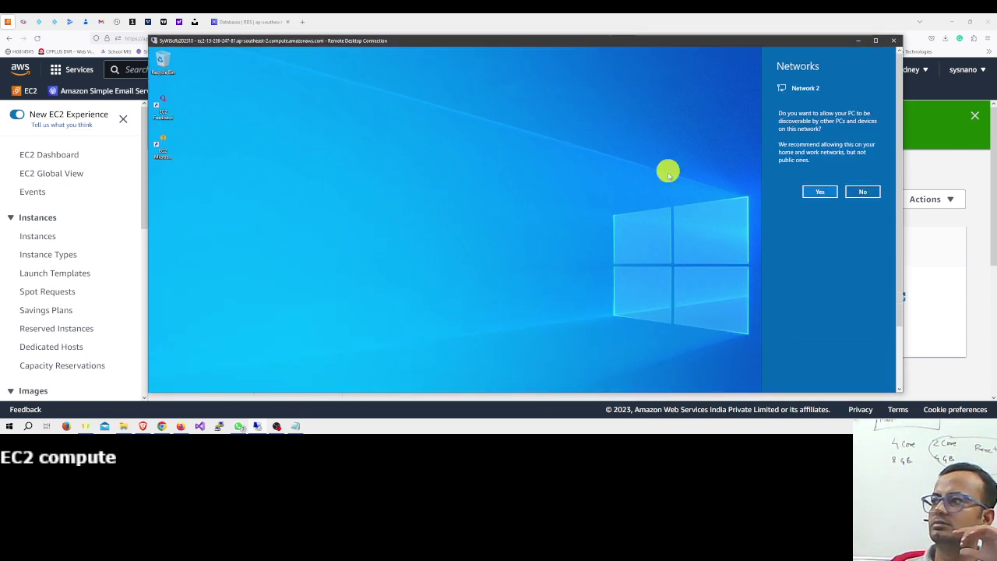
Step: Set the Remote Desktop zoom to 75%, dismiss the network discovery prompt, and reposition the session window
right_click(693, 40)
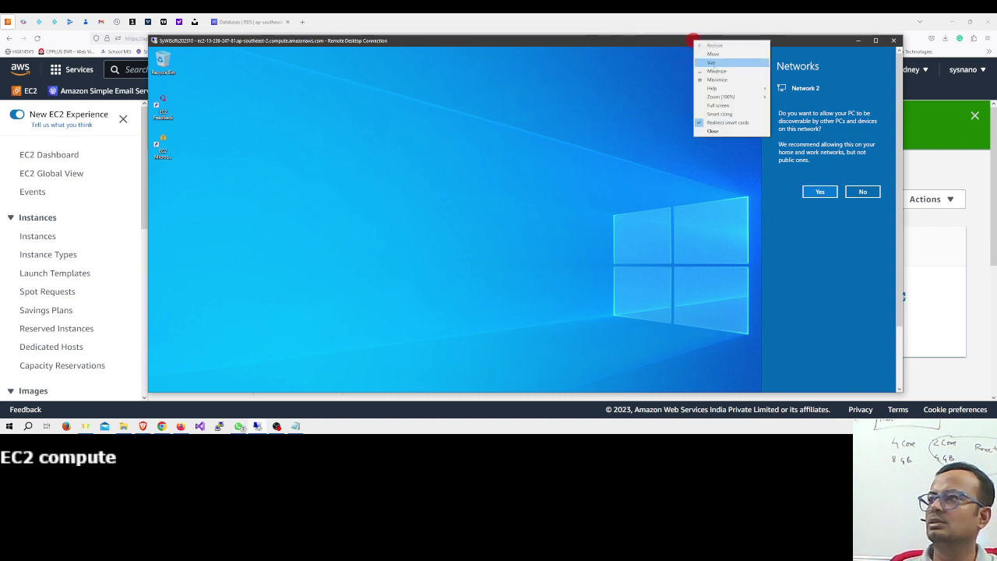
mouse_move(720, 97)
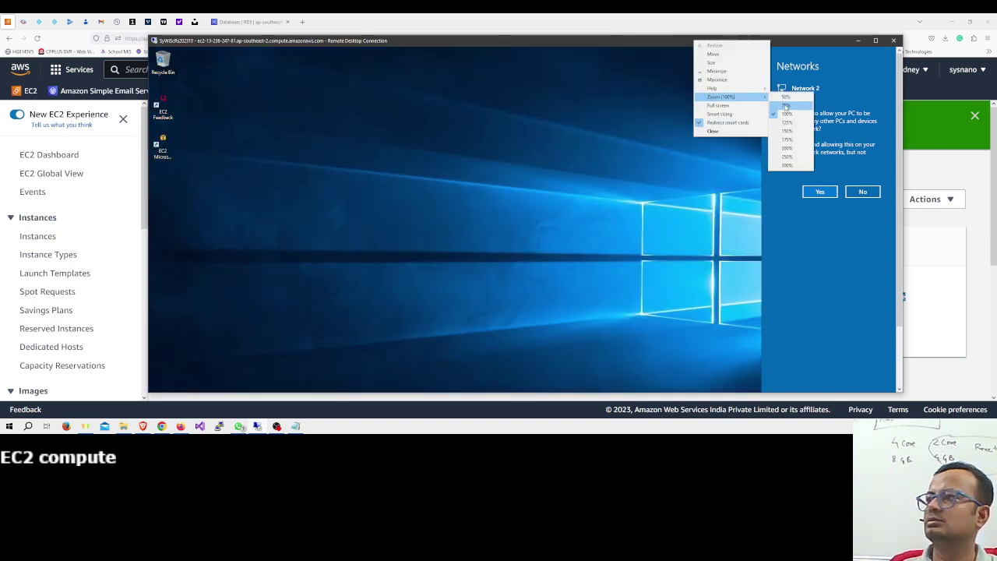
click(785, 105)
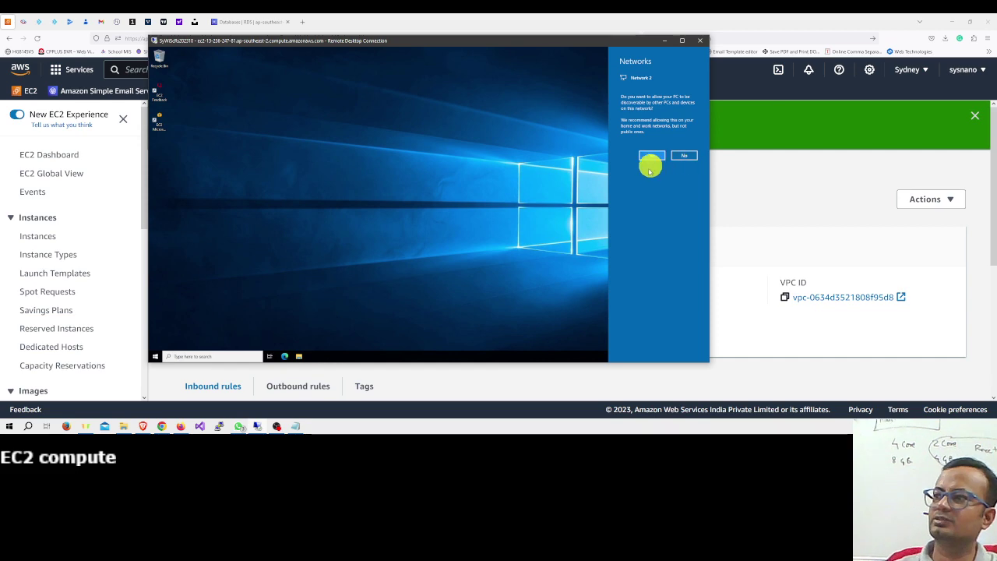
click(514, 178)
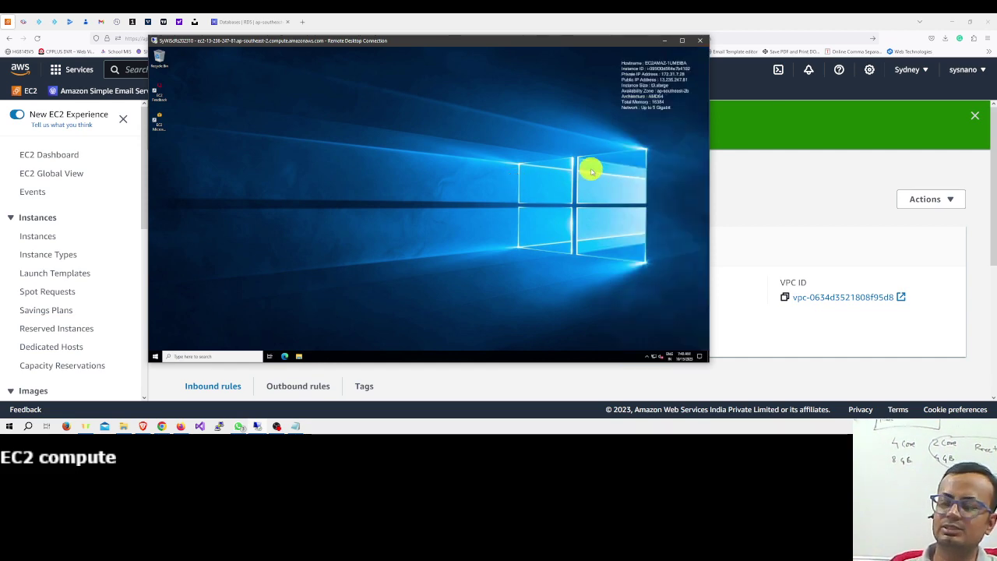
drag(505, 46, 487, 67)
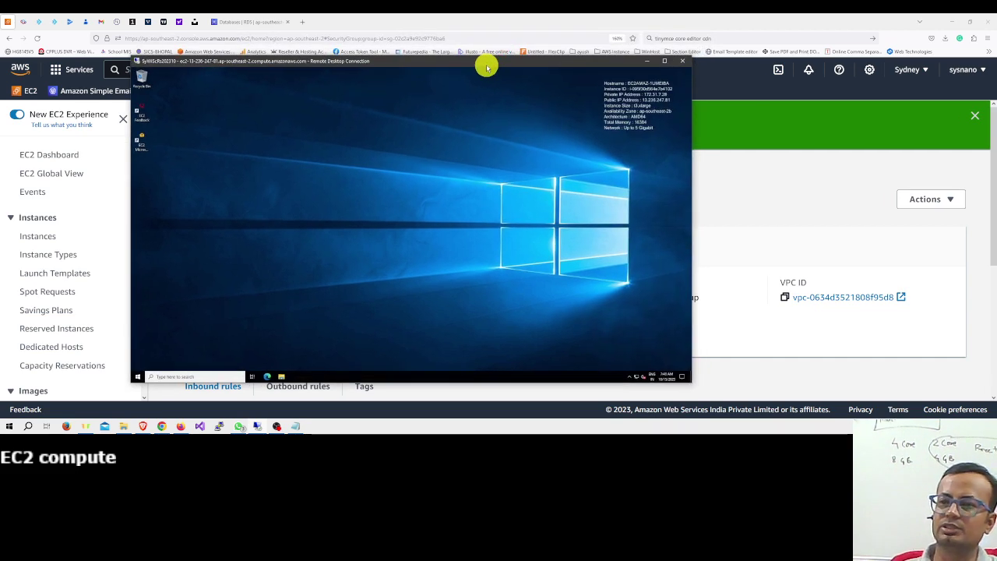
Step: Switch to the RDS Databases page and refresh the list to check the status of sywiscrs202310
click(240, 21)
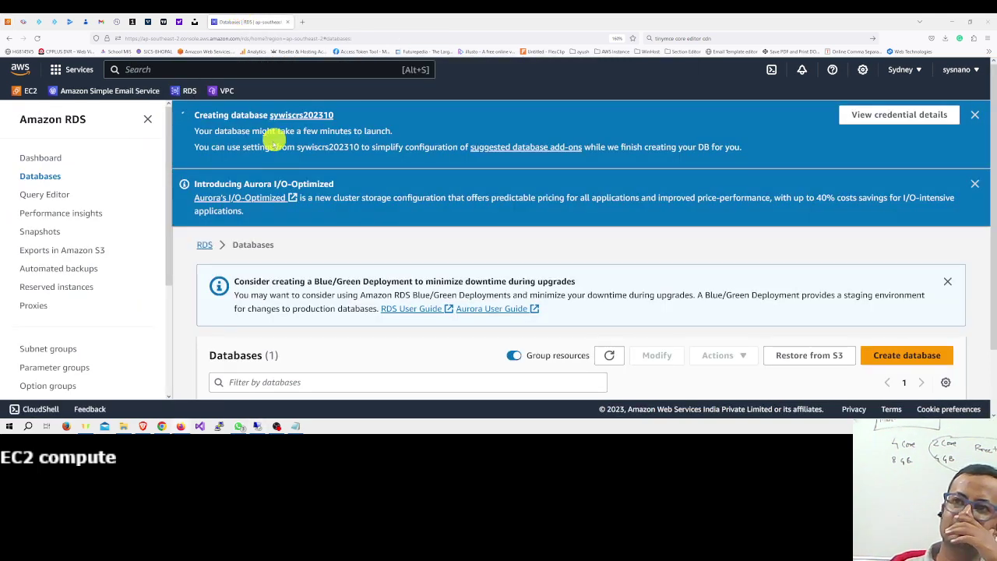
click(40, 177)
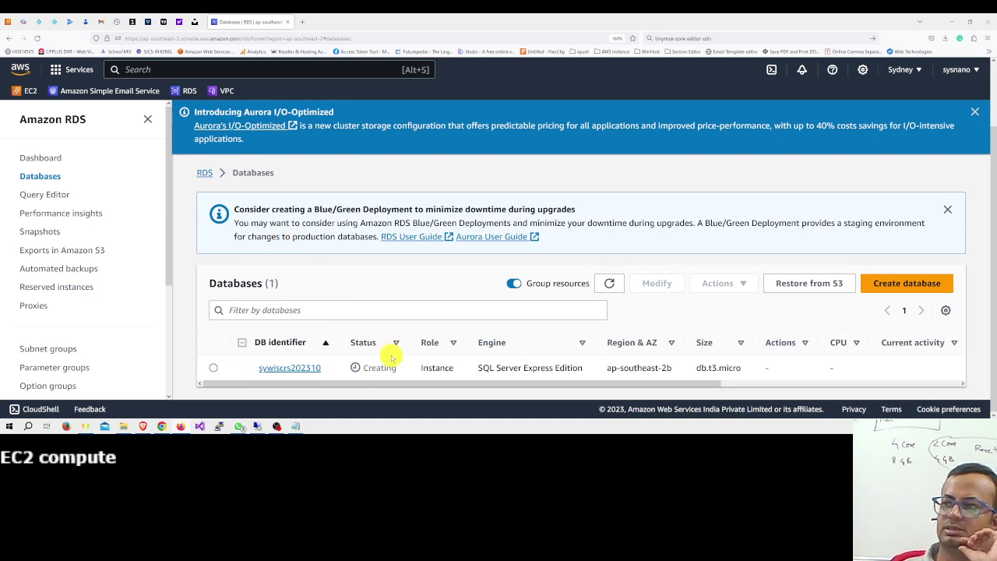
click(606, 286)
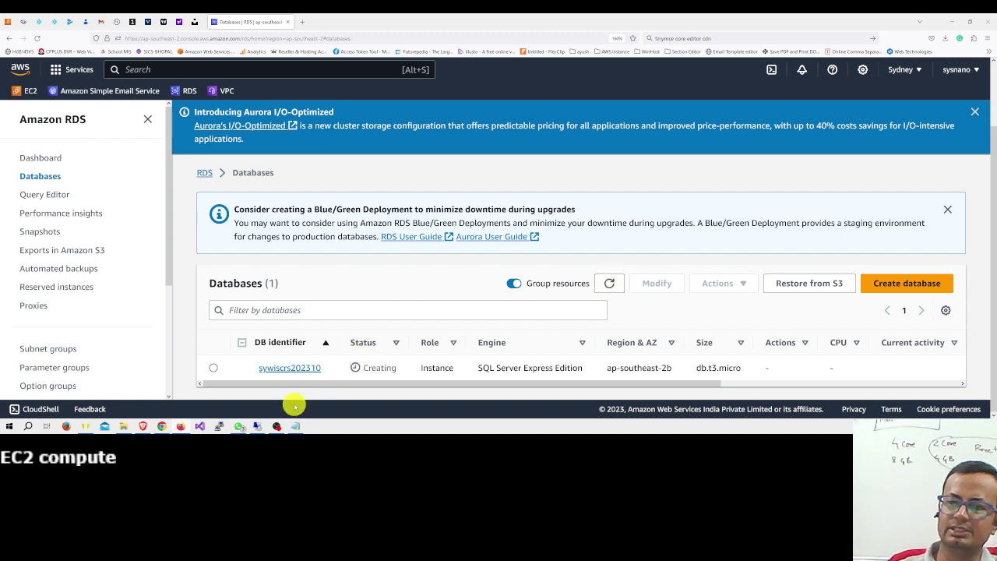
Step: Switch back to the Remote Desktop session, search for "power" to launch Windows PowerShell, and reposition its window on the remote desktop
click(258, 426)
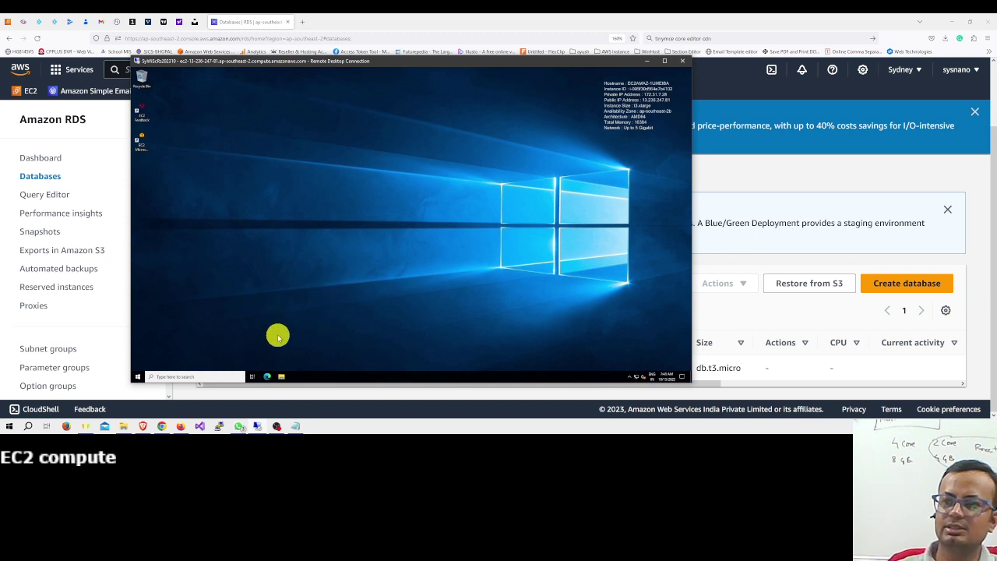
click(226, 376)
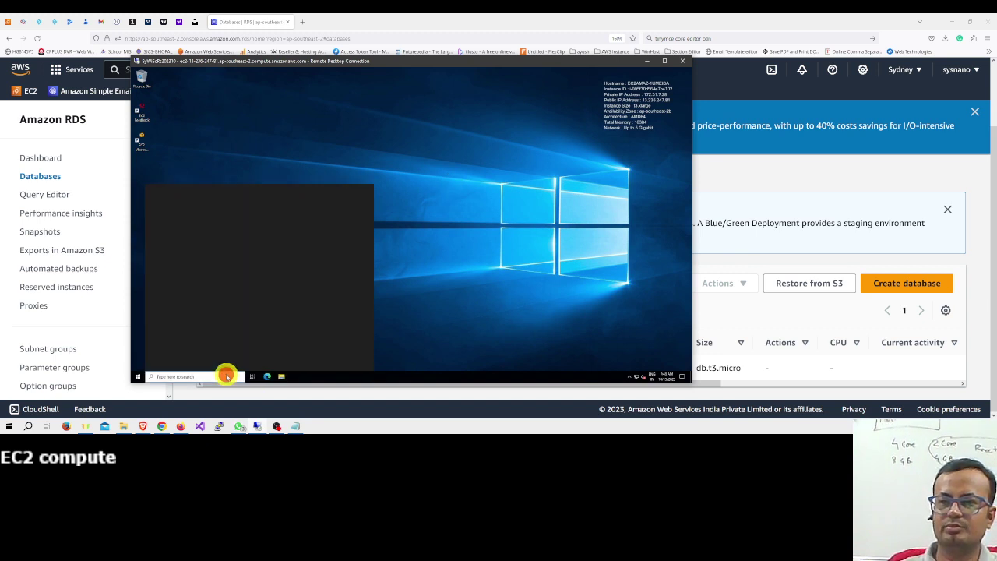
text(pe)
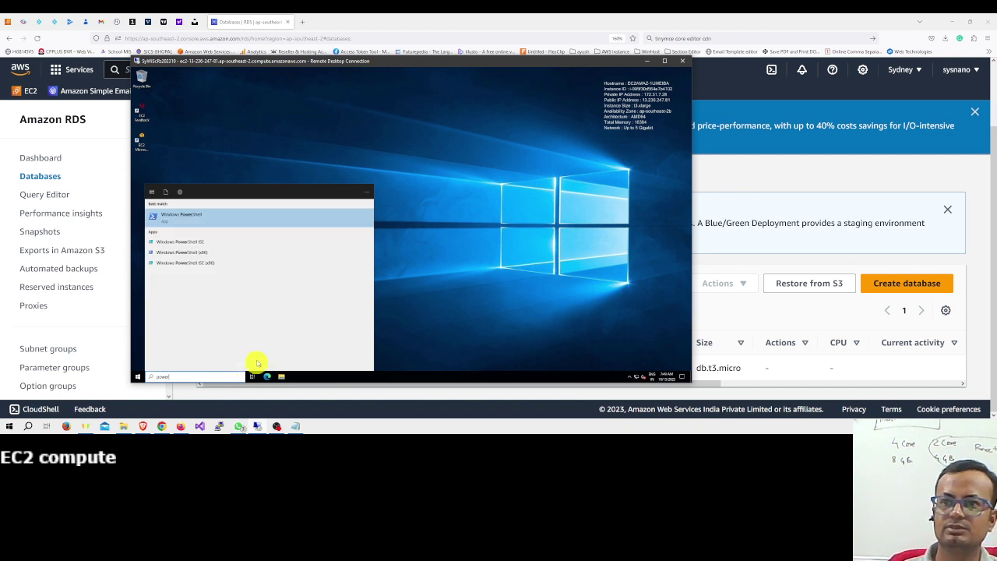
click(185, 218)
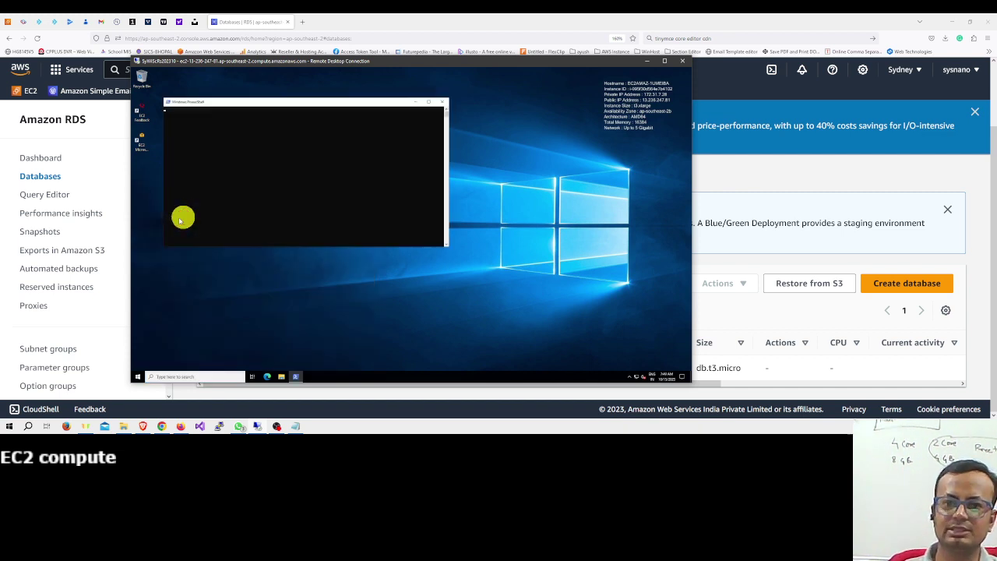
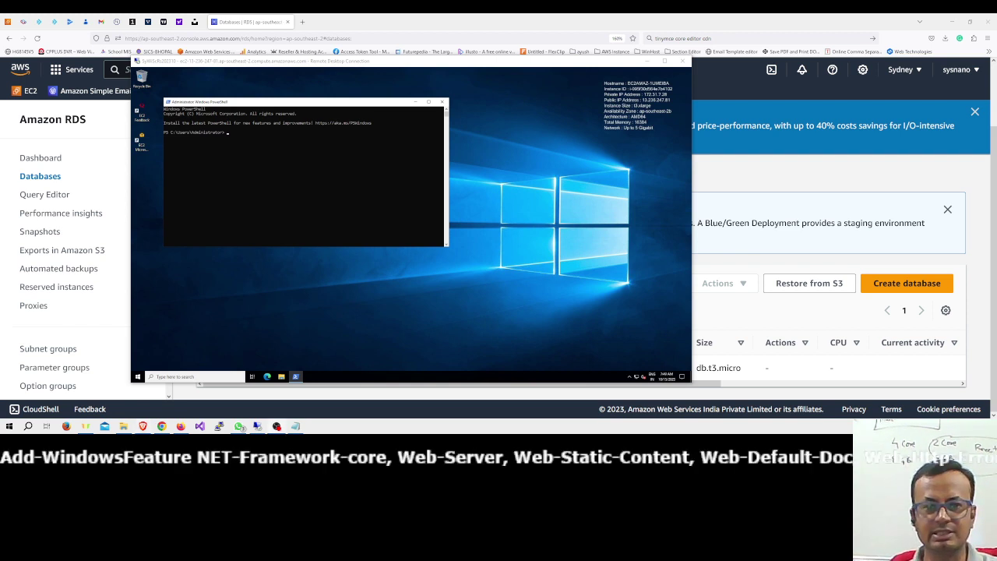
click(260, 178)
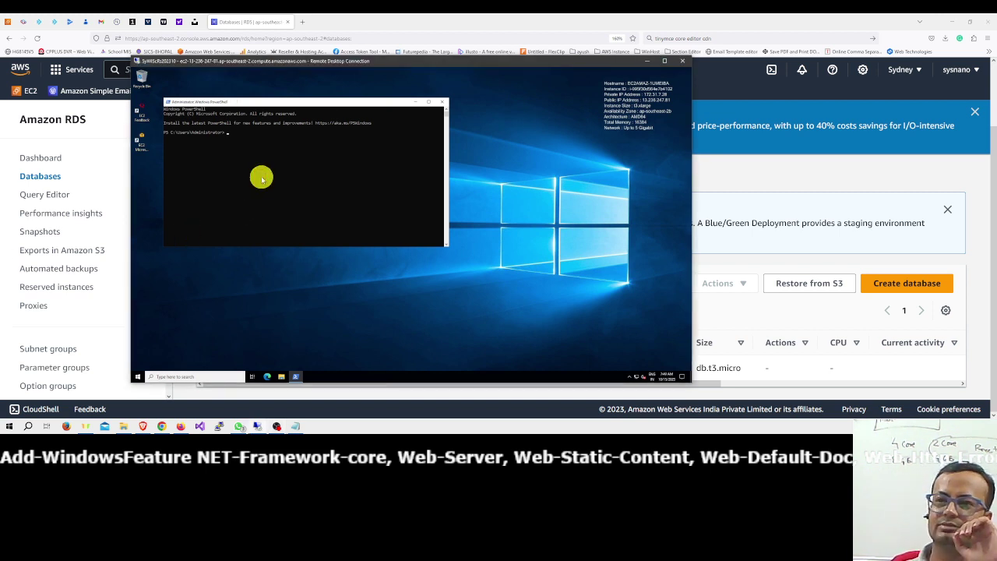
click(266, 105)
drag(266, 105, 290, 111)
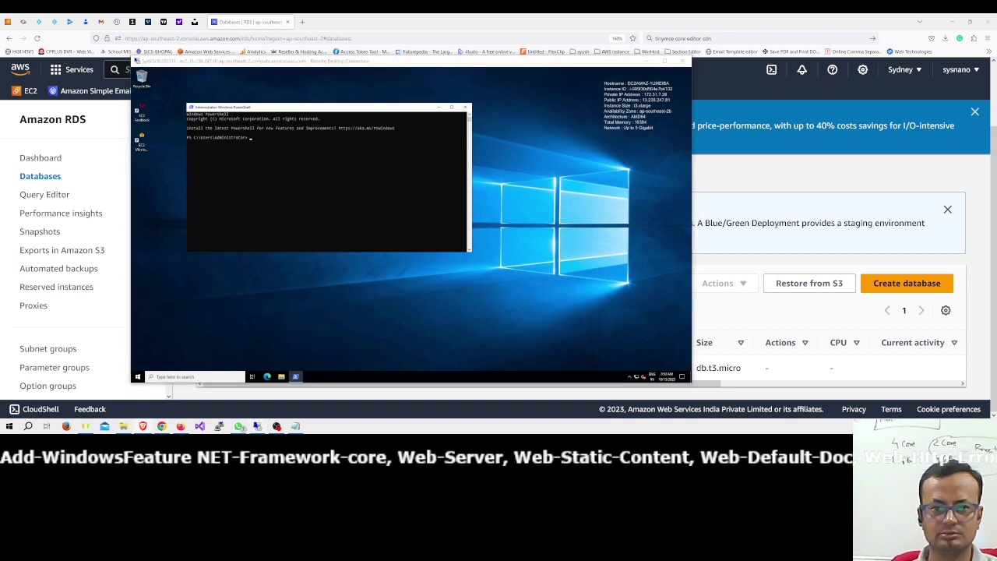
Step: Move the Remote Desktop window aside, then refresh the RDS Databases list to check sywiscrs202310 and return to the remote session
click(310, 179)
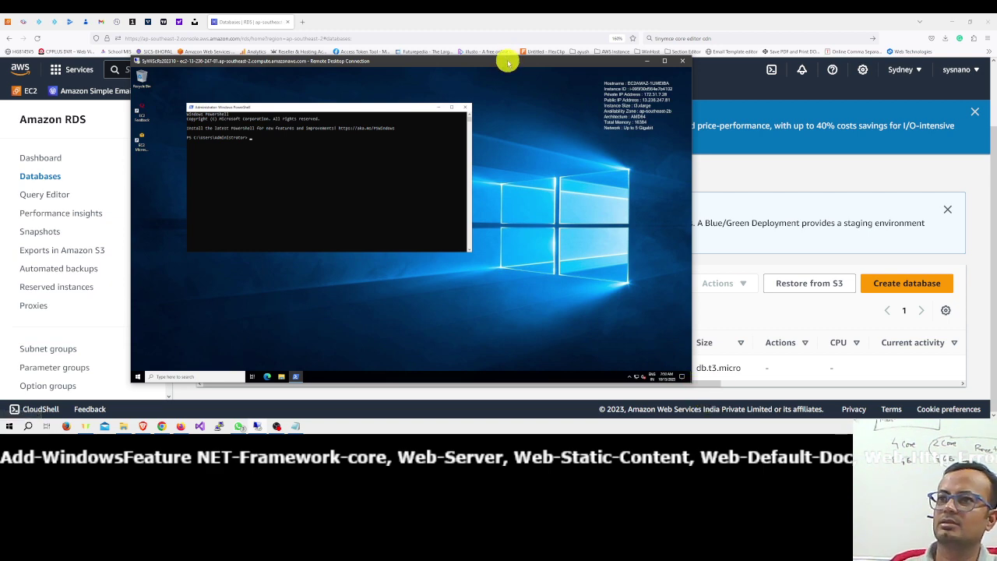
drag(507, 63, 646, 70)
click(239, 22)
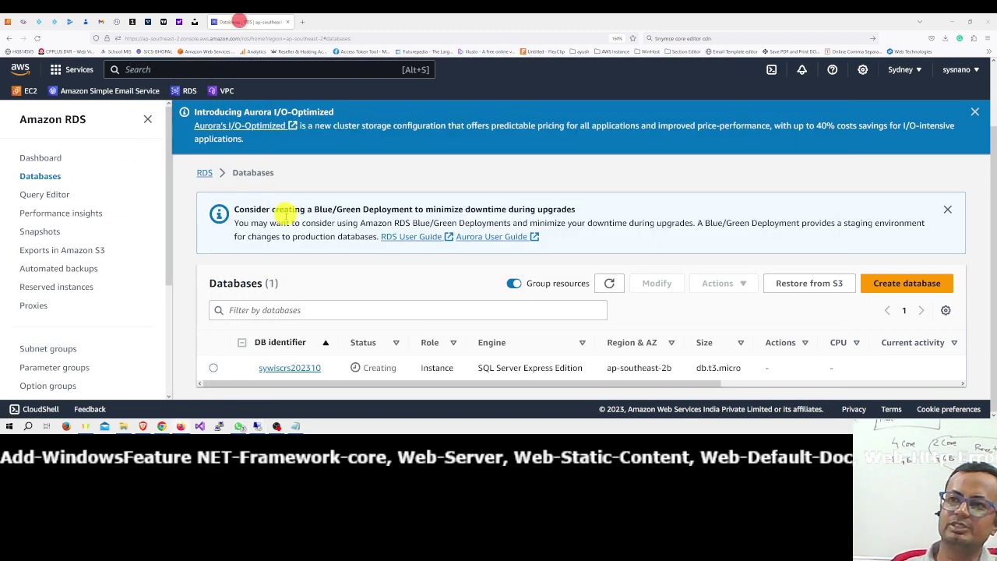
click(609, 286)
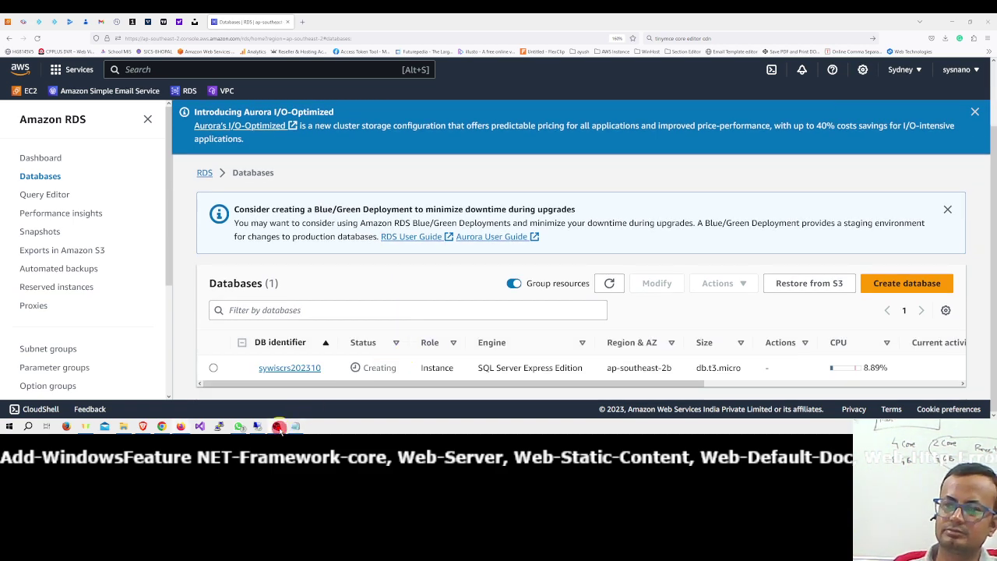
click(257, 426)
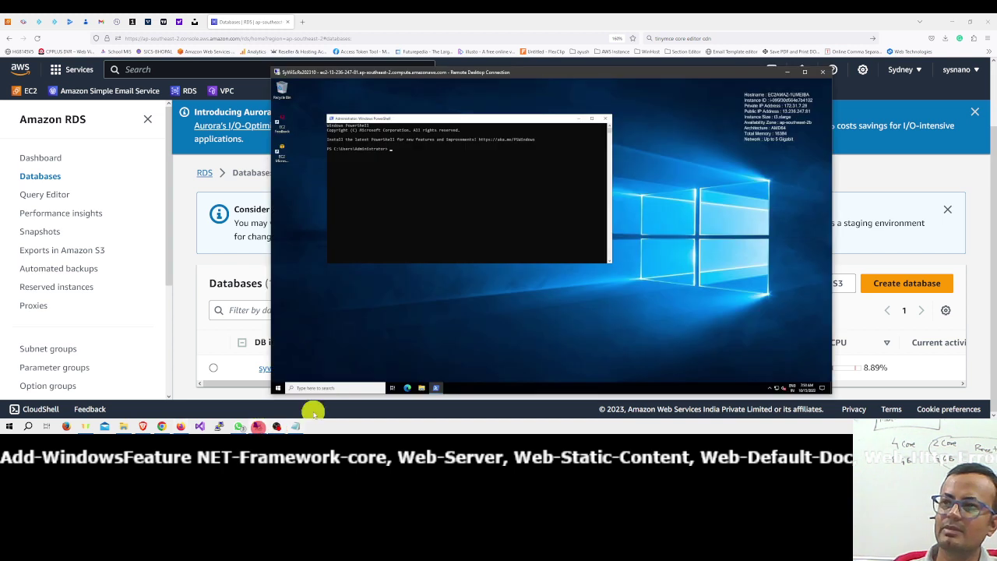
Step: Try to paste the copied Add-WindowsFeature command into the open PowerShell window
right_click(521, 121)
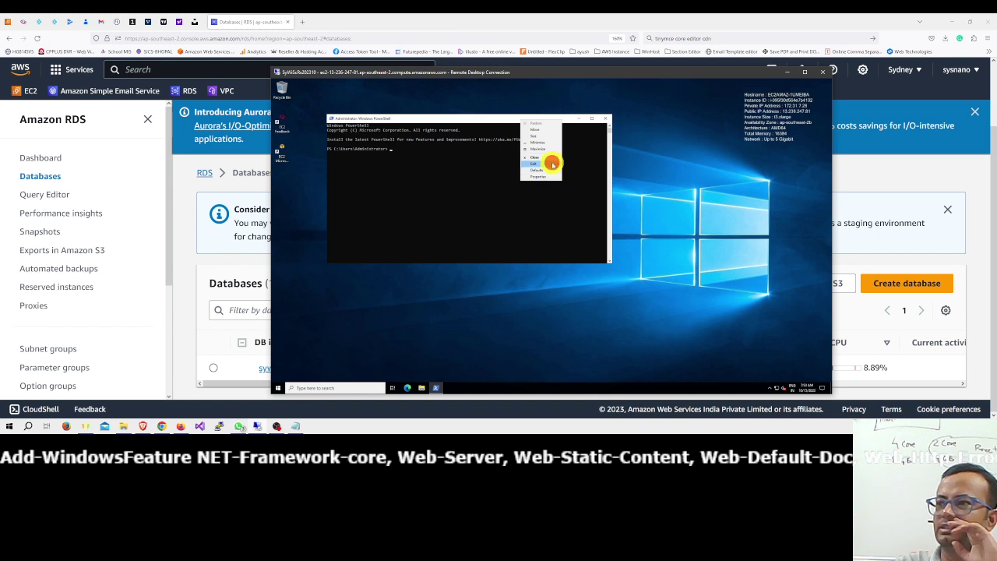
mouse_move(535, 163)
click(575, 174)
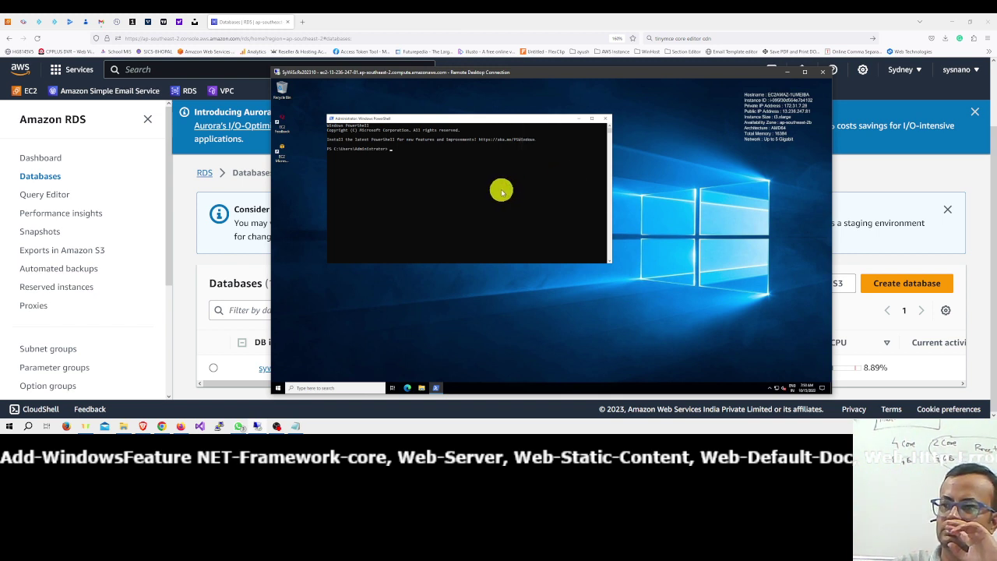
Step: Close the PowerShell window and relaunch Windows PowerShell by searching the remote machine for "power"
click(605, 118)
click(343, 387)
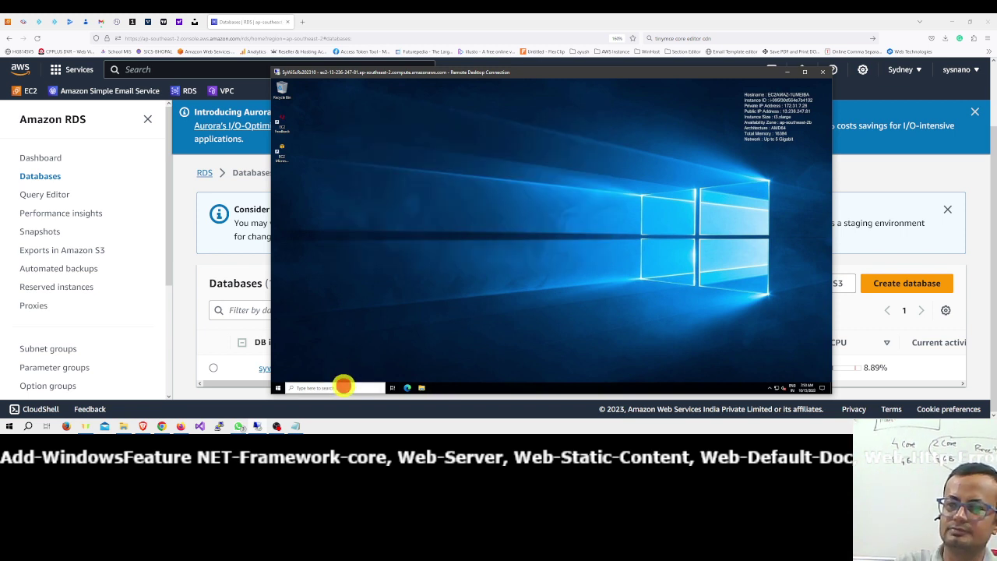
text(power)
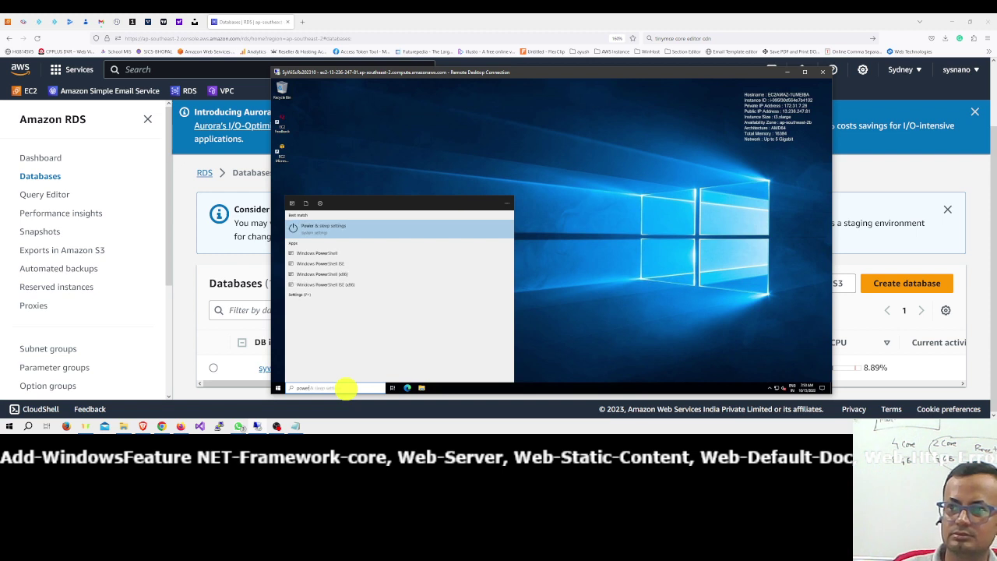
click(344, 254)
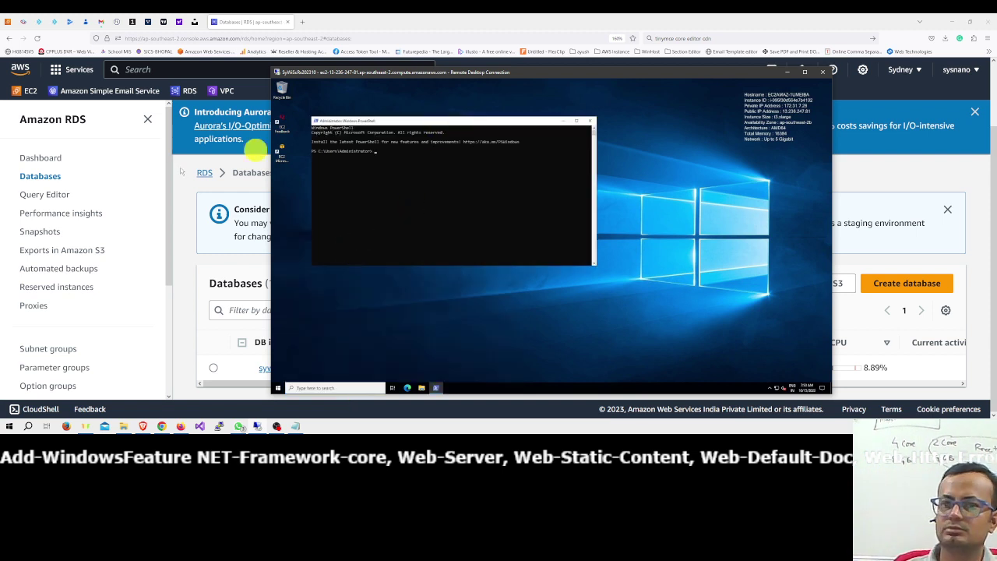
Step: Paste the copied Add-WindowsFeature command for the web server features into the new PowerShell window and run it
key(alt+Tab)
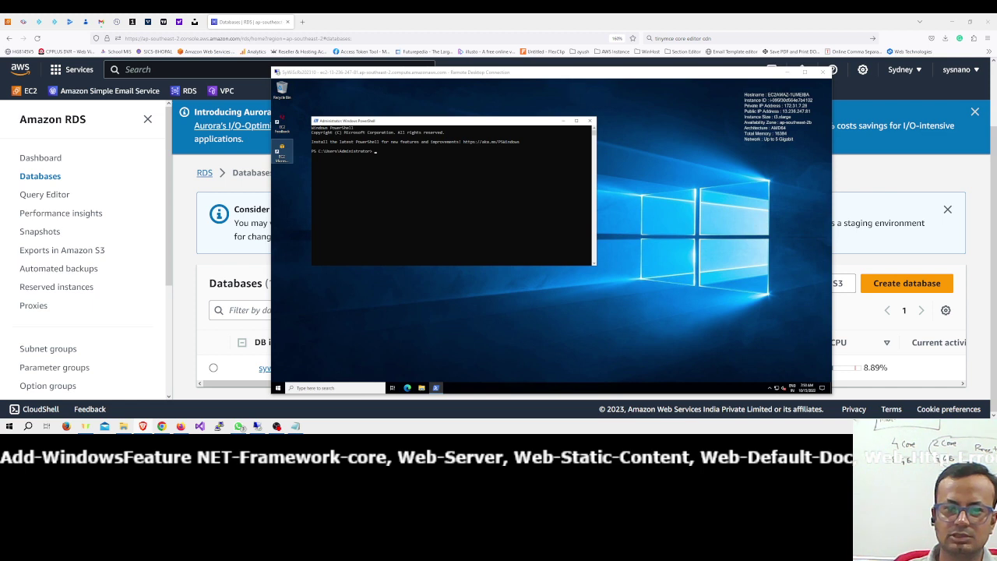
right_click(438, 121)
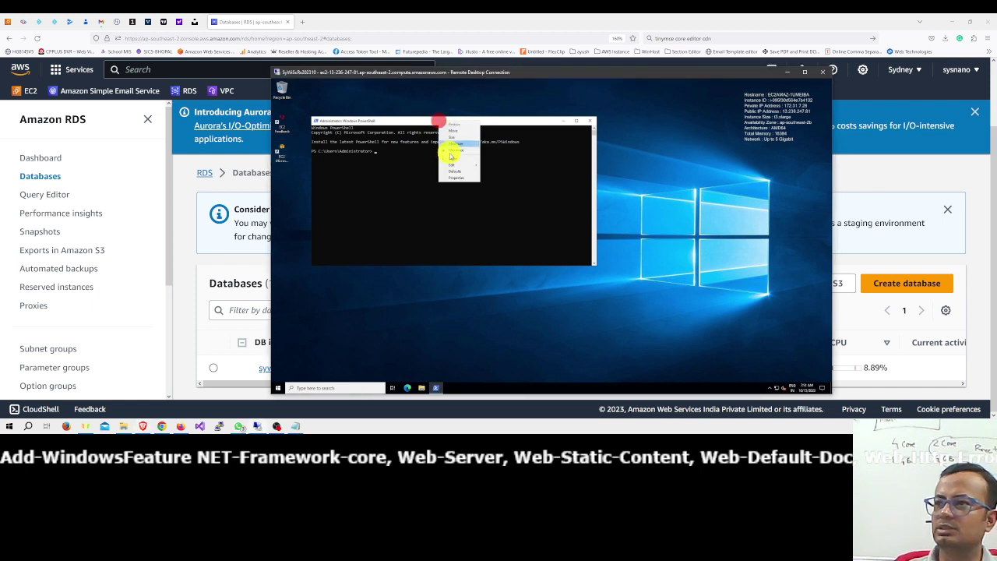
mouse_move(456, 162)
click(499, 178)
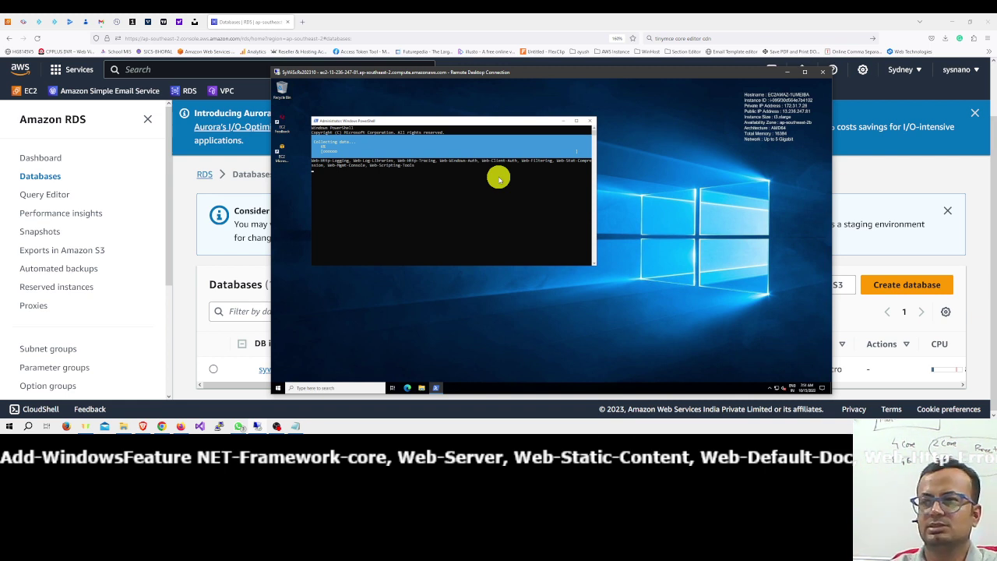
Step: Move the Remote Desktop window off the RDS navigation, check the Databases page, and return to the remote session
drag(503, 72, 640, 82)
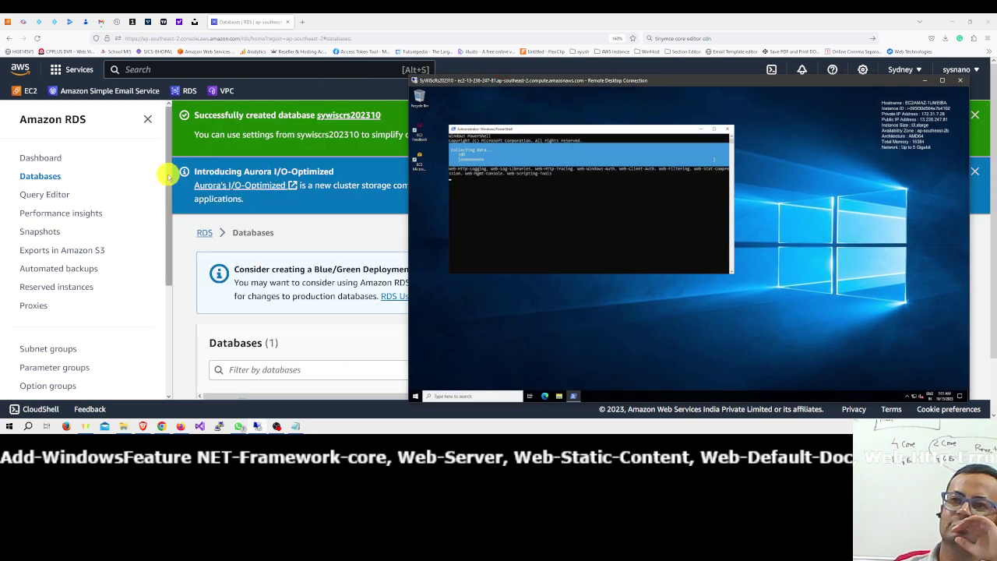
click(49, 176)
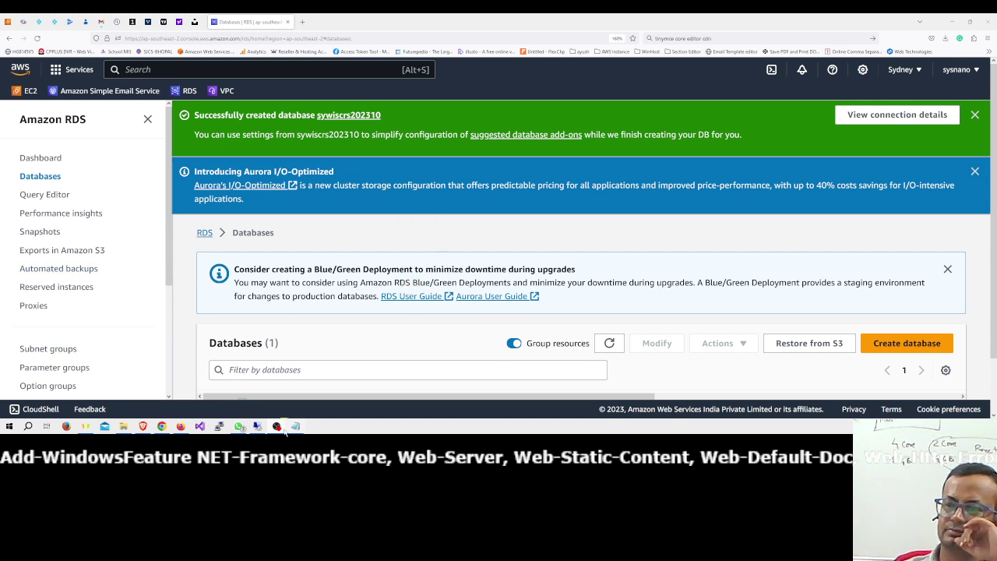
click(258, 426)
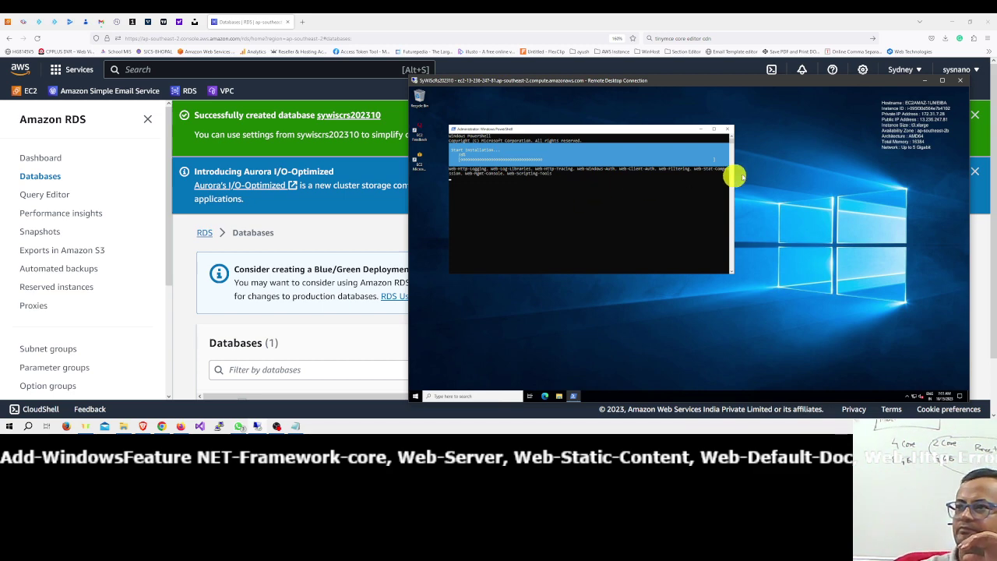
Step: Expand the Remote Desktop window and set its zoom to 100%
click(942, 80)
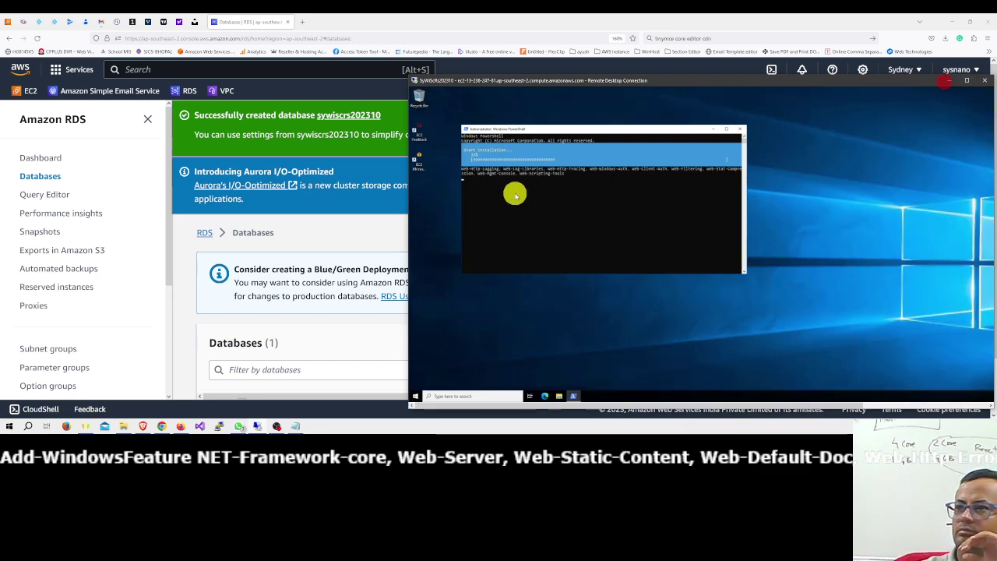
right_click(708, 82)
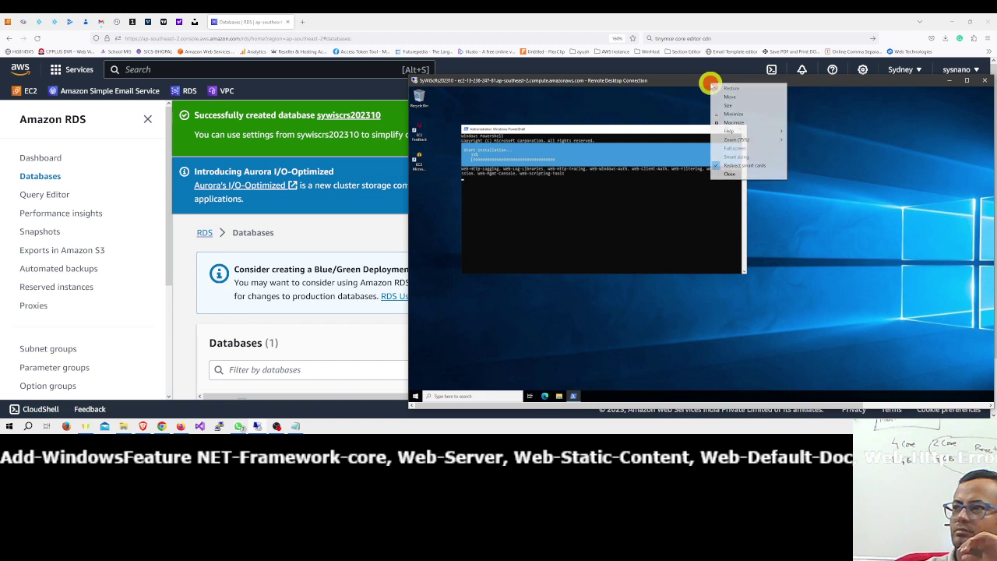
click(737, 139)
click(809, 159)
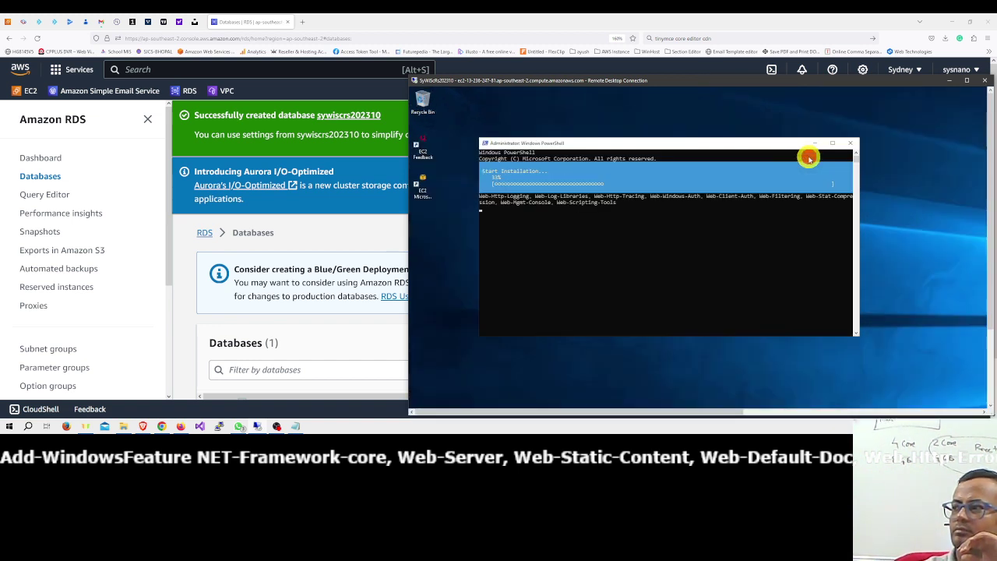
Step: Enable smart sizing for the Remote Desktop session and enlarge its window over the browser page
right_click(748, 82)
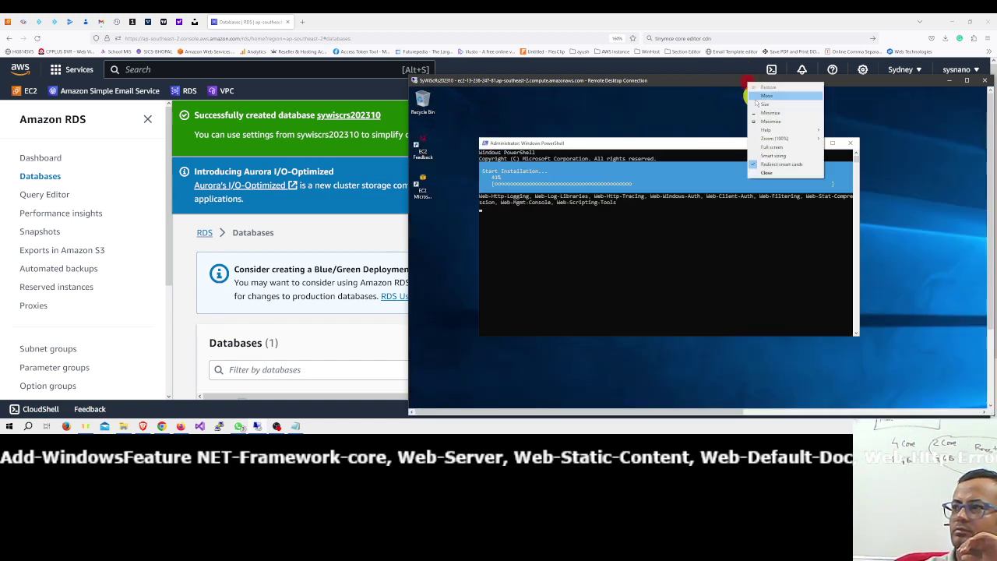
click(773, 155)
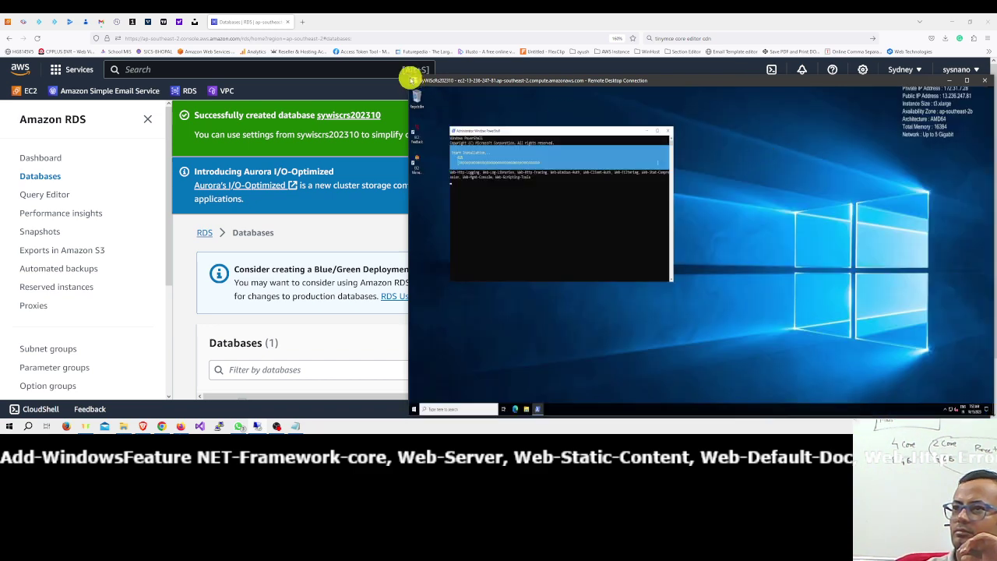
drag(411, 81, 277, 51)
Step: Show the remote session in full screen to move the PowerShell window toward the desktop's center, then restore the windowed view
double_click(344, 56)
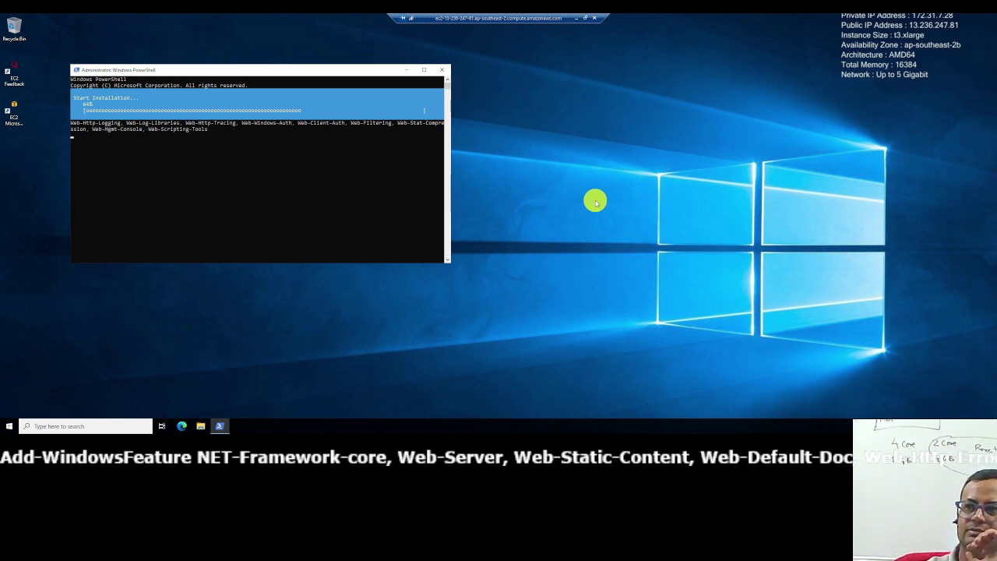
drag(373, 67, 729, 123)
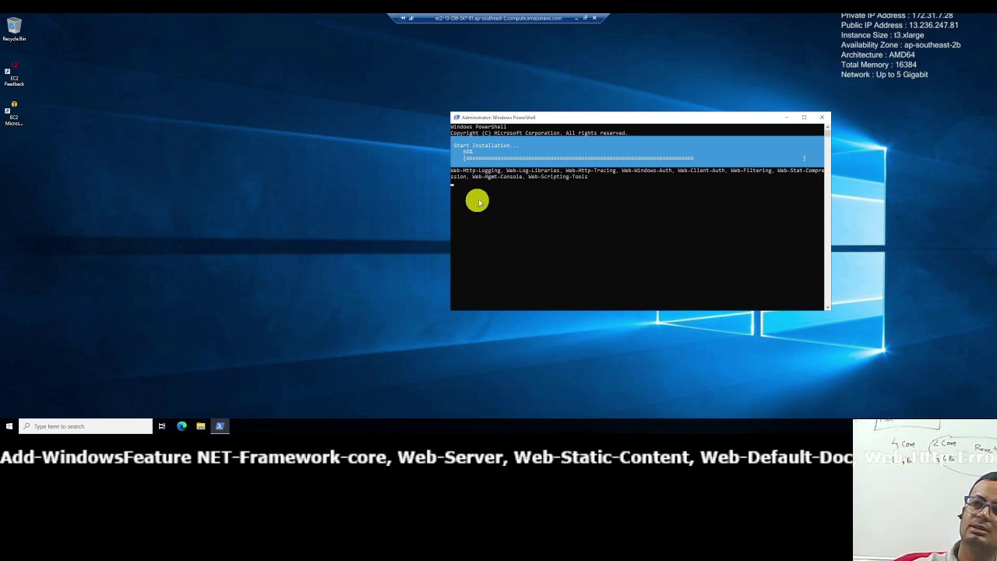
click(584, 17)
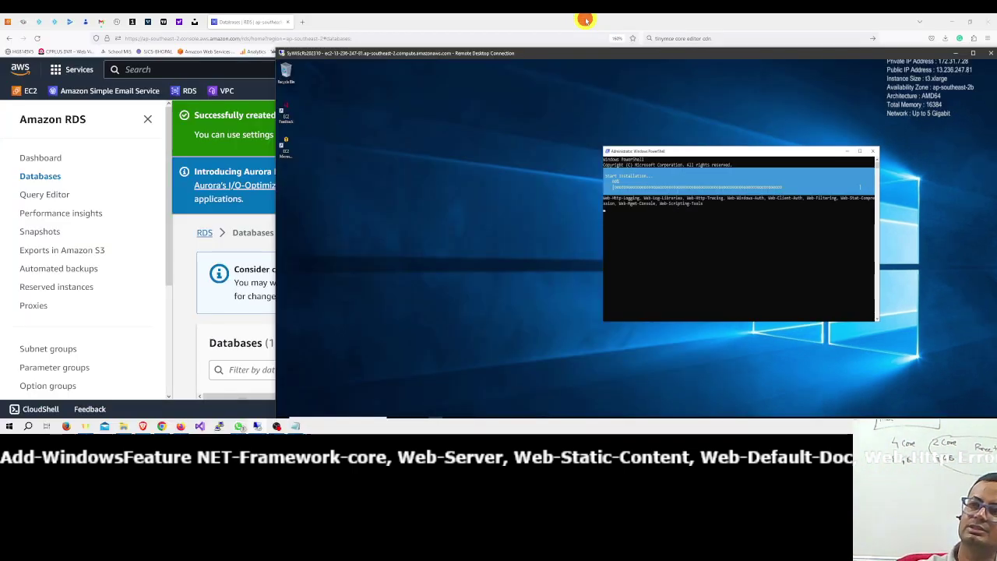
Step: Switch to the RDS Databases page, select sywiscrs202310, and examine the actions available for it
click(186, 228)
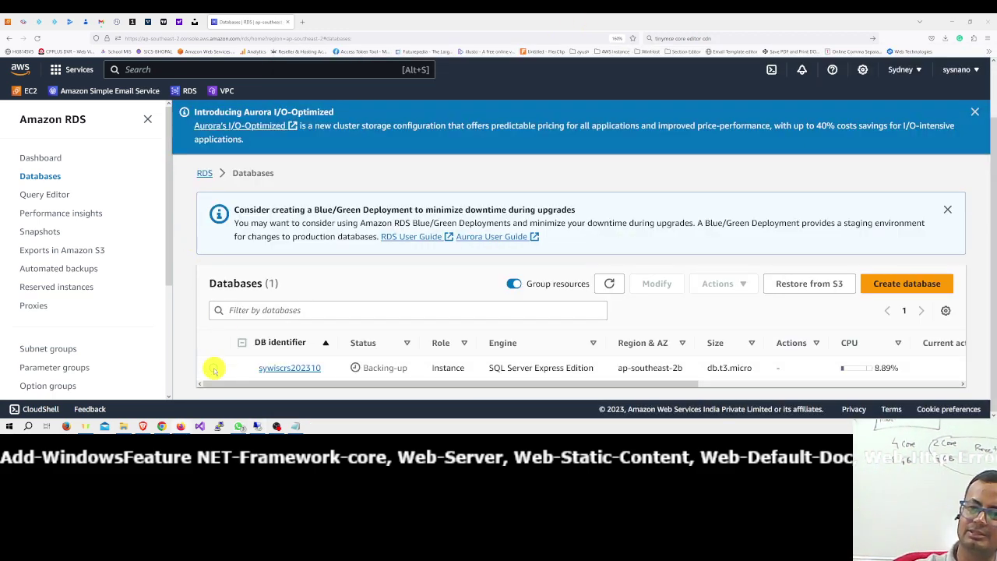
click(214, 367)
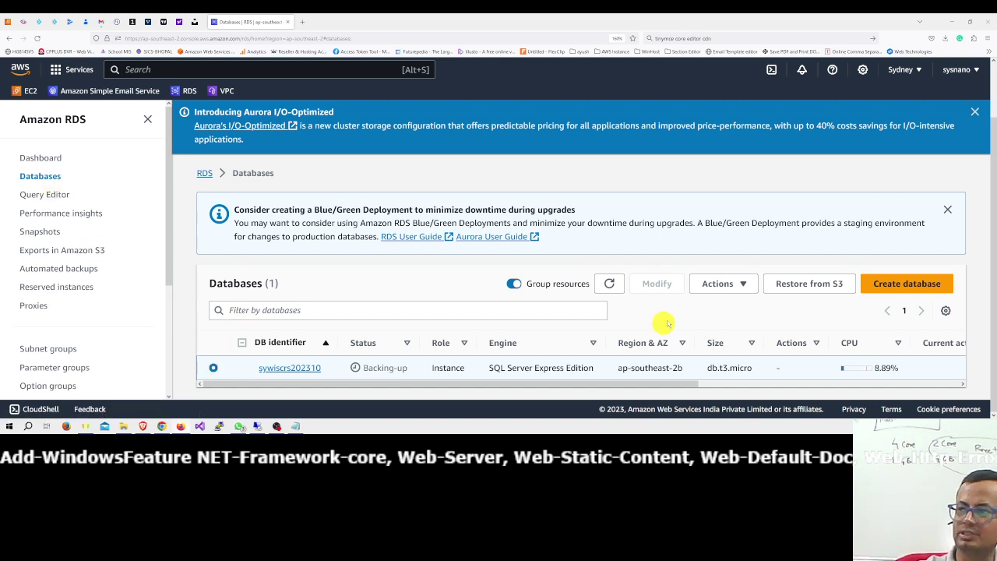
click(725, 291)
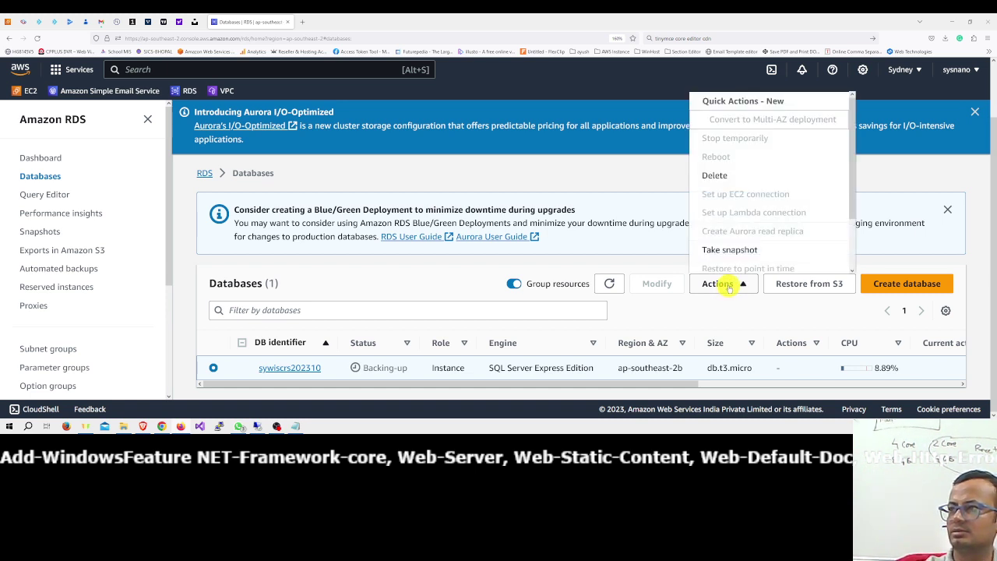
click(645, 302)
Step: Refresh the Databases list repeatedly to check the status of sywiscrs202310
click(613, 286)
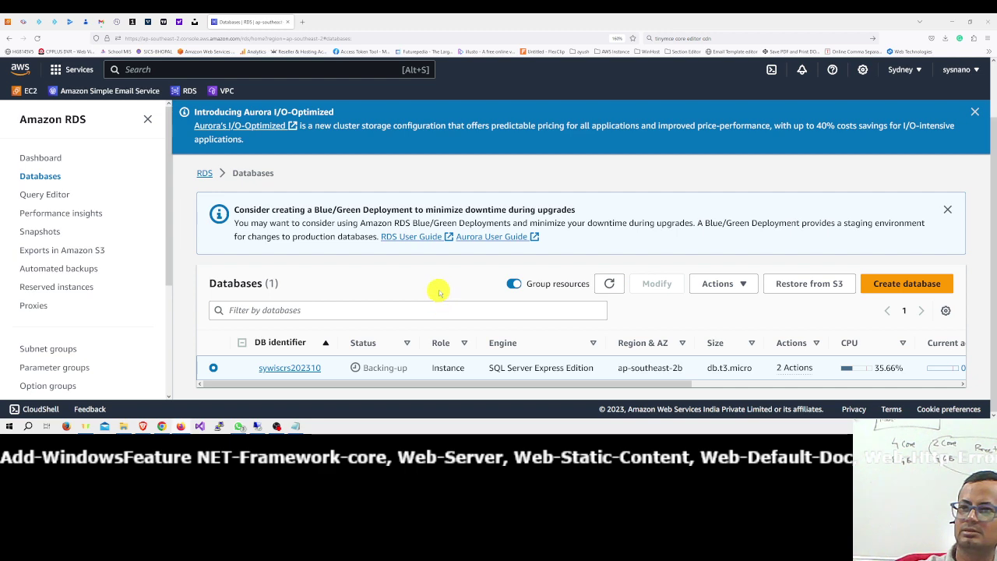
click(613, 286)
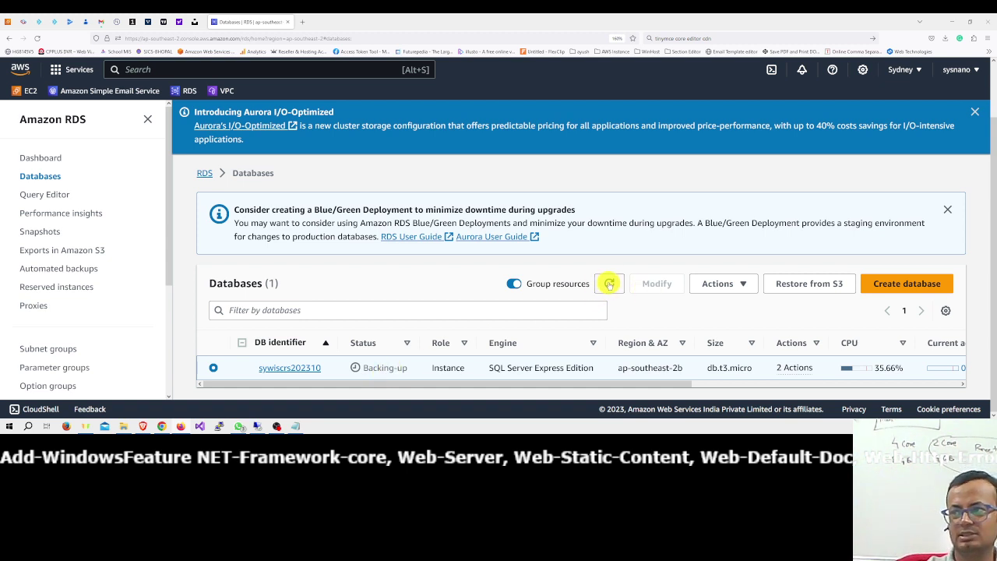
click(609, 283)
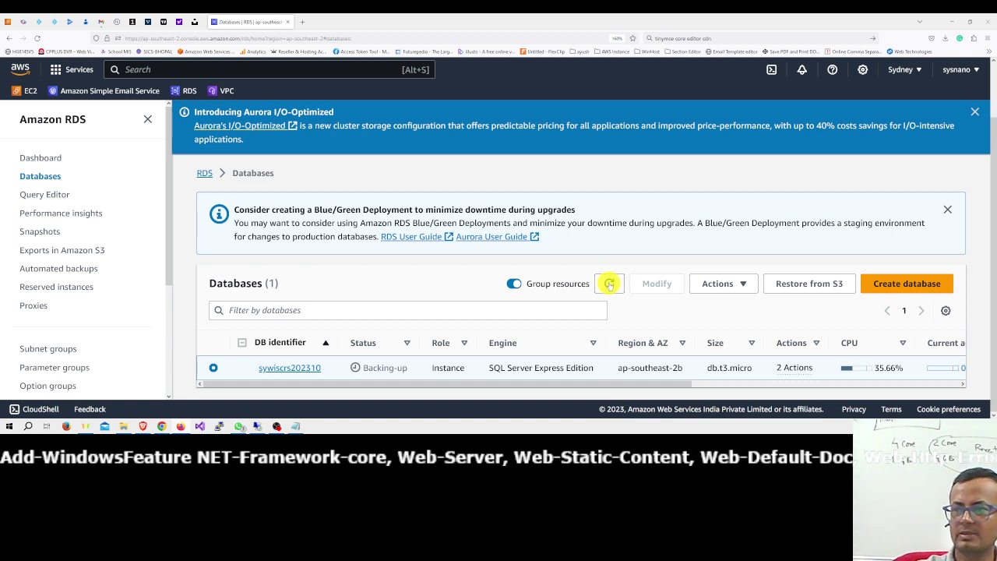
drag(363, 368, 406, 368)
click(612, 287)
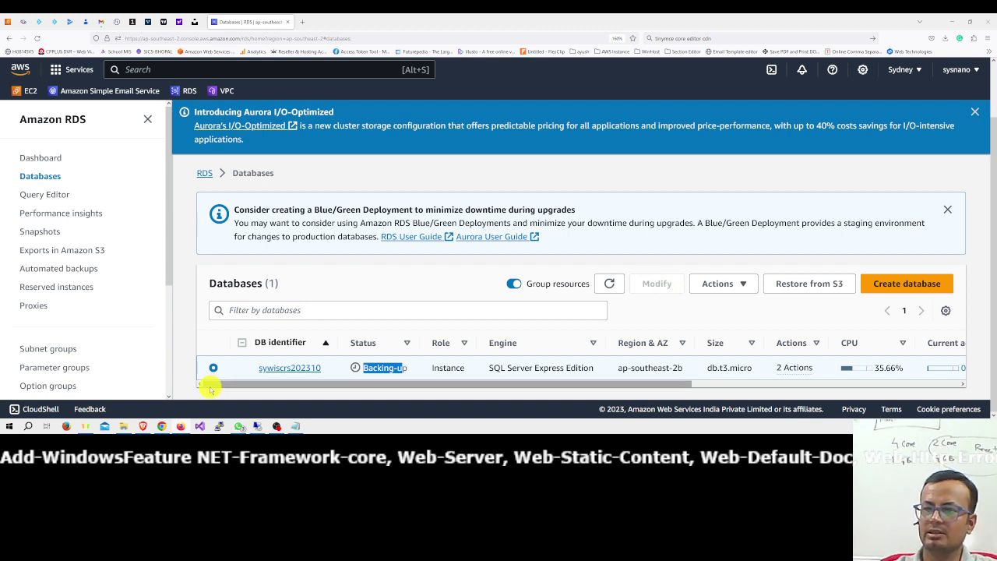
Step: Check the feature installation's progress in the Remote Desktop session, then minimize the session window
click(256, 425)
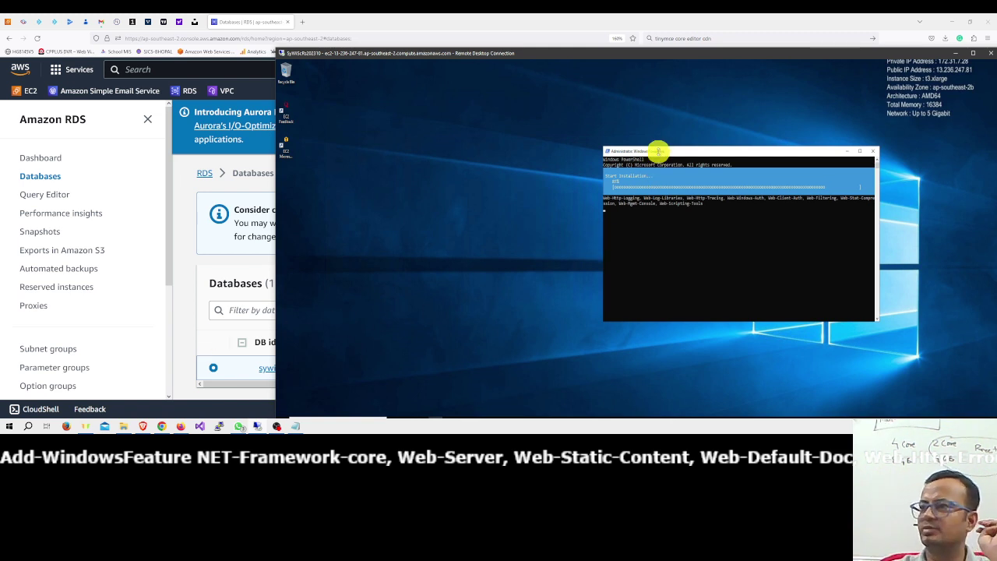
drag(657, 146, 654, 134)
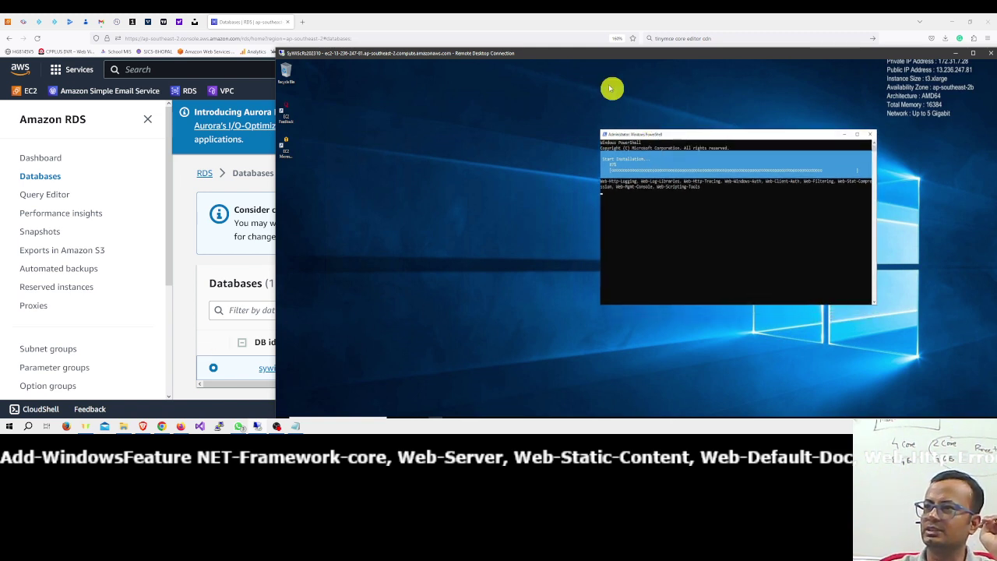
click(955, 53)
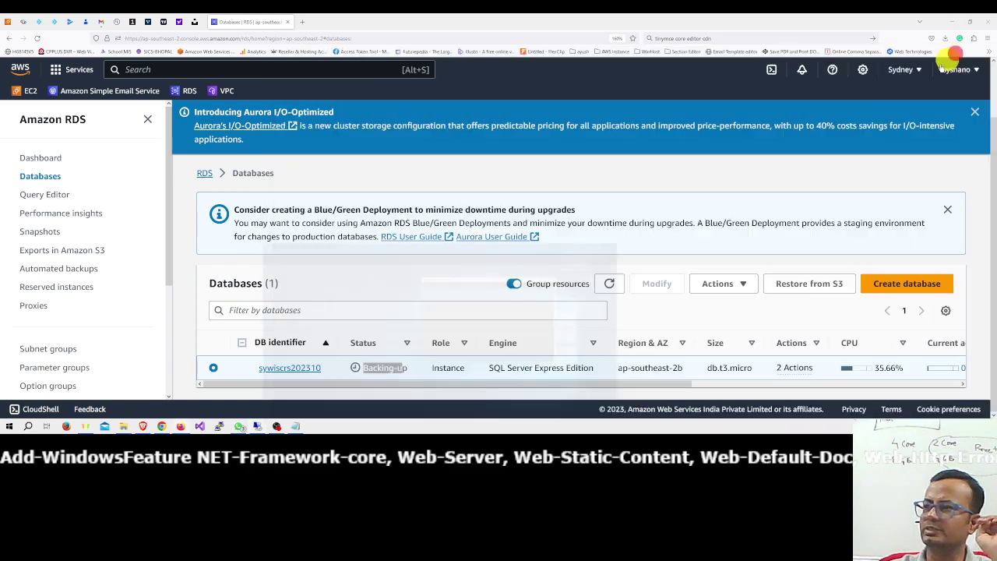
Step: Refresh the Databases list again and look over the RDS navigation and the database creation banner
click(610, 284)
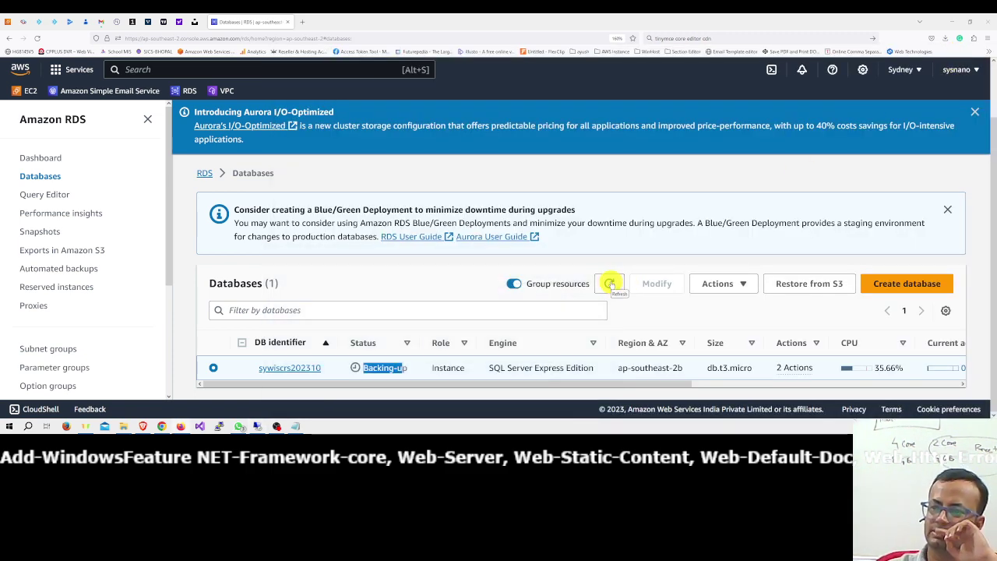
scroll(148, 249, down, 3)
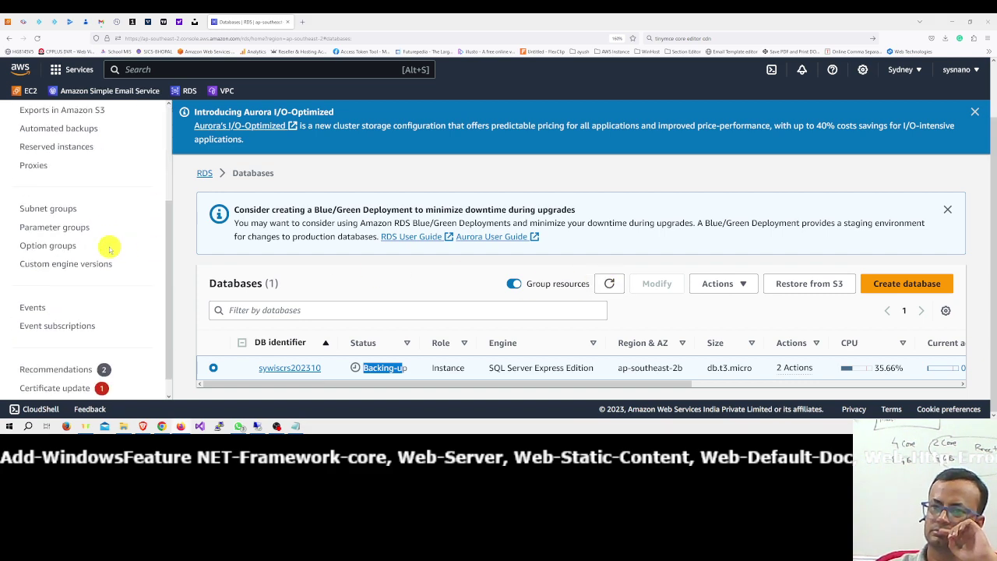
scroll(109, 248, up, 3)
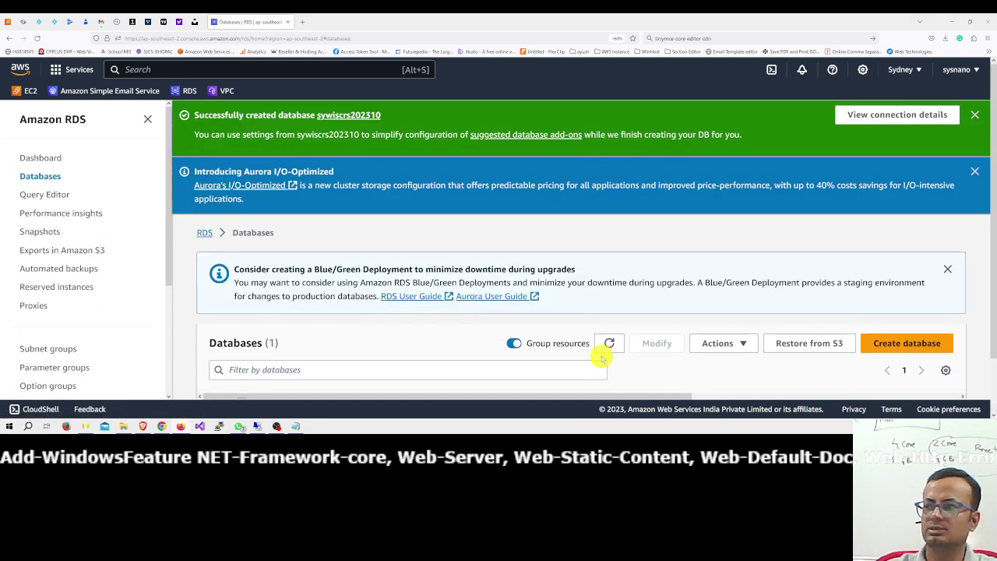
click(609, 284)
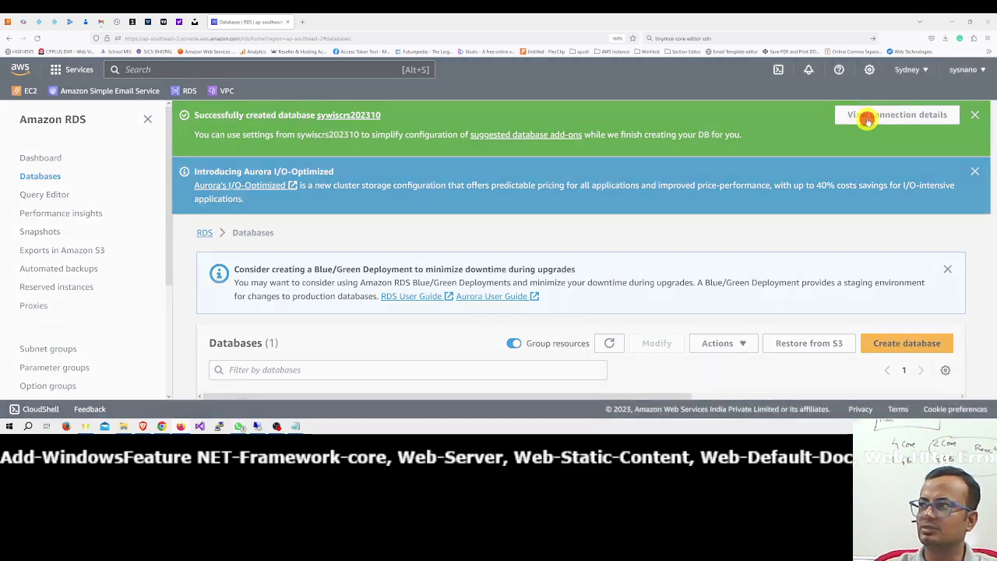
Step: Open the connection details of database sywiscrs202310 and copy its endpoint
click(866, 117)
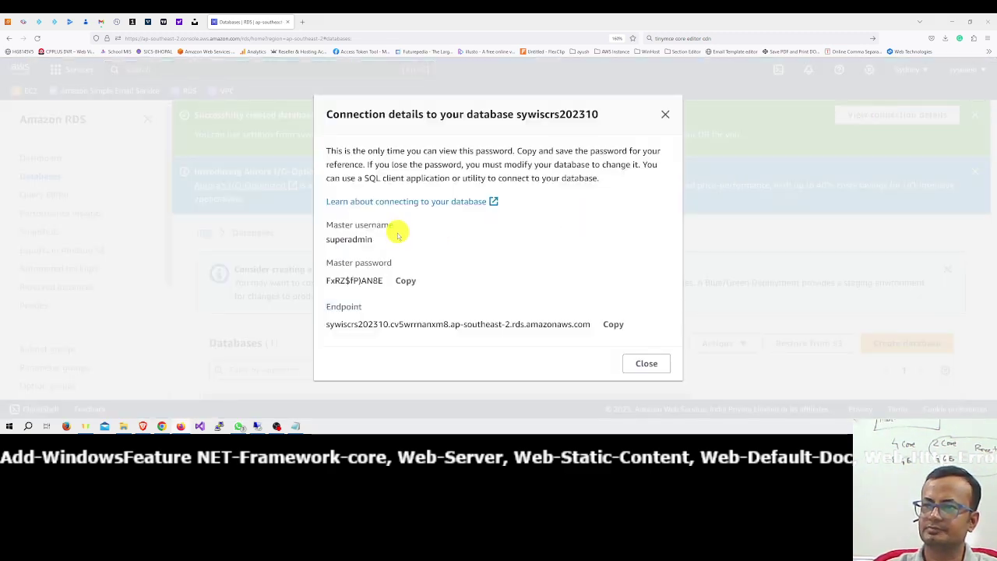
click(613, 324)
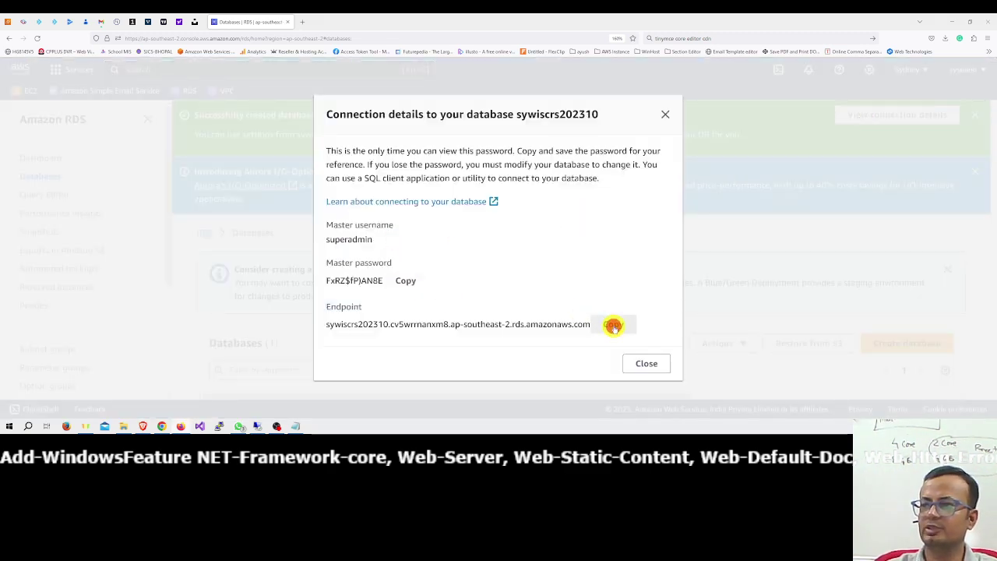
Step: Copy the master password of database sywiscrs202310, close its connection details and refresh the database list
click(297, 426)
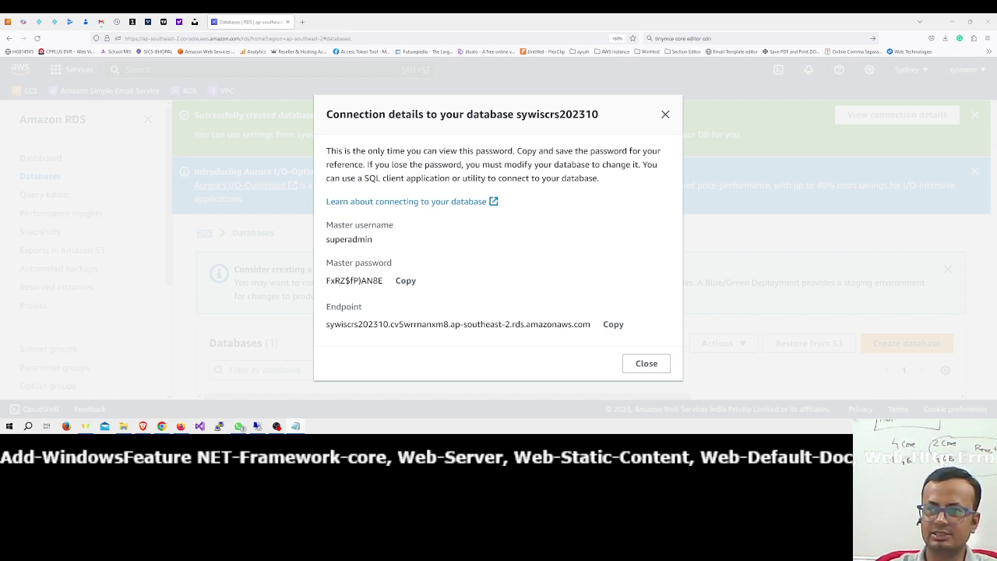
click(406, 280)
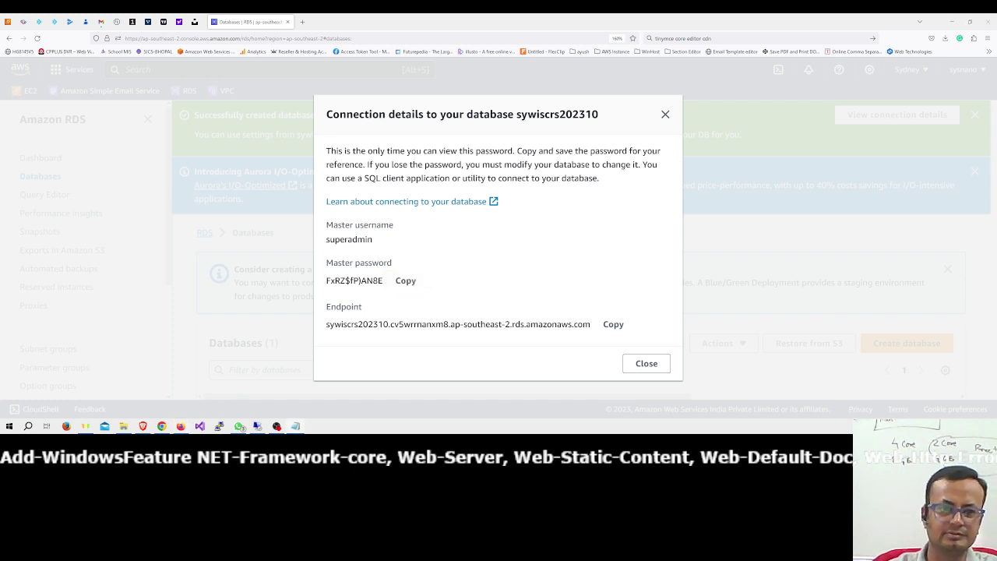
click(639, 363)
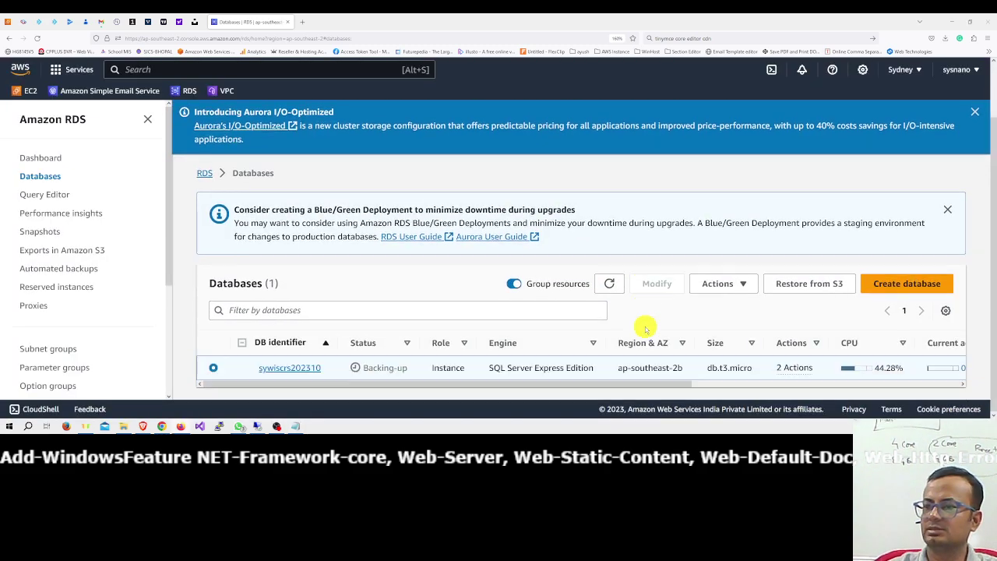
click(608, 283)
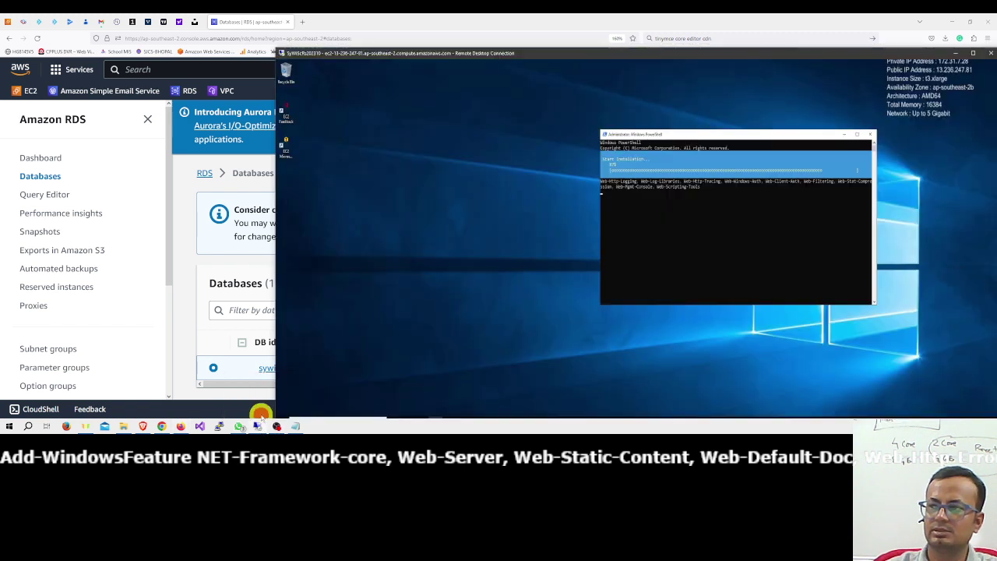
Step: Switch to the Remote Desktop session, expand it to full screen and minimize its PowerShell window
click(261, 413)
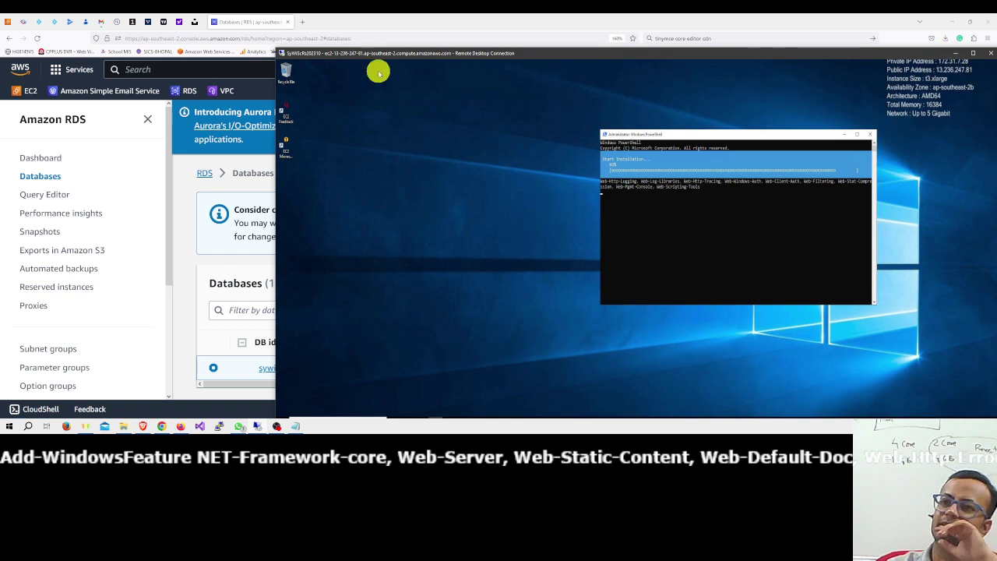
drag(275, 91, 491, 78)
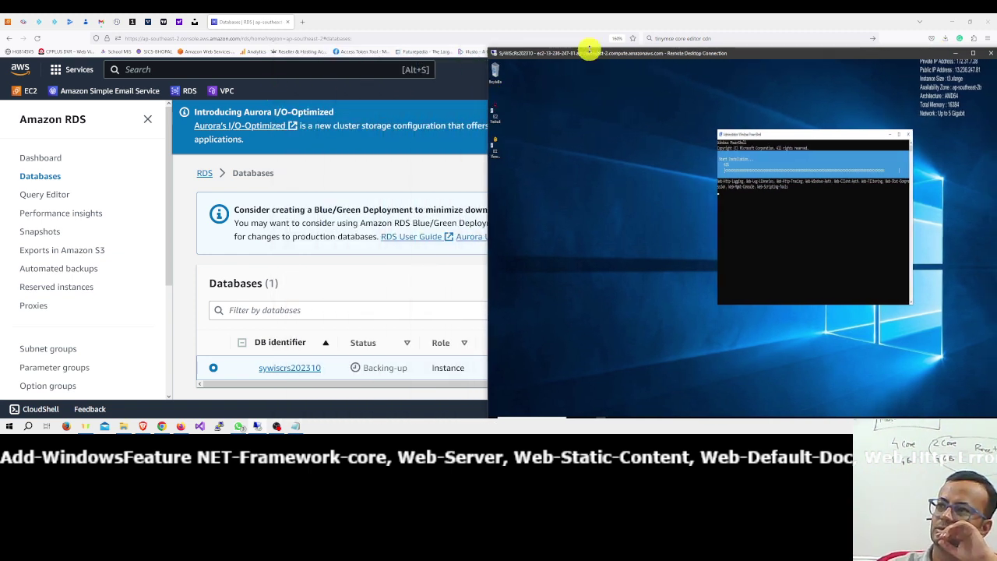
drag(591, 49, 174, 65)
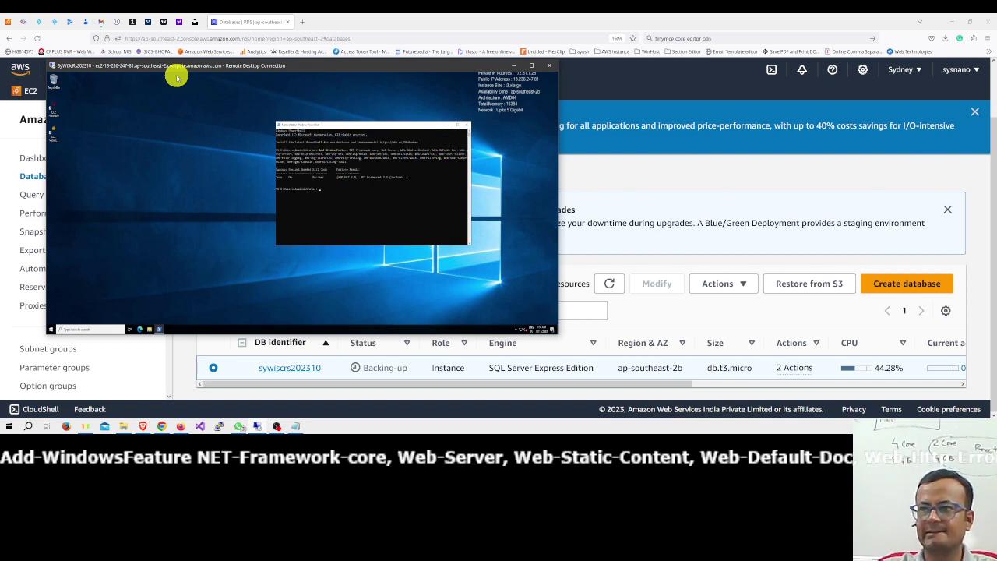
click(409, 193)
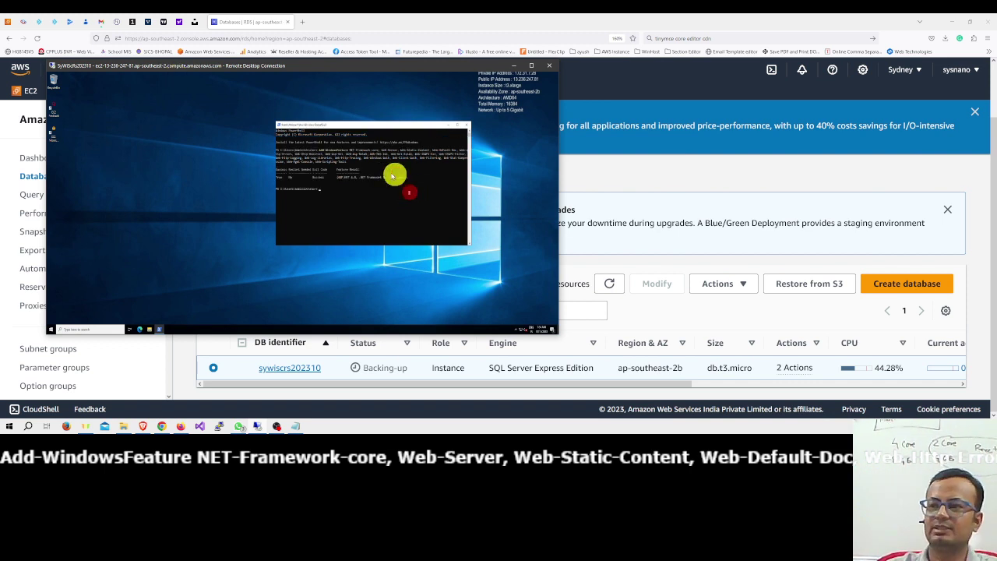
click(532, 66)
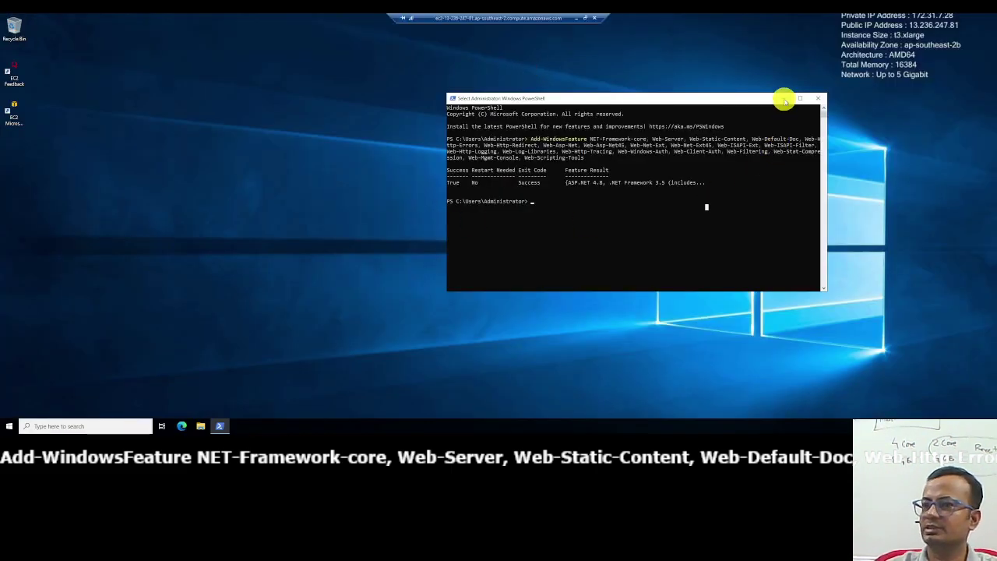
click(783, 100)
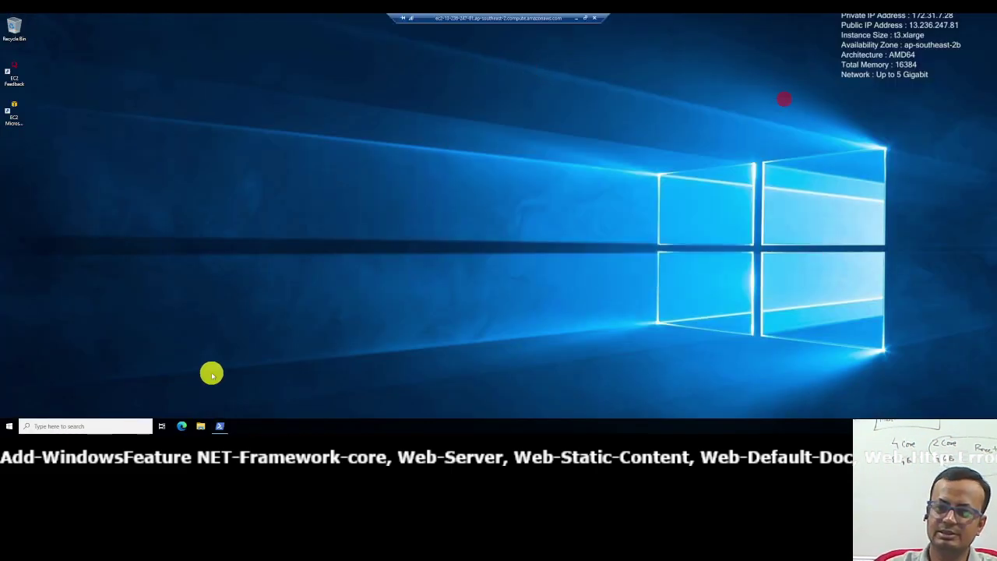
Step: Open Microsoft Edge on the server and complete its first-run setup without importing or sharing data, closing the extra tab
click(187, 424)
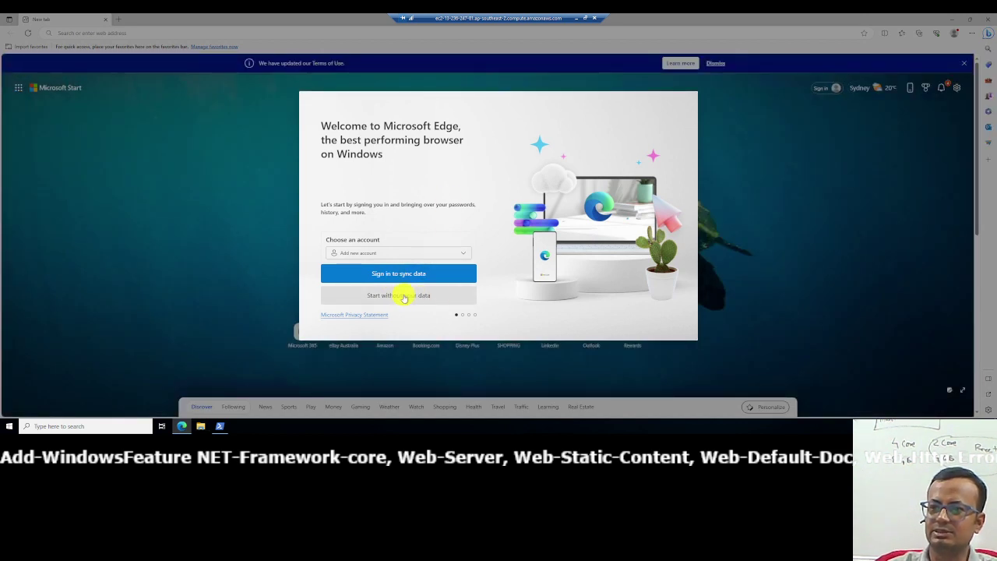
click(403, 296)
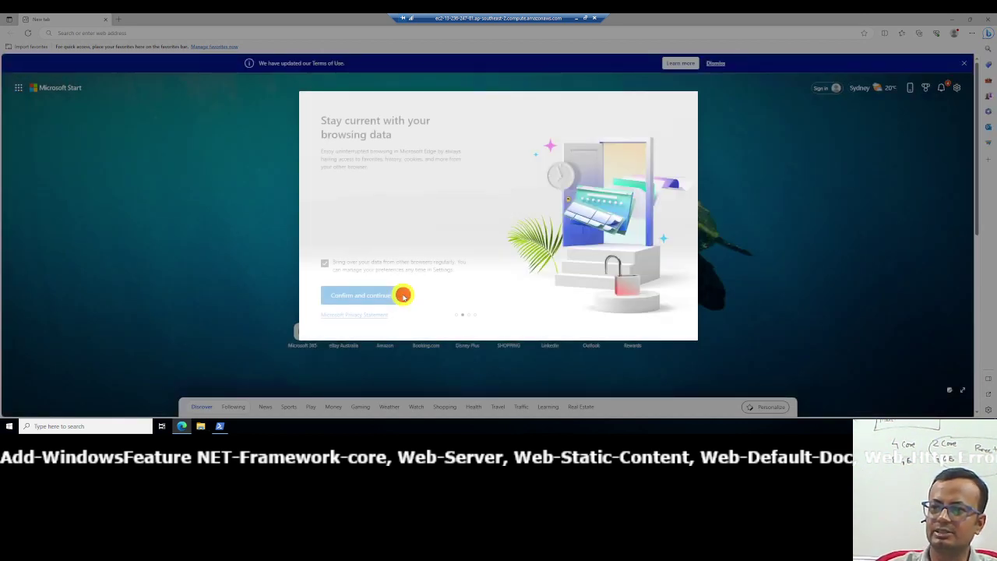
click(324, 265)
click(349, 295)
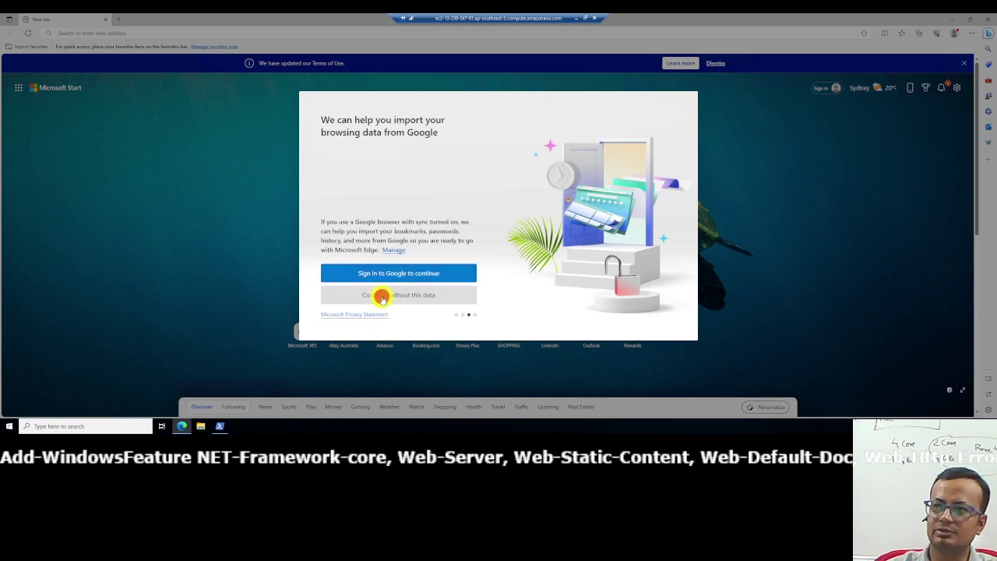
click(382, 295)
click(324, 260)
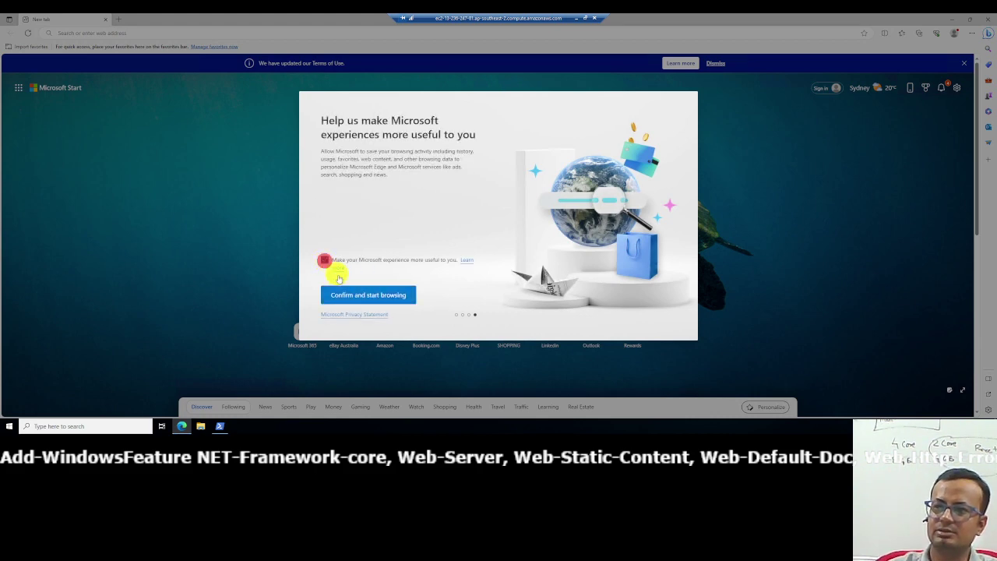
click(364, 293)
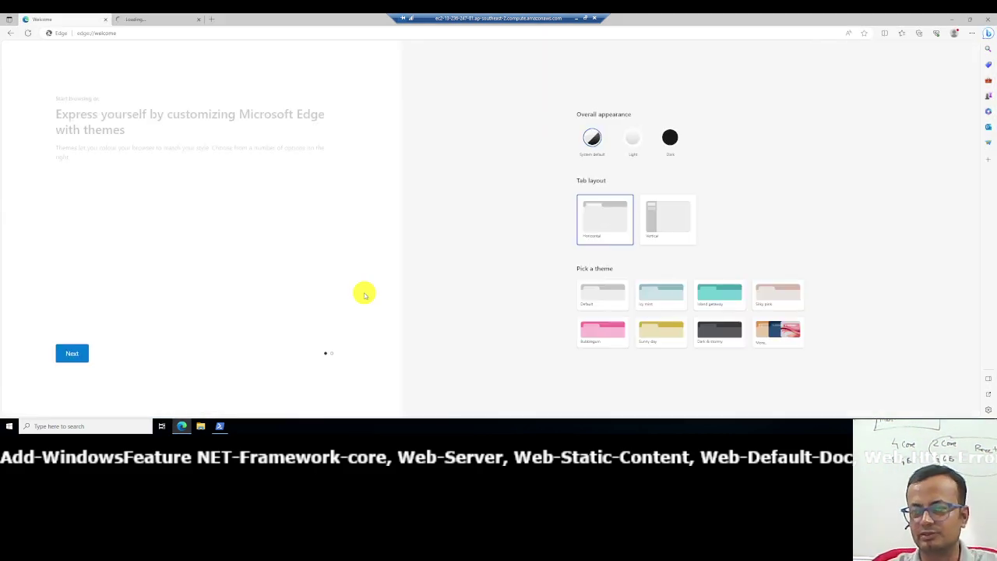
click(199, 19)
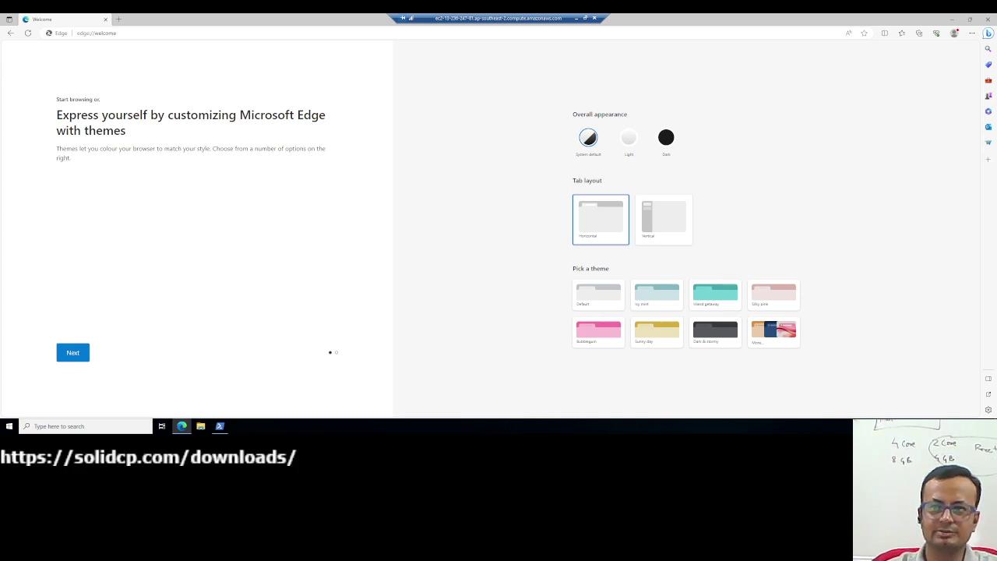
click(193, 36)
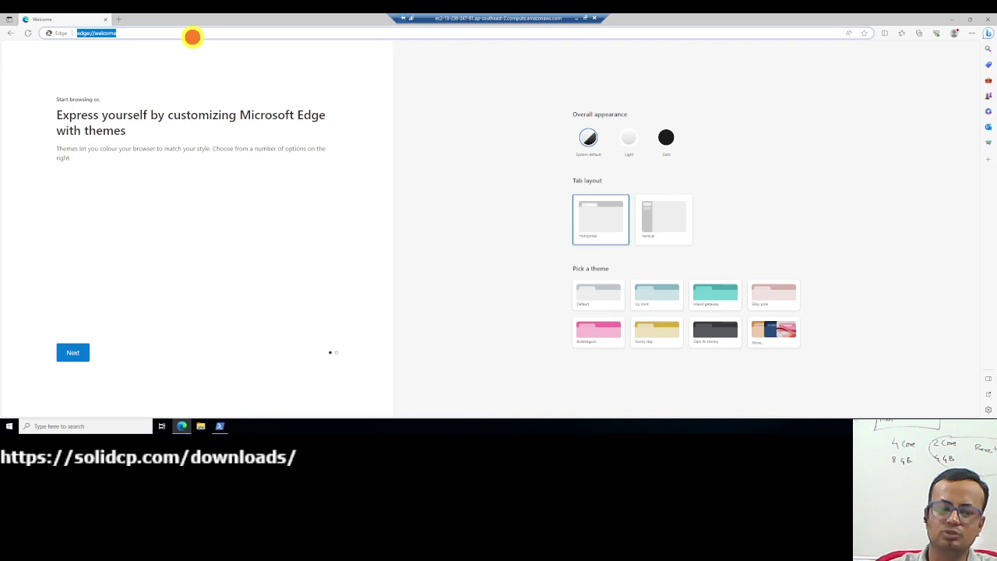
text(https://solidcp.com/downloads/)
key(Return)
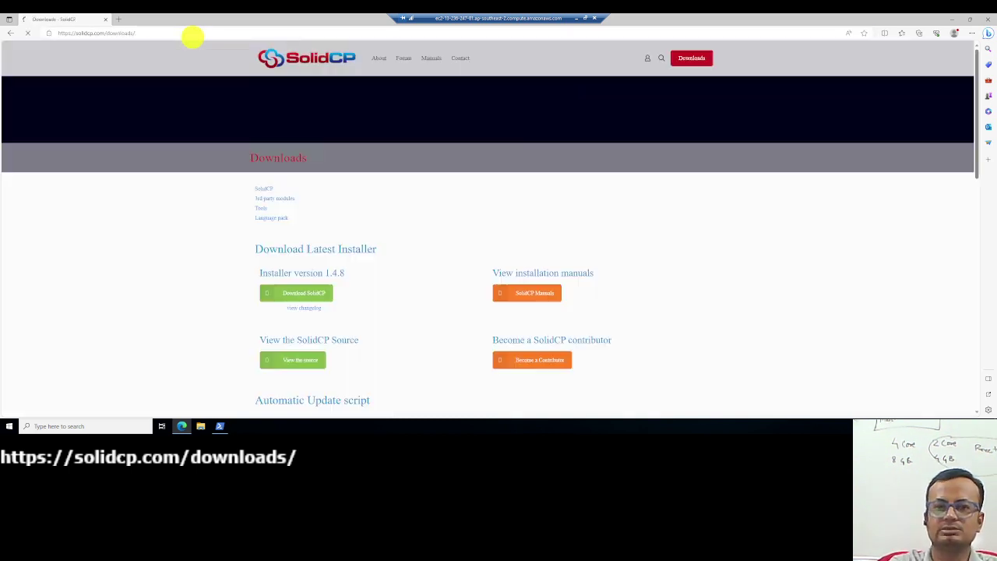
click(309, 280)
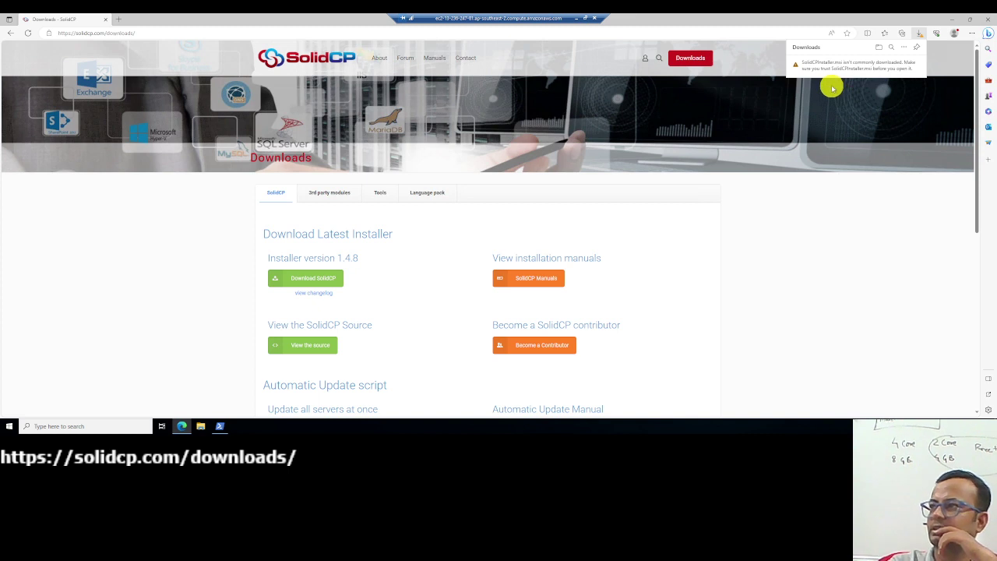
Step: Keep the flagged SolidCPInstaller.msi download despite the browser's trust warning
mouse_move(836, 70)
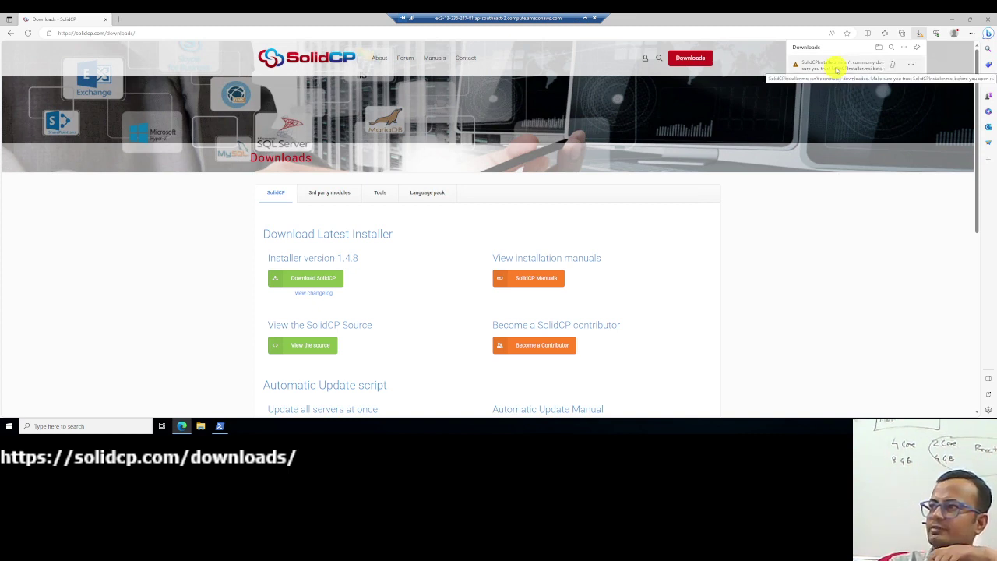
click(911, 65)
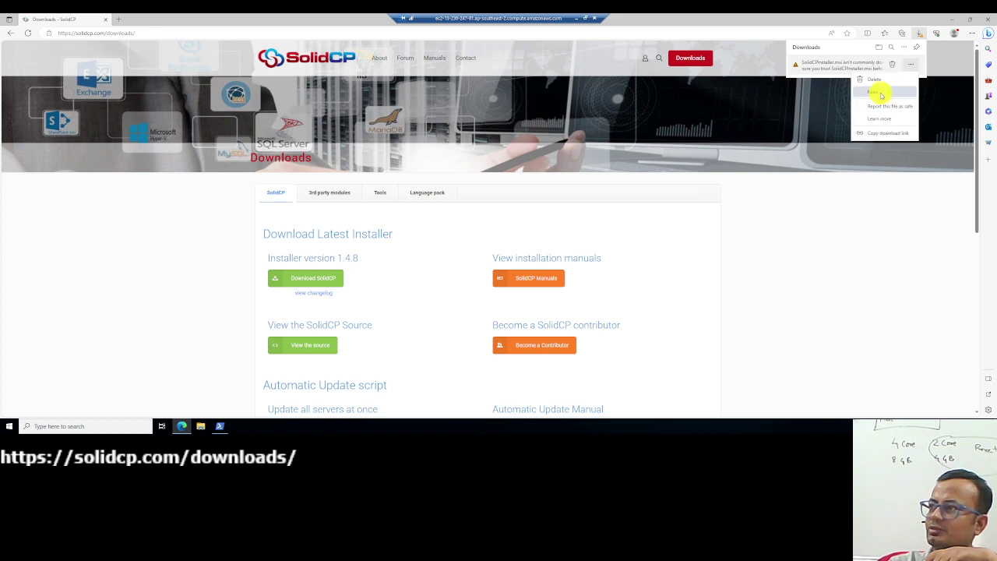
click(876, 92)
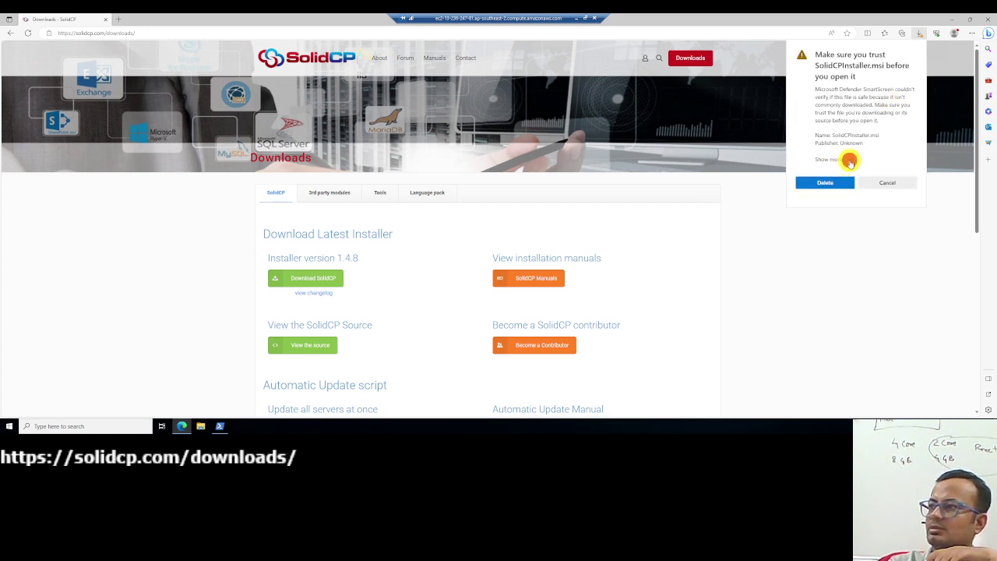
click(849, 163)
click(840, 176)
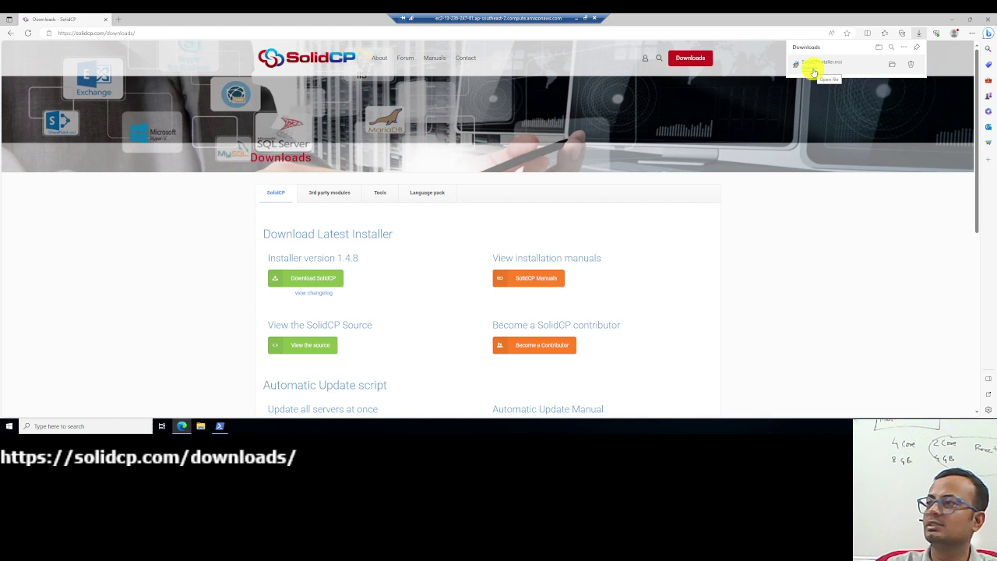
Step: Run SolidCPInstaller.msi, accept the license agreement and complete the setup wizard, closing the browser
click(813, 70)
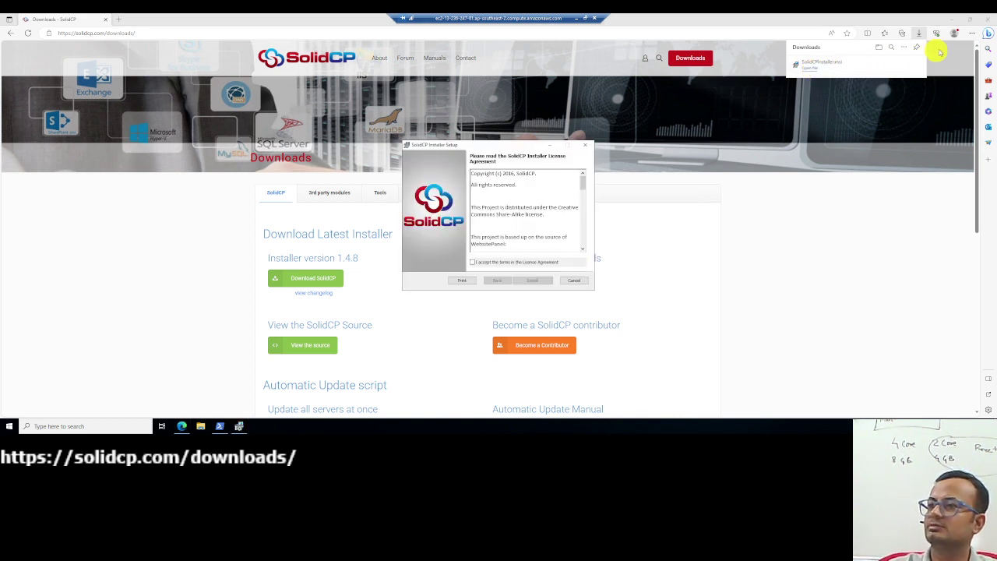
click(472, 263)
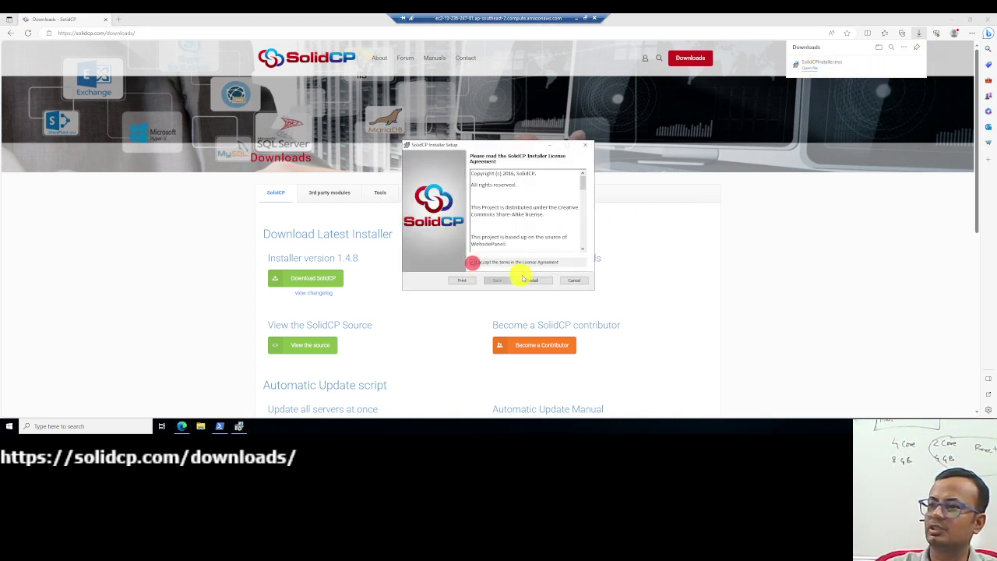
click(532, 281)
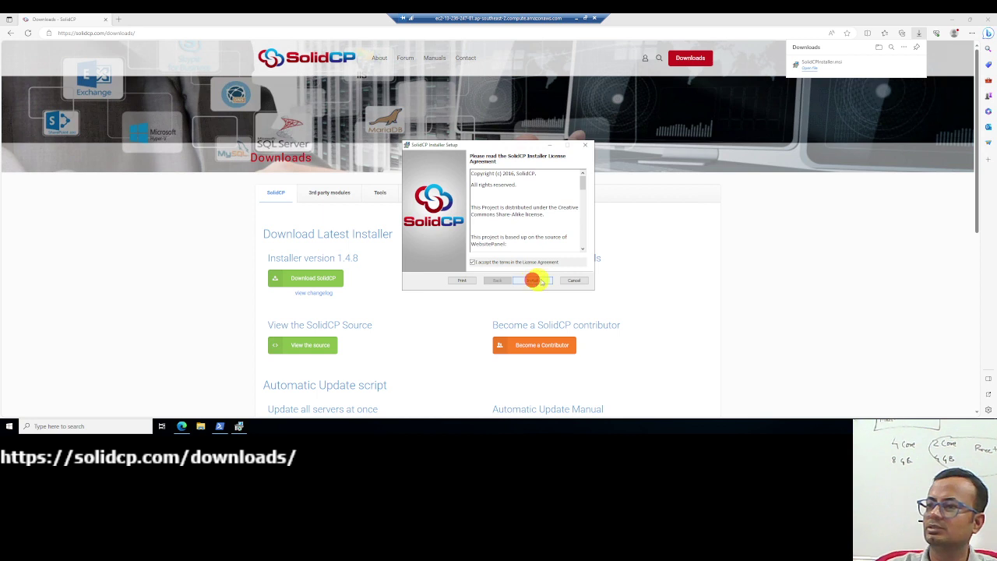
click(986, 23)
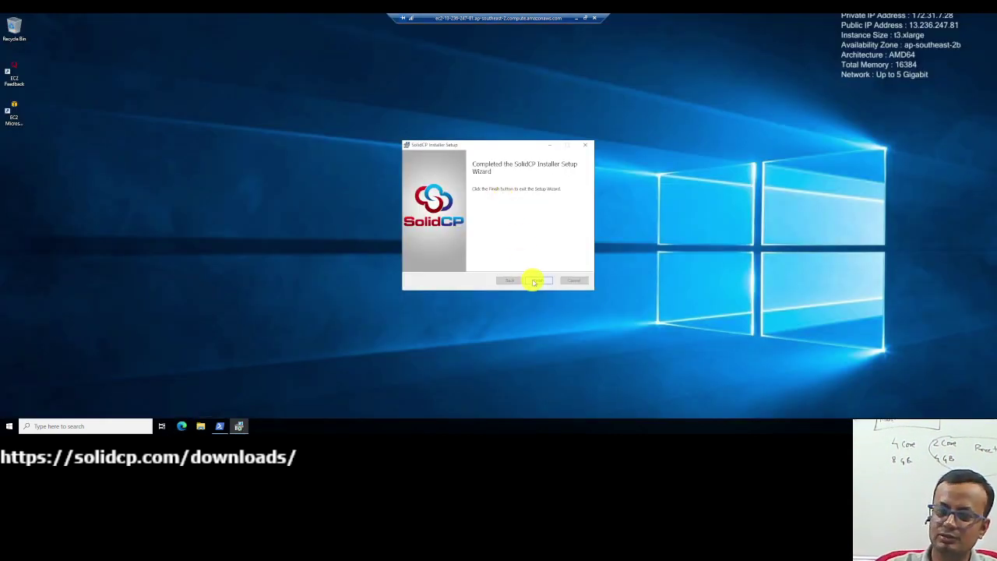
click(537, 281)
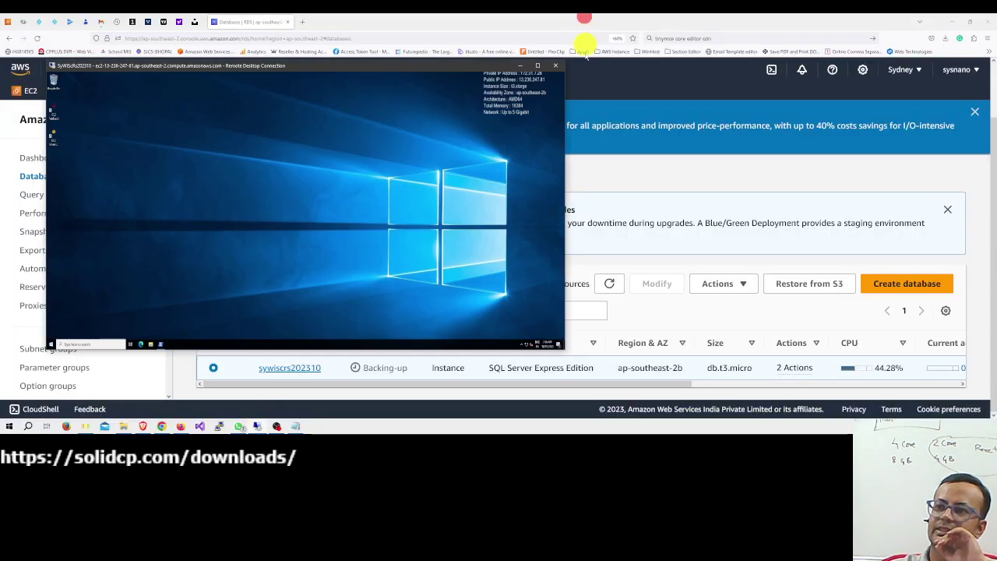
Step: Search the full-screen server for "solid" and launch the SolidCP Installer app
click(584, 17)
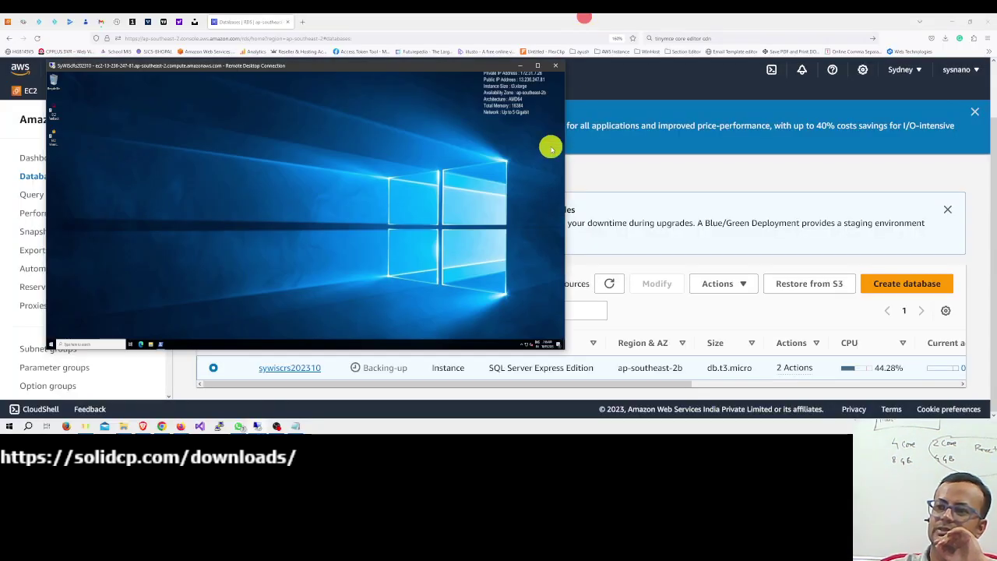
click(537, 65)
click(106, 426)
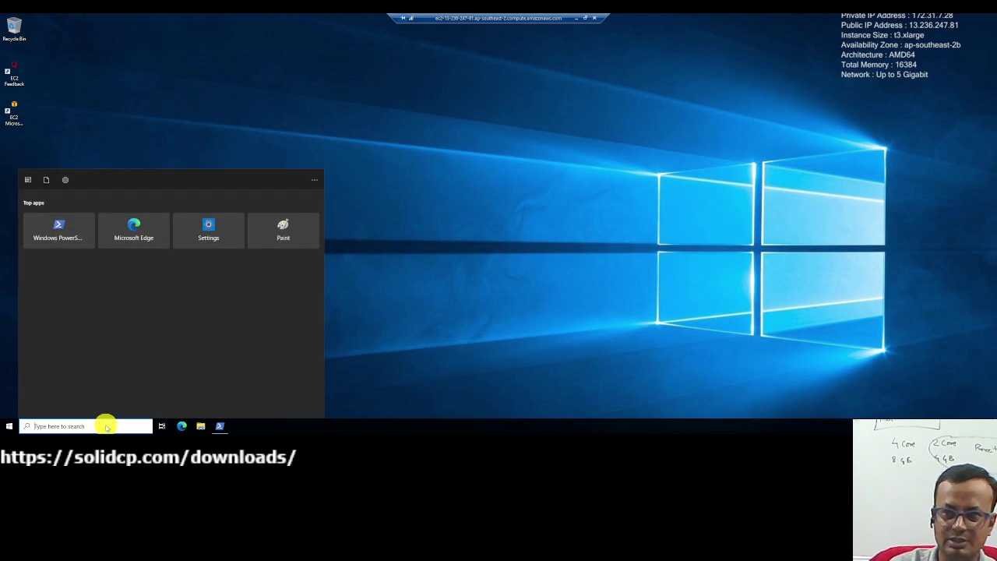
text(solid)
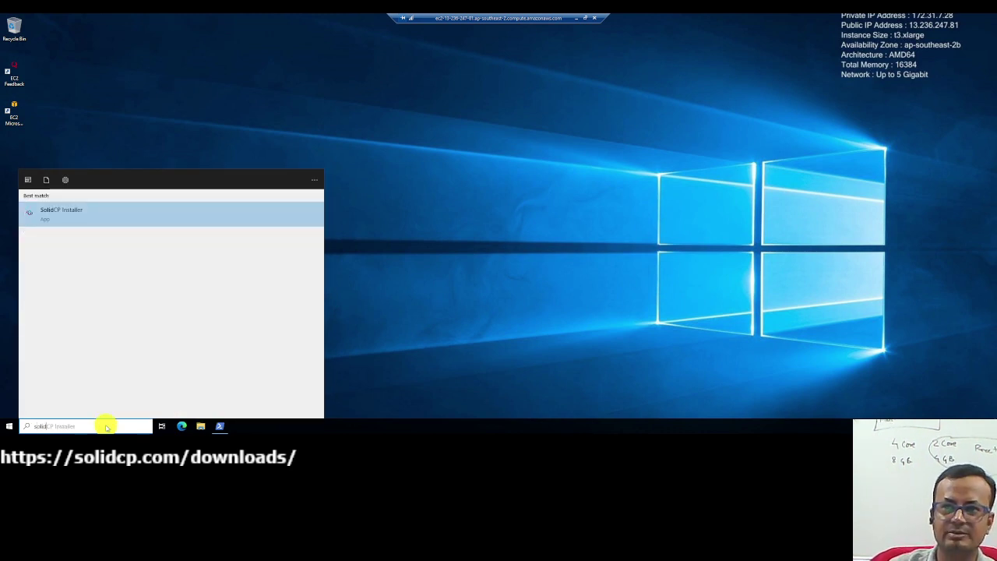
click(70, 214)
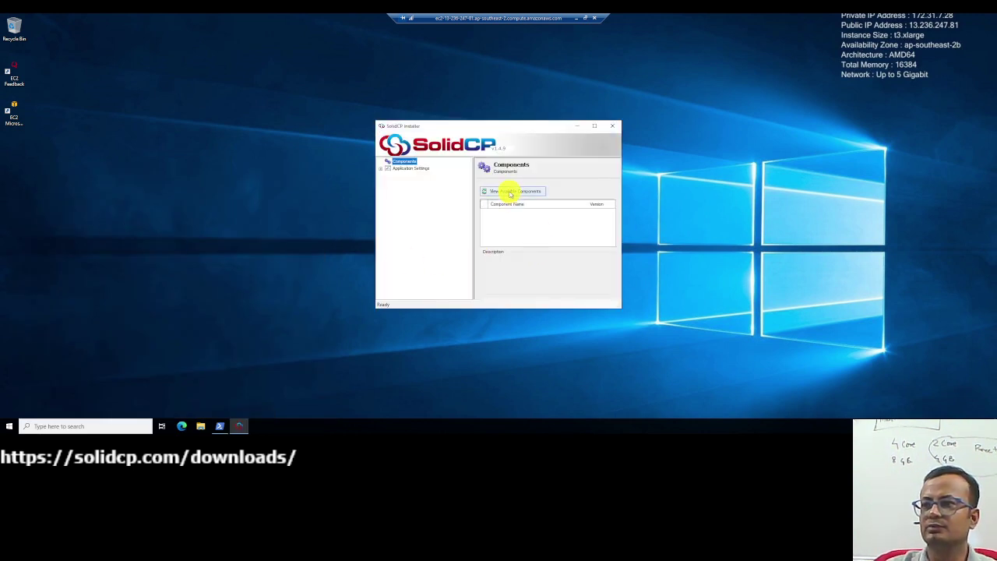
Step: Start installing SolidCP Standalone Server Setup from the available components and reduce the remote session from full screen
click(510, 193)
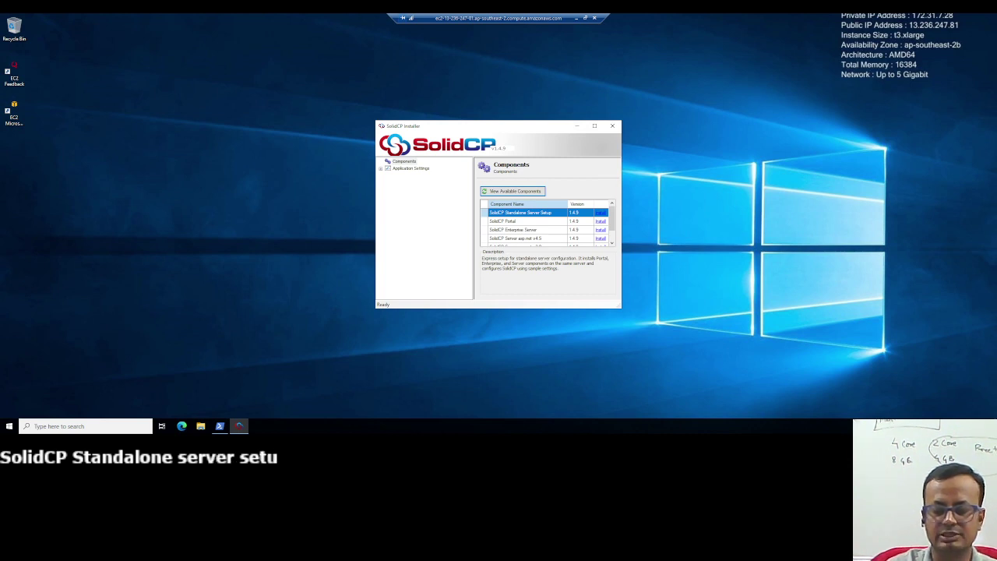
click(600, 215)
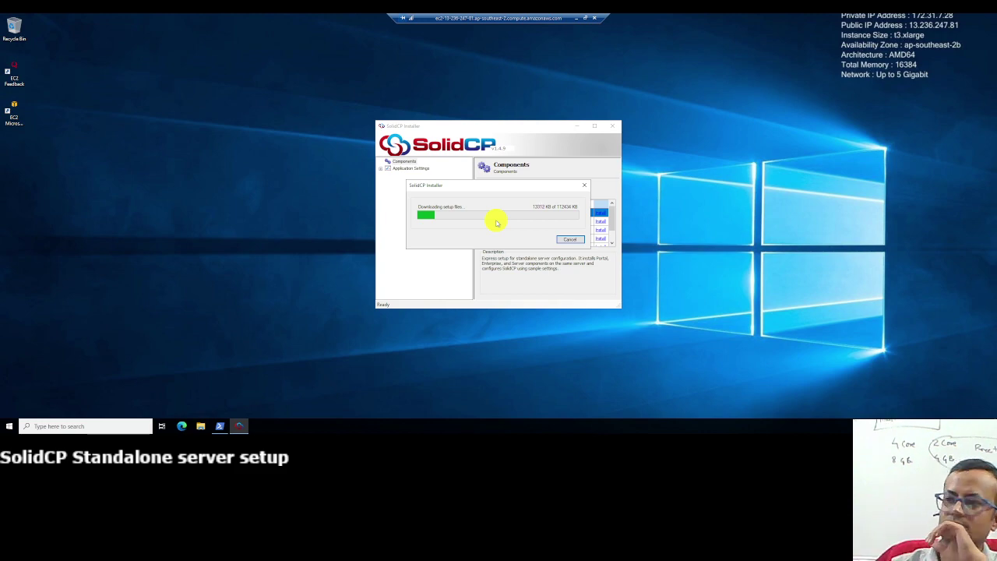
click(586, 21)
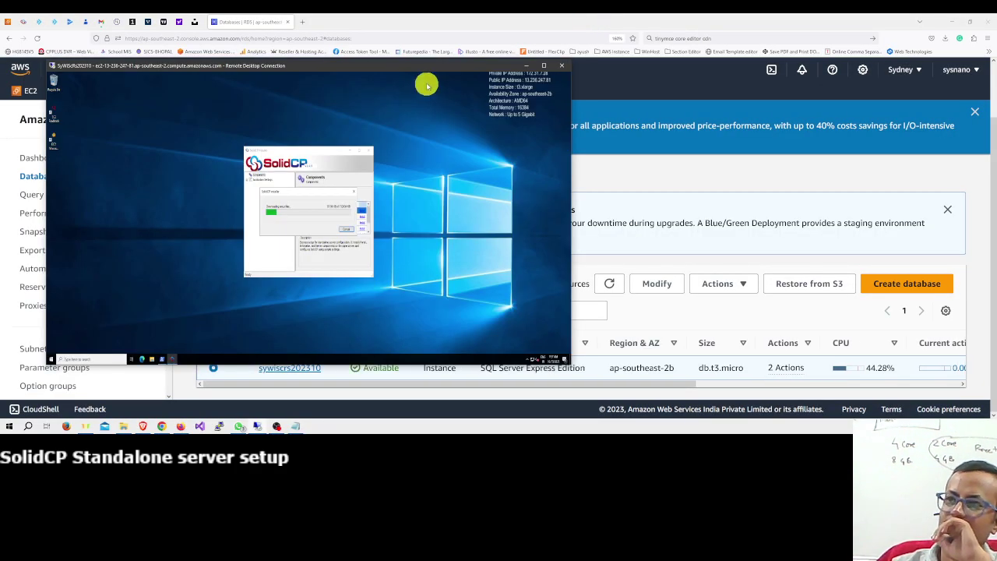
Step: Switch to the AWS console and open the modification form for the sywiscrs202310 database instance
click(670, 166)
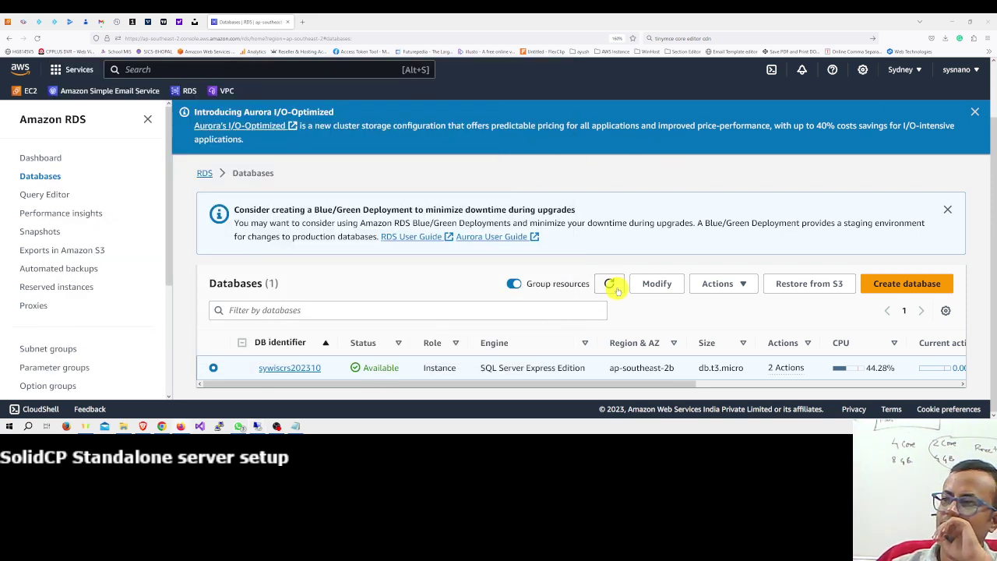
click(215, 368)
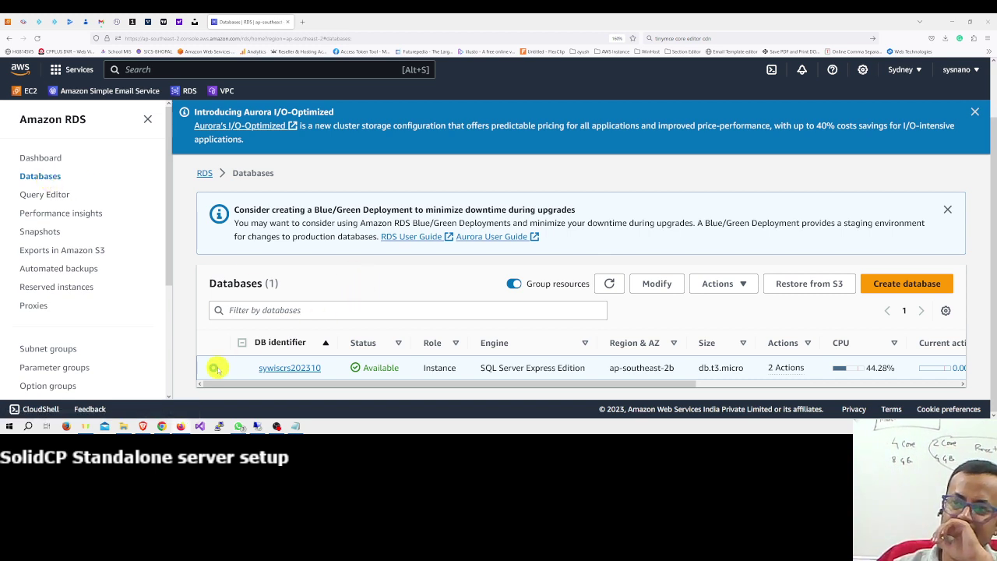
click(667, 284)
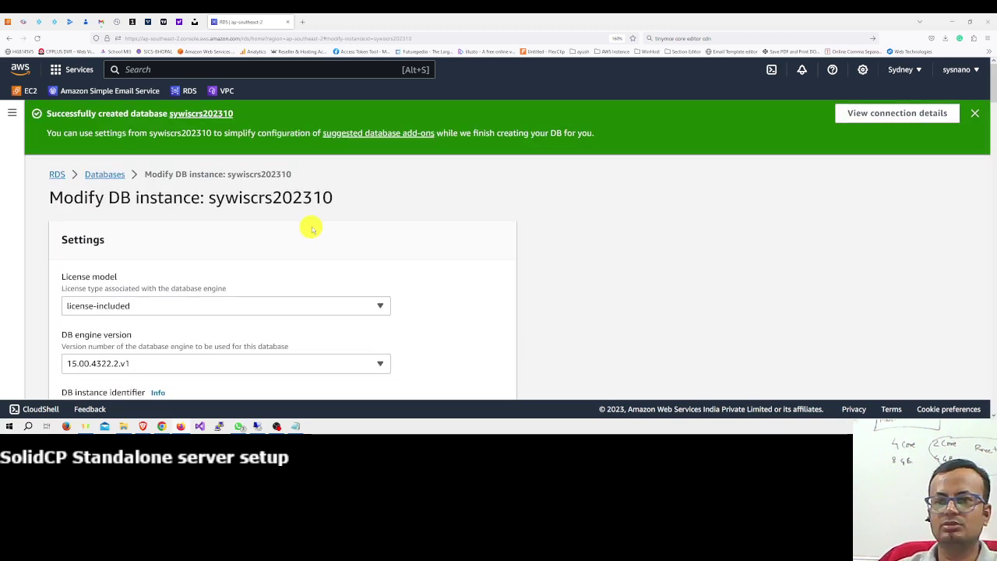
Step: Examine the database instance's modification settings, from the license model and master password through to the additional configuration
scroll(312, 228, down, 2)
scroll(312, 228, down, 4)
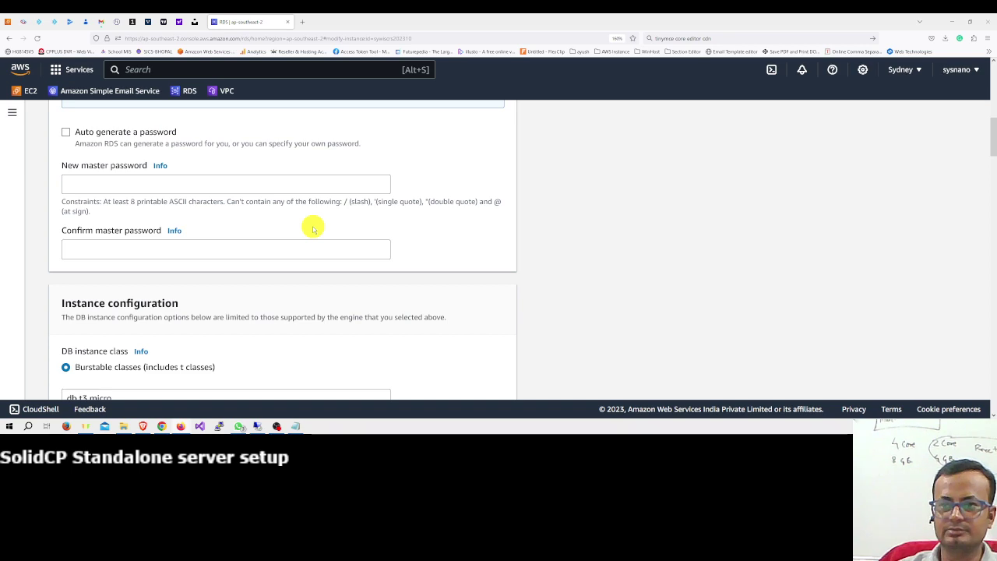
scroll(313, 228, down, 6)
scroll(312, 228, down, 5)
scroll(312, 228, down, 3)
scroll(312, 228, down, 6)
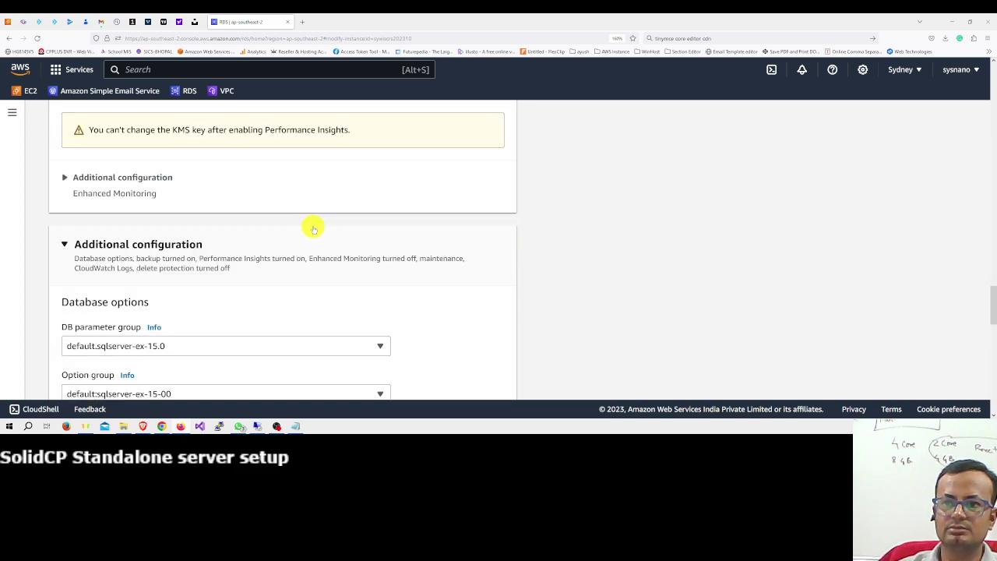
scroll(223, 216, down, 1)
scroll(195, 207, up, 15)
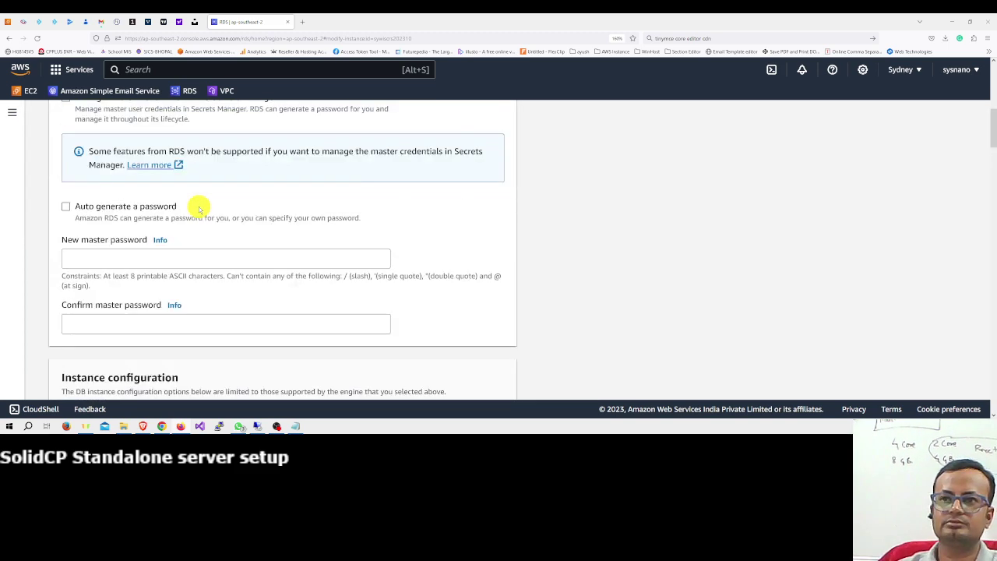
scroll(199, 207, up, 5)
scroll(200, 214, down, 4)
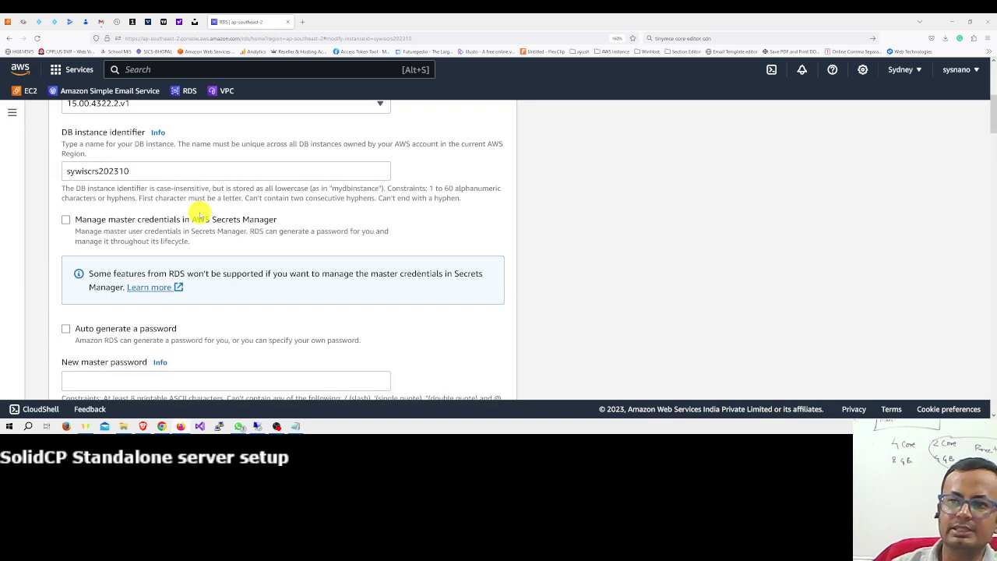
scroll(199, 212, up, 3)
scroll(198, 212, down, 1)
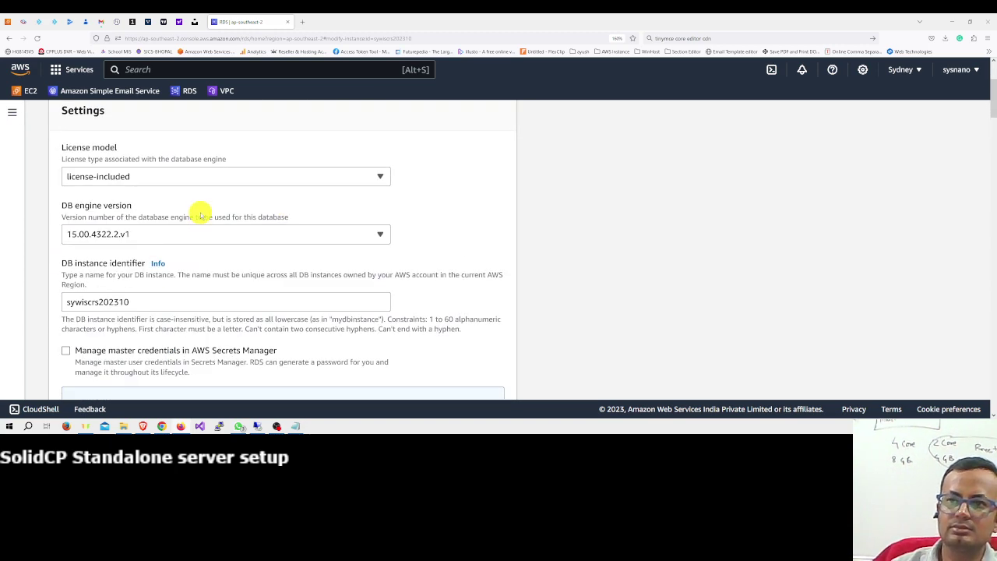
Step: Make the database instance publicly accessible in the additional configuration of its connectivity settings
scroll(199, 215, down, 3)
scroll(200, 212, down, 3)
scroll(200, 214, down, 1)
scroll(200, 213, down, 1)
scroll(157, 275, down, 2)
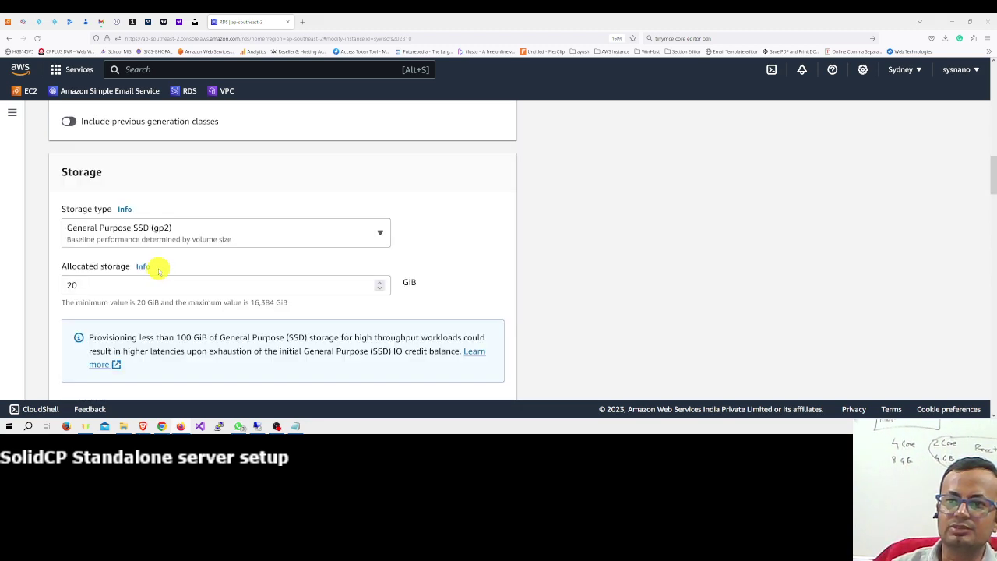
scroll(157, 273, down, 2)
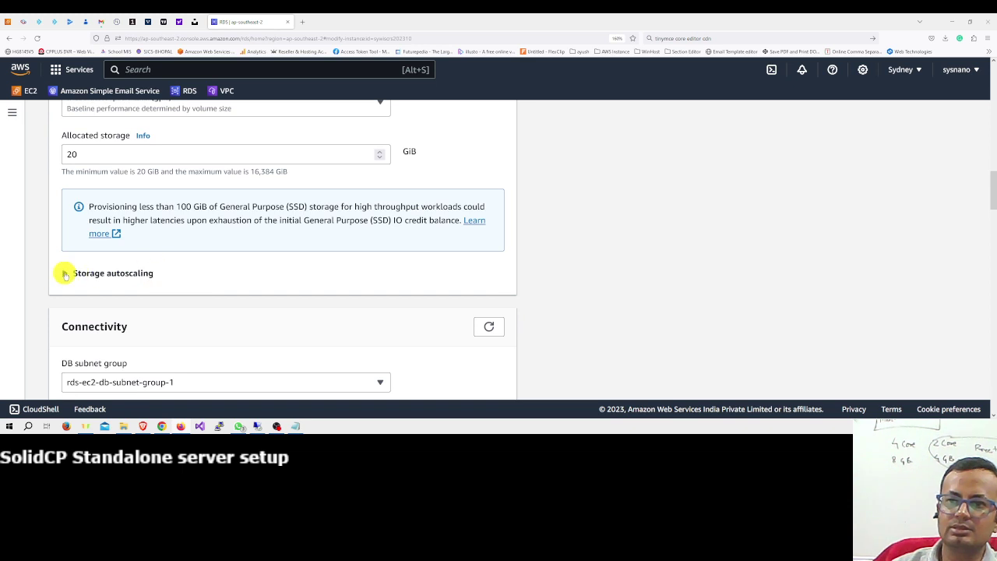
scroll(67, 272, down, 2)
scroll(126, 261, down, 2)
click(65, 319)
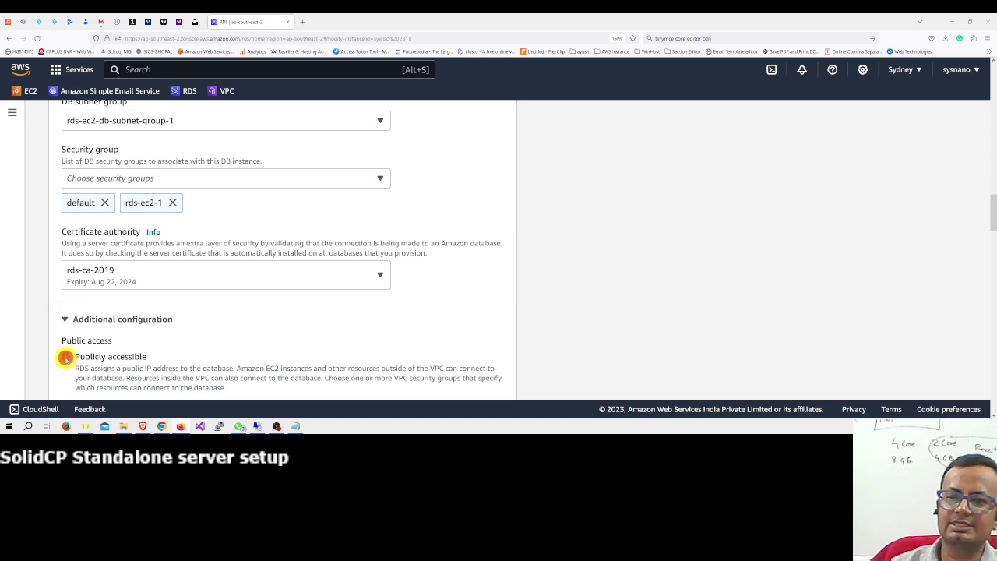
click(66, 358)
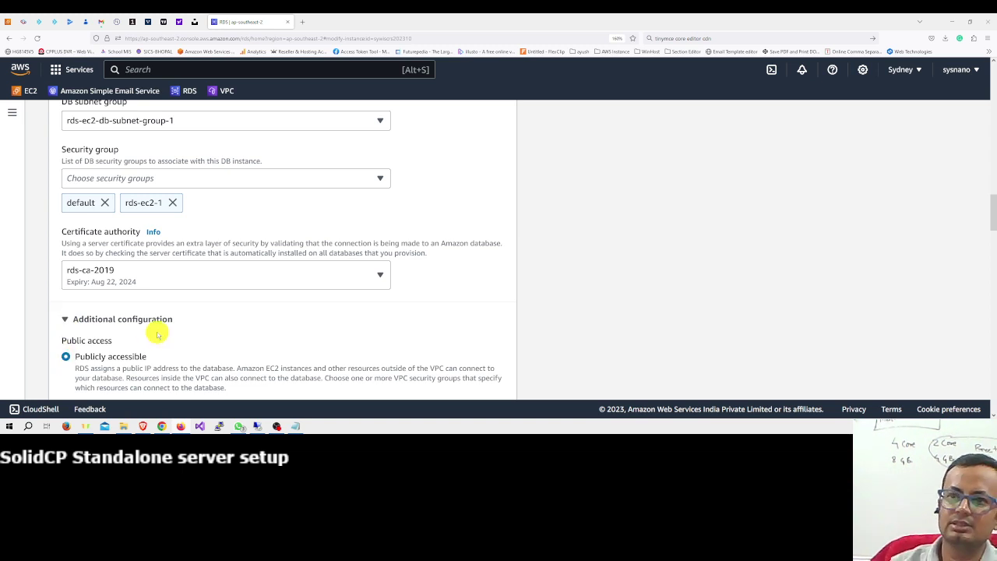
scroll(157, 334, up, 1)
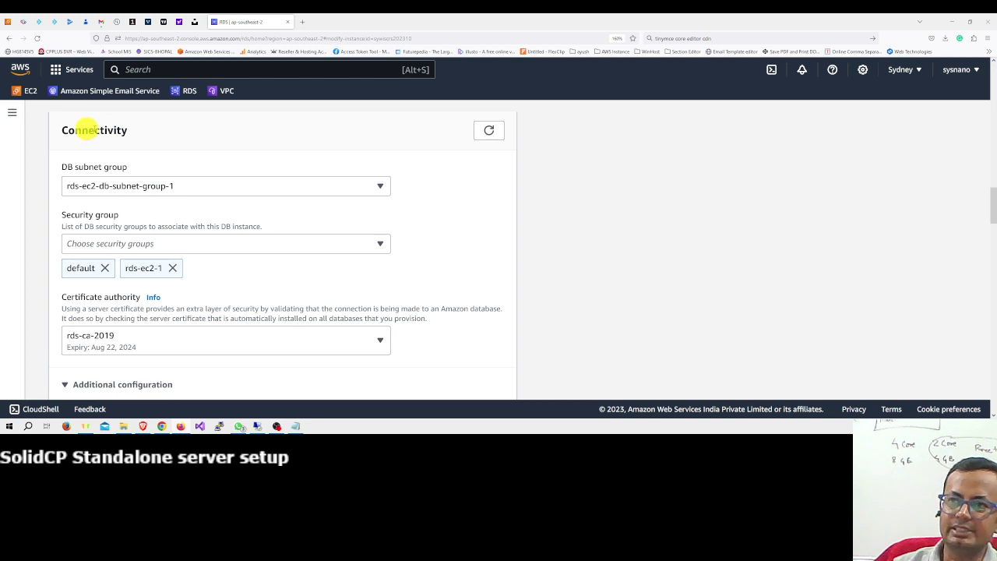
scroll(200, 196, down, 2)
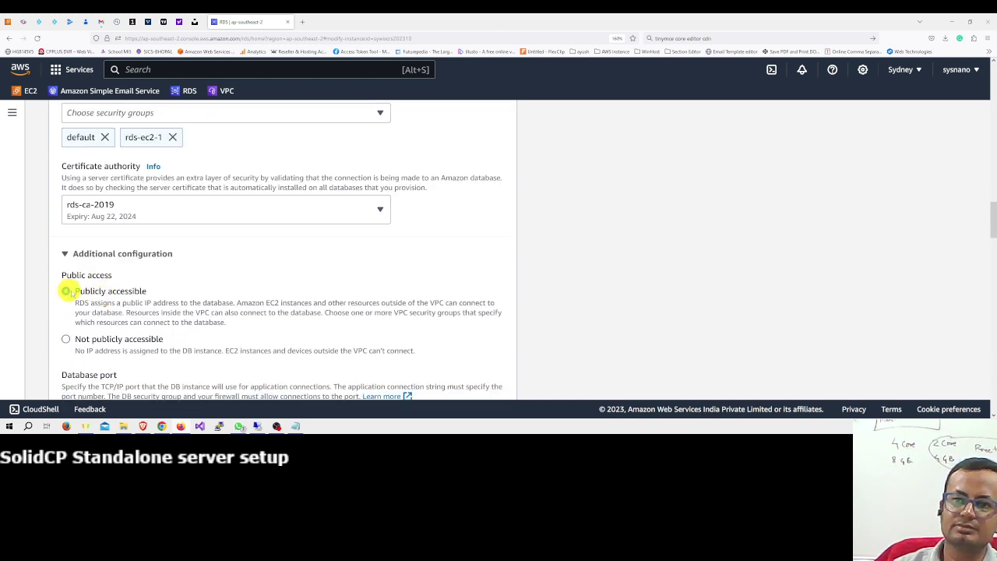
Step: Continue to the modification summary, choose to apply the change immediately and submit the DB instance modification
scroll(329, 283, down, 6)
scroll(459, 297, down, 10)
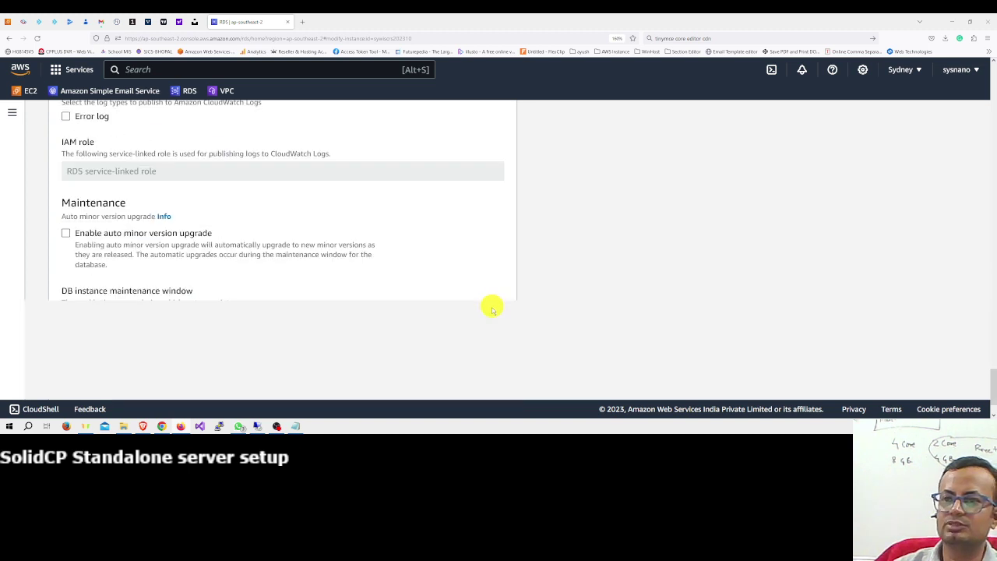
click(483, 376)
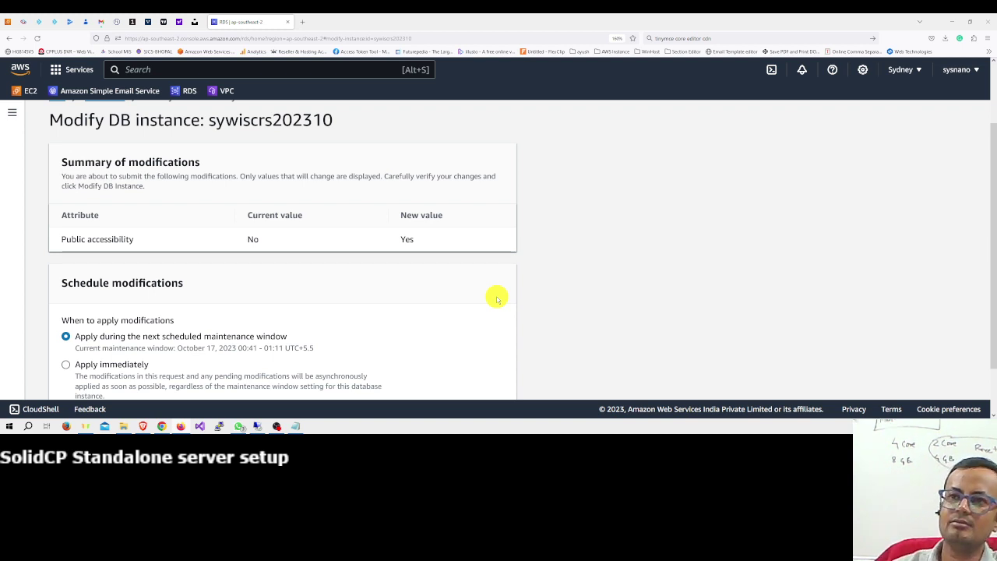
scroll(472, 247, down, 1)
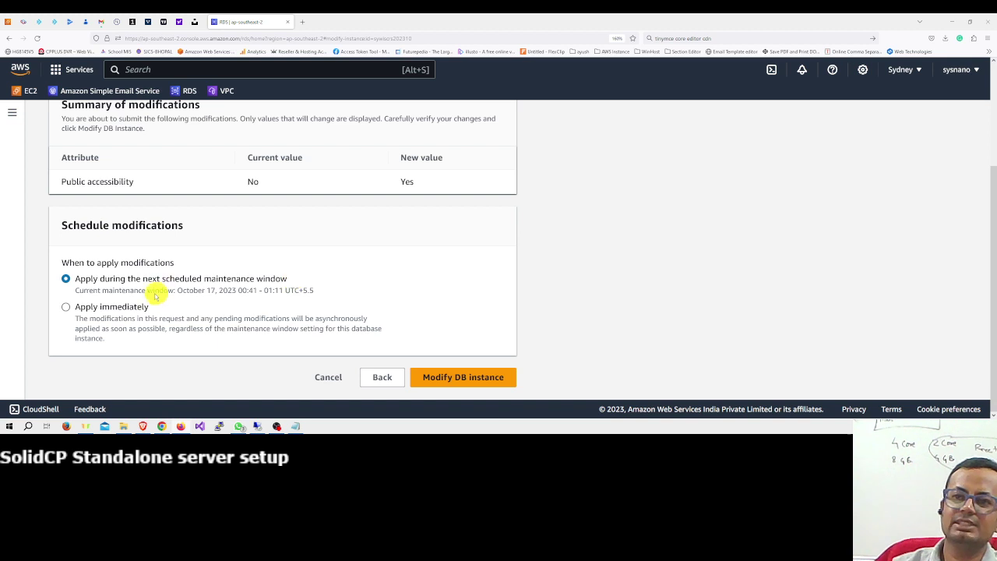
click(67, 307)
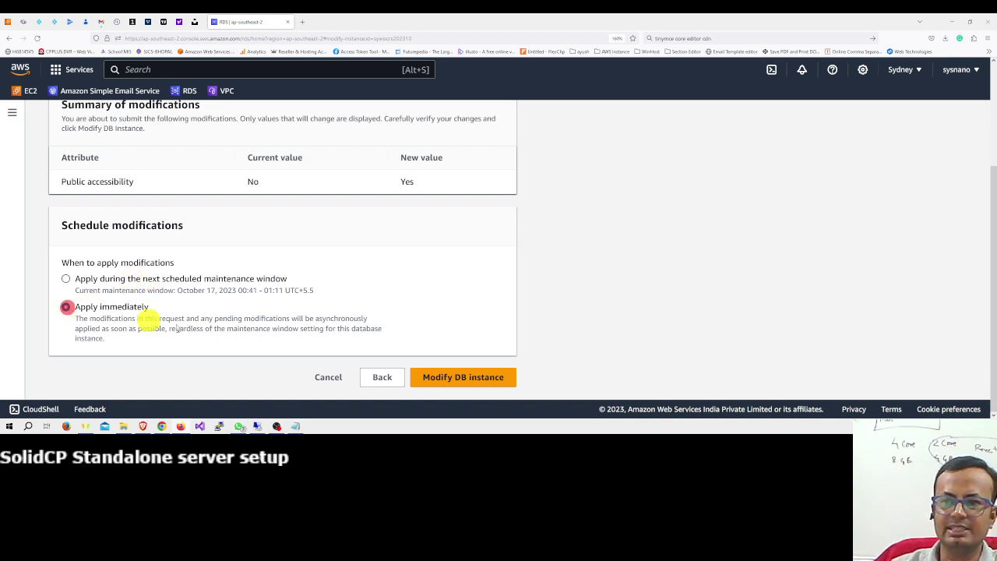
click(450, 379)
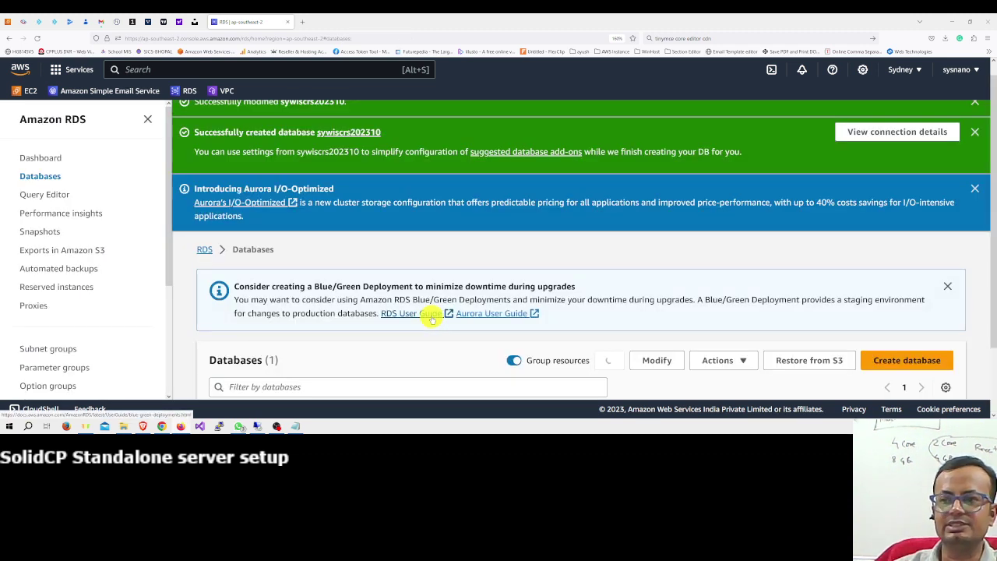
Step: Return to the remote desktop session and expand it to full screen to follow the SolidCP setup download
click(257, 426)
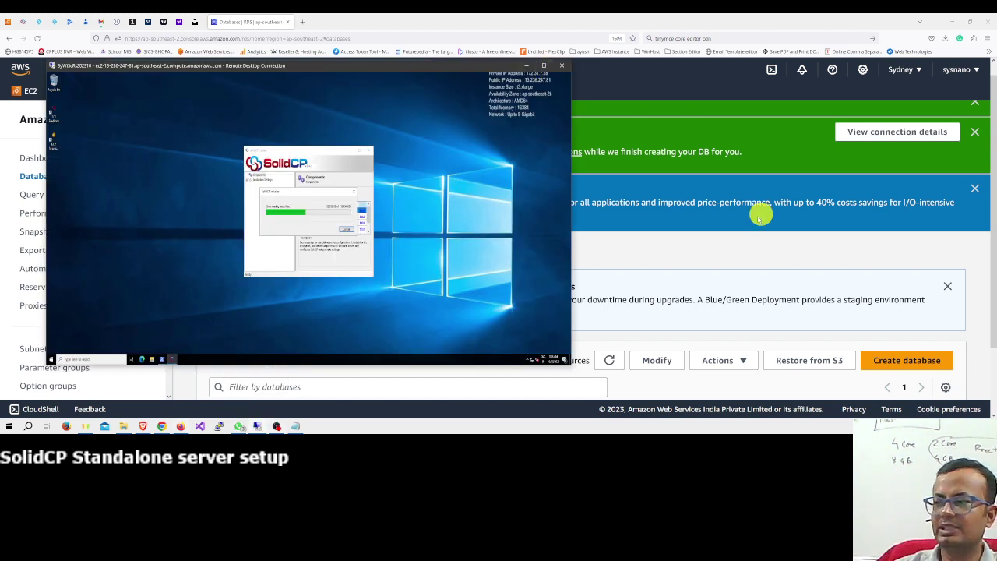
click(548, 66)
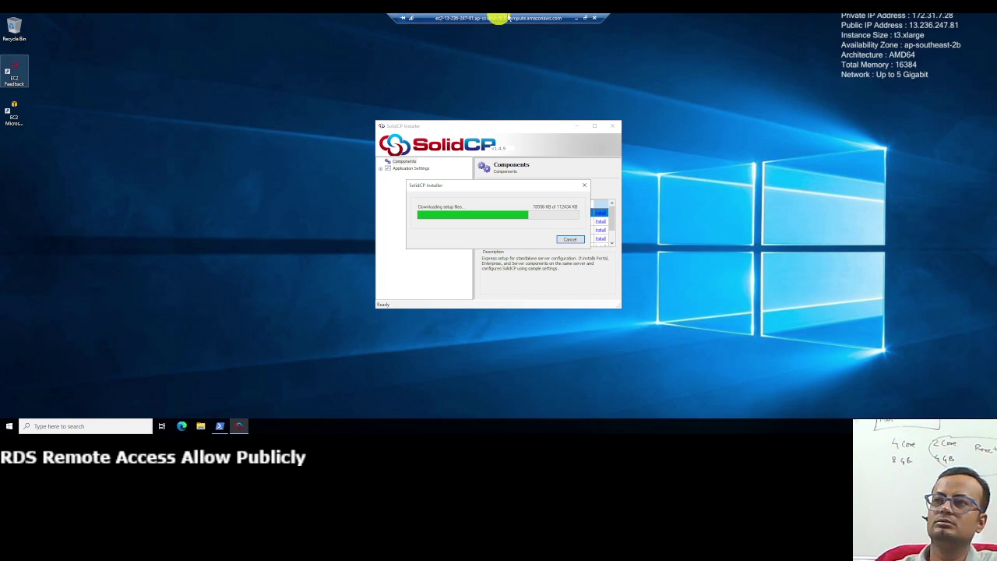
Step: Switch to the AWS console and examine the EC2 dashboard's resources and service health for the Sydney region
click(577, 20)
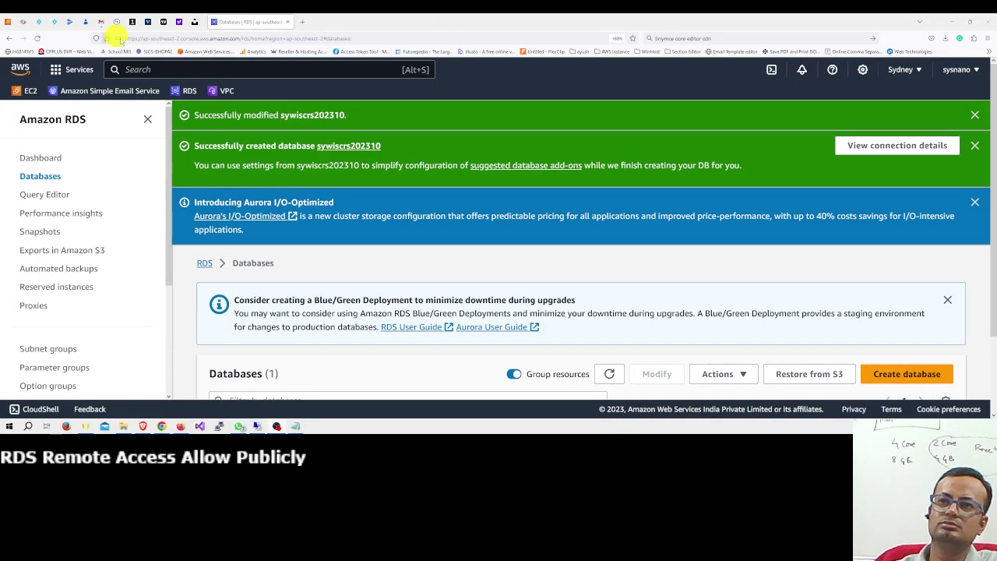
click(8, 38)
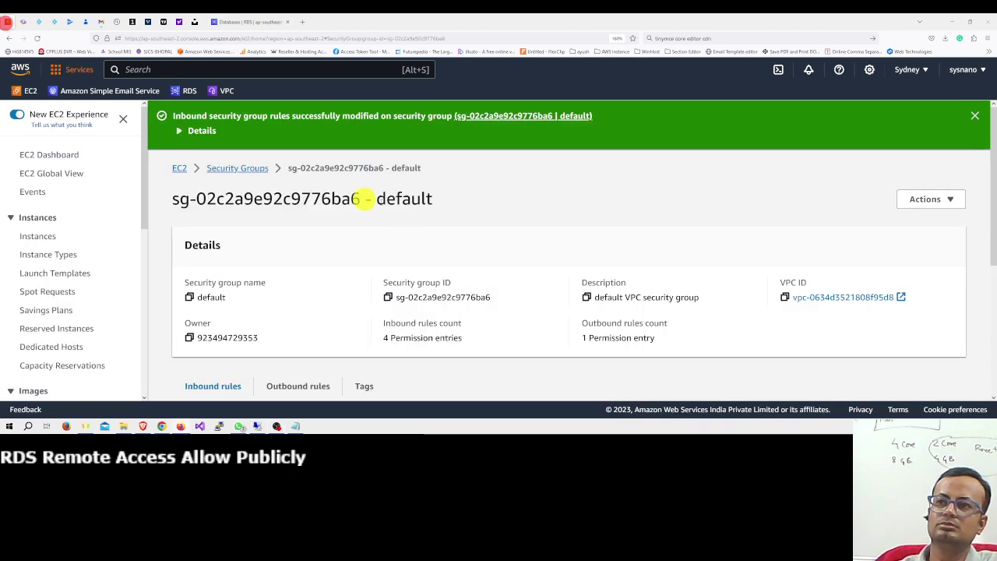
click(70, 155)
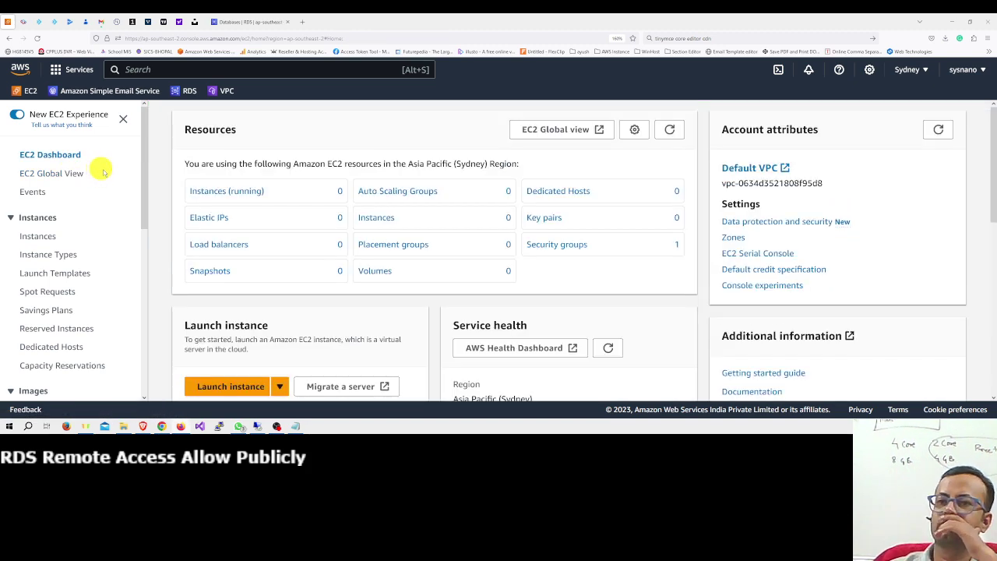
scroll(271, 274, down, 3)
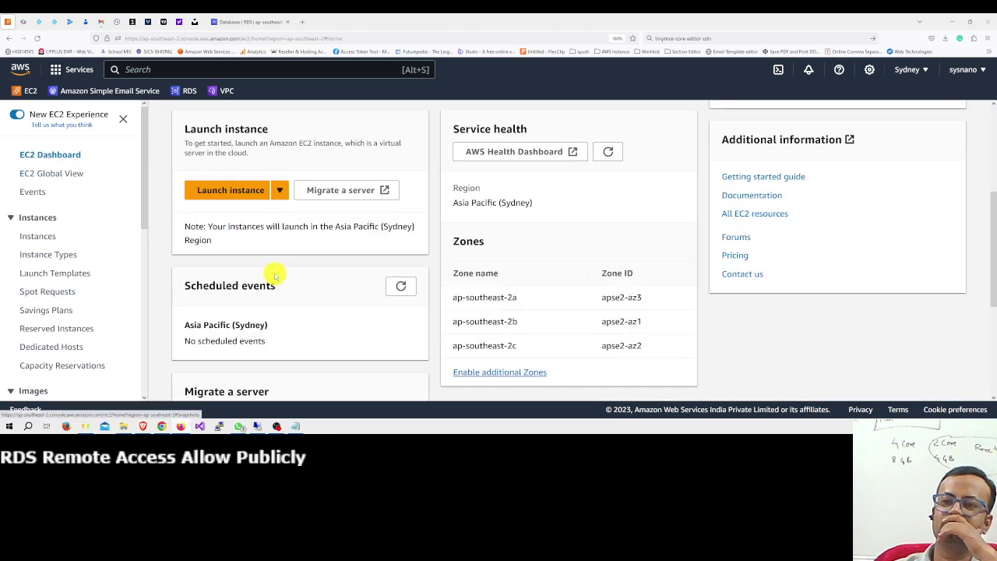
scroll(284, 304, down, 1)
Step: Return to the remote server and inspect its CPU, memory and Ethernet performance in Task Manager, closing it when the check is done
click(258, 426)
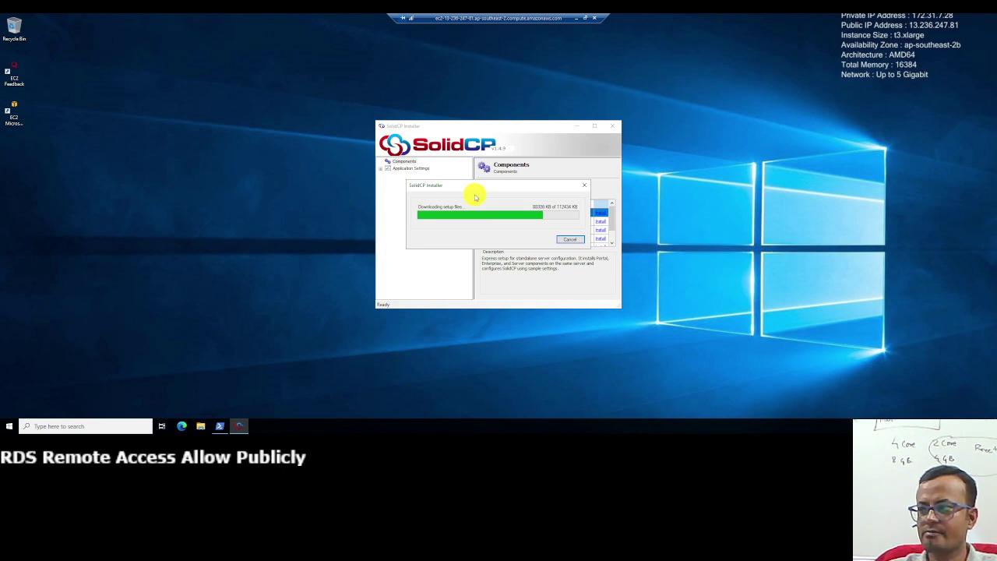
right_click(321, 426)
click(349, 387)
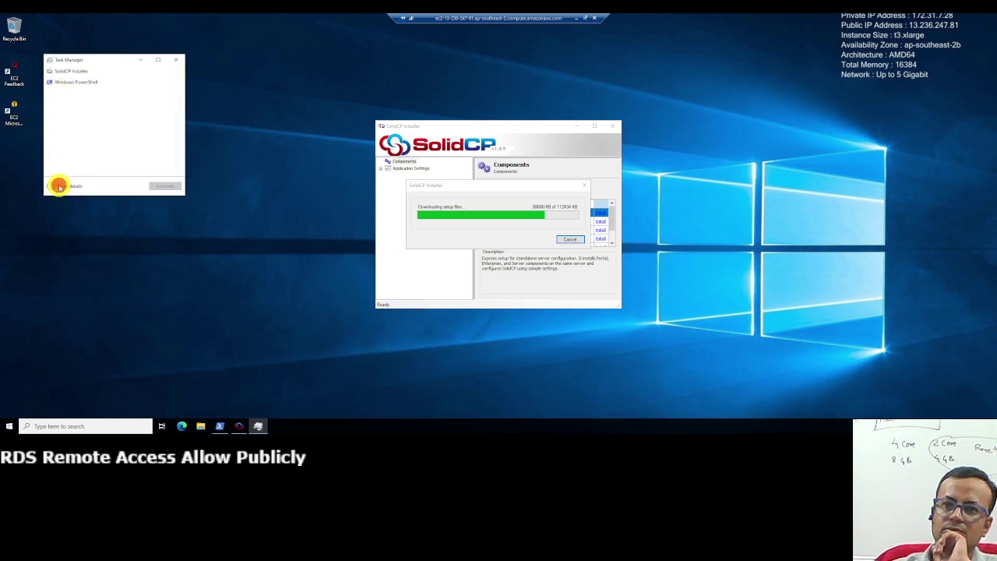
click(61, 185)
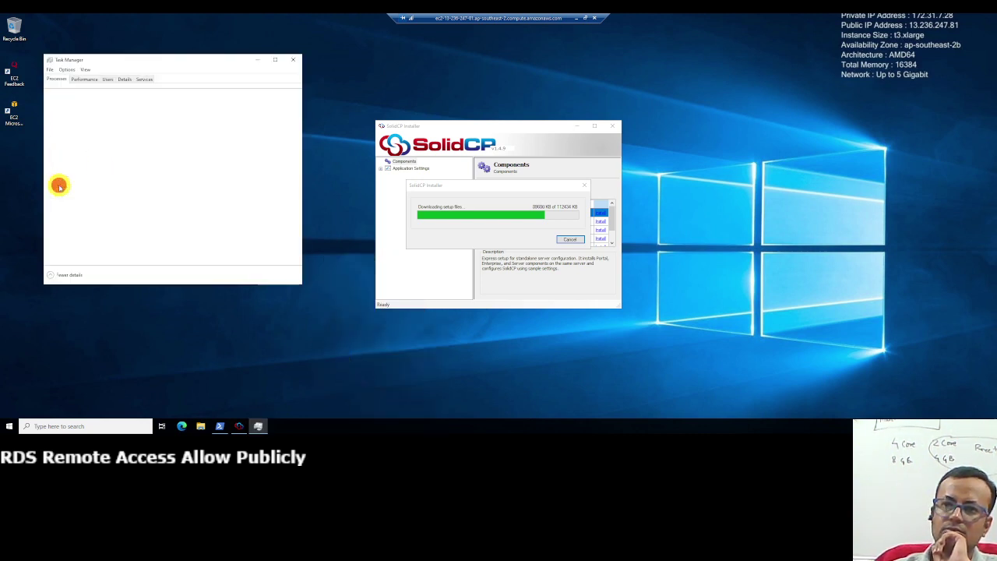
click(85, 79)
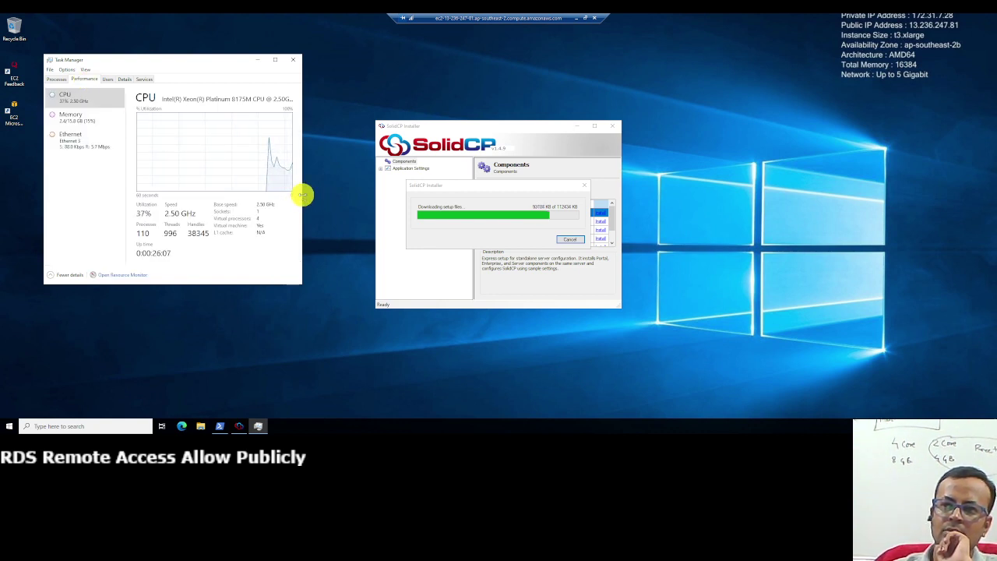
drag(302, 195, 341, 196)
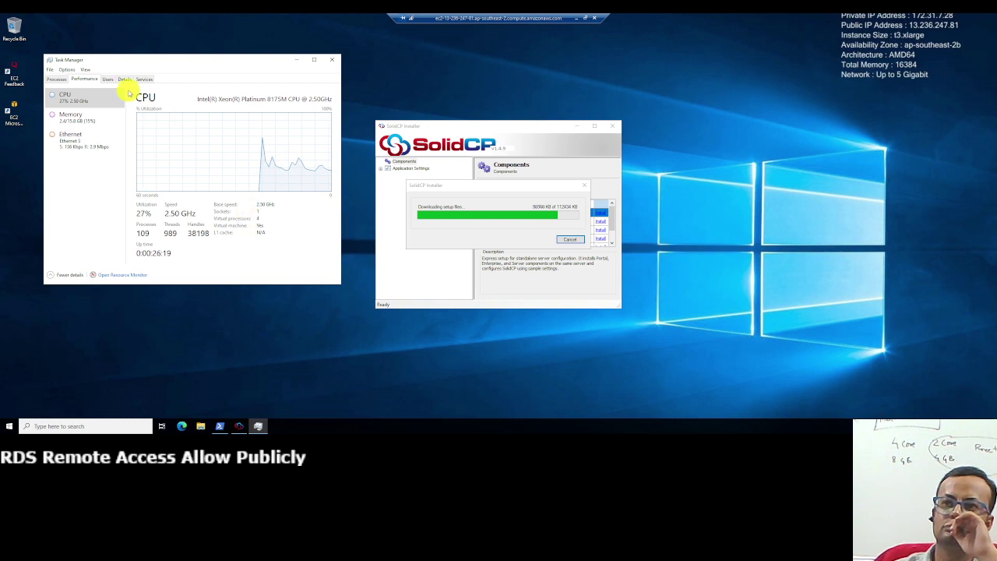
click(83, 122)
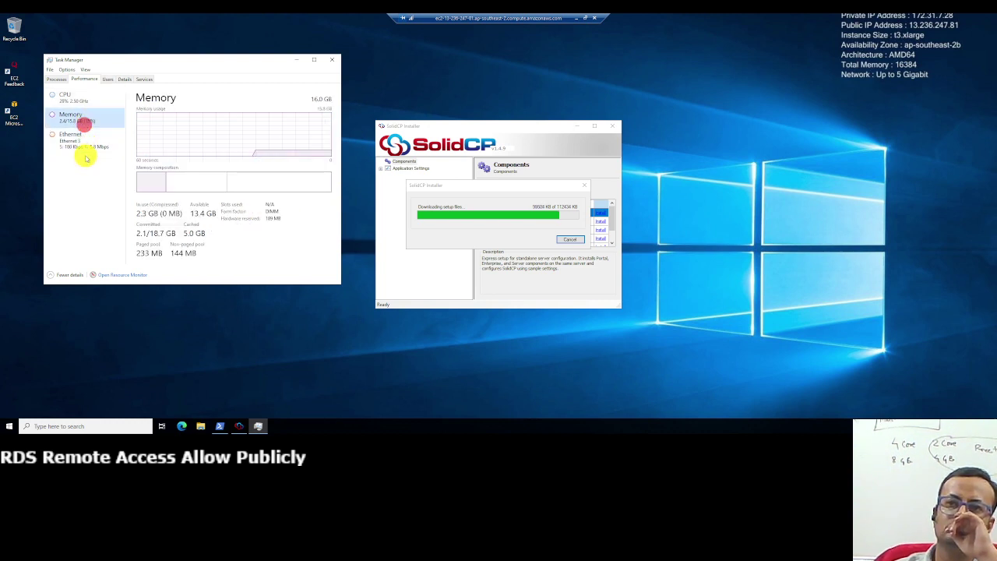
click(86, 152)
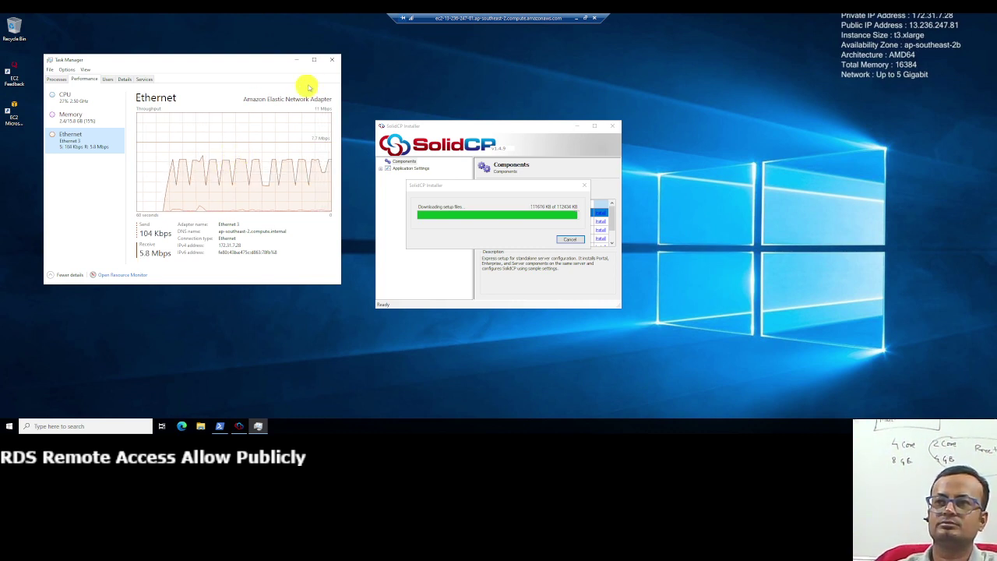
click(331, 59)
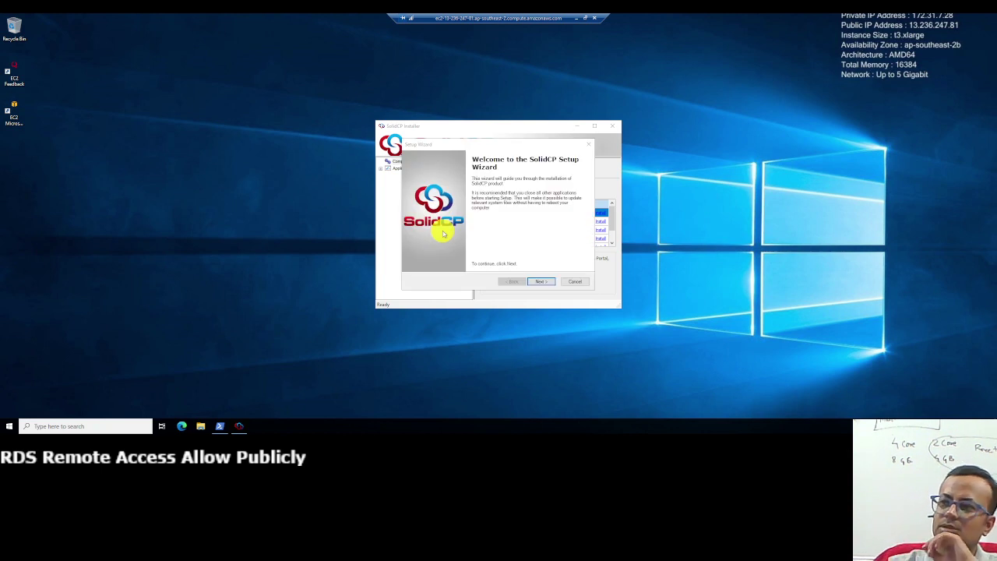
Step: Advance the SolidCP Setup Wizard from the welcome page through the system configuration check to the portal's web settings
click(540, 282)
click(540, 282)
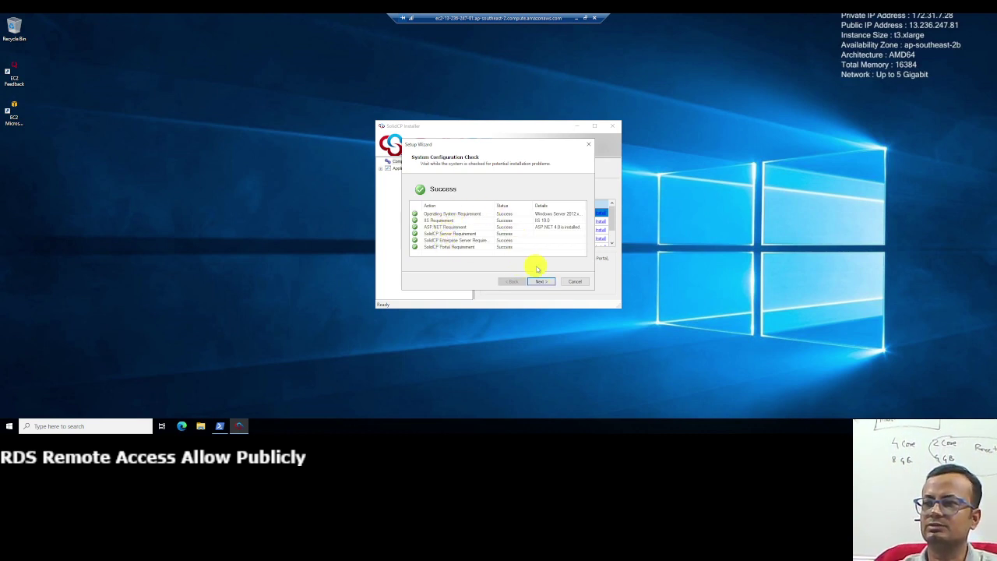
click(541, 281)
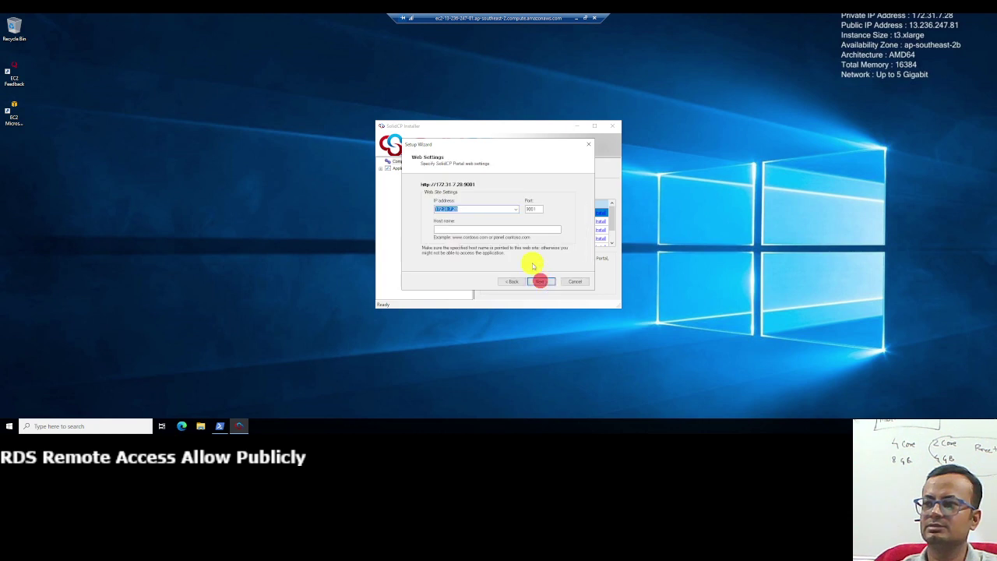
Step: Accept the SolidCP portal's web settings with IP address 172.31.7.28 and port 9001, and continue to the database settings
click(518, 211)
click(517, 210)
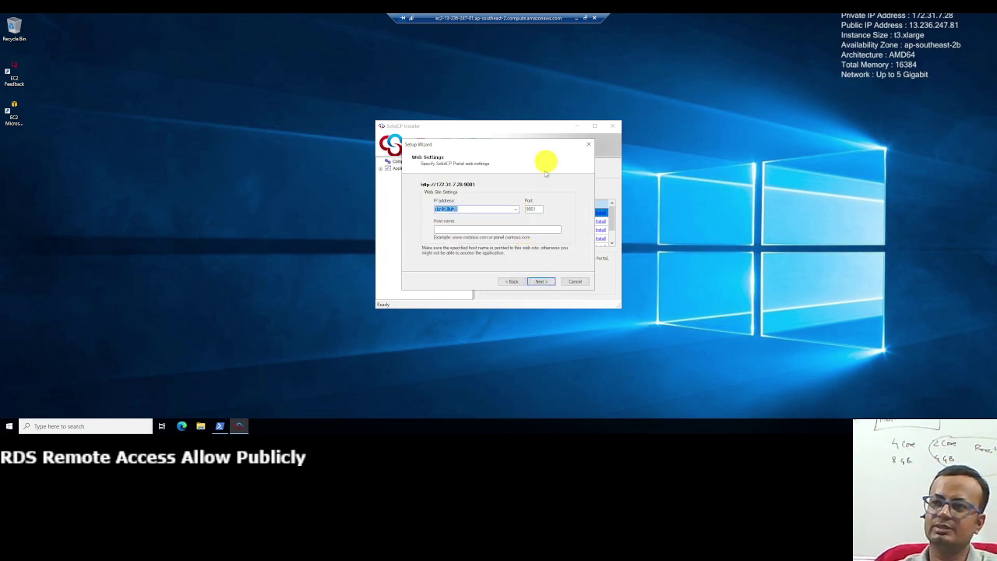
click(539, 281)
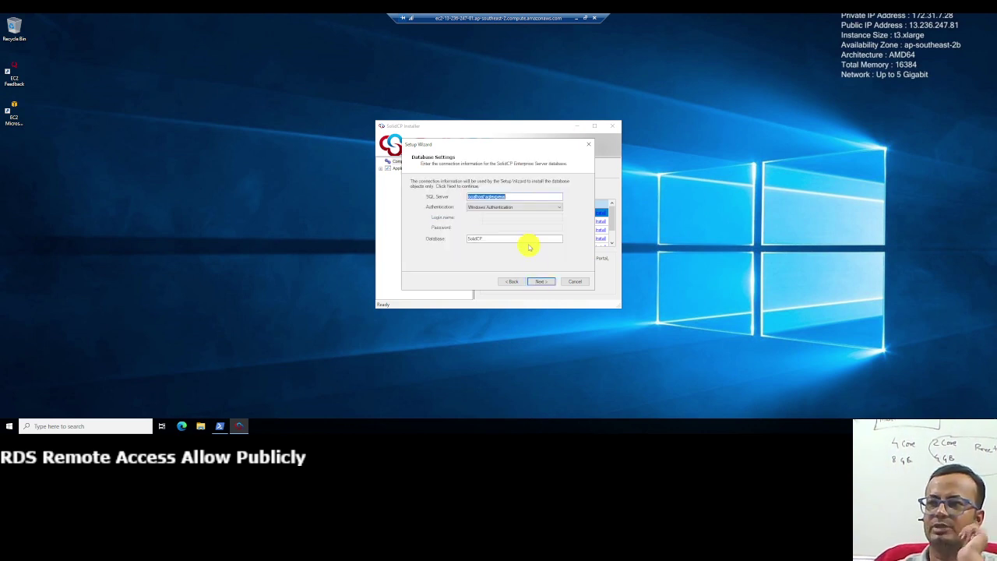
Step: Switch to the AWS console and open the connection details of the RDS database sywiscrs202310 for the wizard's SQL Server entry
click(514, 196)
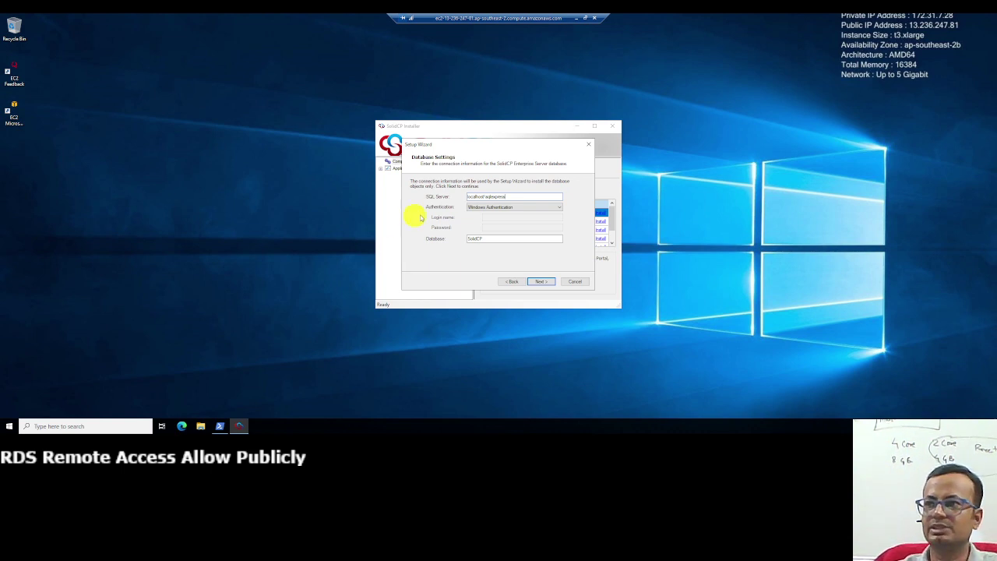
double_click(517, 198)
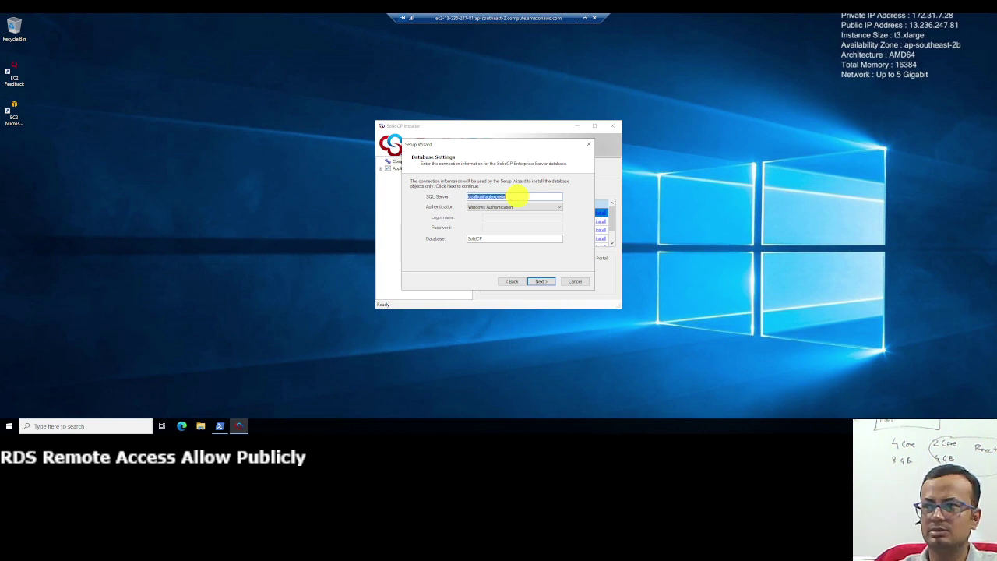
click(576, 17)
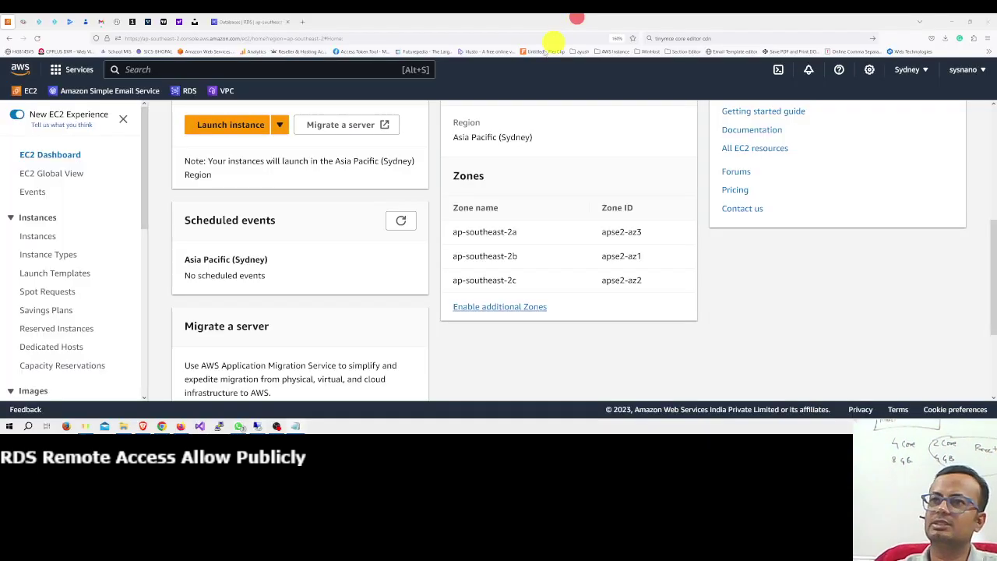
click(249, 22)
scroll(222, 217, down, 1)
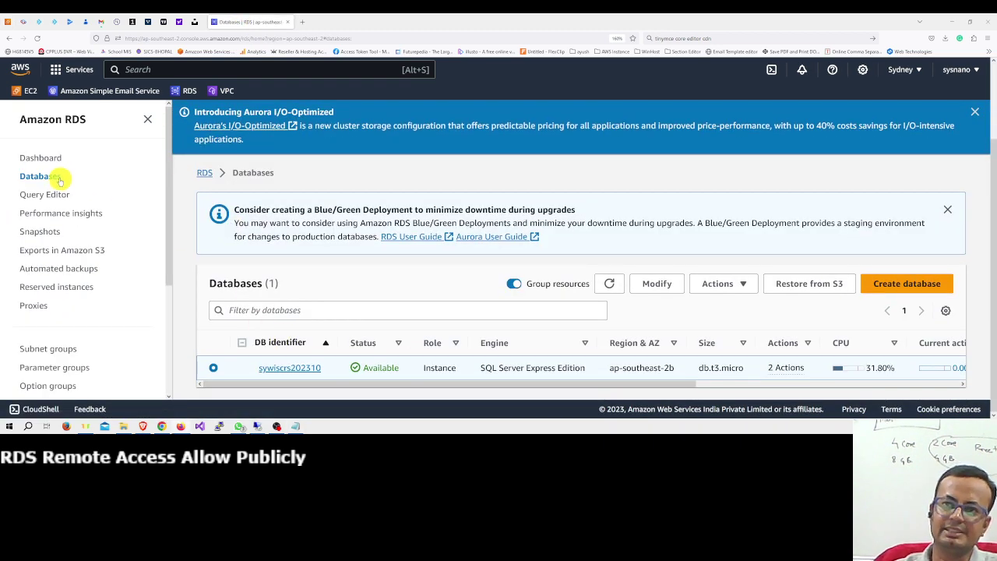
click(287, 371)
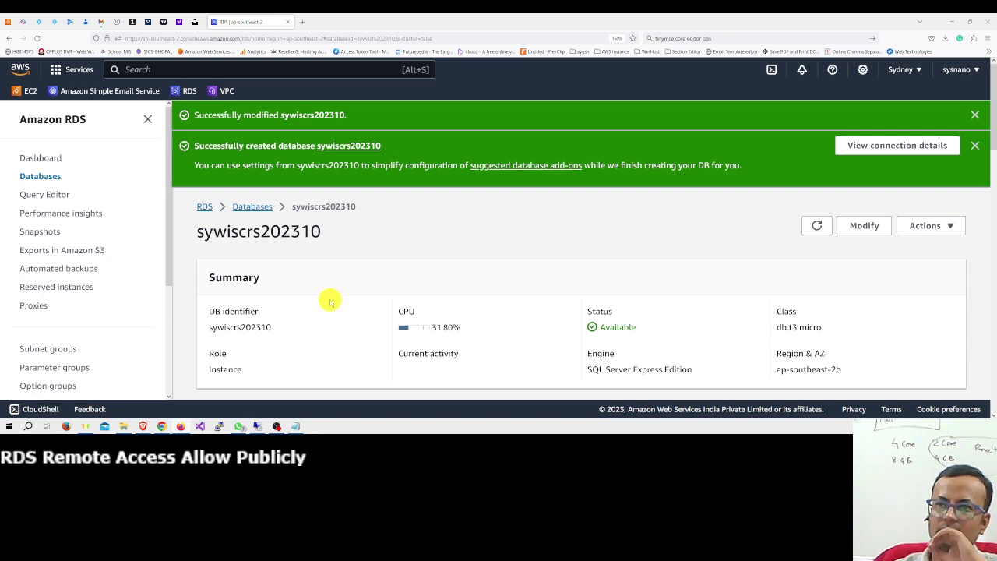
scroll(331, 304, down, 6)
scroll(335, 298, up, 2)
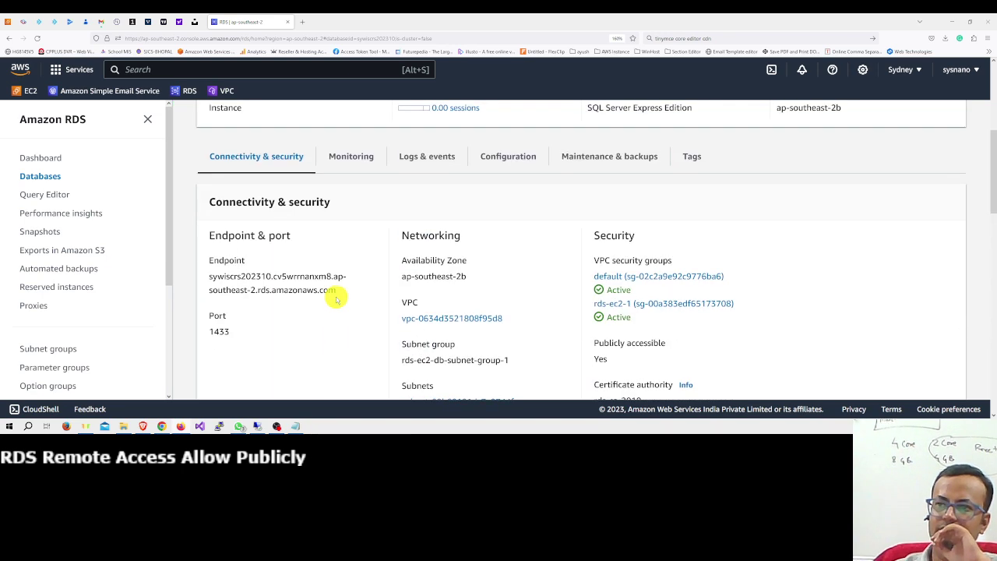
scroll(283, 283, up, 4)
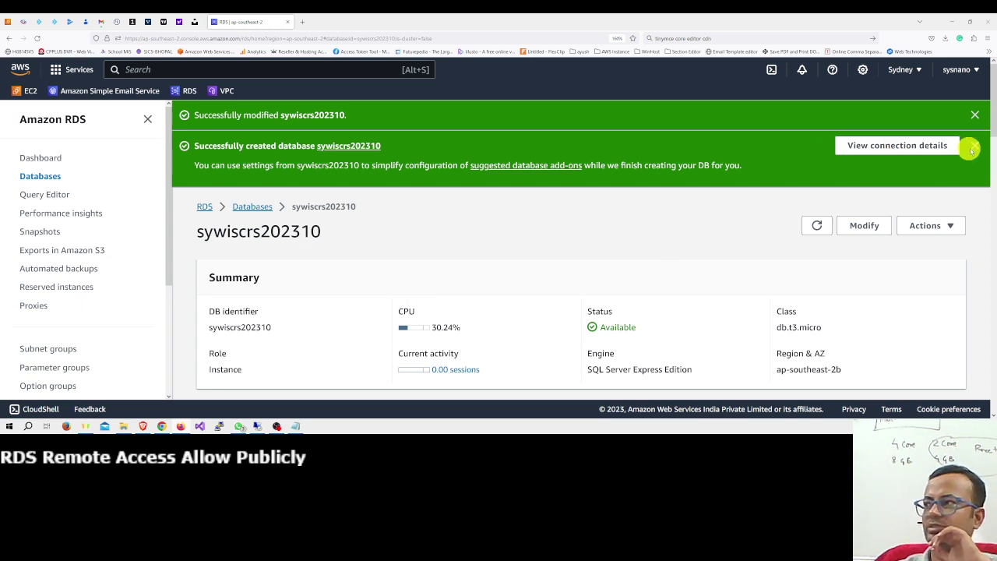
click(912, 148)
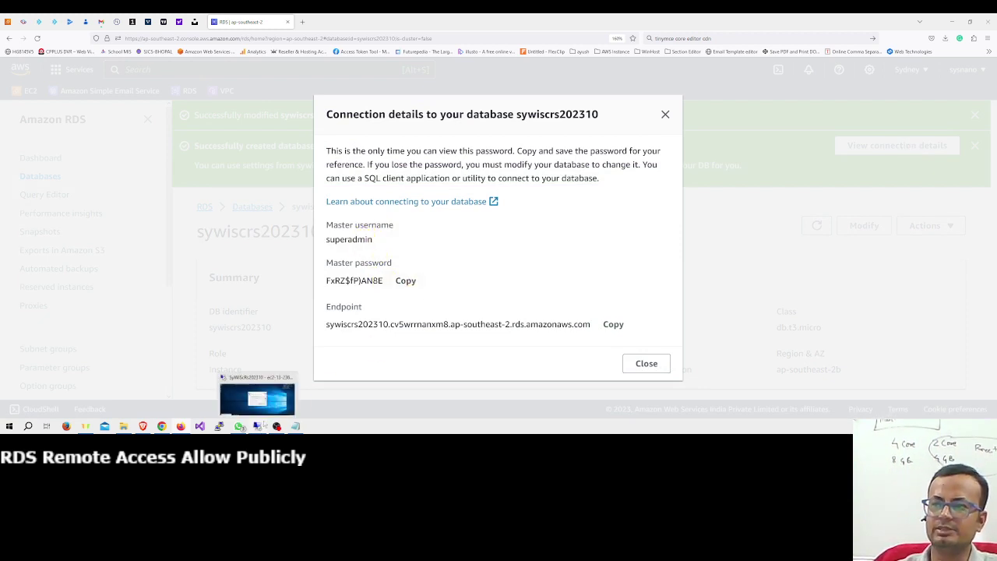
Step: Fill the wizard's database settings with the RDS endpoint as SQL Server, SQL Server Authentication and the login name superadmin
double_click(348, 239)
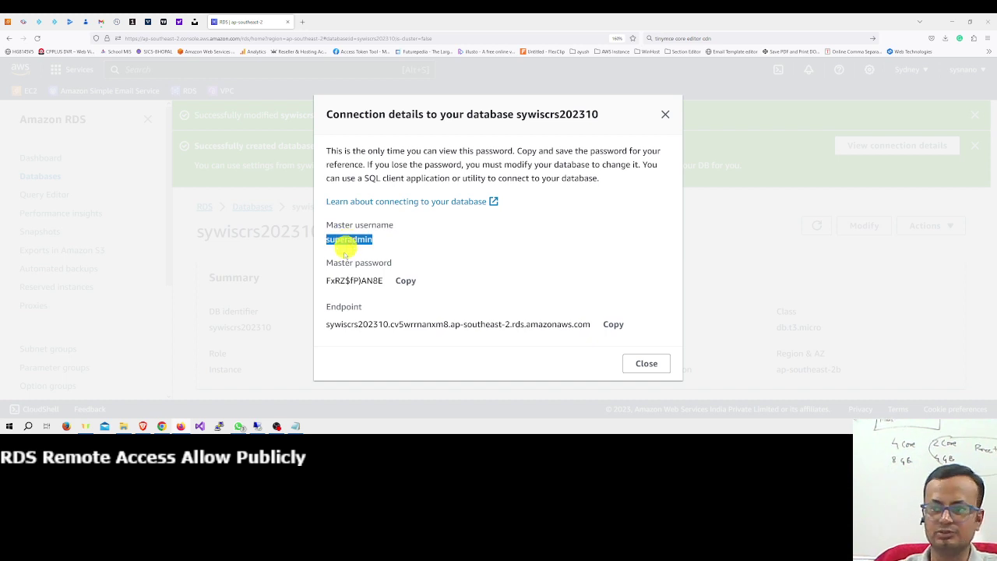
click(257, 426)
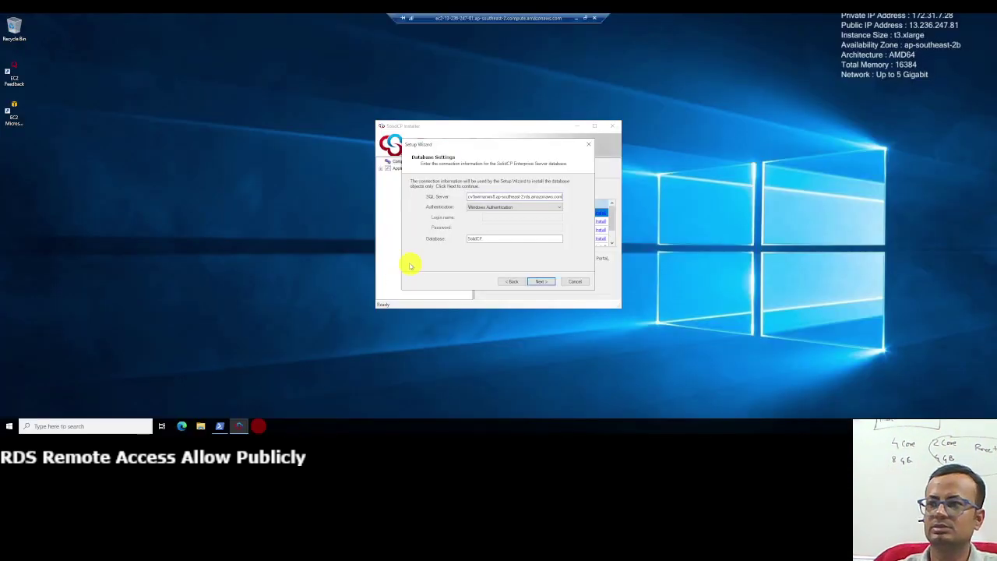
click(500, 207)
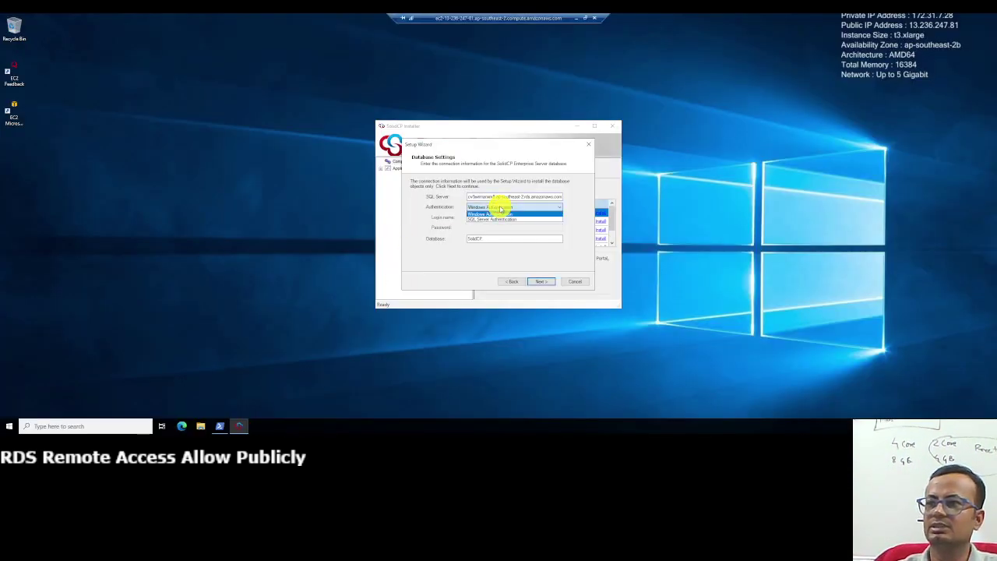
click(501, 207)
click(501, 207)
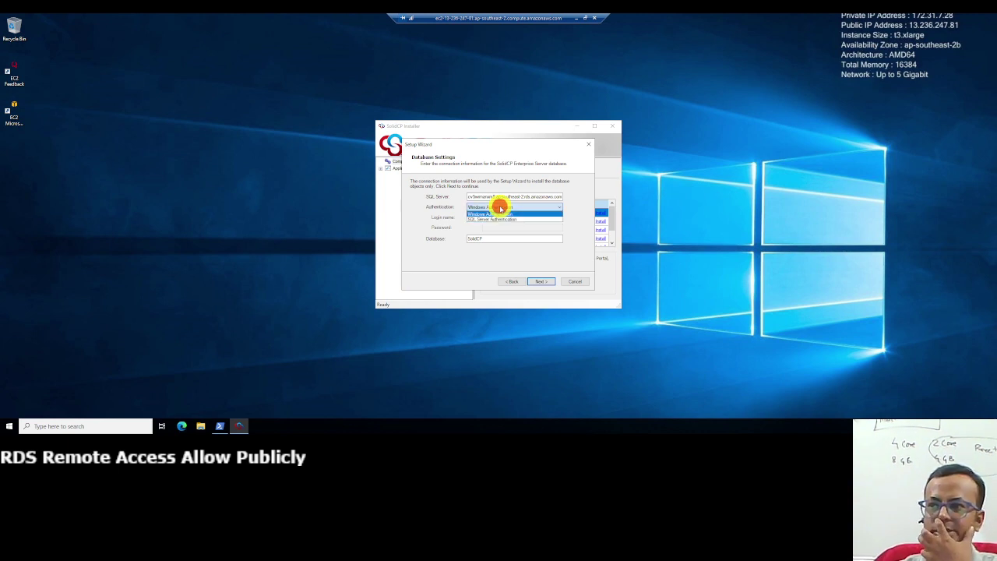
click(499, 218)
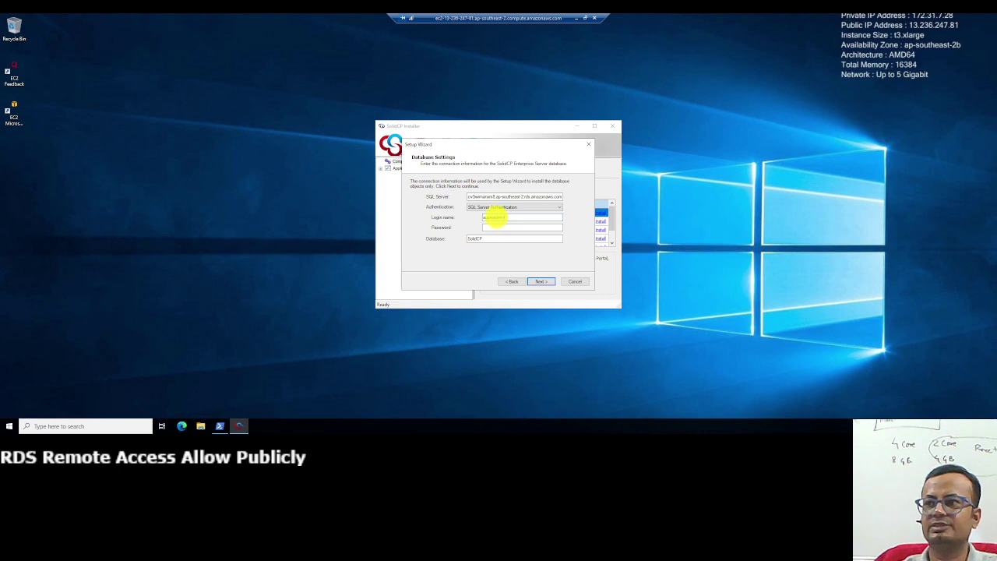
Step: Copy the master password from the RDS connection details into the wizard's database password field, keep the database name SolidCP and continue
click(576, 17)
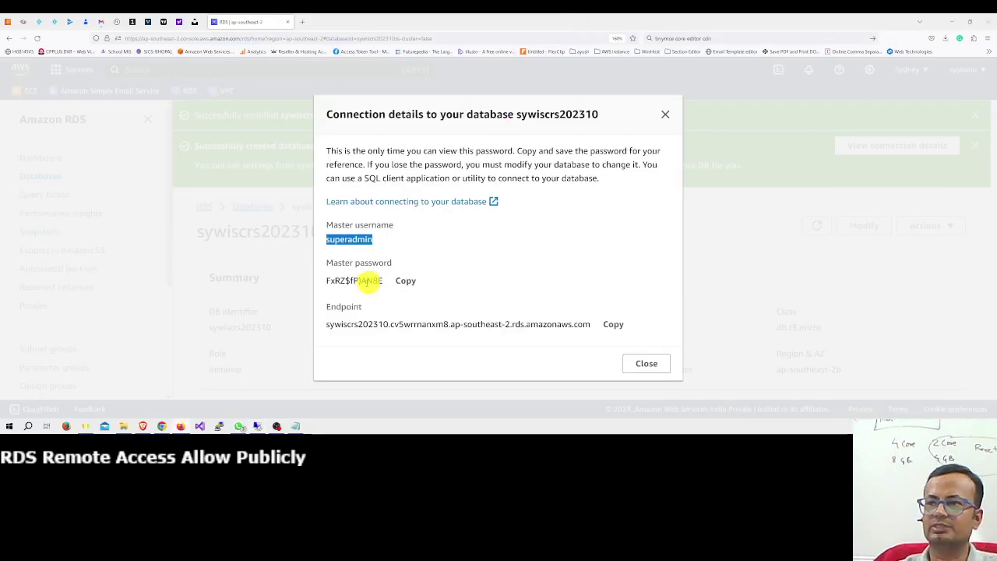
click(404, 280)
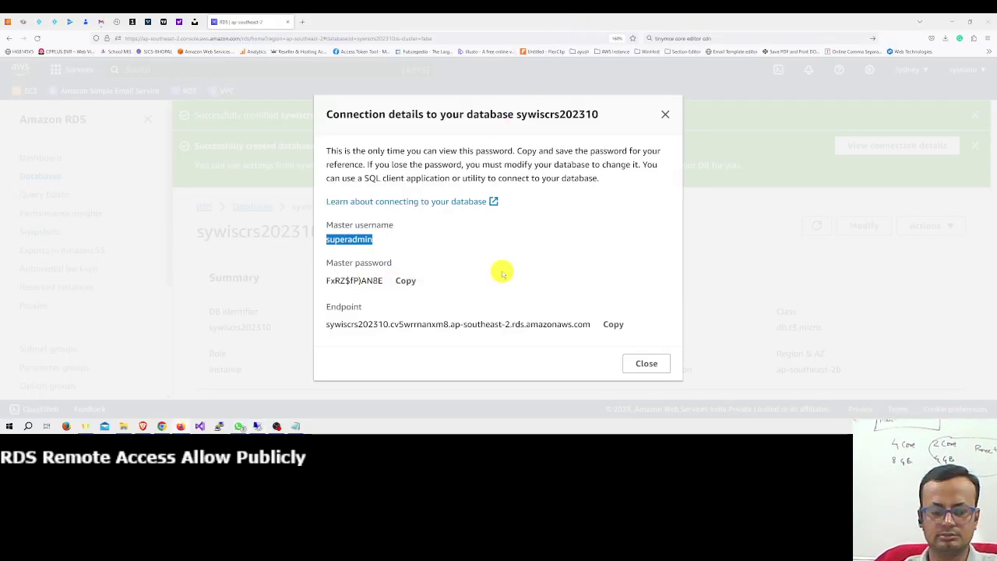
key(alt+Tab)
click(487, 228)
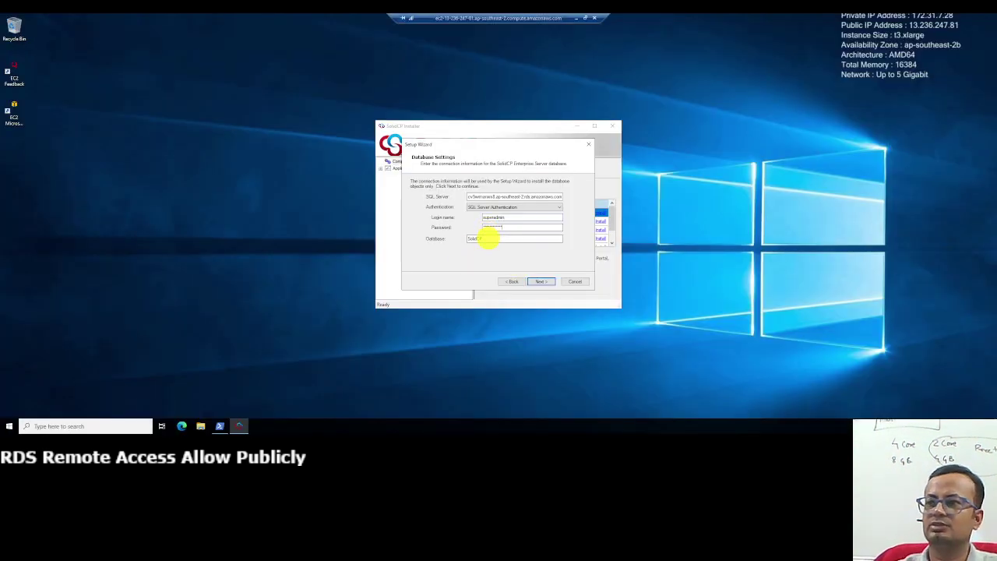
click(539, 282)
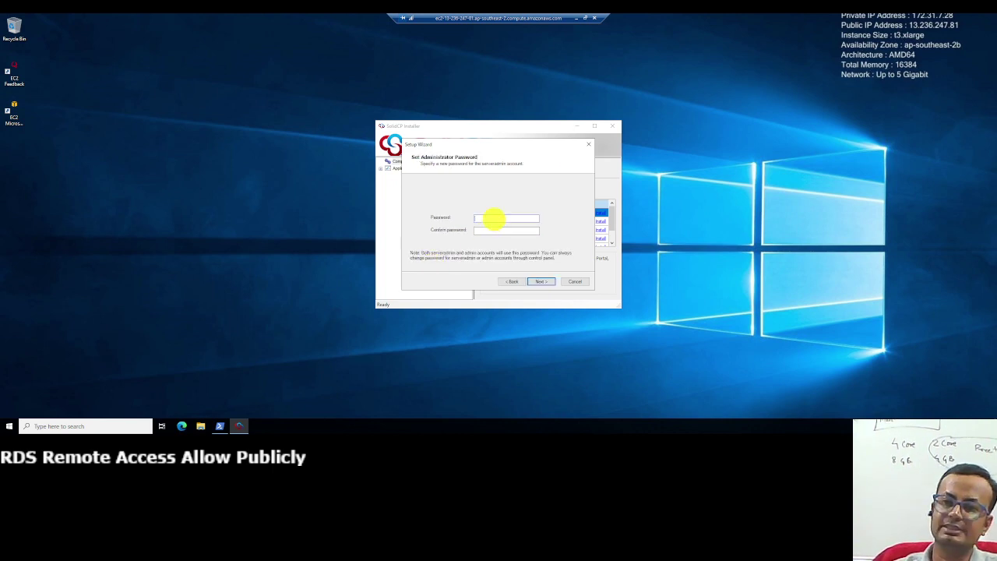
Step: Enter and confirm the new serveradmin account password in the Setup Wizard, and continue
click(494, 219)
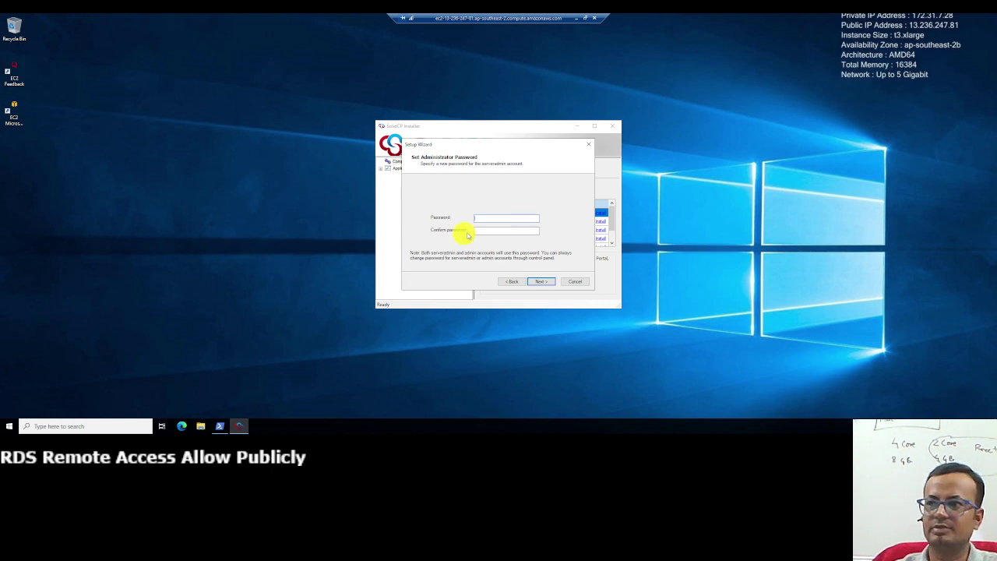
click(489, 220)
key(ctrl+v)
click(487, 230)
key(ctrl+v)
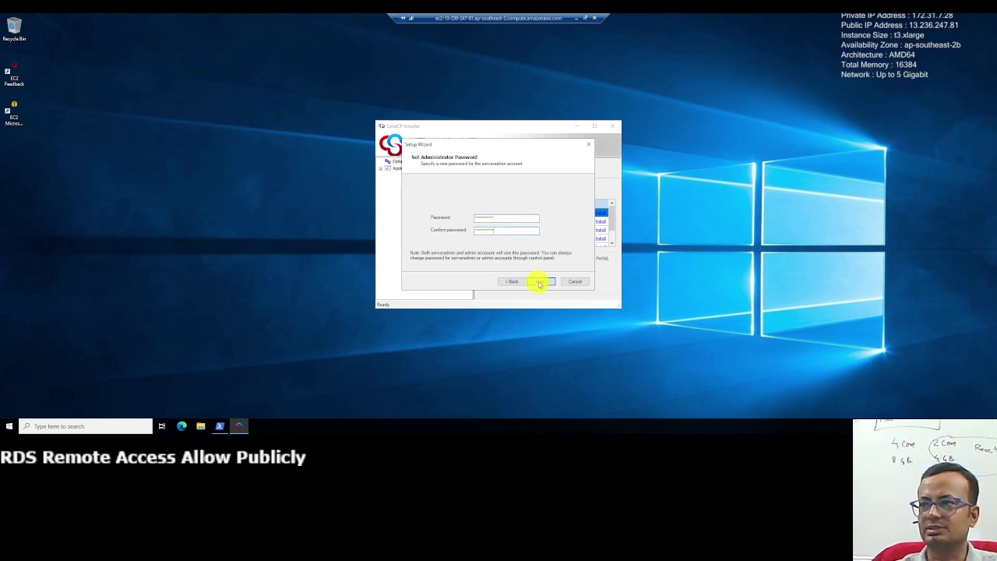
click(539, 281)
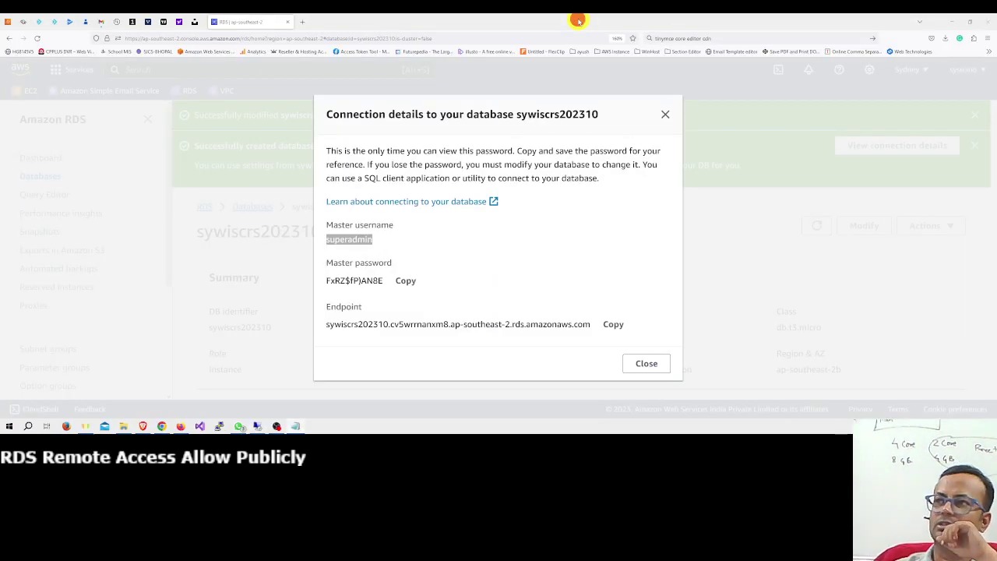
Step: Return to the AWS console, close the RDS connection details and open the EC2 Security Groups list
click(578, 19)
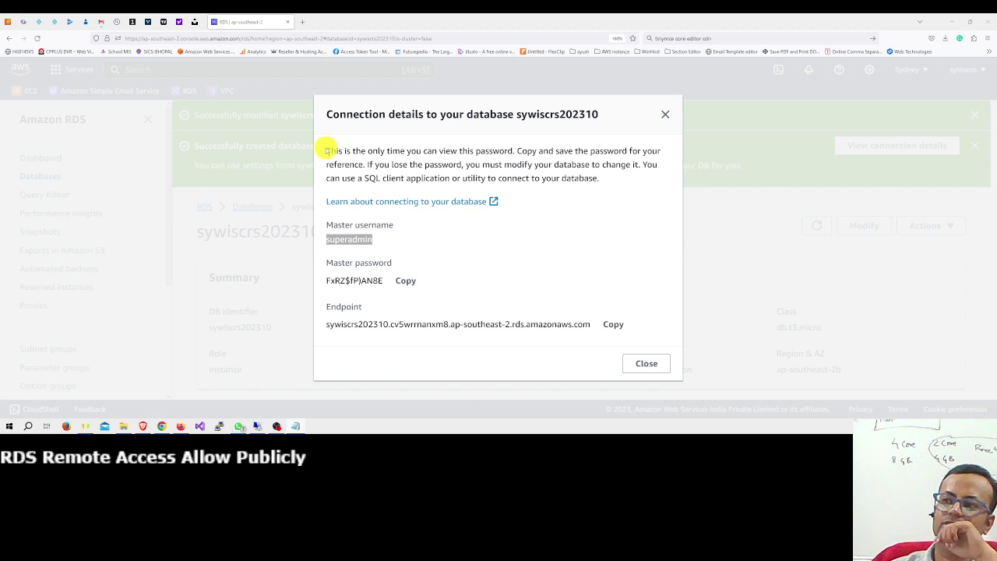
click(639, 364)
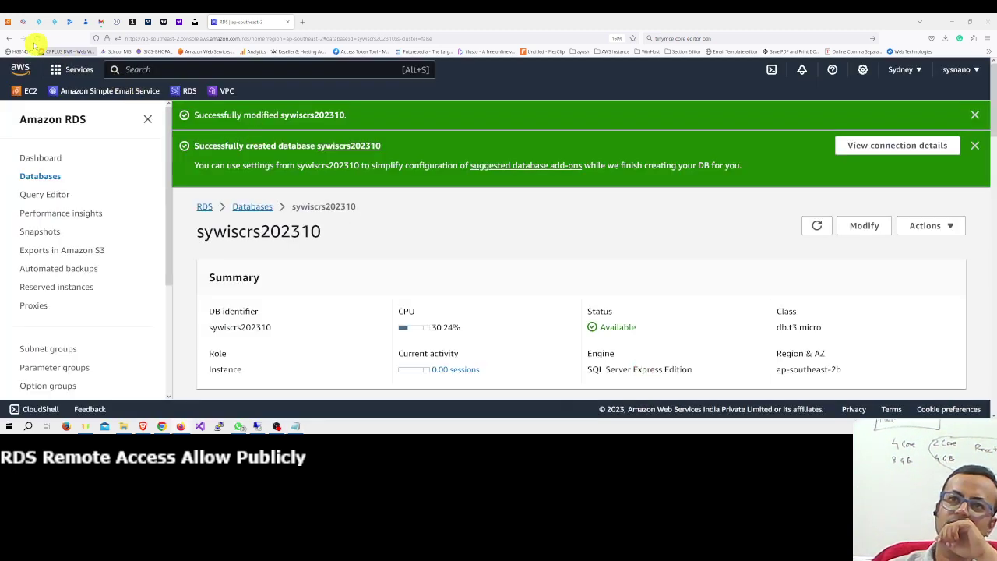
click(9, 23)
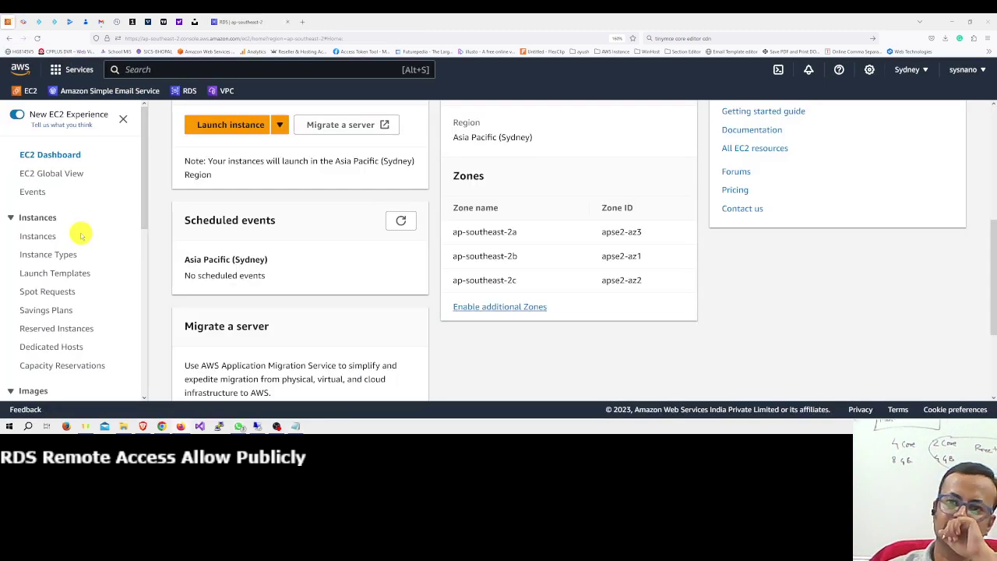
scroll(81, 225, down, 5)
scroll(81, 236, up, 5)
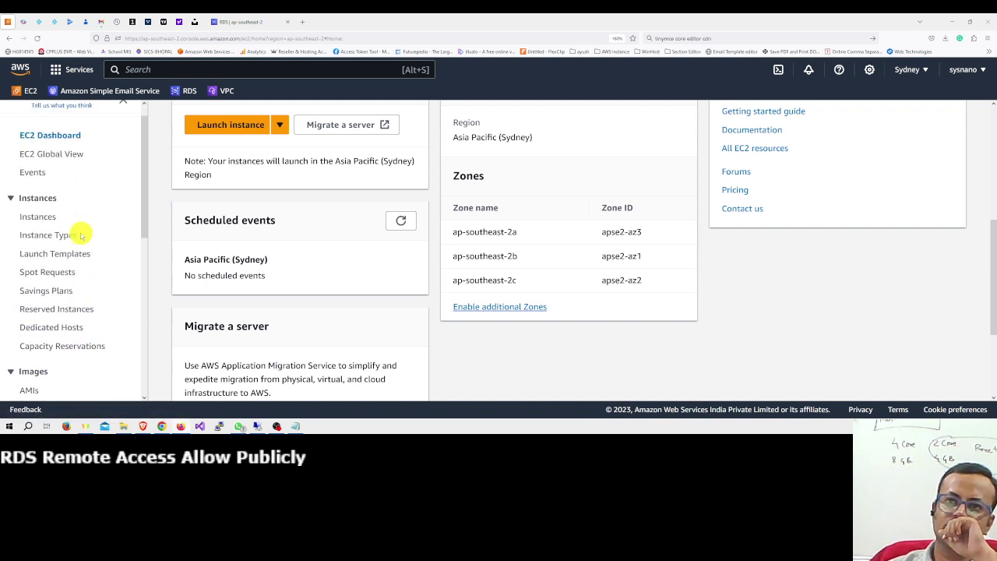
scroll(79, 232, down, 5)
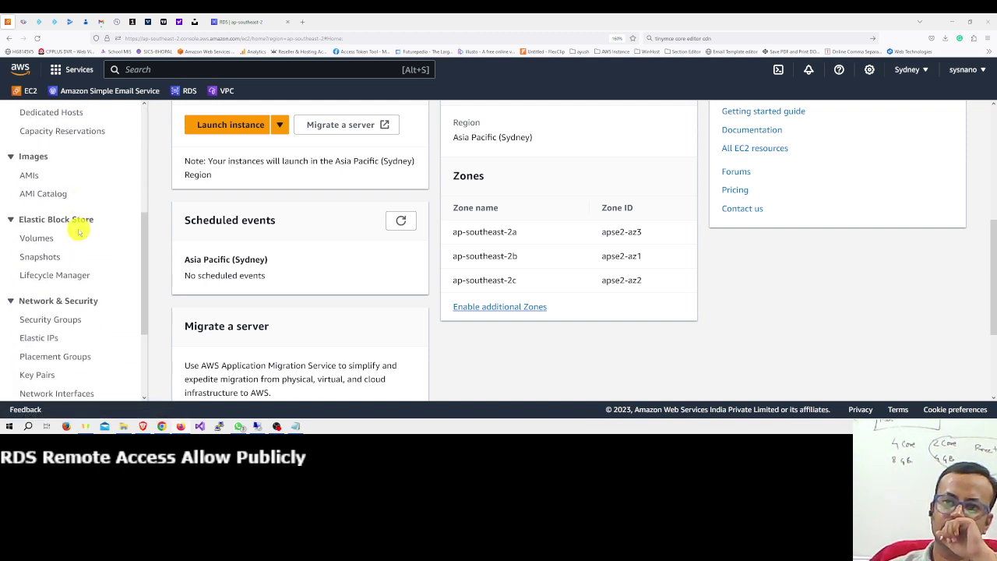
scroll(77, 226, down, 3)
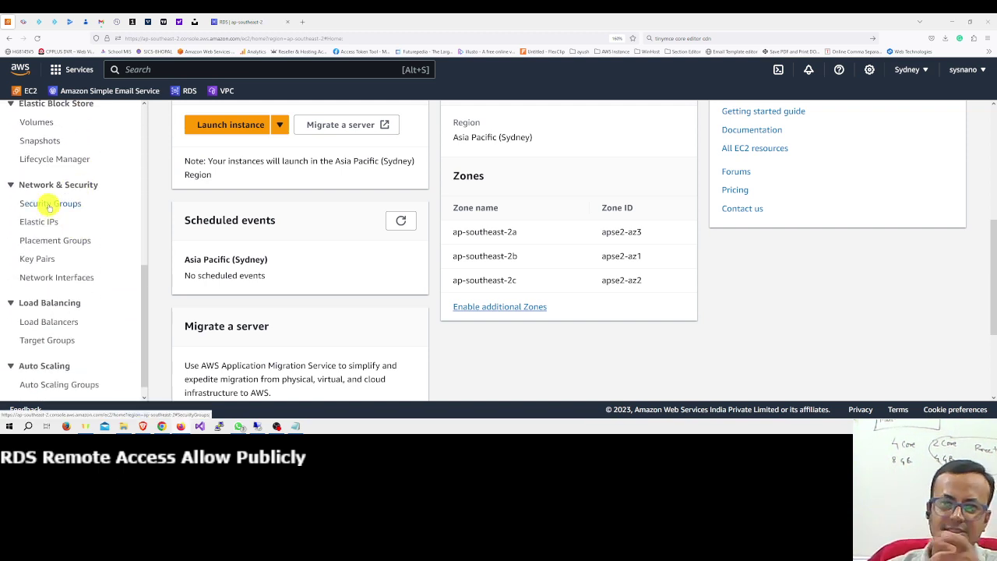
click(49, 204)
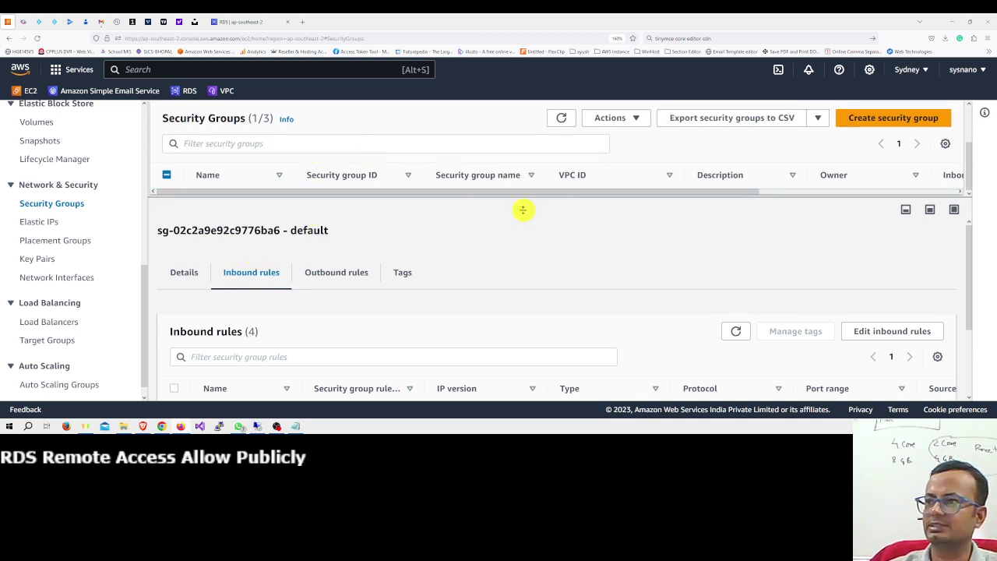
Step: Enlarge the security group list and examine the inbound rules of the default group
drag(523, 209, 524, 223)
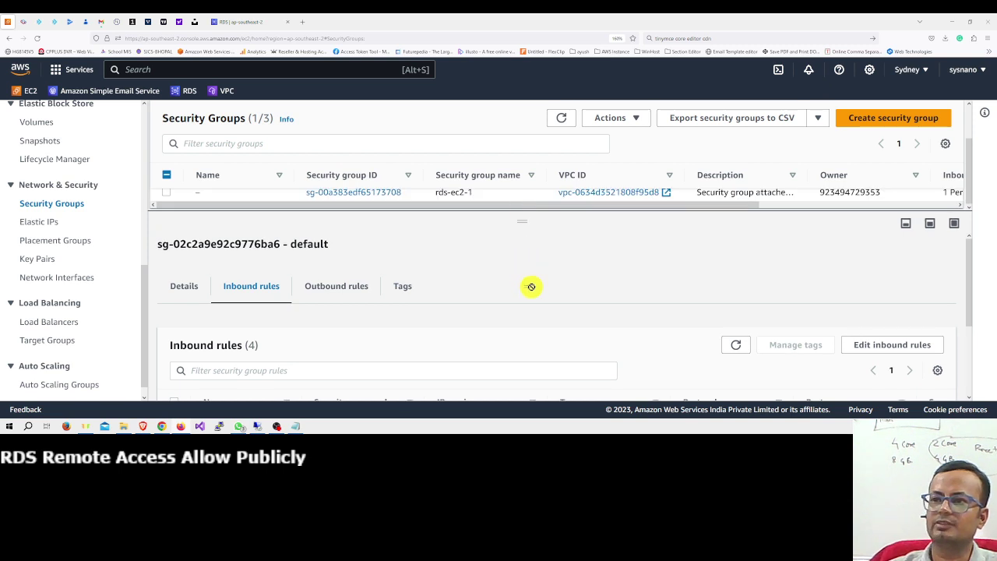
drag(519, 222, 521, 275)
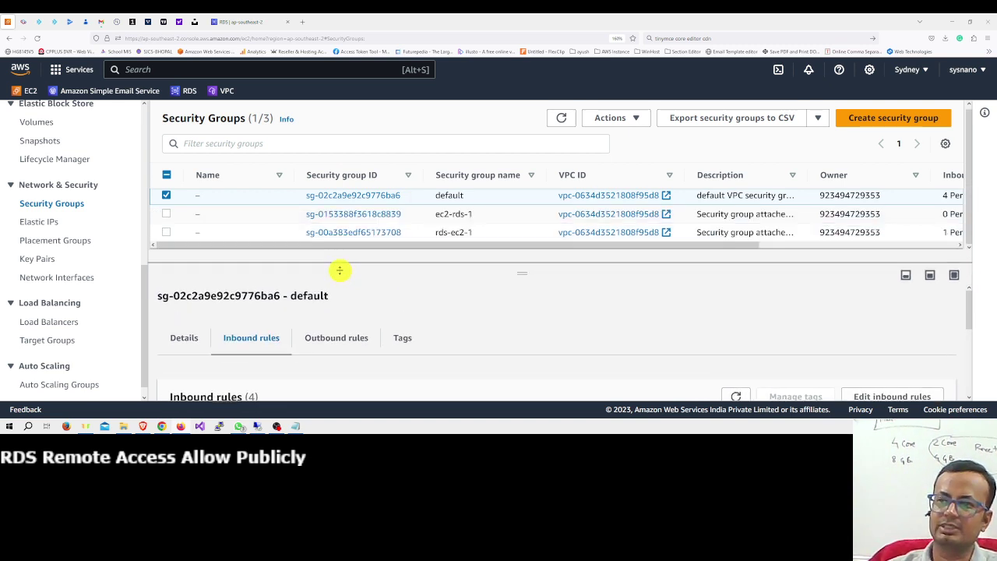
scroll(304, 294, down, 2)
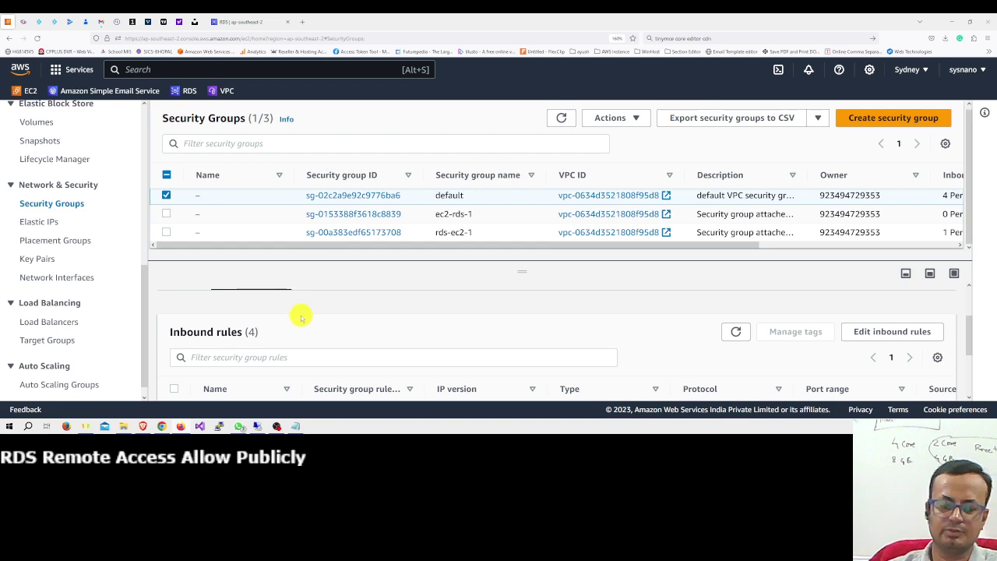
key(ctrl+minus)
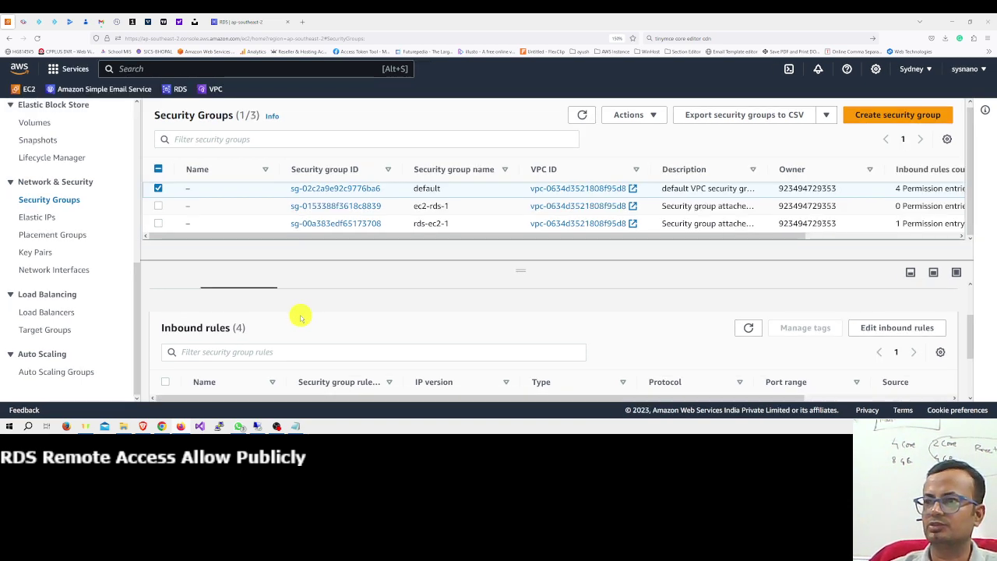
key(ctrl+minus)
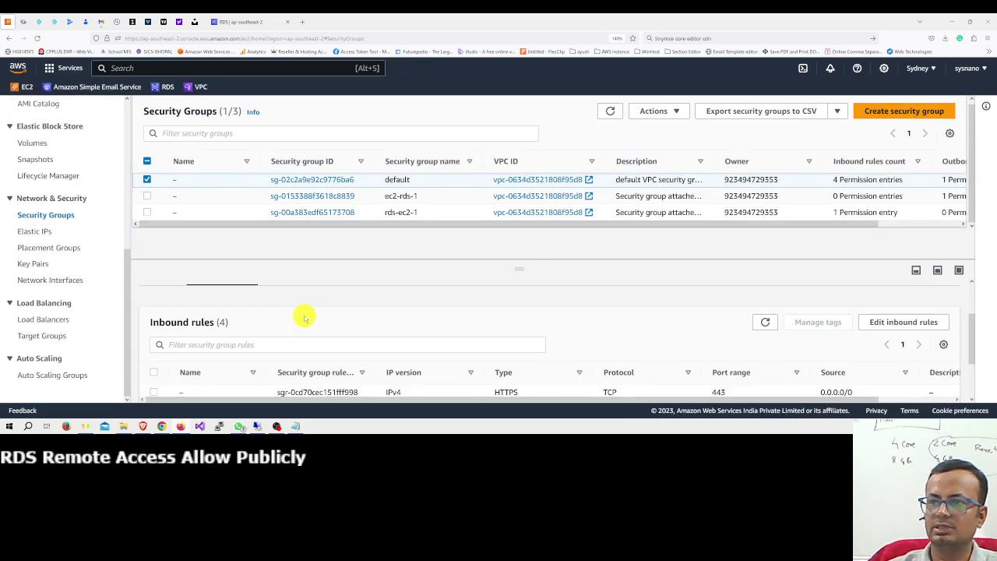
scroll(304, 317, down, 3)
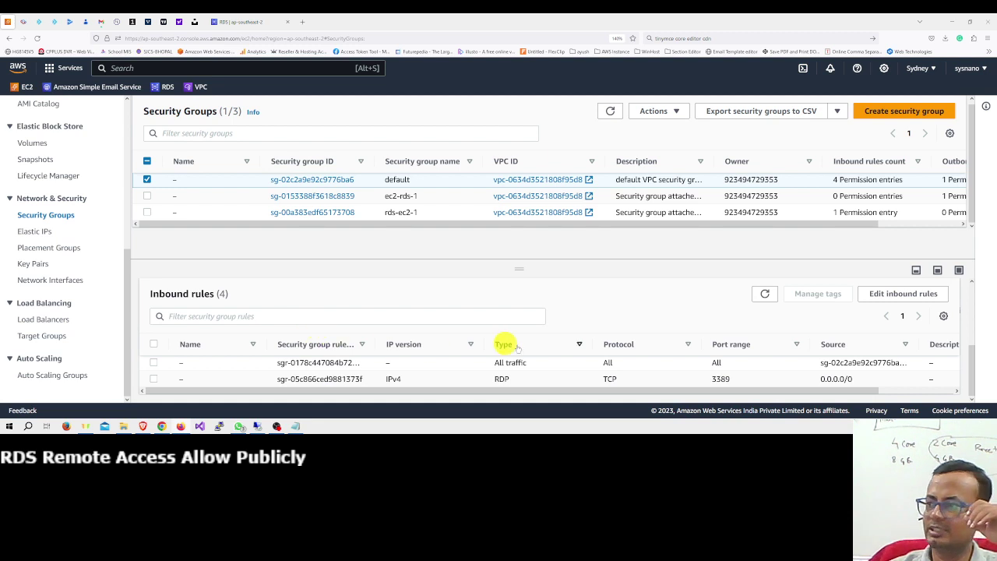
Step: Add an inbound rule to the default security group allowing Custom TCP port 9001 from any IPv4 address, and save the rules
click(916, 293)
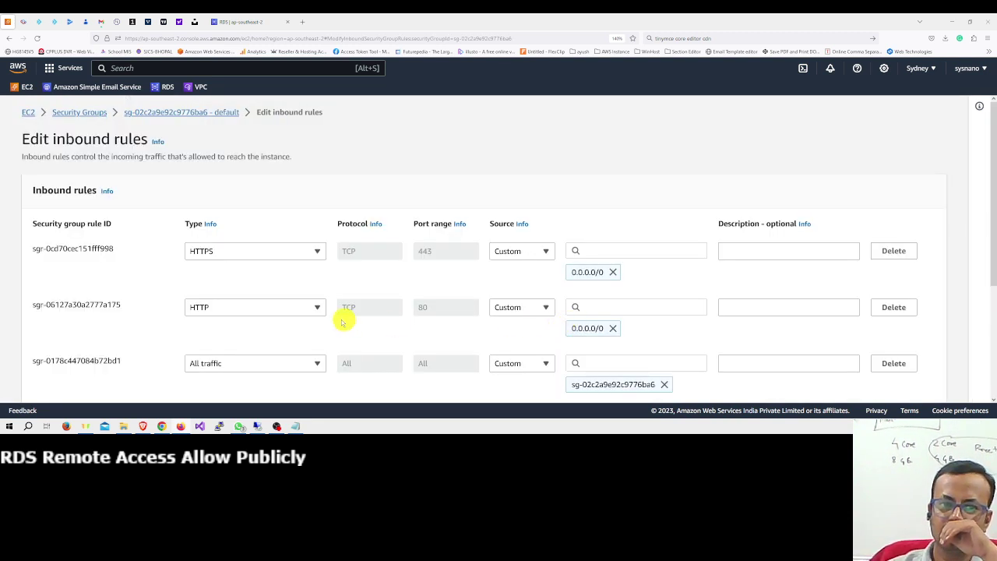
scroll(330, 318, down, 4)
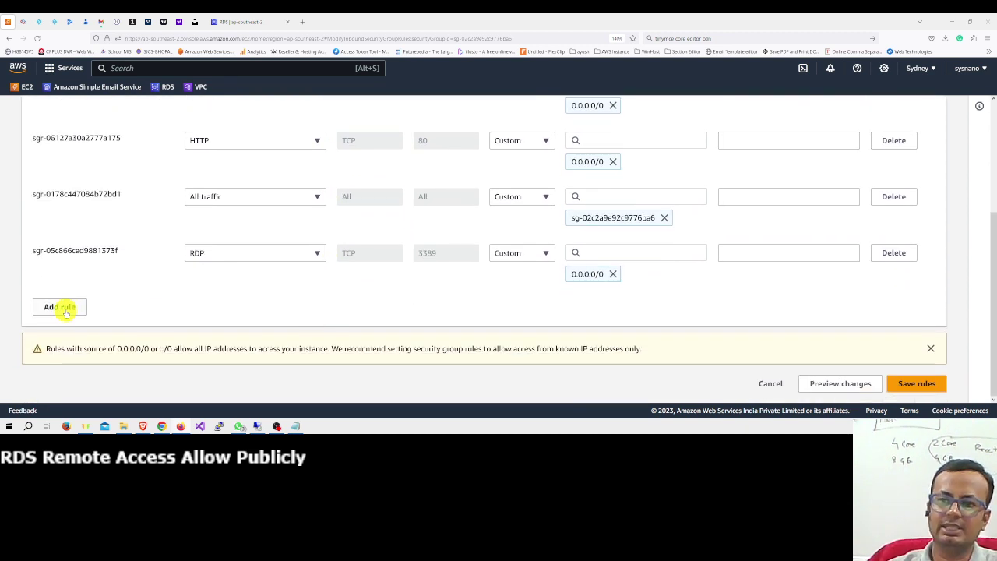
click(62, 309)
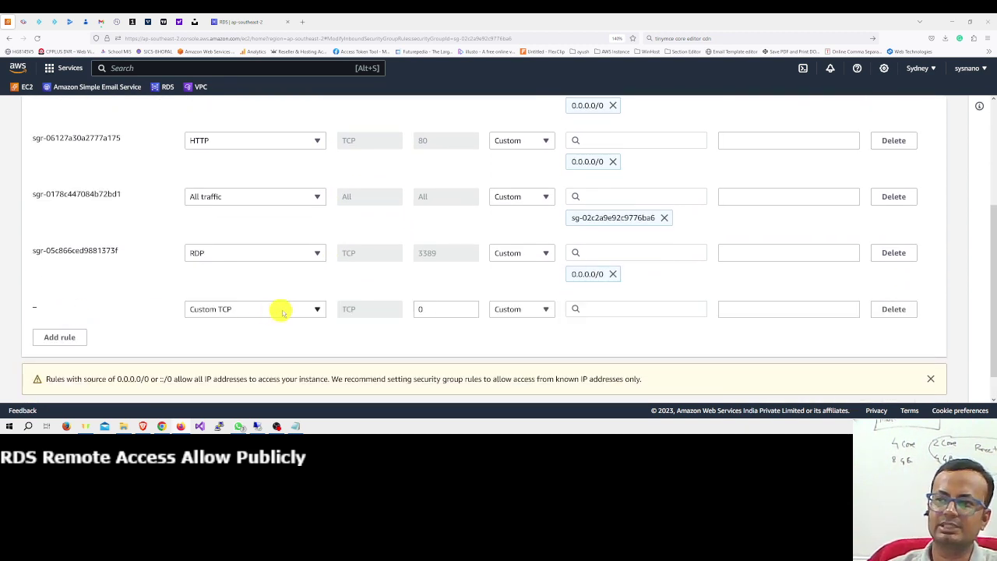
click(432, 308)
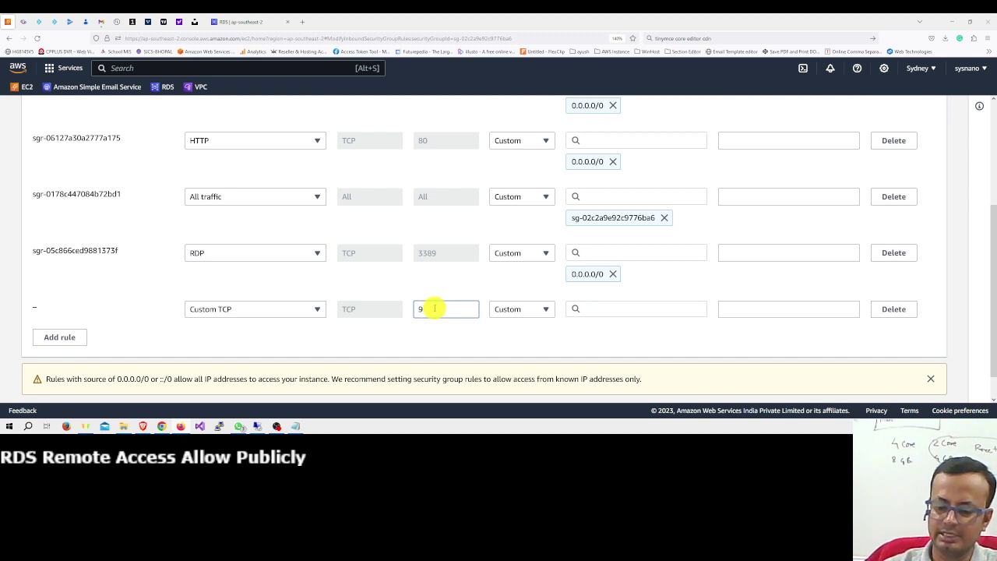
click(536, 310)
click(524, 263)
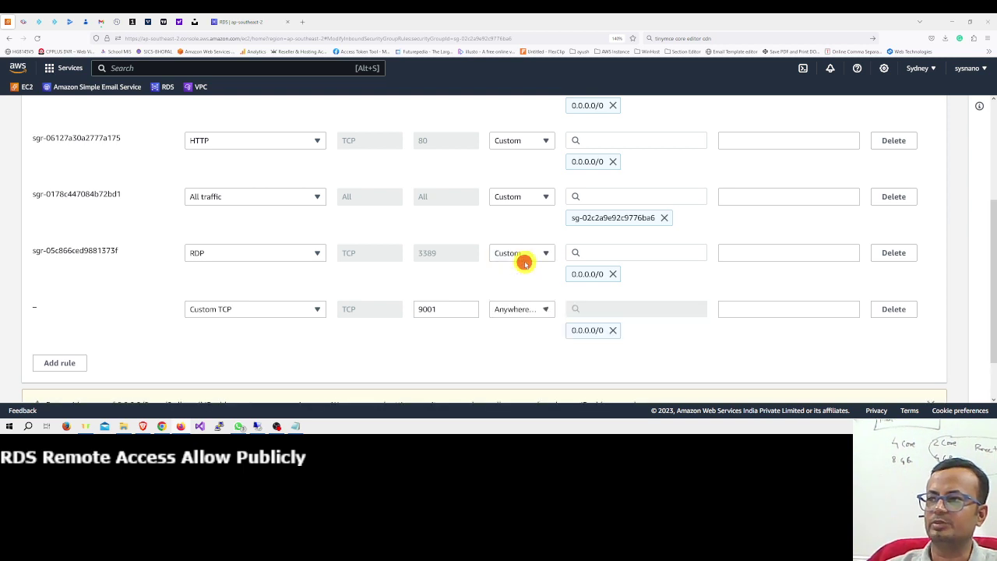
scroll(934, 343, down, 2)
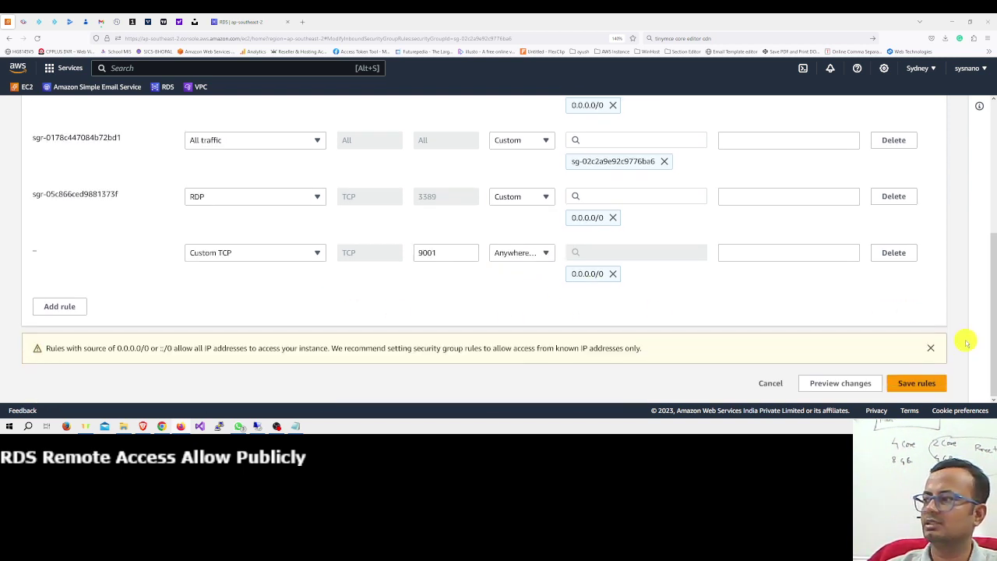
click(919, 383)
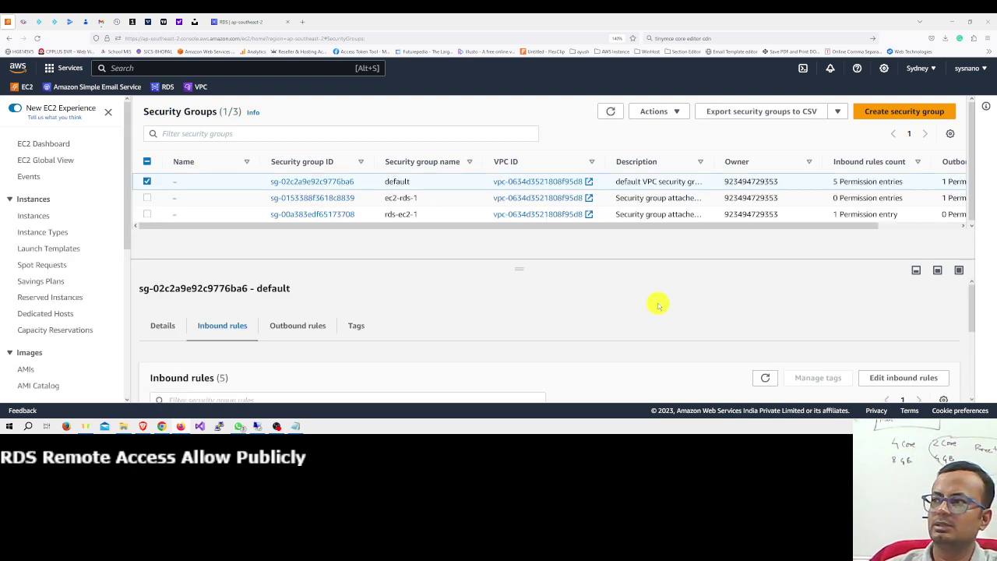
Step: Copy the allocated Elastic IP address from the EC2 console and enter it with port 9001 as the address in a new browser tab
scroll(74, 294, down, 3)
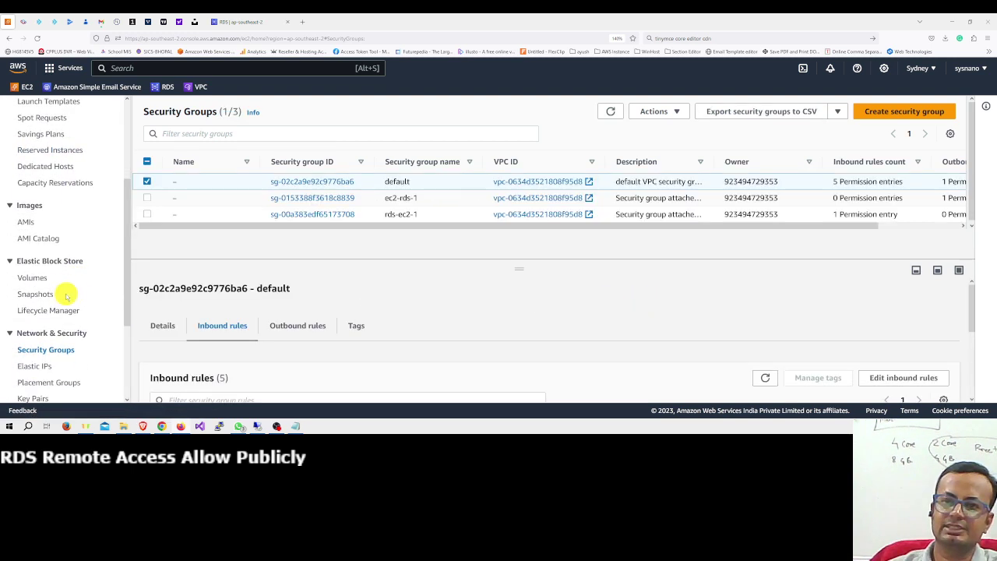
click(38, 366)
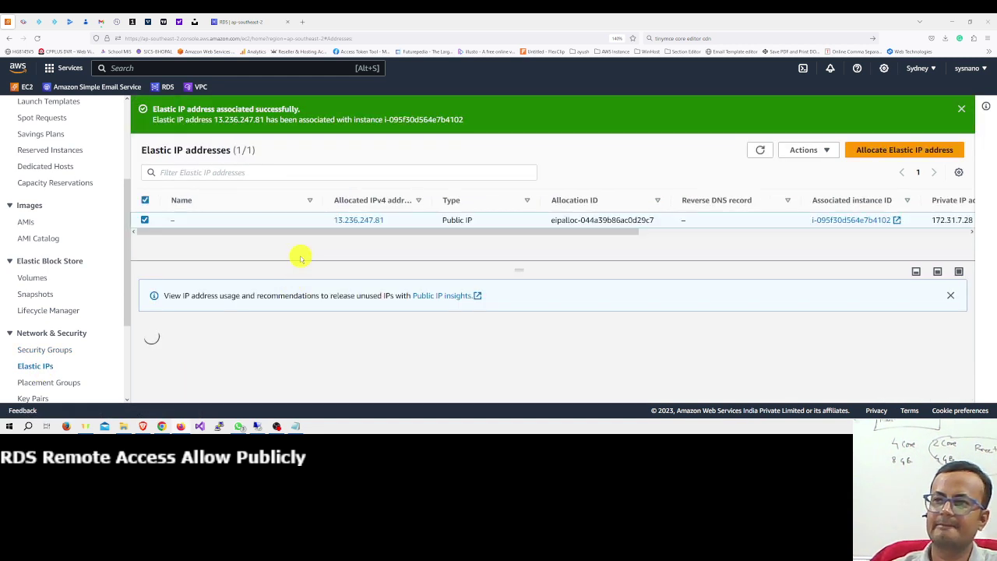
drag(389, 219, 334, 221)
key(ctrl+c)
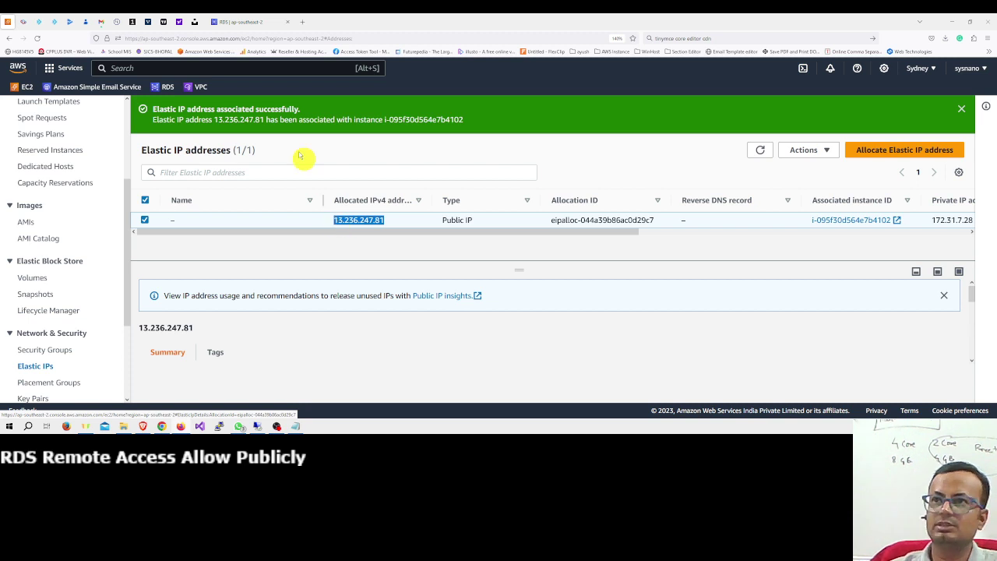
click(304, 22)
click(304, 35)
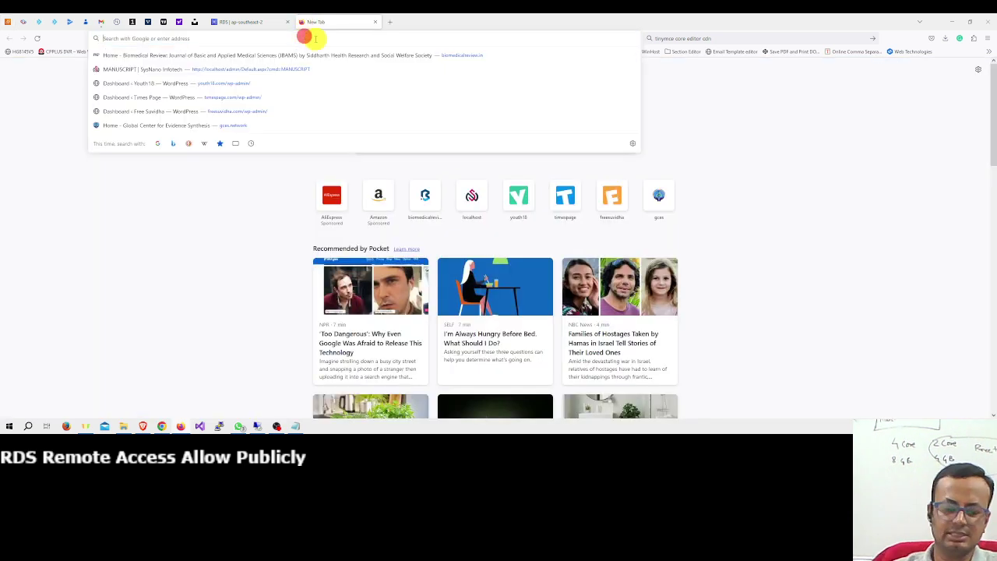
key(ctrl+v)
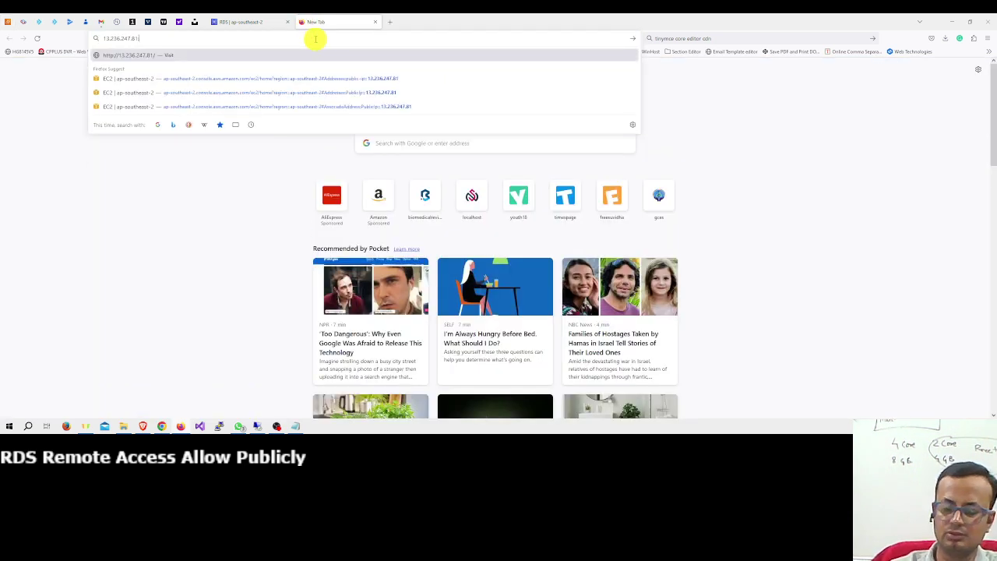
text(:9001)
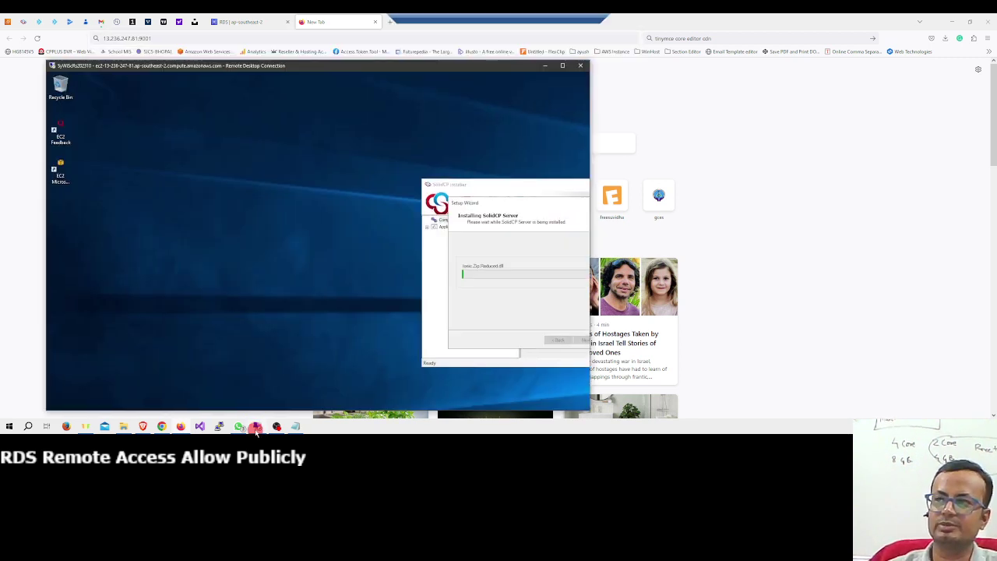
Step: Check the SolidCP Server installation progress on the remote server, and reopen the RDS connection details for sywiscrs202310
click(257, 426)
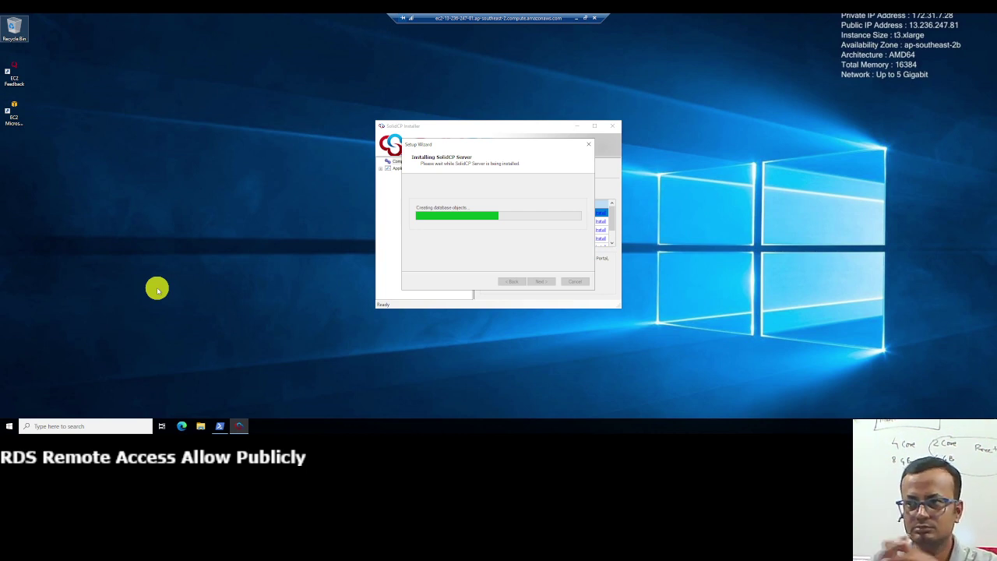
click(579, 22)
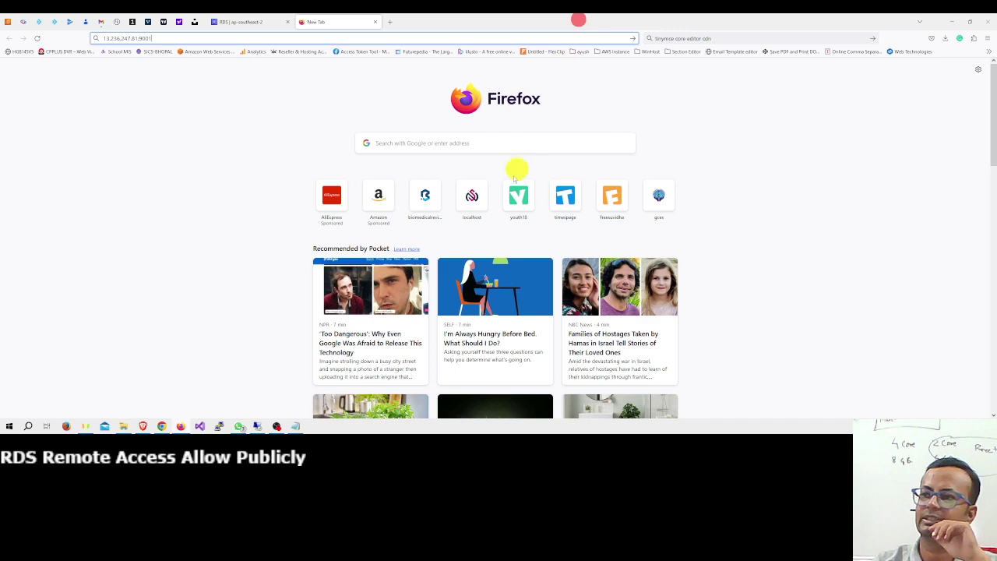
click(225, 23)
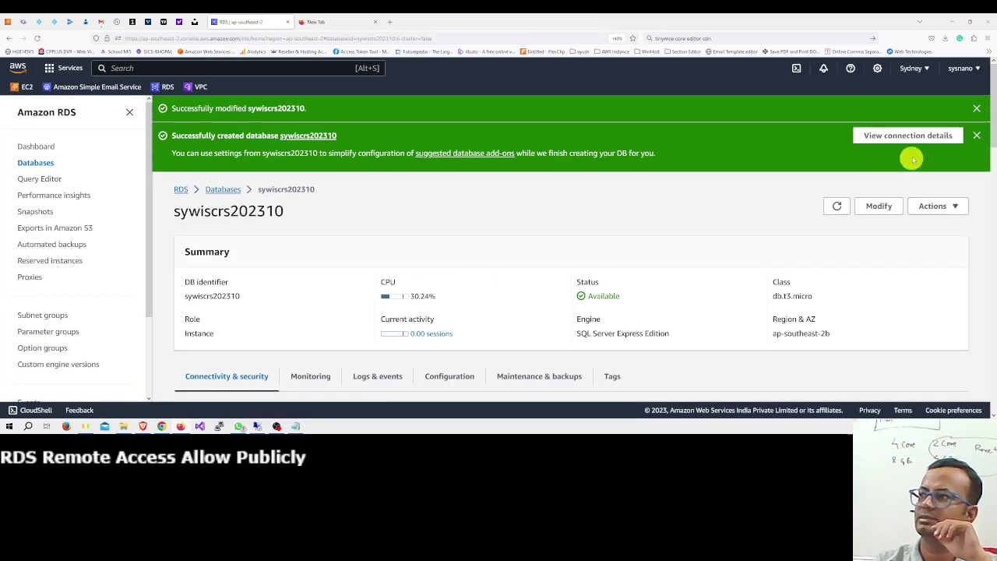
click(913, 136)
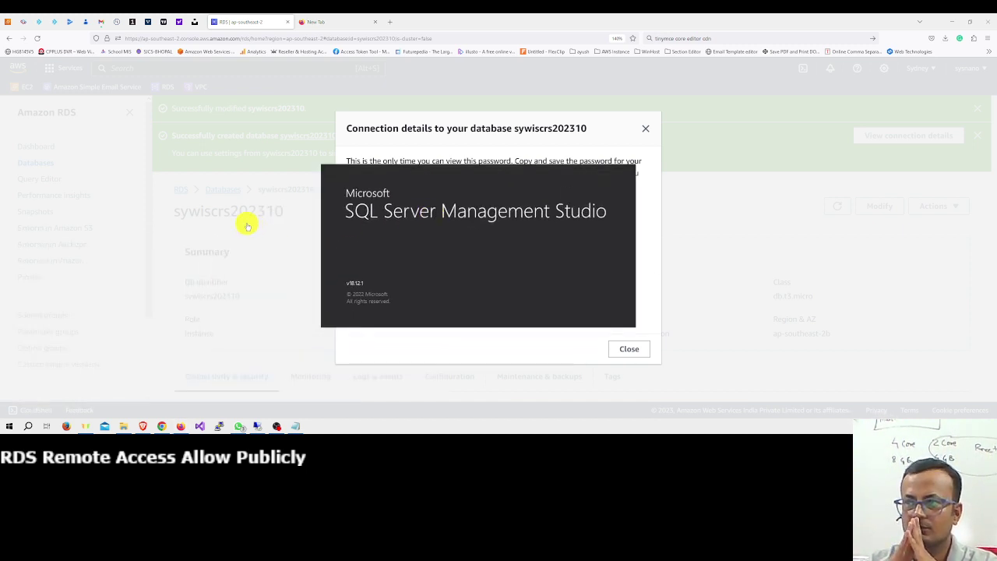
Step: Reduce the full-screen remote desktop session to a window beside the RDS connection details to monitor the SolidCP installation
drag(445, 226, 141, 223)
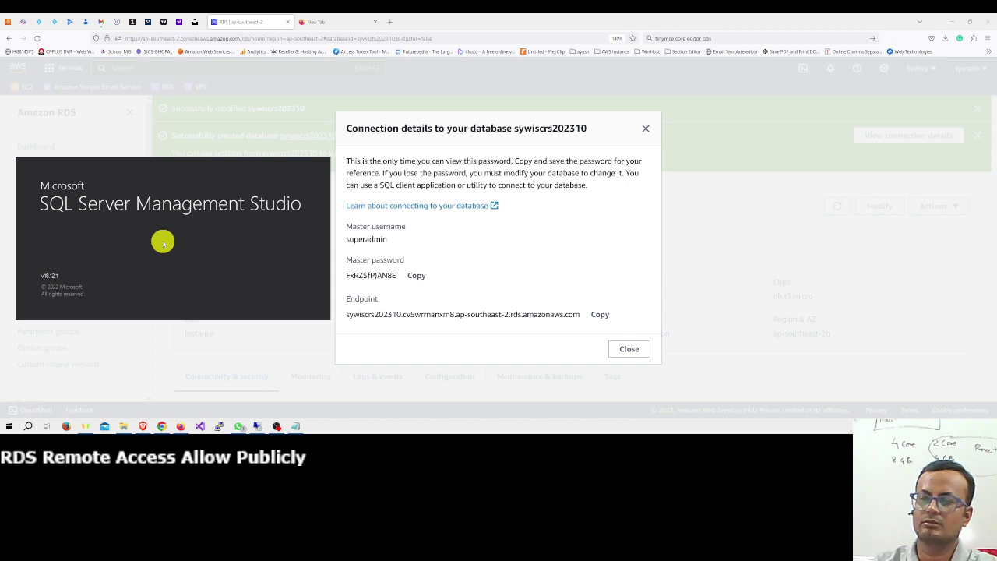
click(257, 426)
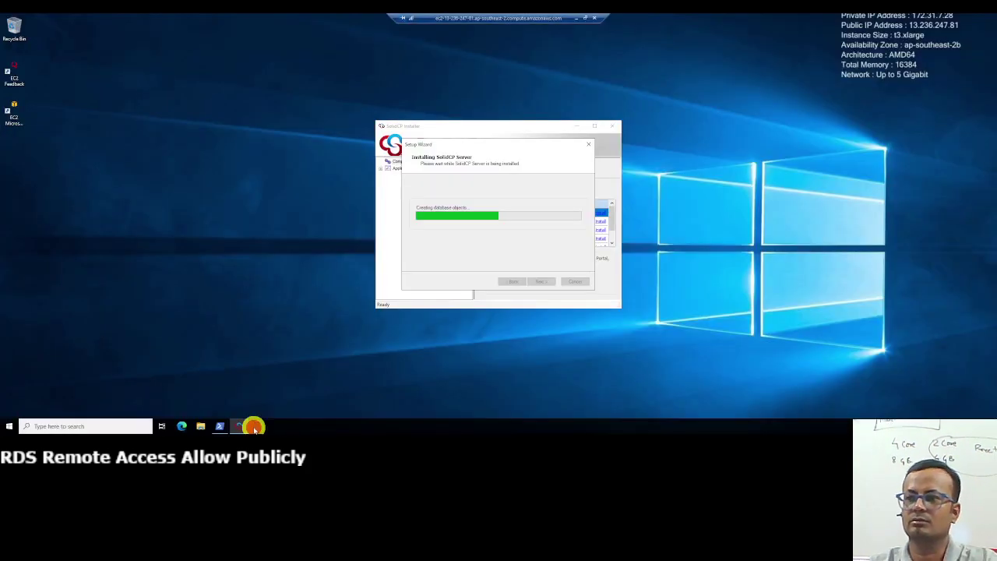
click(576, 18)
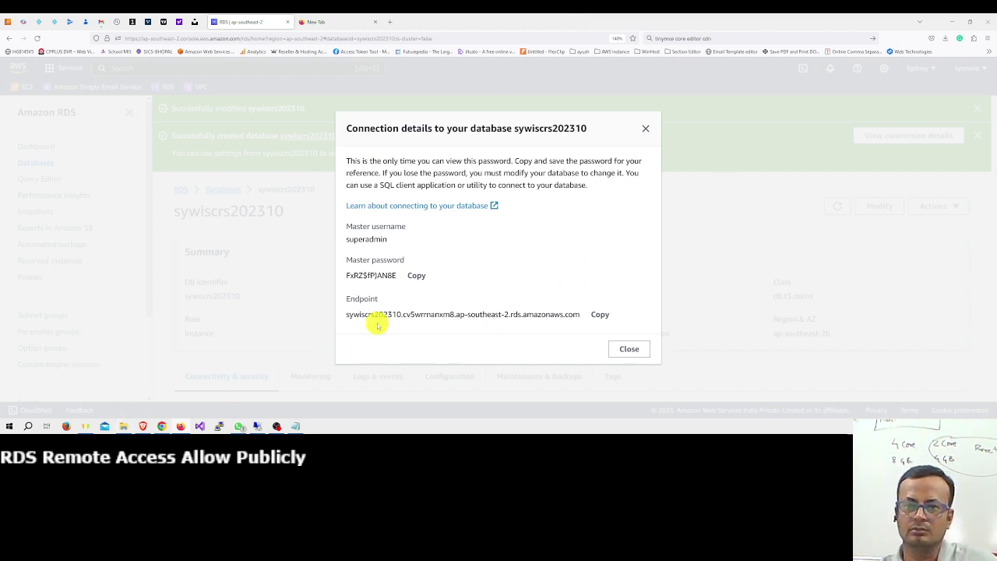
click(258, 426)
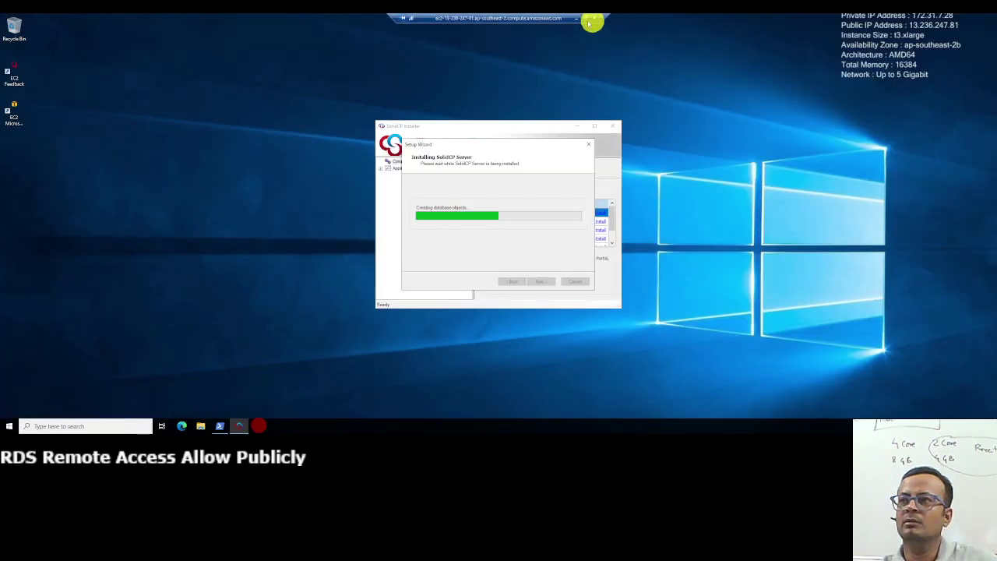
click(584, 17)
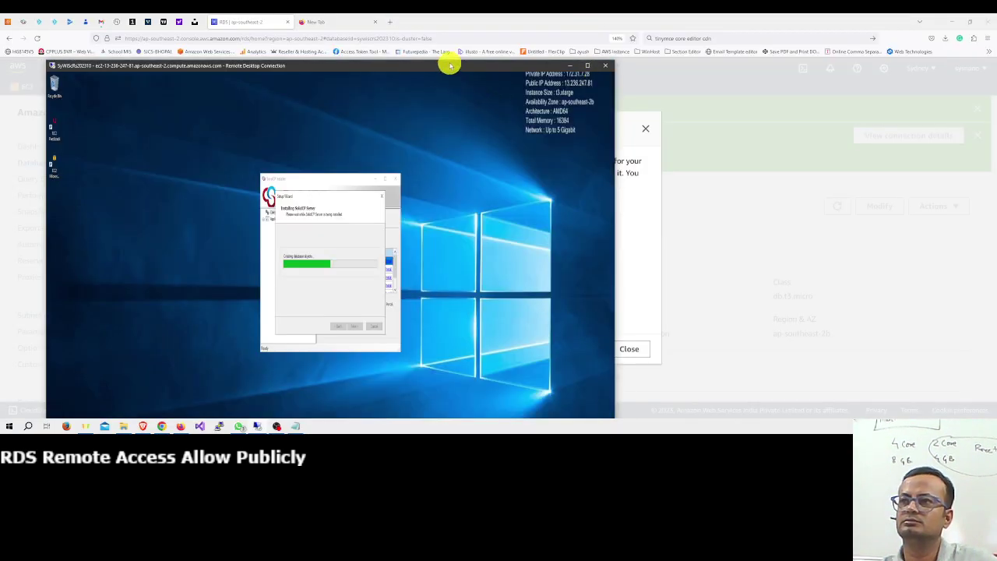
drag(451, 64, 826, 66)
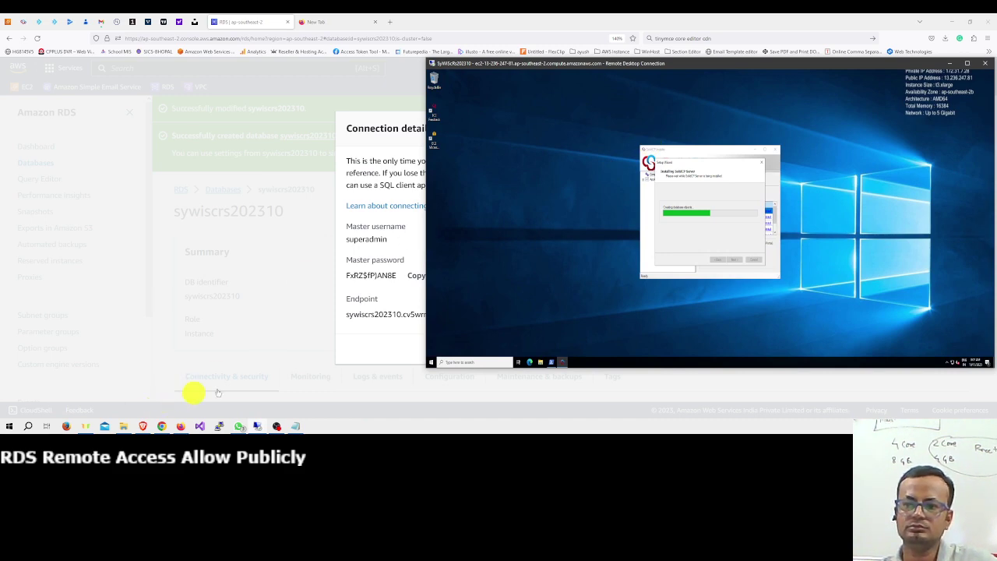
Step: Copy the RDS endpoint and master username superadmin into SQL Server Management Studio's Connect to Server dialog, with SQL Server Authentication
click(951, 24)
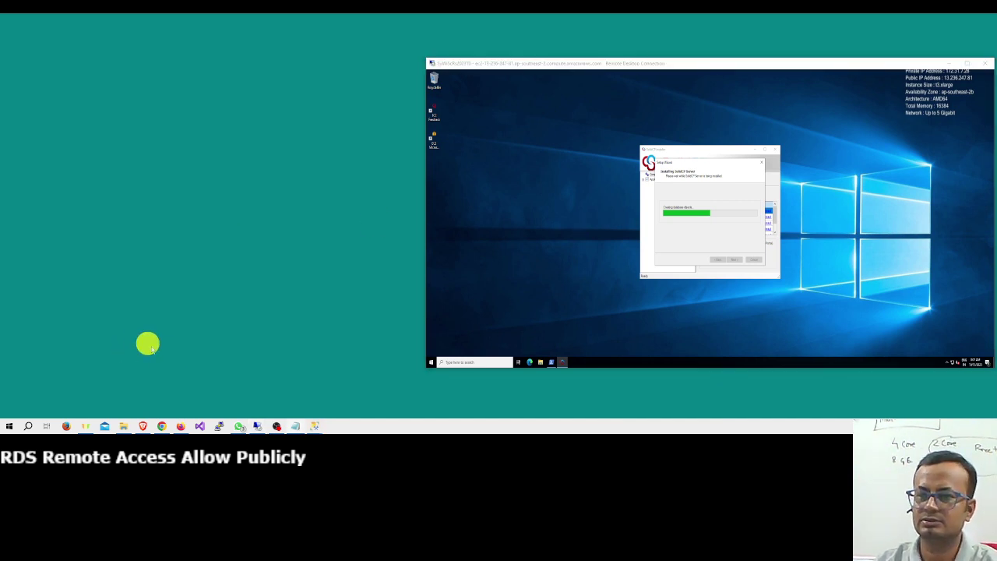
click(184, 430)
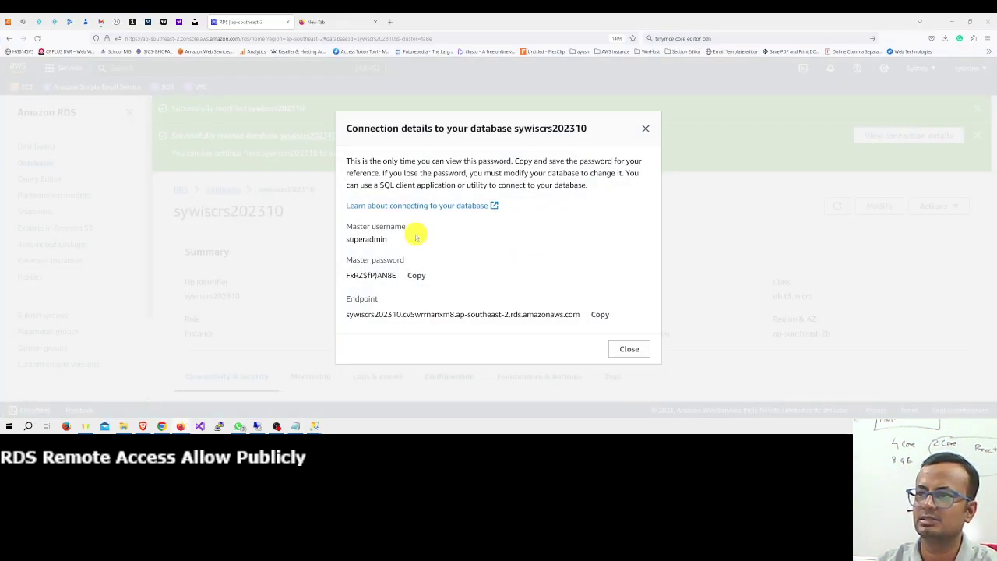
click(609, 317)
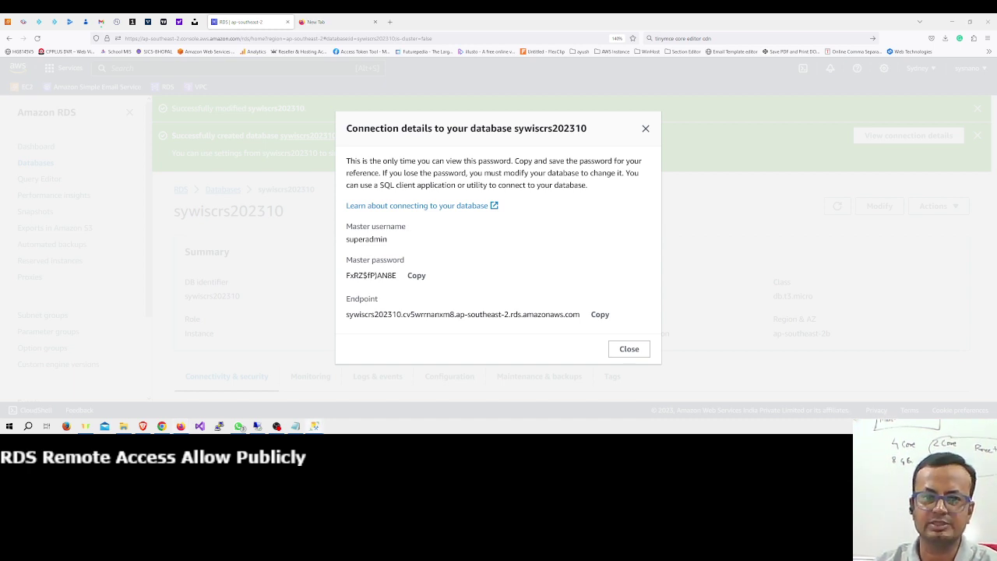
drag(445, 117, 602, 94)
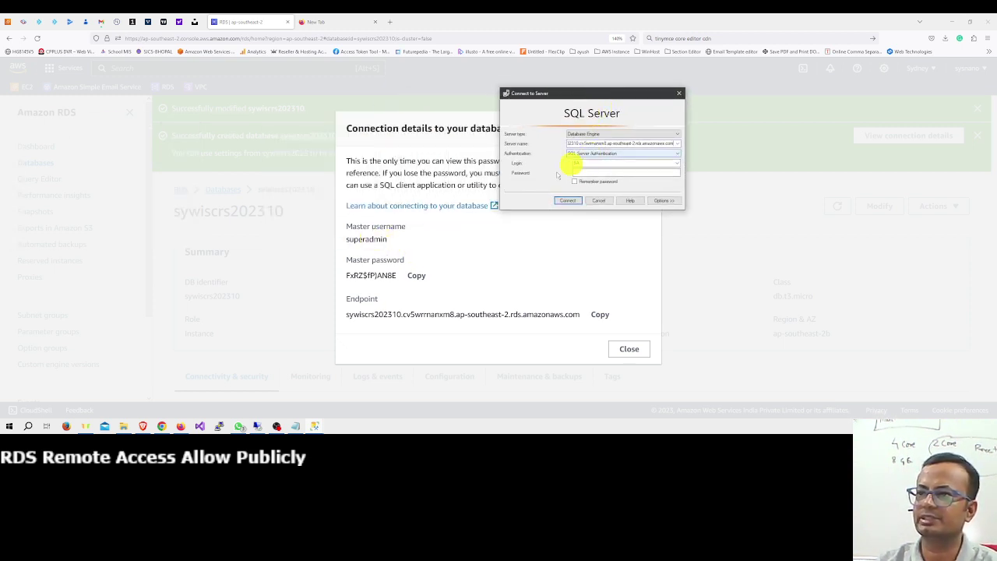
click(350, 241)
double_click(351, 241)
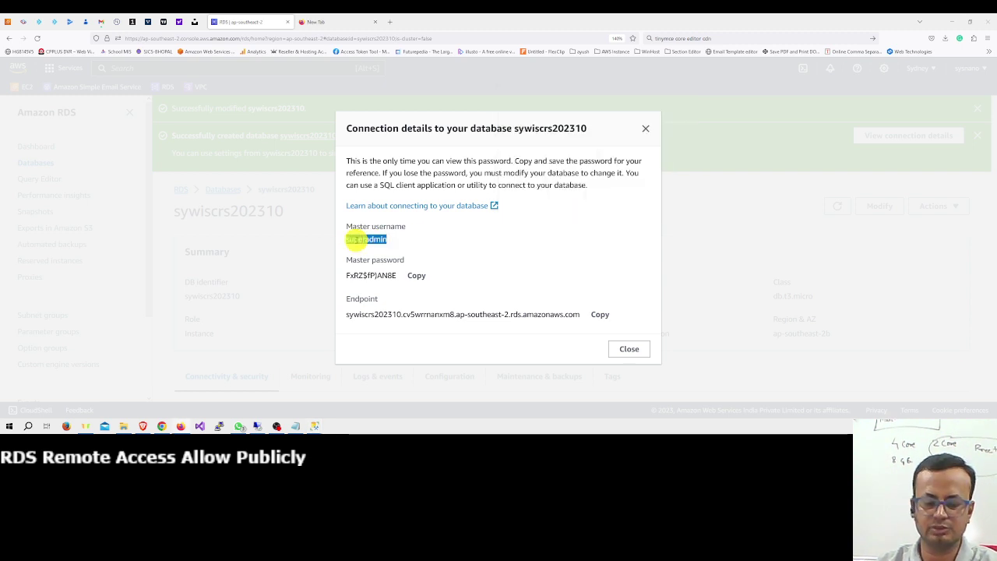
key(alt+Tab)
double_click(600, 162)
key(ctrl+v)
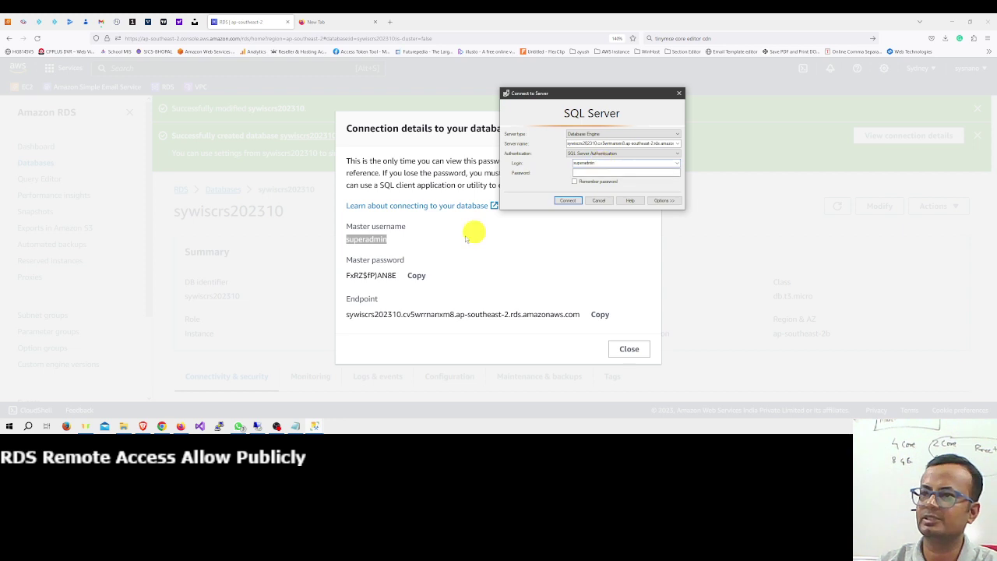
Step: Copy the RDS master password into the Connect to Server password field, have it remembered, try to connect and dismiss the message
click(417, 276)
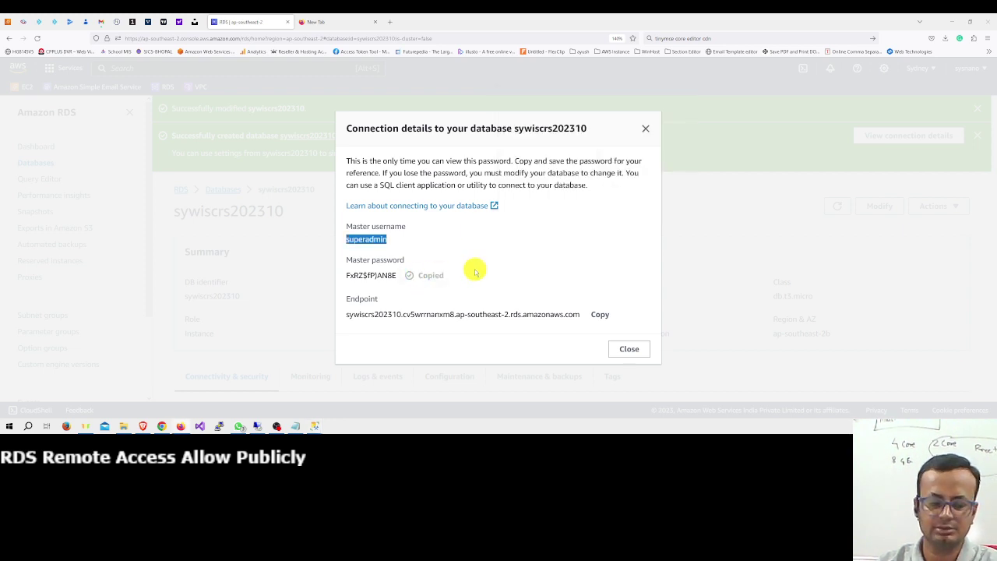
key(alt+Tab)
click(596, 171)
key(ctrl+v)
click(574, 180)
click(568, 200)
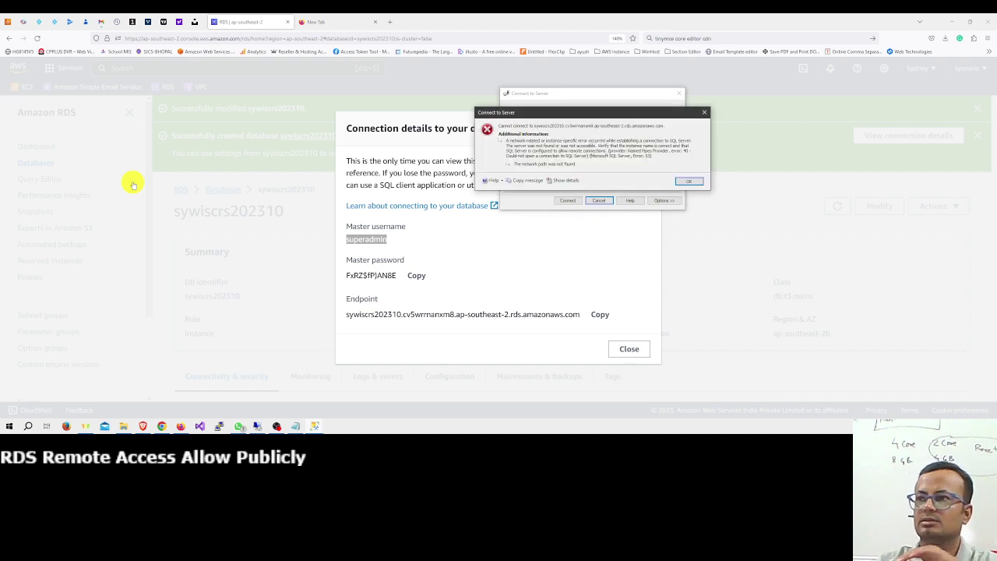
click(695, 180)
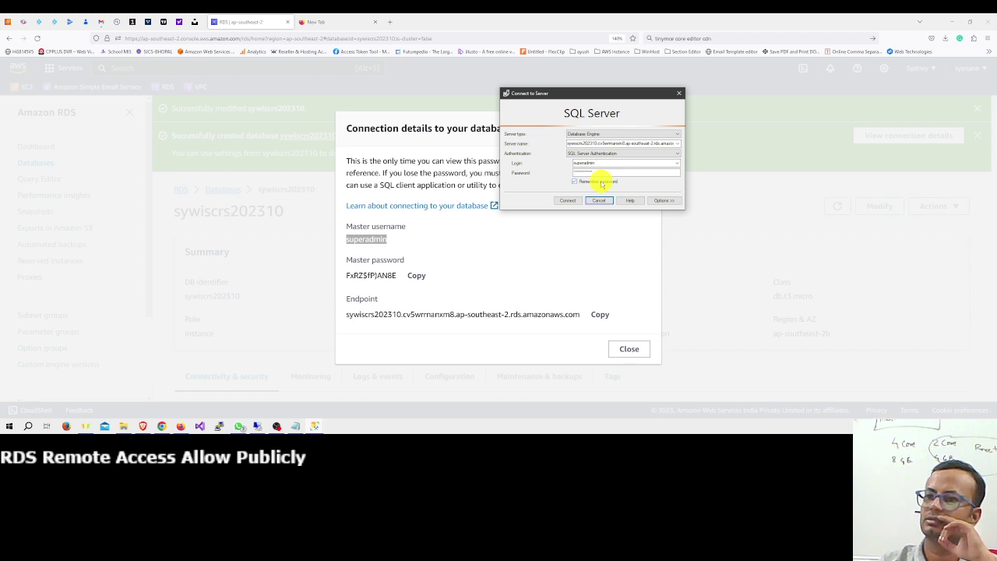
Step: Close the RDS connection details and examine the connectivity and security information of database sywiscrs202310
click(617, 350)
scroll(253, 315, down, 3)
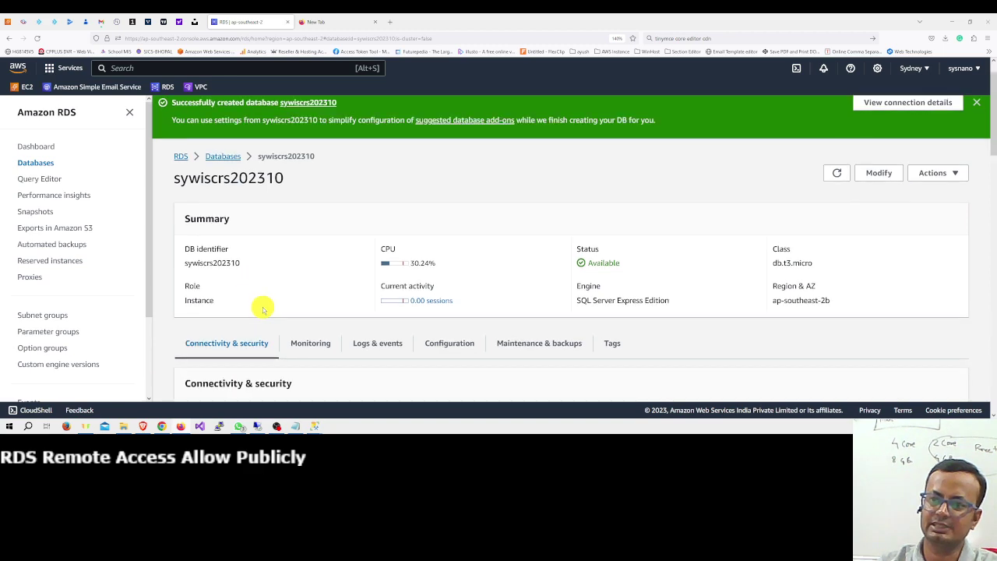
scroll(268, 302, down, 2)
scroll(351, 274, up, 5)
scroll(354, 257, down, 1)
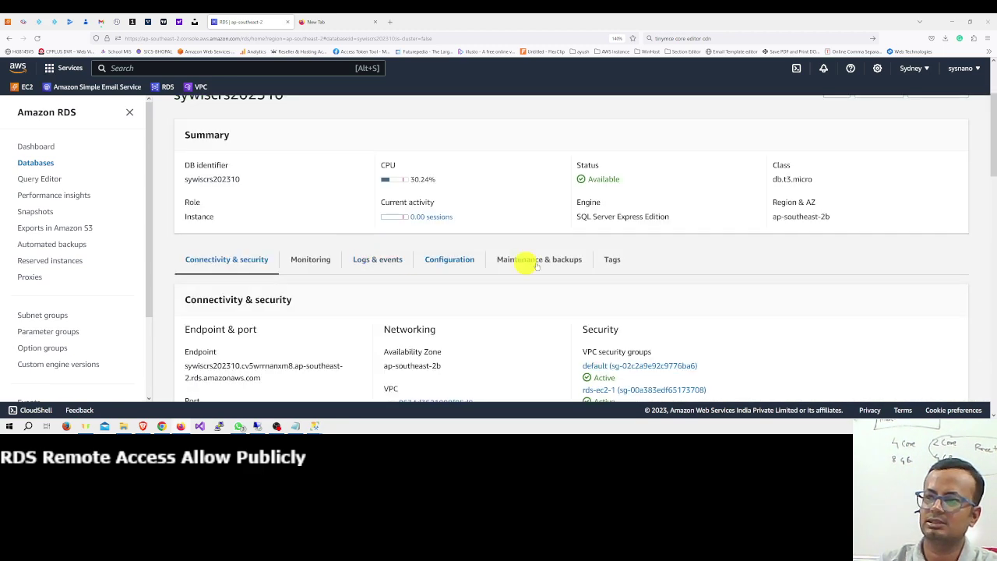
Step: Return to the EC2 console and open the Security Groups list
click(8, 23)
scroll(86, 262, down, 3)
click(61, 251)
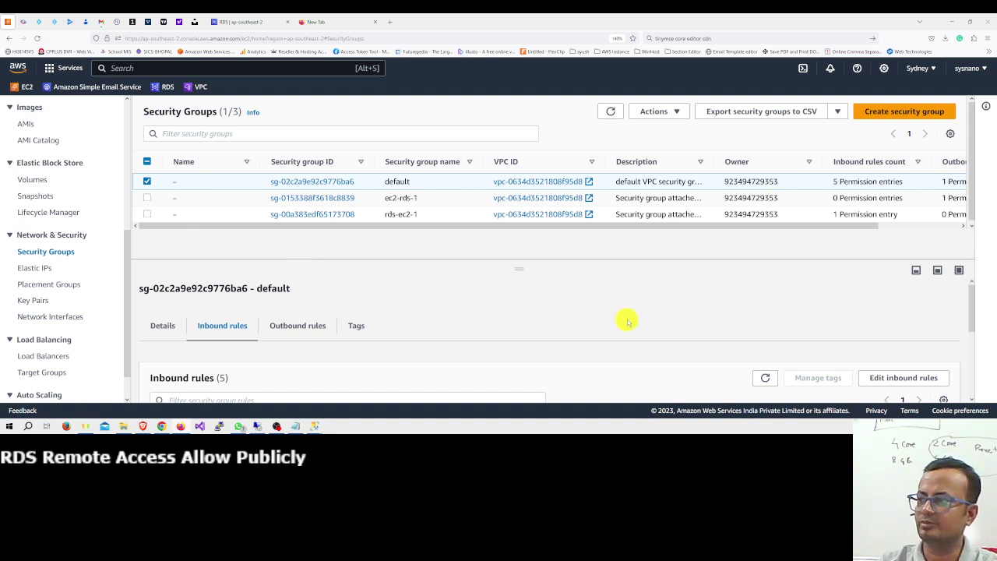
Step: Edit the inbound rules of the default security group and add a rule of type MSSQL
scroll(624, 320, down, 1)
click(890, 294)
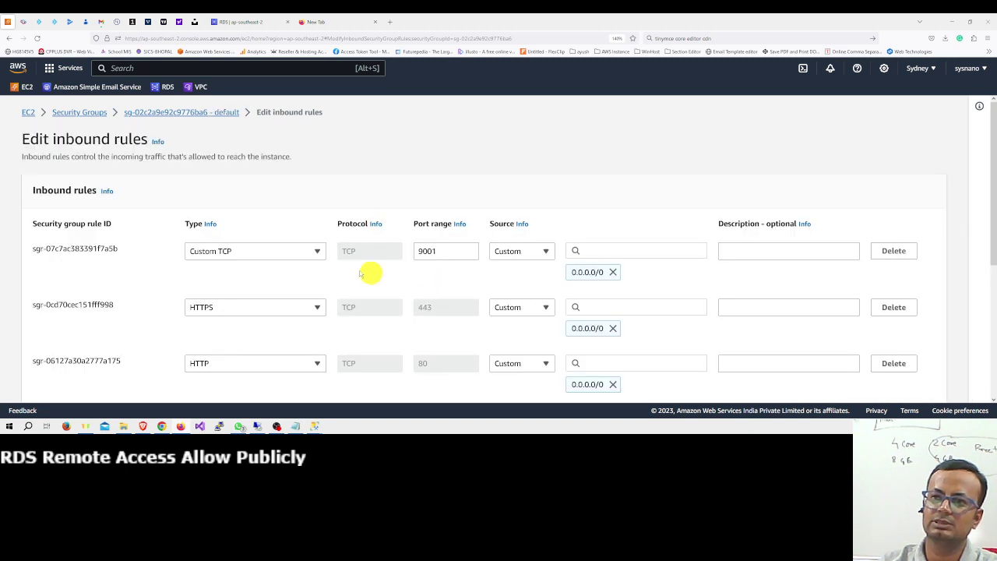
scroll(317, 265, down, 2)
scroll(296, 276, down, 3)
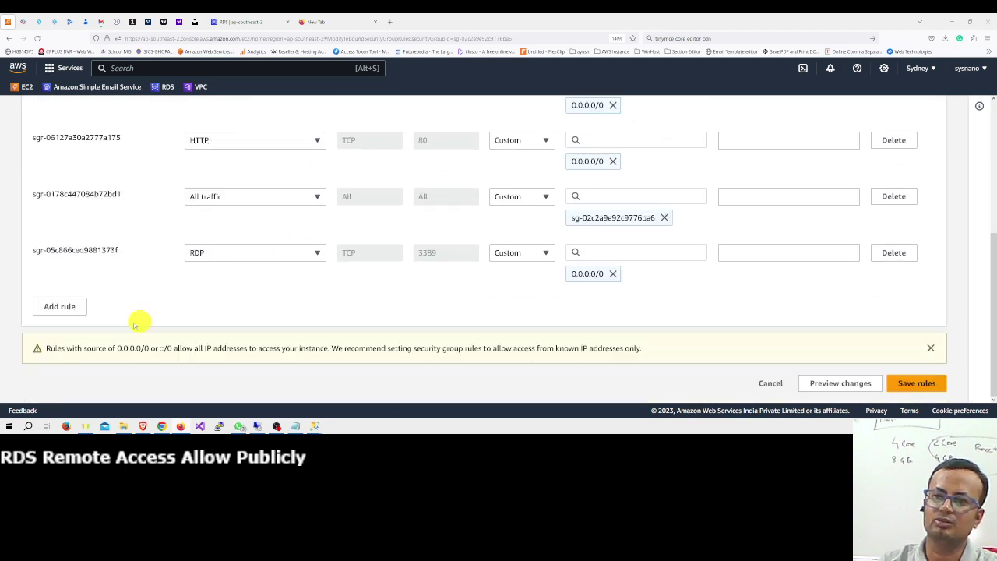
click(60, 308)
click(232, 309)
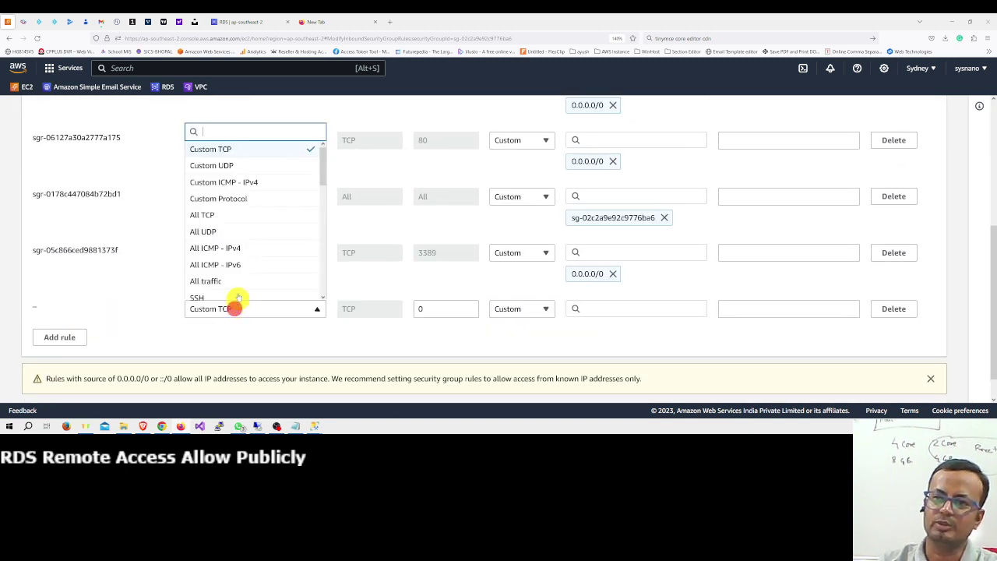
scroll(233, 224, down, 3)
scroll(238, 228, down, 2)
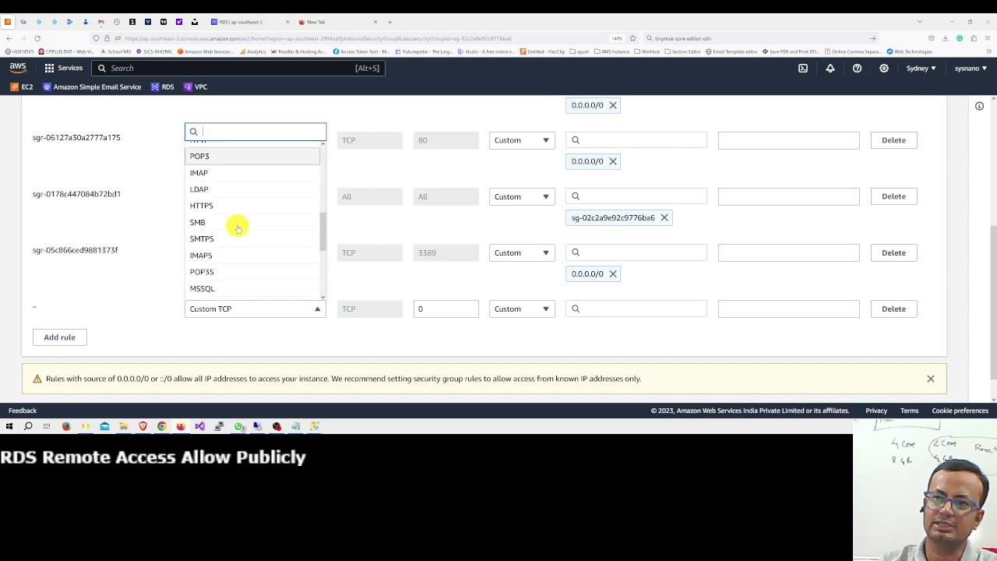
text(ms)
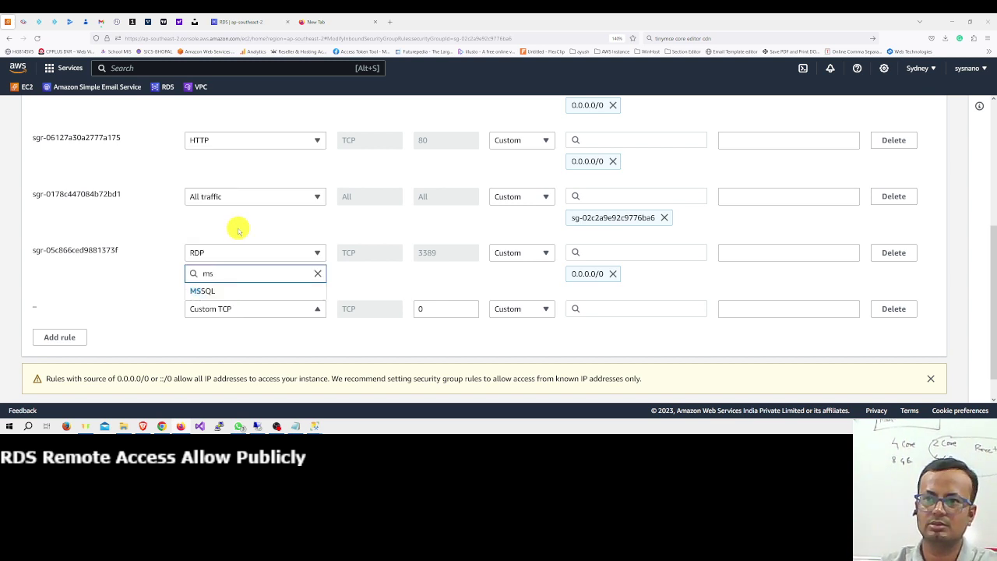
click(227, 290)
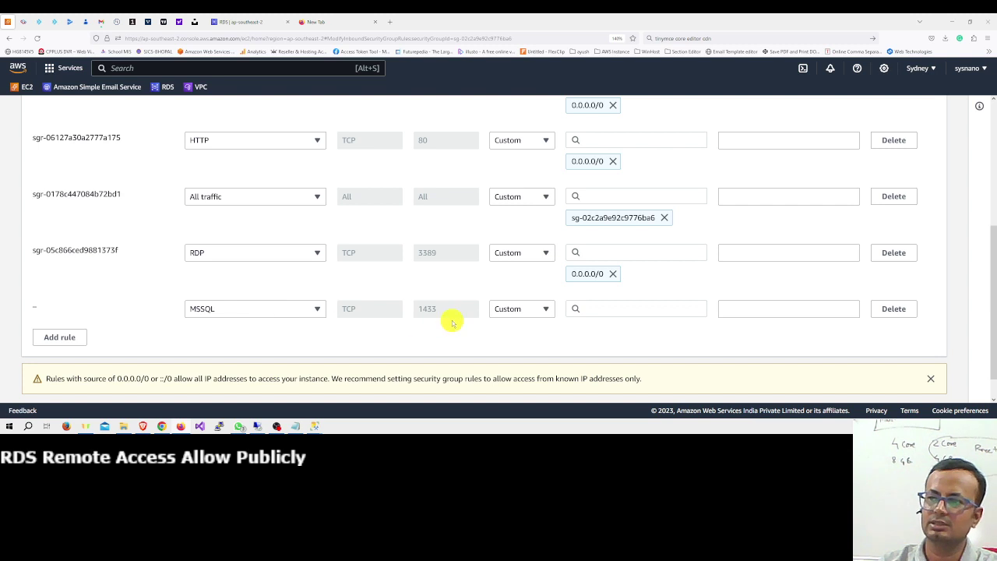
Step: Set the new MSSQL rule's source to Anywhere-IPv4 and save the inbound rules
click(527, 310)
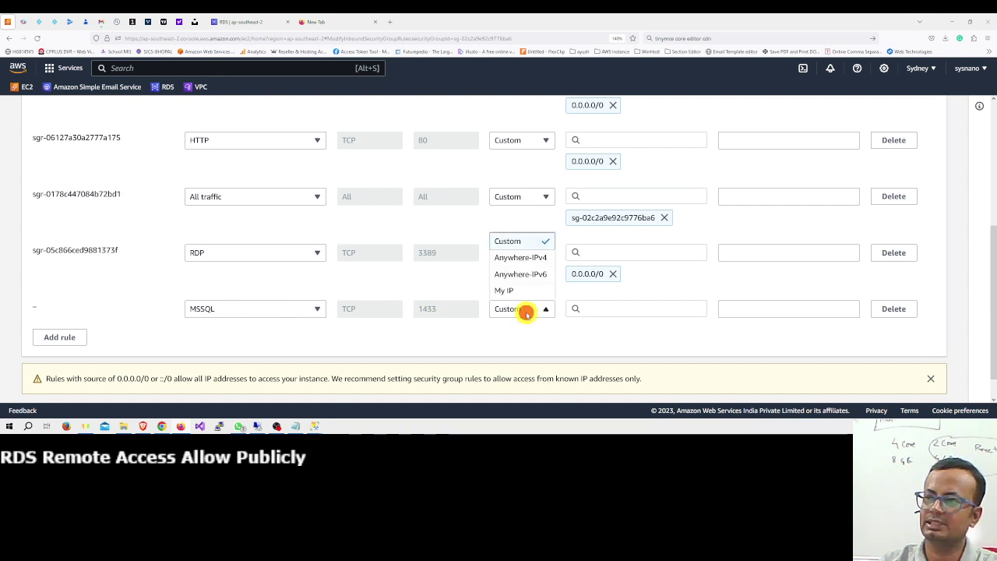
click(530, 258)
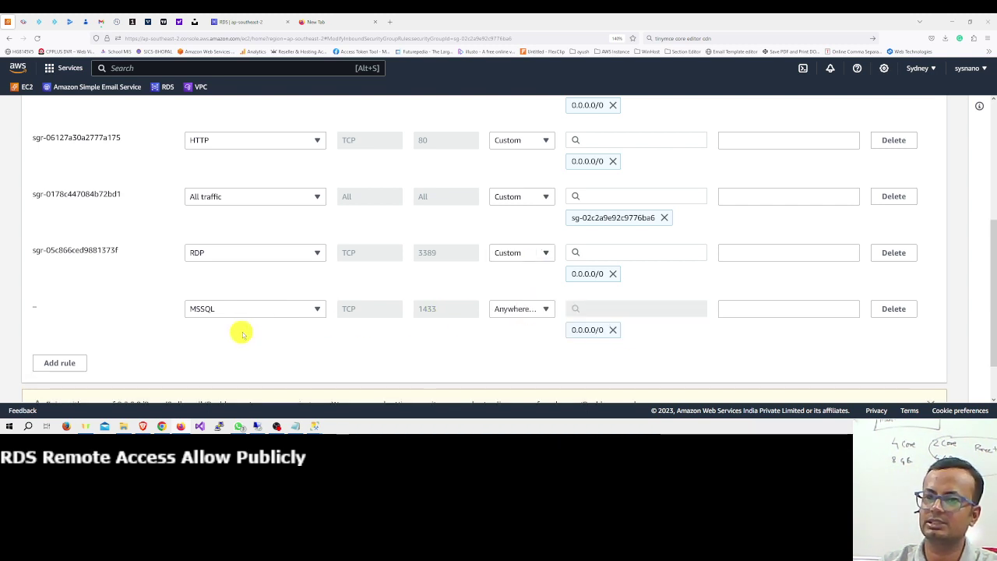
scroll(483, 331, down, 2)
click(912, 383)
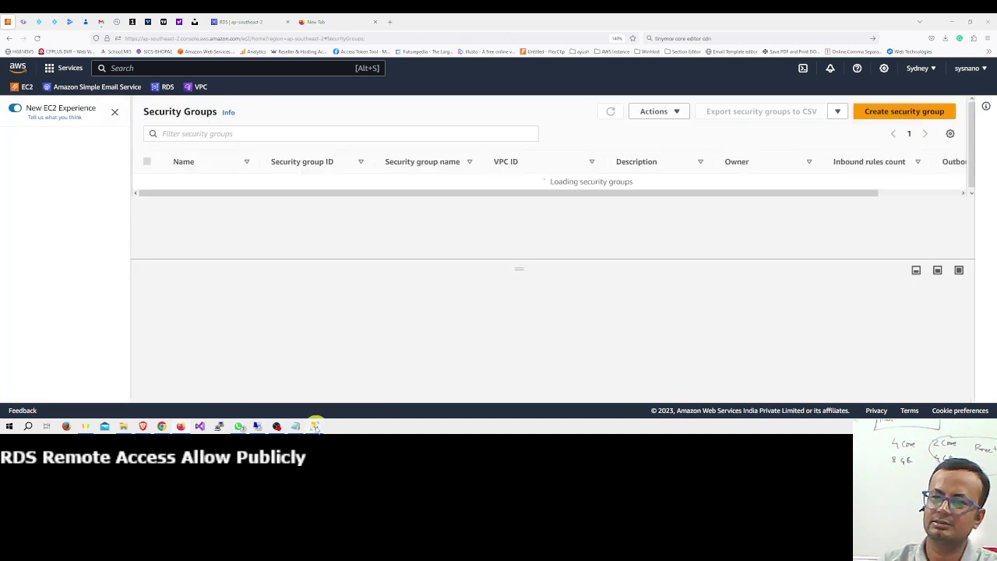
Step: Switch to SQL Server Management Studio and try again to connect to the RDS server with the entered login
mouse_move(316, 426)
click(354, 399)
click(571, 201)
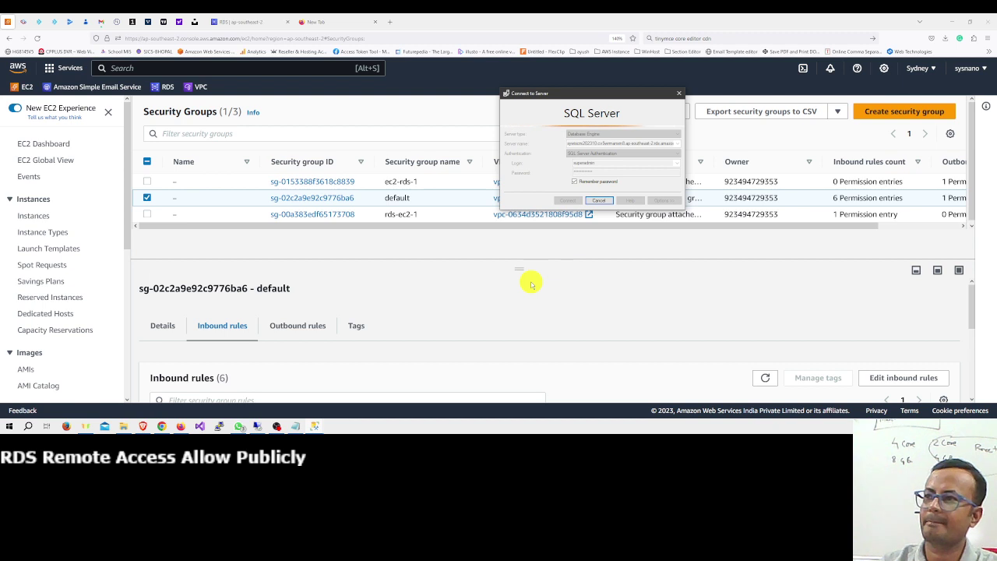
Step: Switch to the Remote Desktop session in full screen and finish the SolidCP Setup Wizard
click(257, 426)
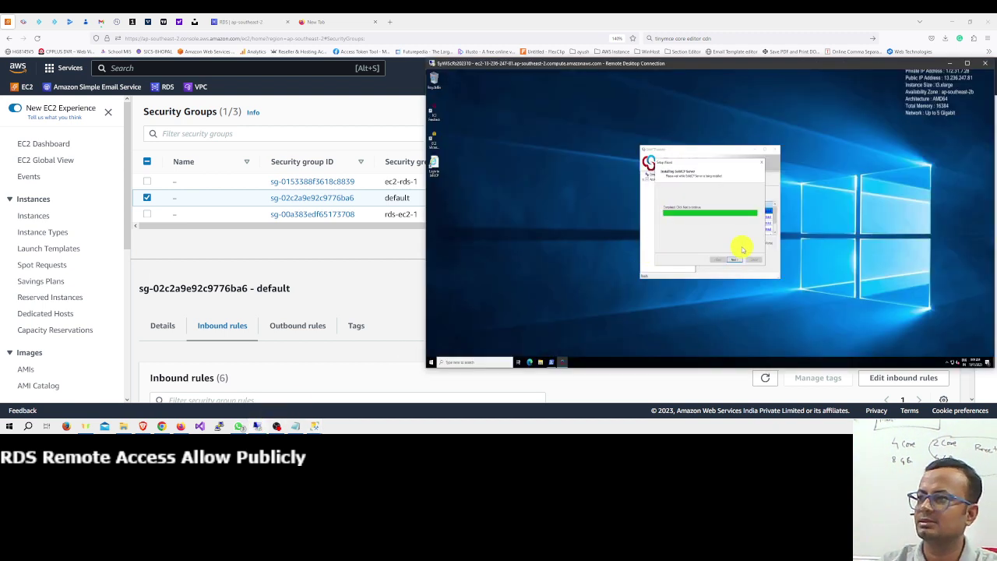
click(967, 63)
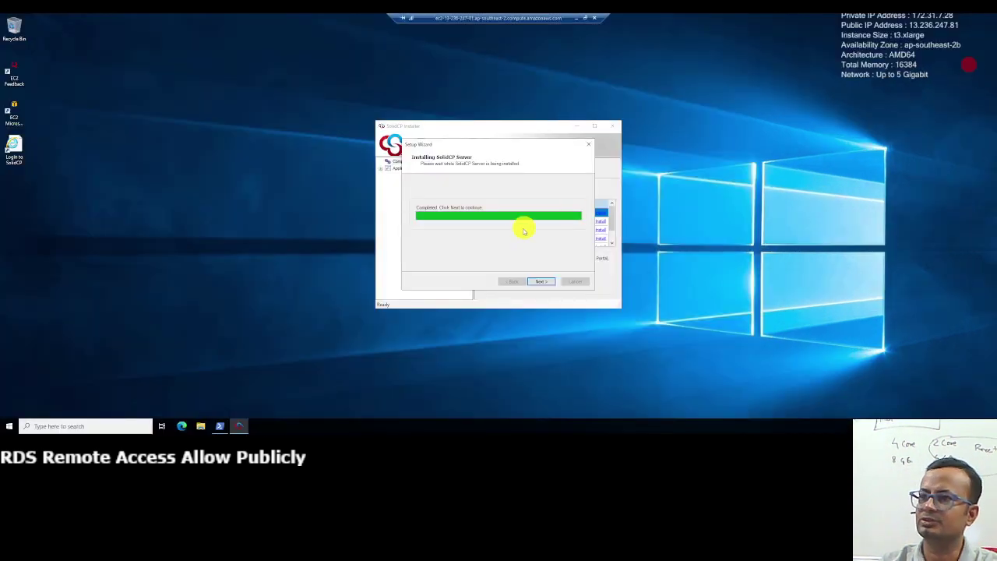
click(542, 281)
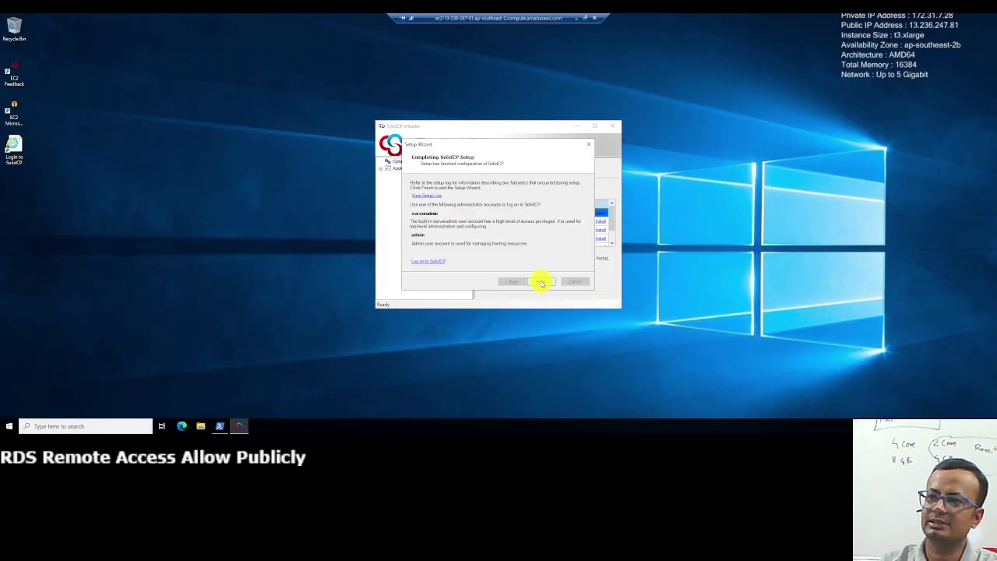
click(541, 281)
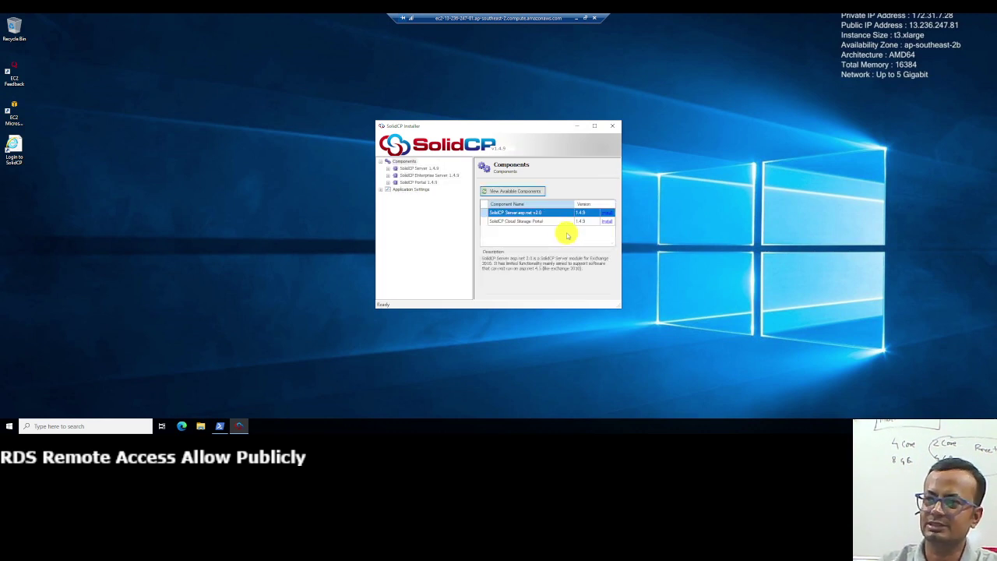
Step: Close the SolidCP Installer and the other open window on the server, and leave the Remote Desktop session
click(613, 127)
click(220, 426)
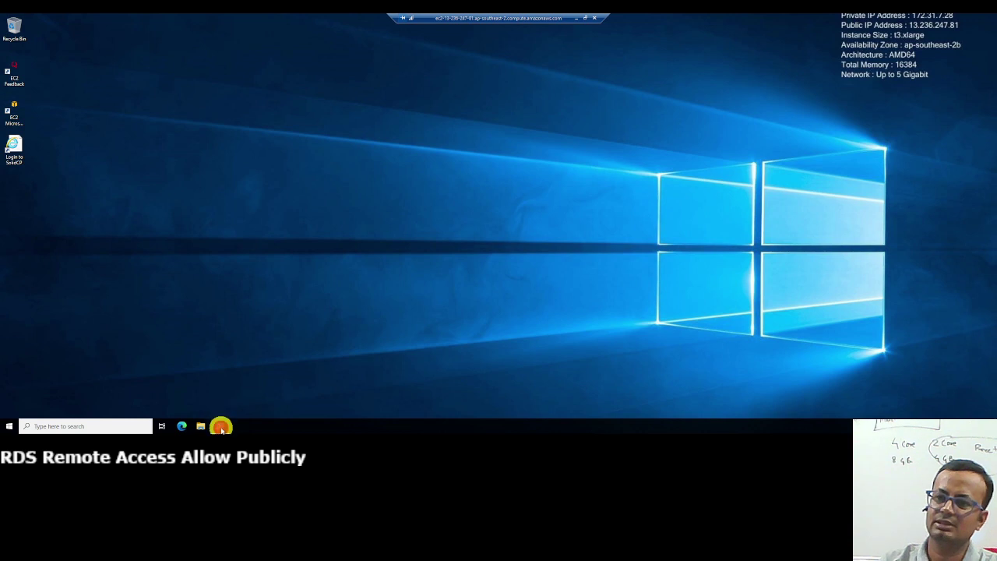
click(817, 97)
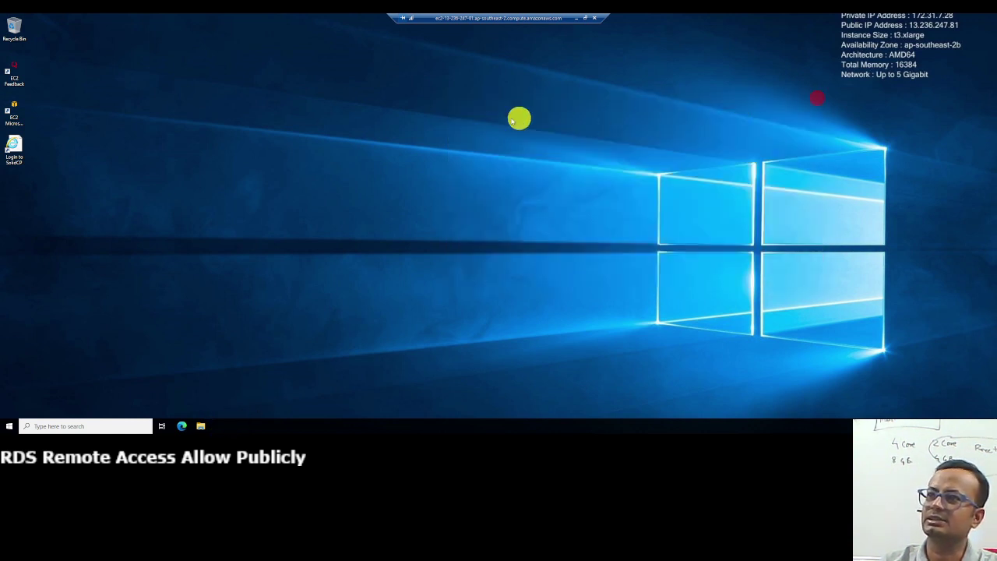
click(594, 20)
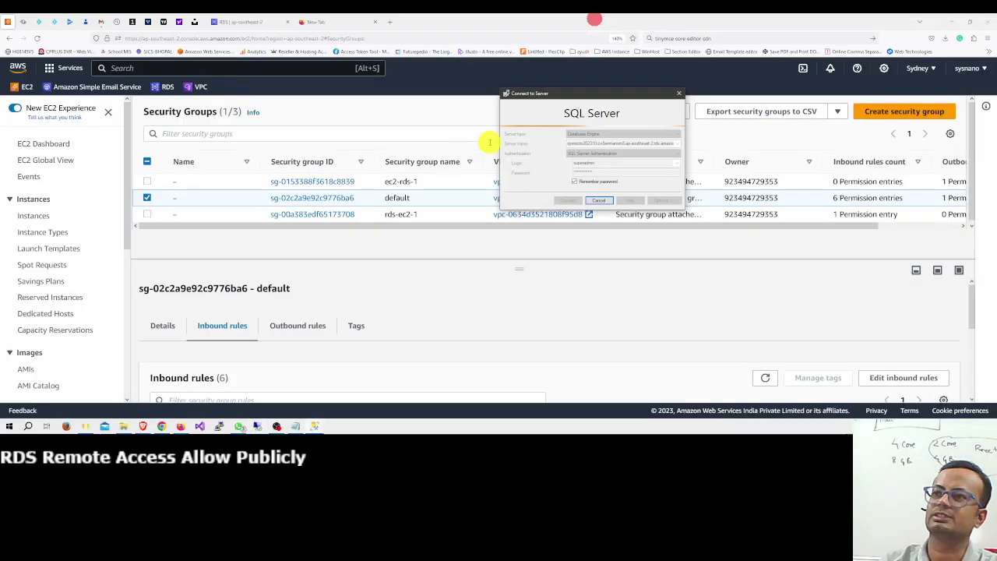
Step: Open 13.236.247.81:9001 in the empty Firefox tab to check the SolidCP Server page
click(333, 22)
text(13.236.247.81:9001)
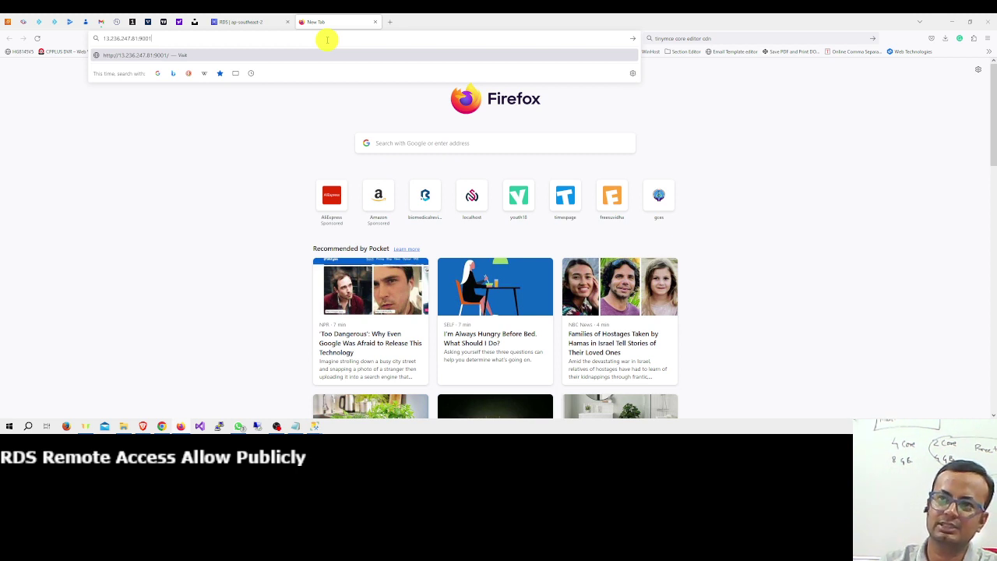
key(Return)
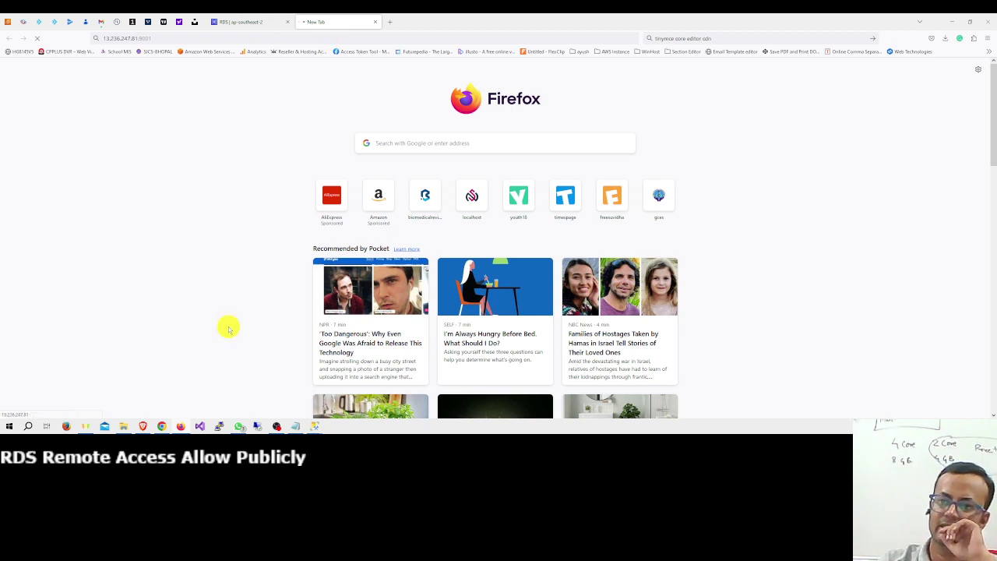
Step: Return to SQL Server Management Studio and dismiss the message about the RDS connection attempt
mouse_move(314, 425)
click(343, 397)
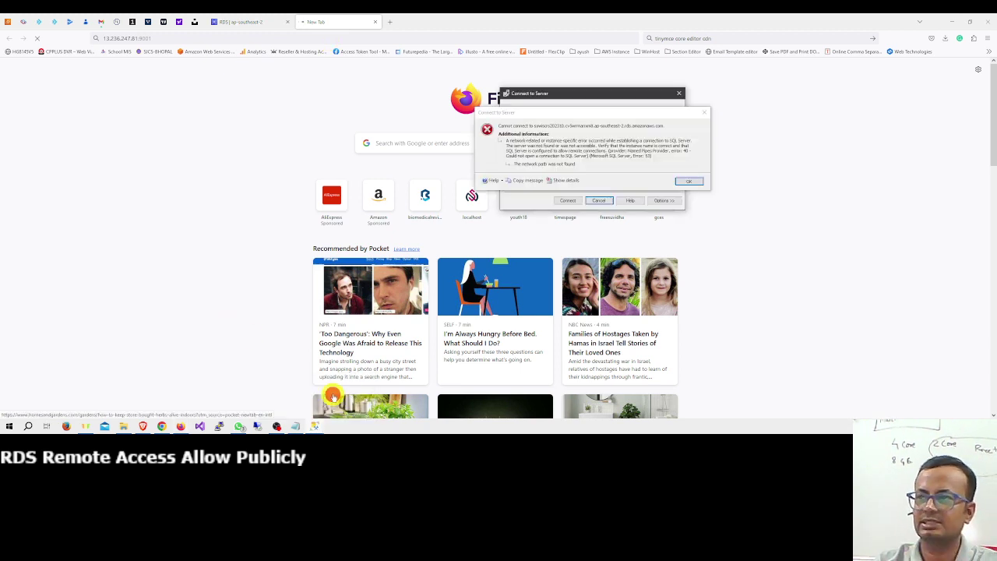
click(690, 183)
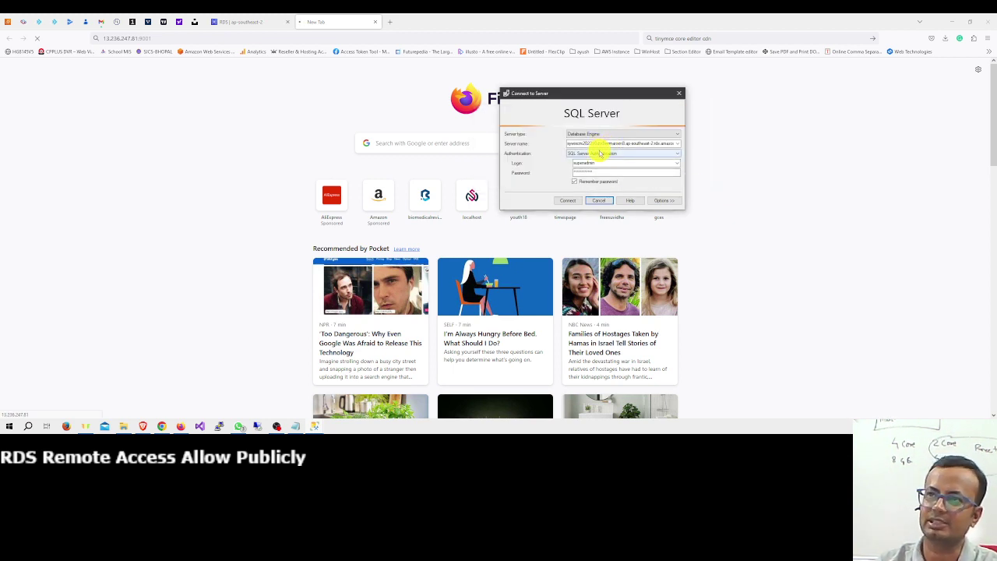
Step: Return to the EC2 Security Groups list and examine the inbound rules of ec2-rds-1 instead of default
click(8, 22)
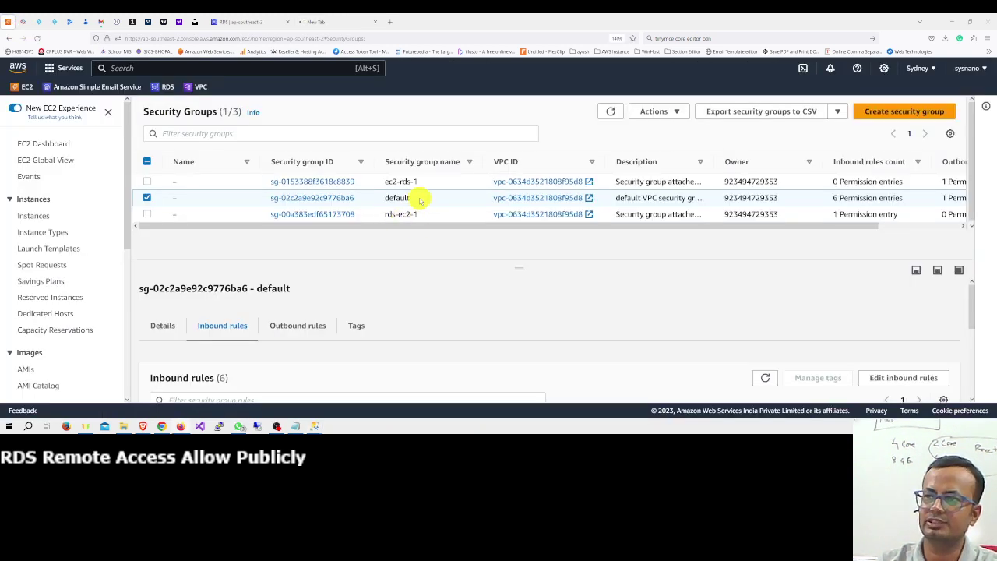
click(147, 198)
click(148, 180)
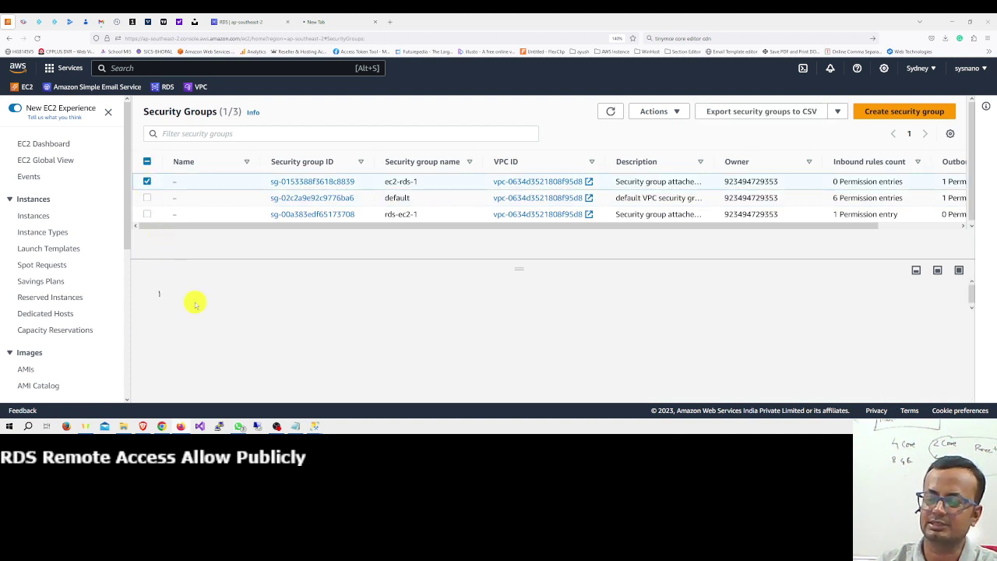
scroll(218, 306, down, 2)
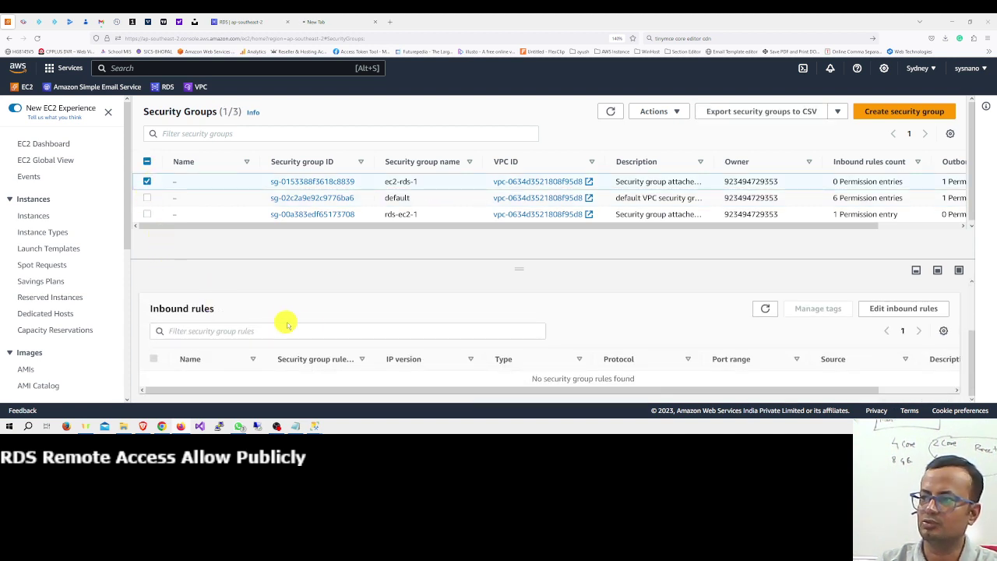
scroll(509, 327, up, 2)
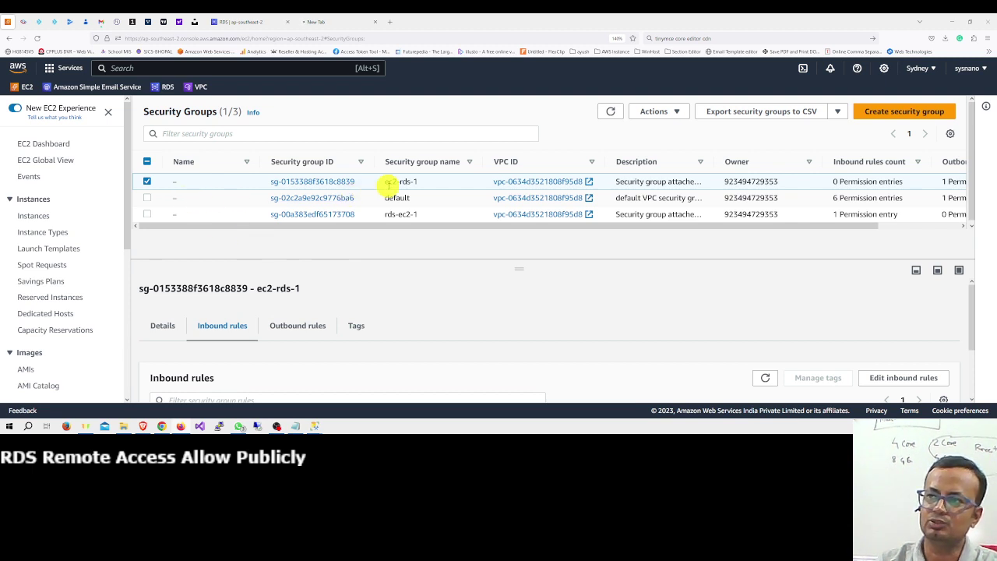
Step: Select only security group rds-ec2-1 and open its inbound rules for editing
click(147, 180)
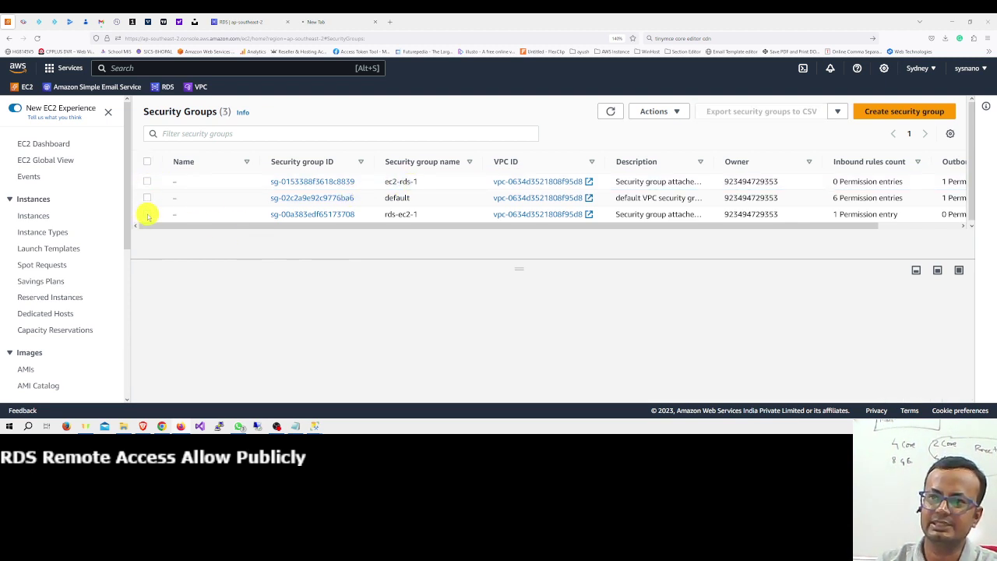
click(147, 214)
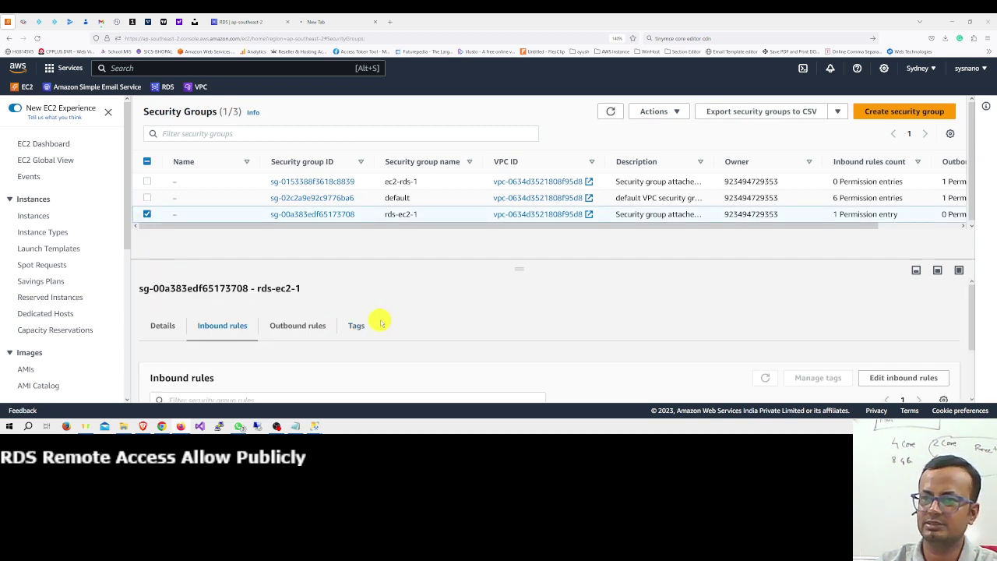
scroll(412, 318, down, 2)
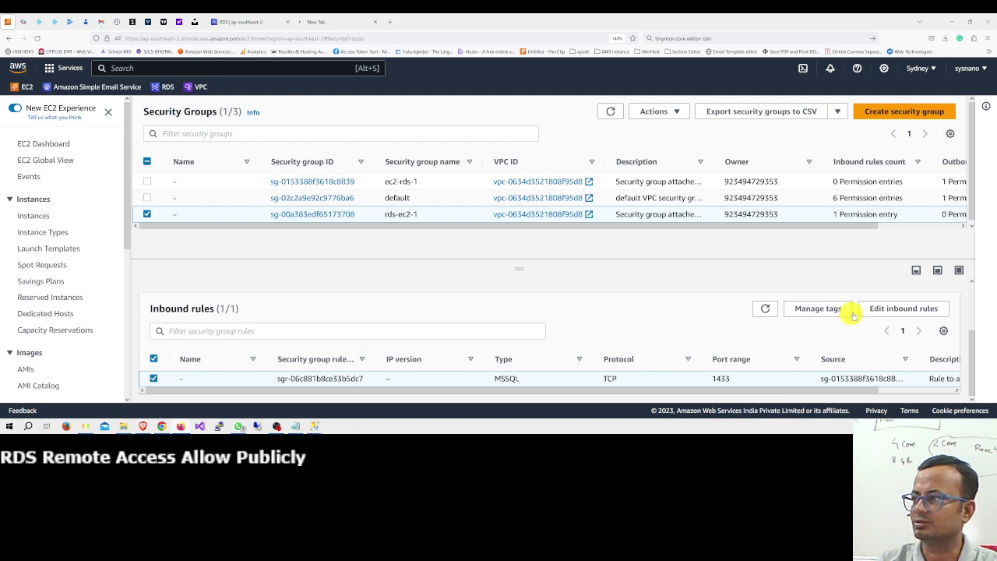
click(883, 309)
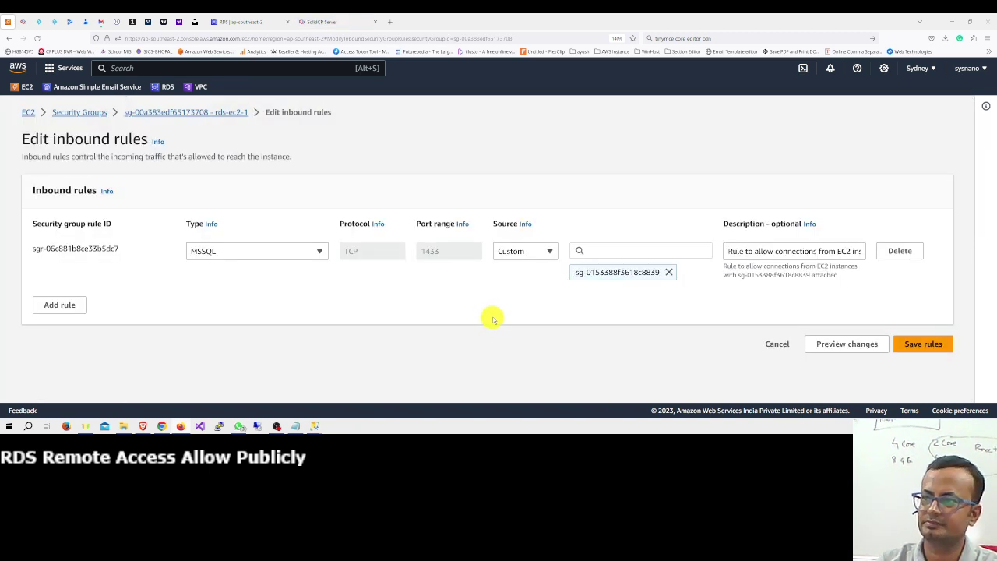
Step: Try to set the existing MSSQL rule's source to Anywhere-IPv4, and reopen the inbound rules of rds-ec2-1 for a fresh edit
click(548, 252)
click(534, 286)
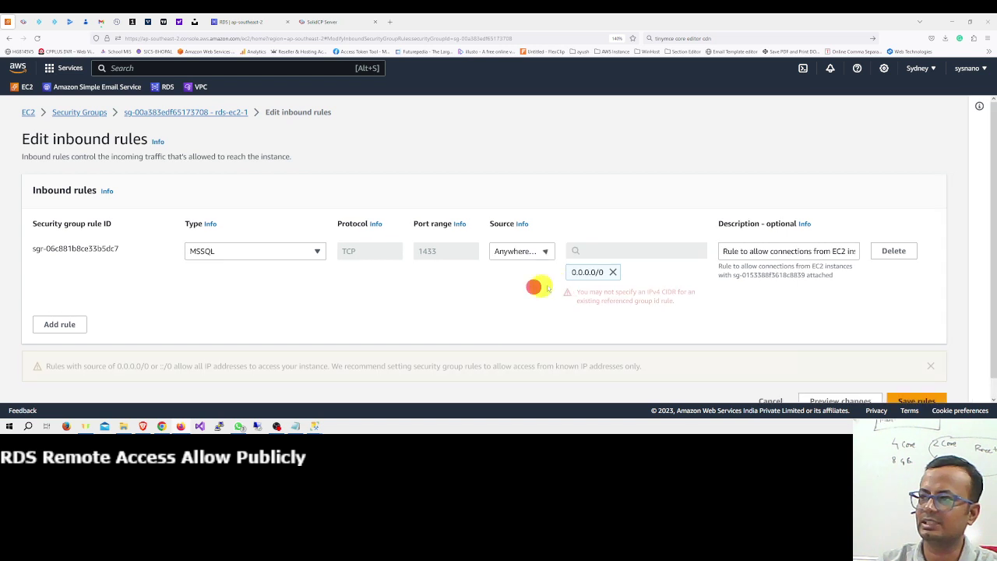
click(612, 271)
click(549, 251)
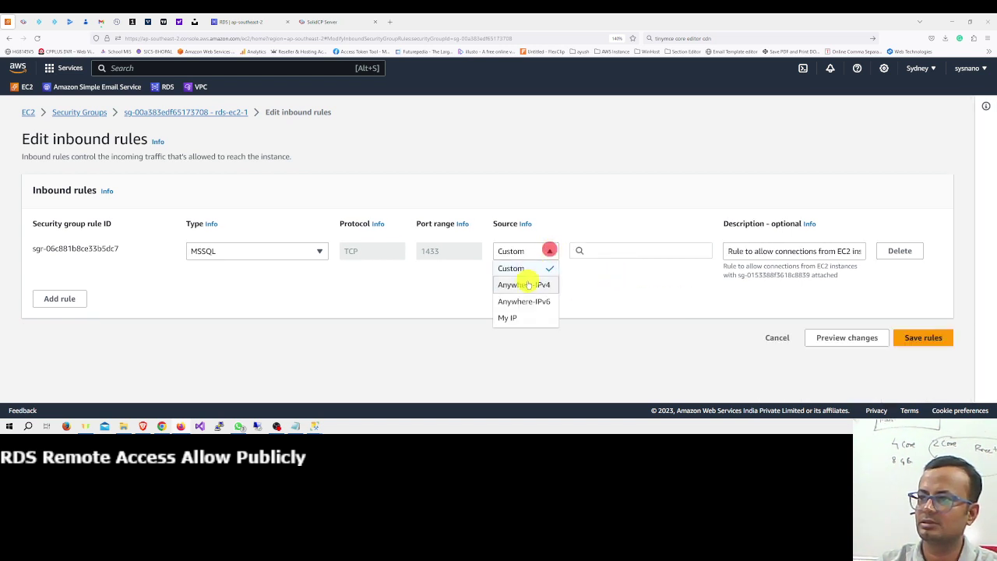
click(525, 284)
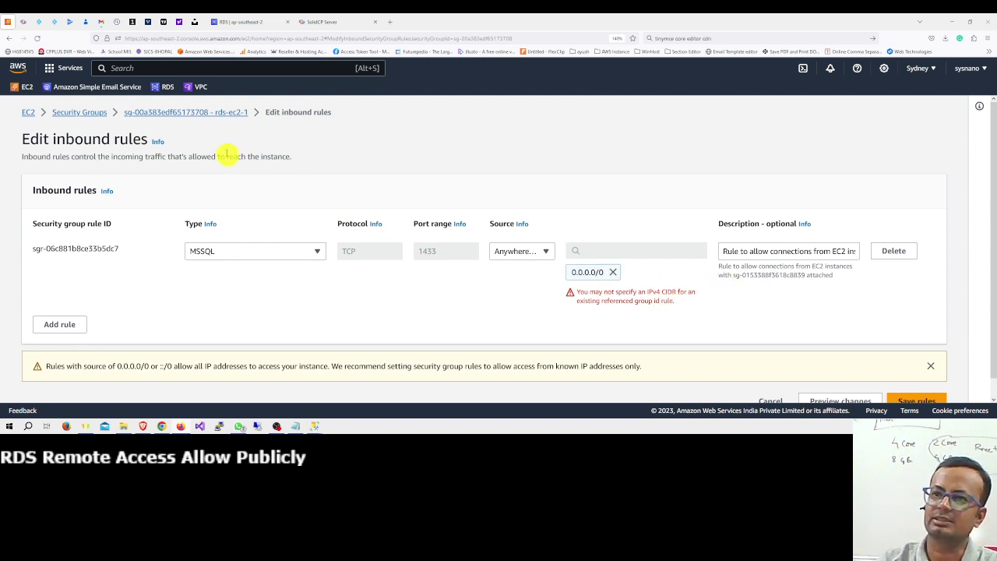
click(229, 113)
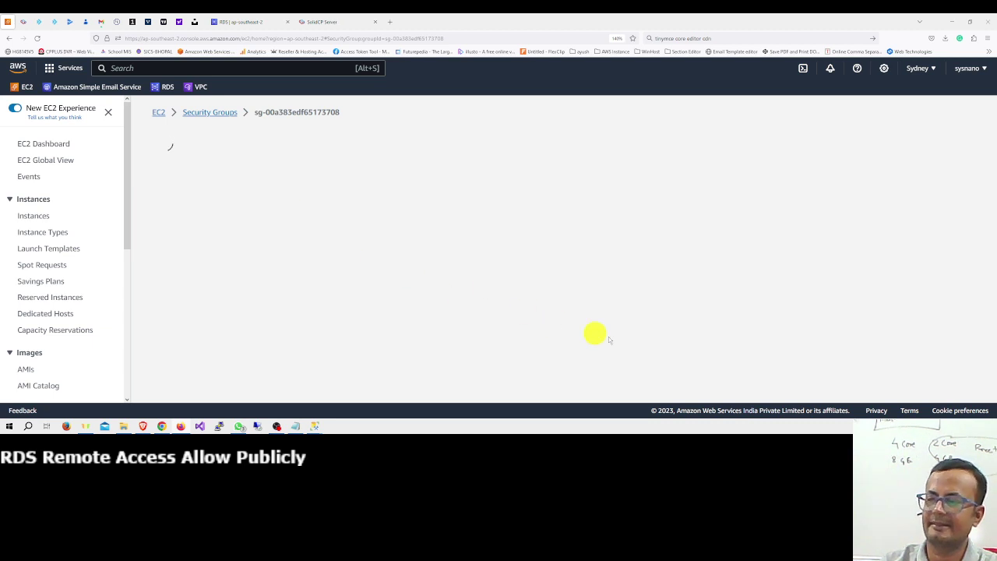
scroll(681, 338, down, 3)
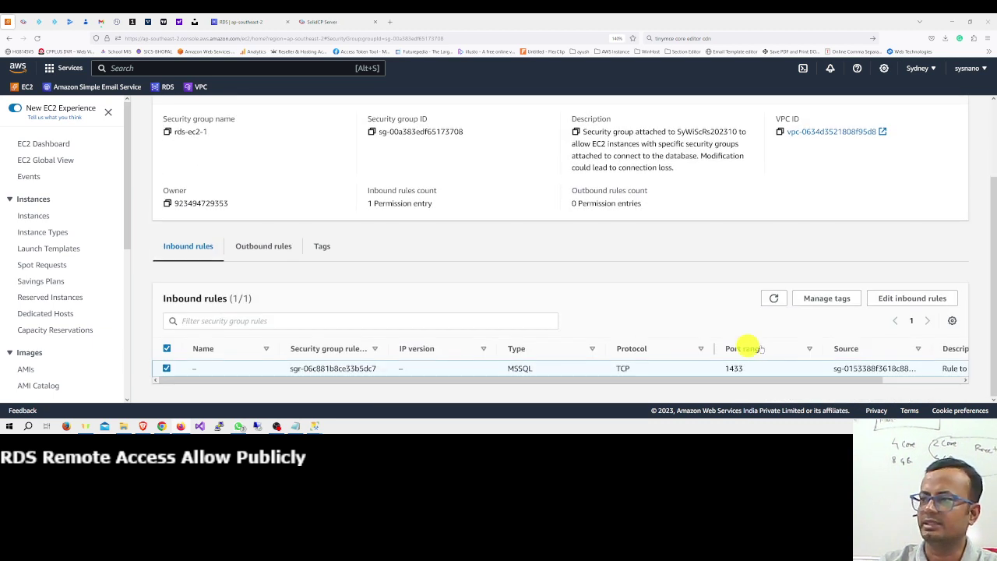
click(907, 298)
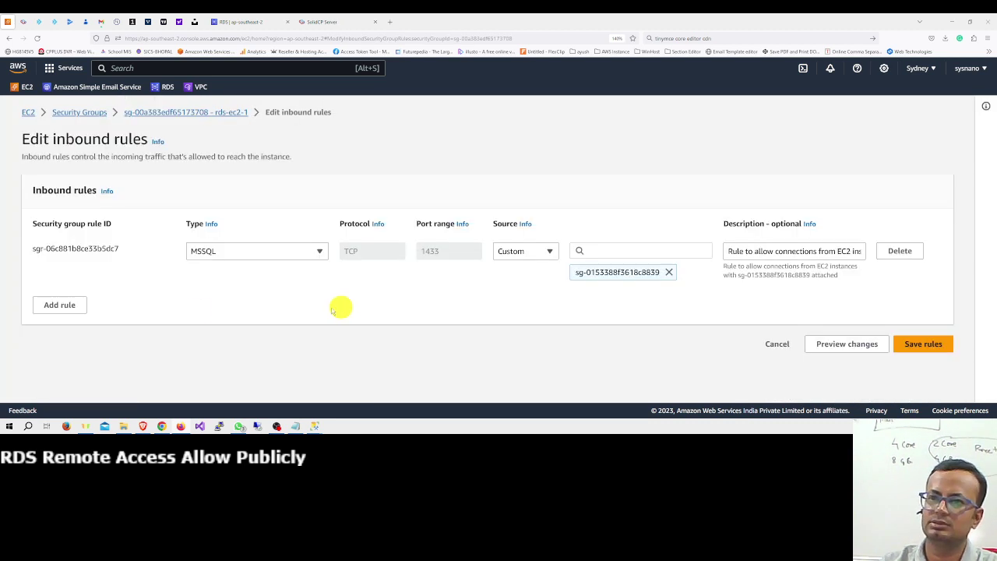
Step: Add a second inbound rule to rds-ec2-1 of type MSSQL with source Anywhere-IPv4 (0.0.0.0/0), and save the rules
click(63, 305)
click(260, 308)
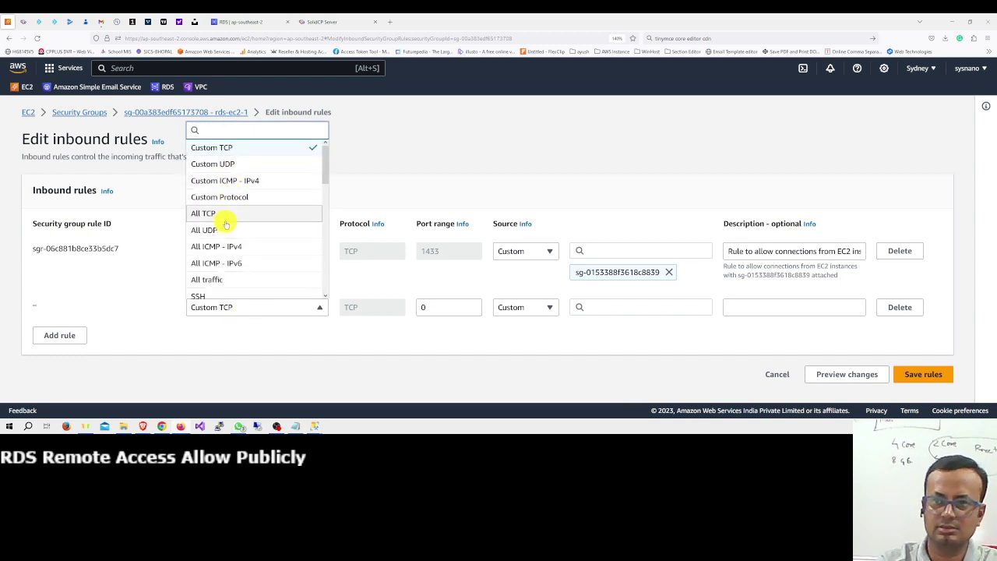
text(sql)
click(218, 256)
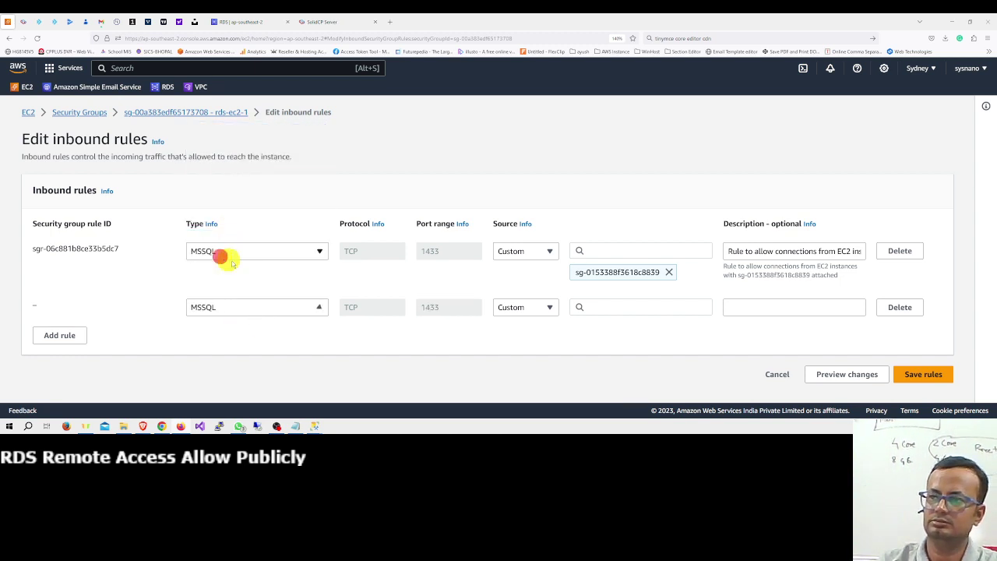
click(511, 308)
click(522, 255)
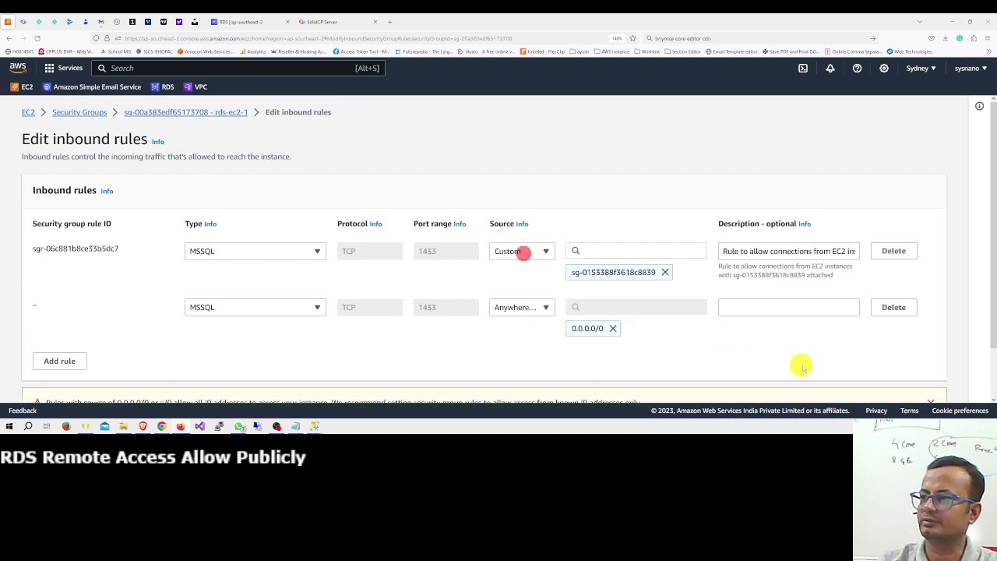
scroll(857, 374, down, 1)
click(909, 386)
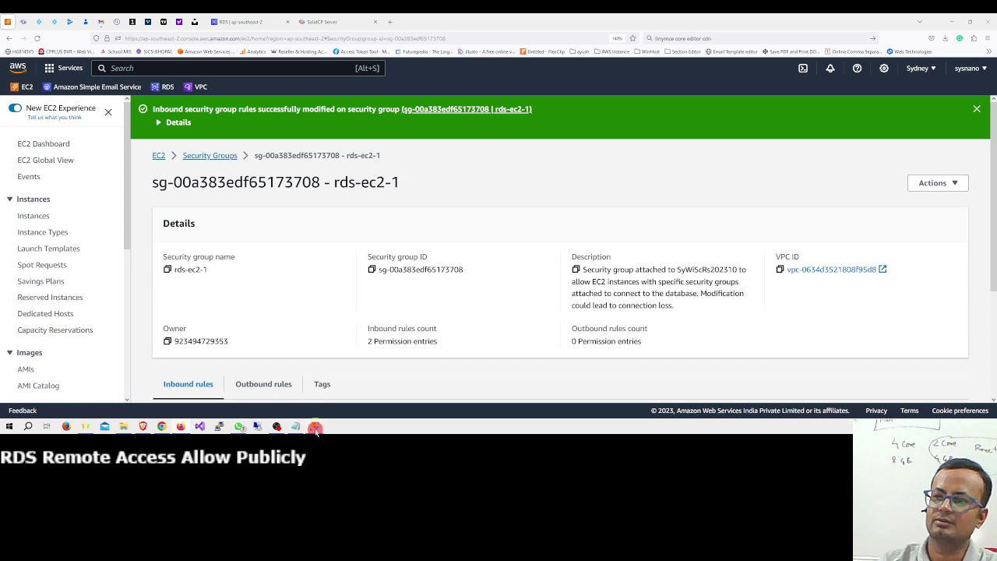
Step: Switch to the SQL Server Management Studio connection dialog and retry connecting to the RDS database
click(345, 400)
click(567, 200)
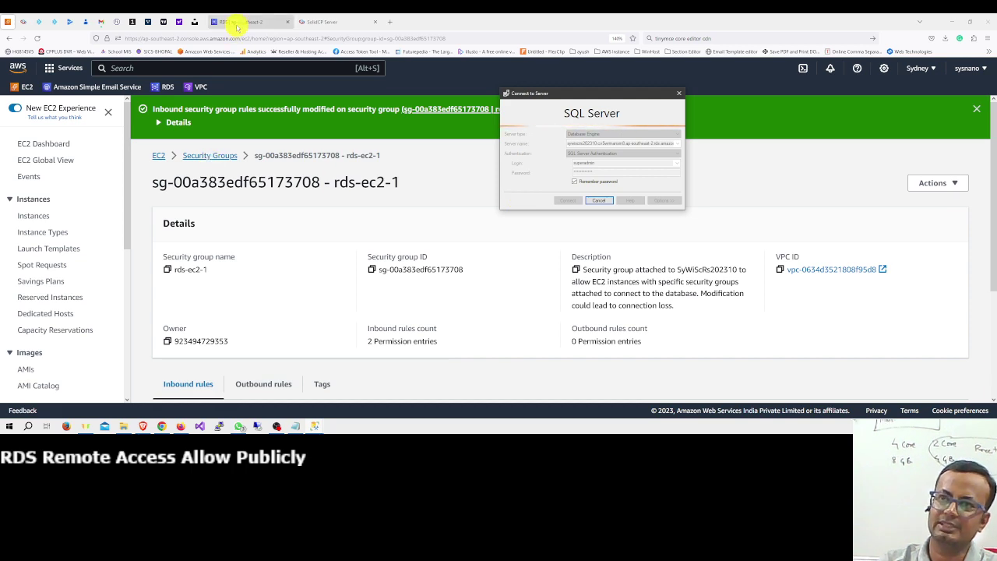
Step: Return to the RDS console, open subnet group rds-ec2-db-subnet-group-1 in a new tab, and examine its details and subnets
click(236, 21)
scroll(287, 202, up, 3)
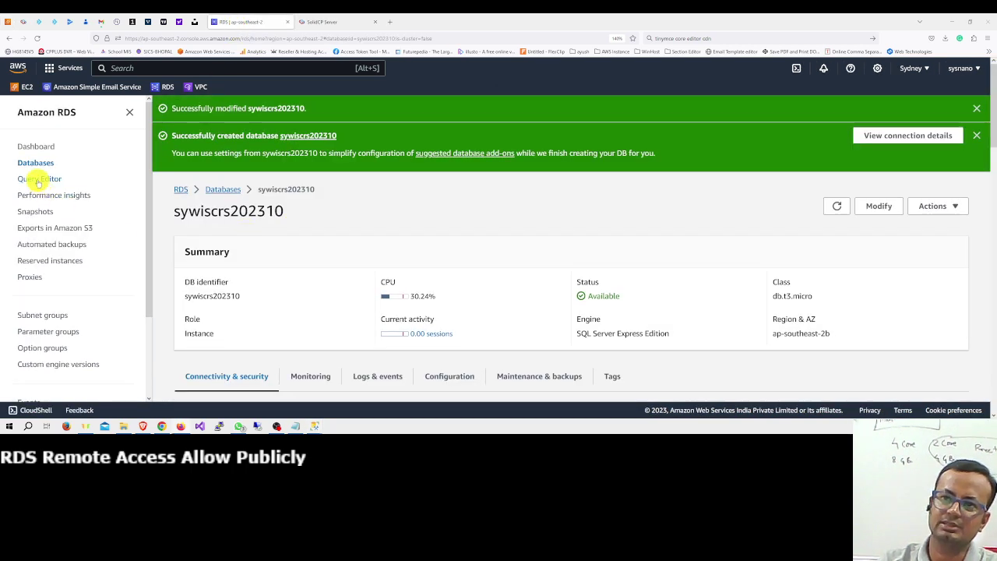
scroll(44, 224, down, 2)
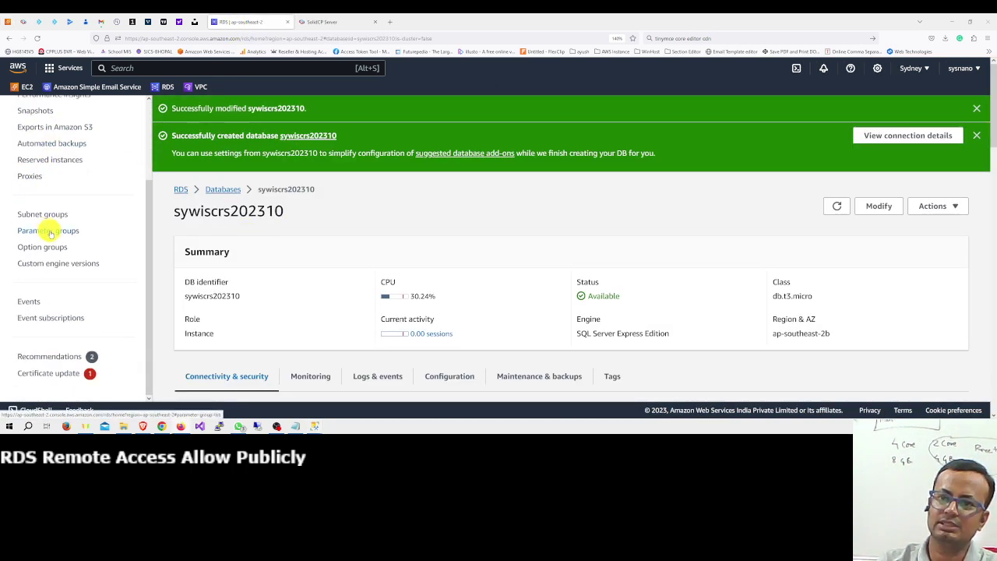
click(48, 214)
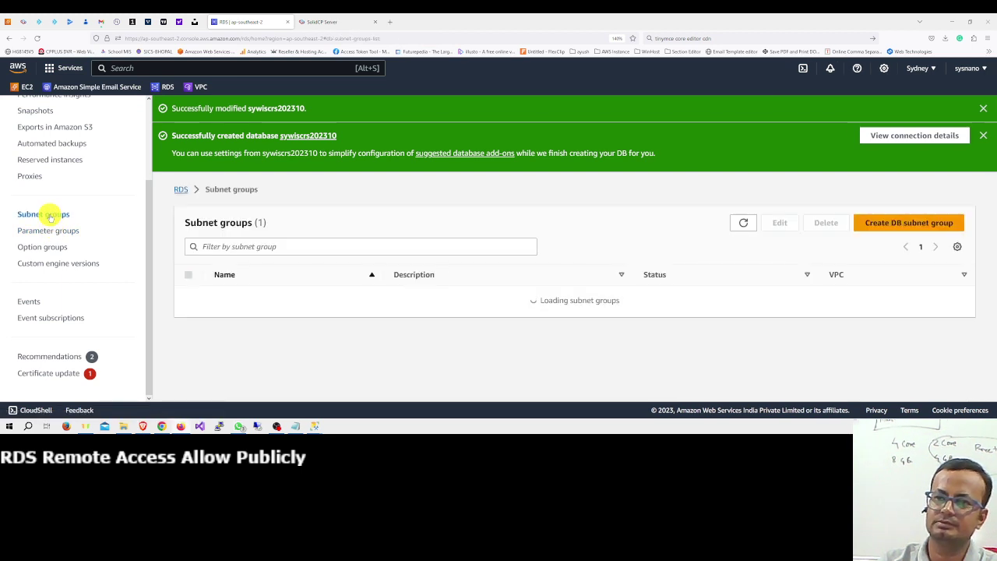
right_click(272, 297)
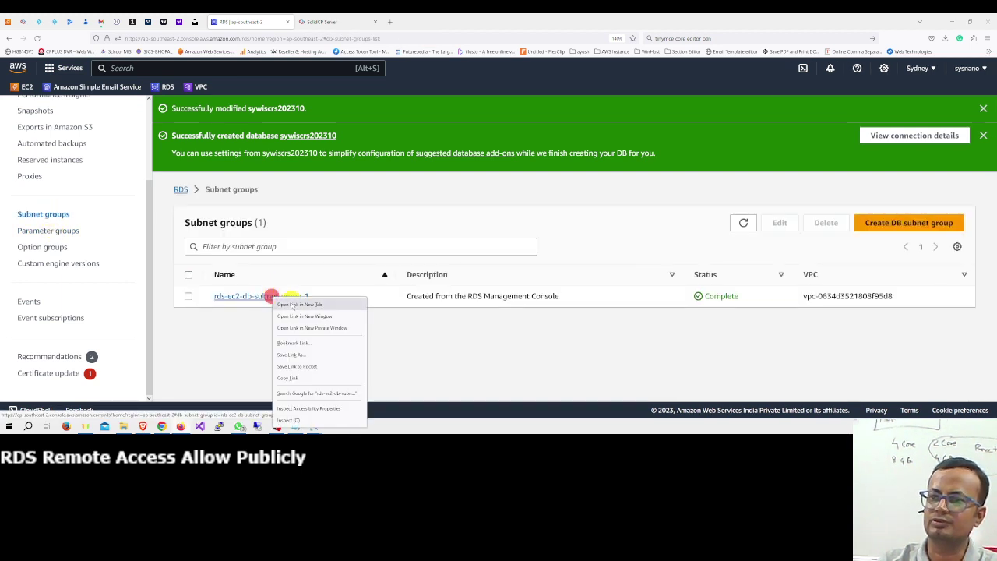
click(289, 303)
click(329, 21)
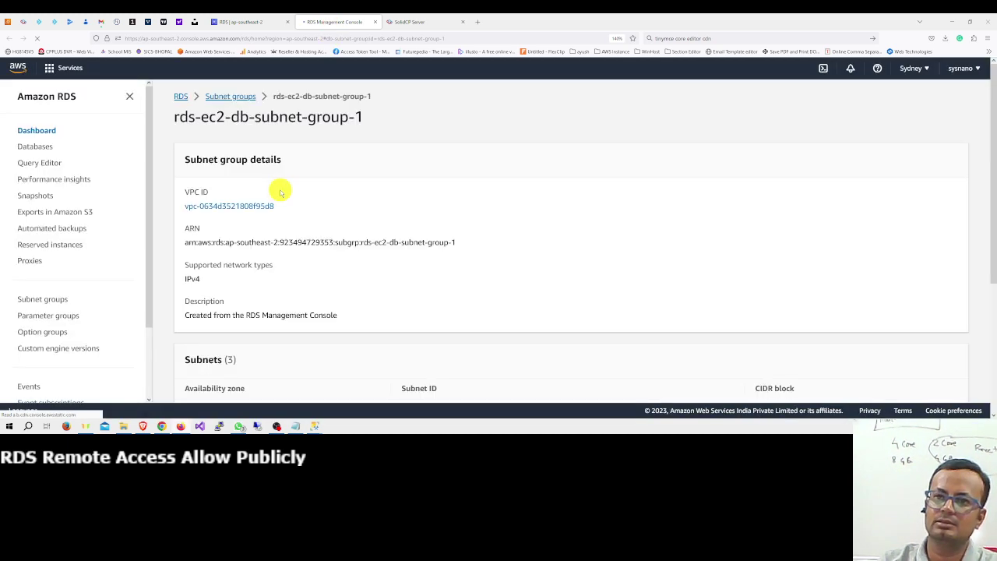
scroll(346, 193, down, 3)
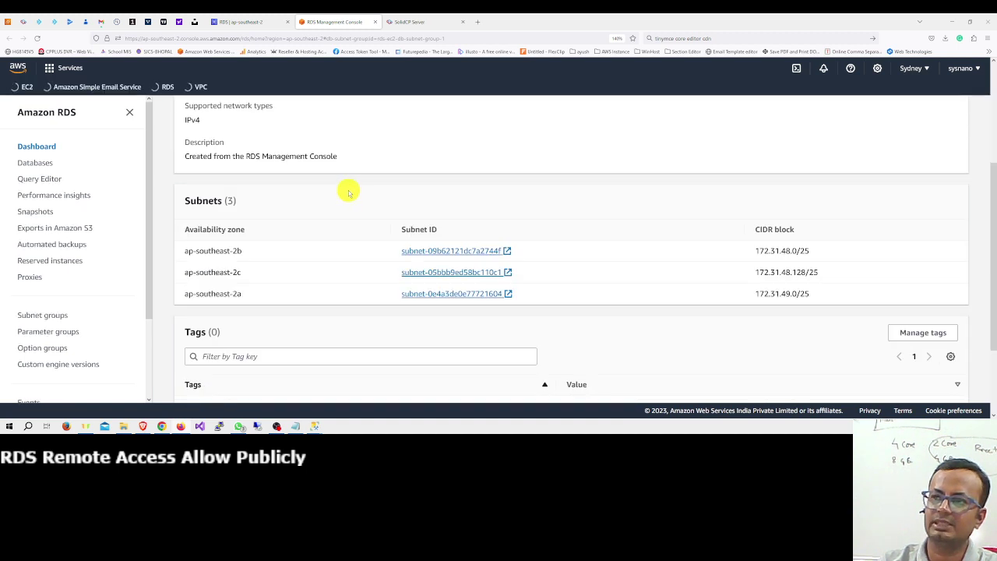
scroll(350, 191, up, 3)
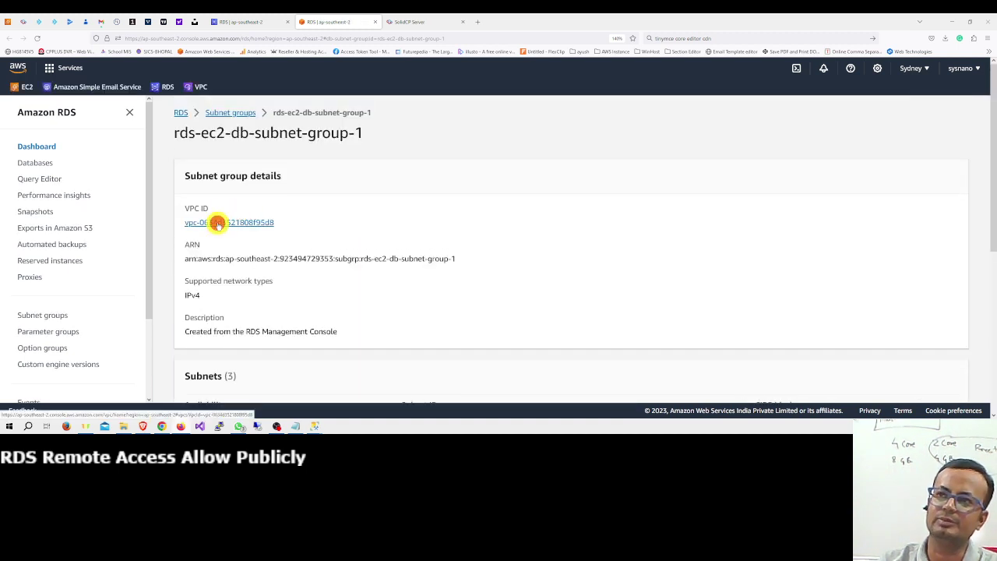
Step: Open the VPC linked to the subnet group, close the subnet group page, and examine the list of VPC subnets
click(219, 223)
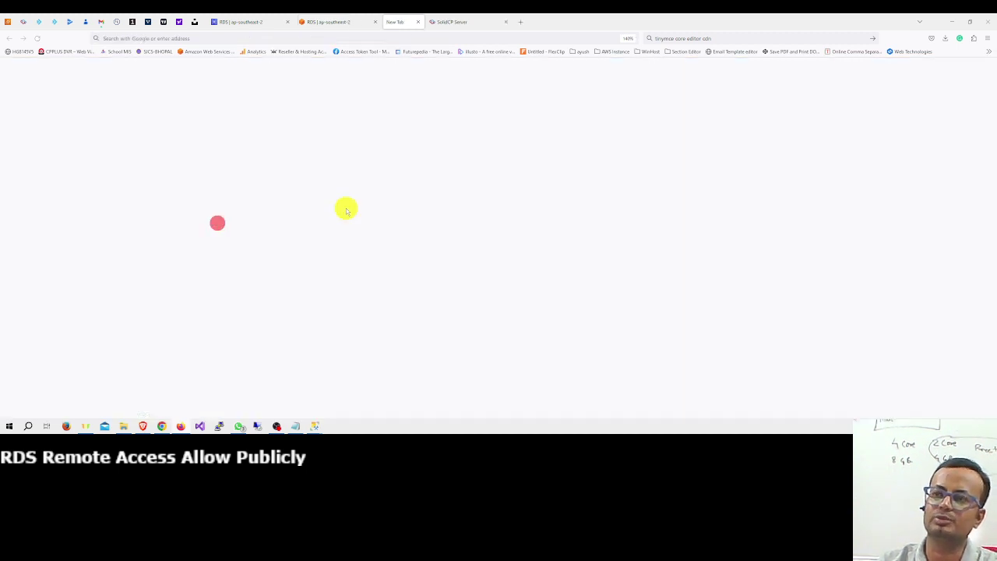
click(376, 22)
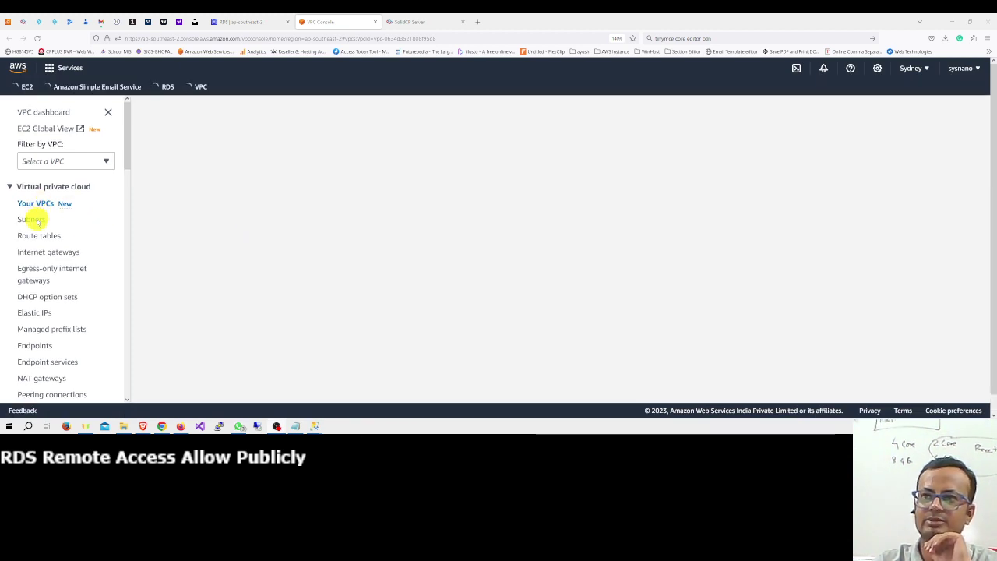
click(33, 219)
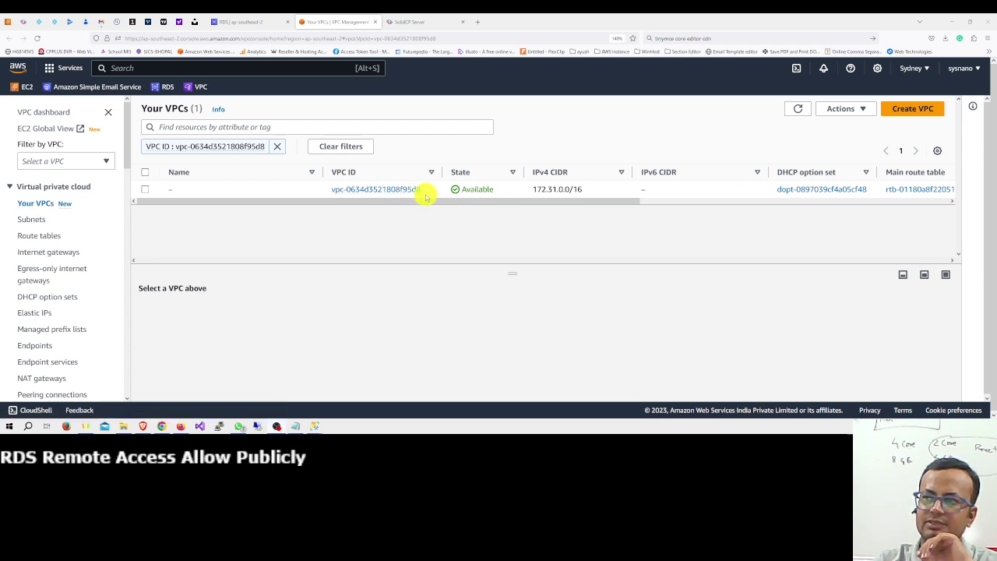
click(34, 222)
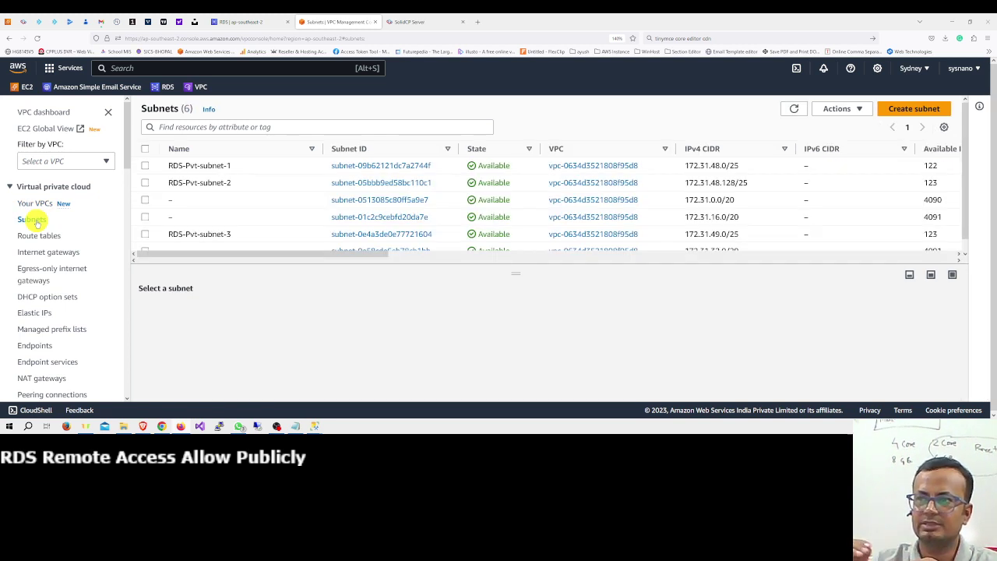
scroll(465, 193, down, 1)
scroll(465, 193, down, 1)
scroll(466, 193, up, 2)
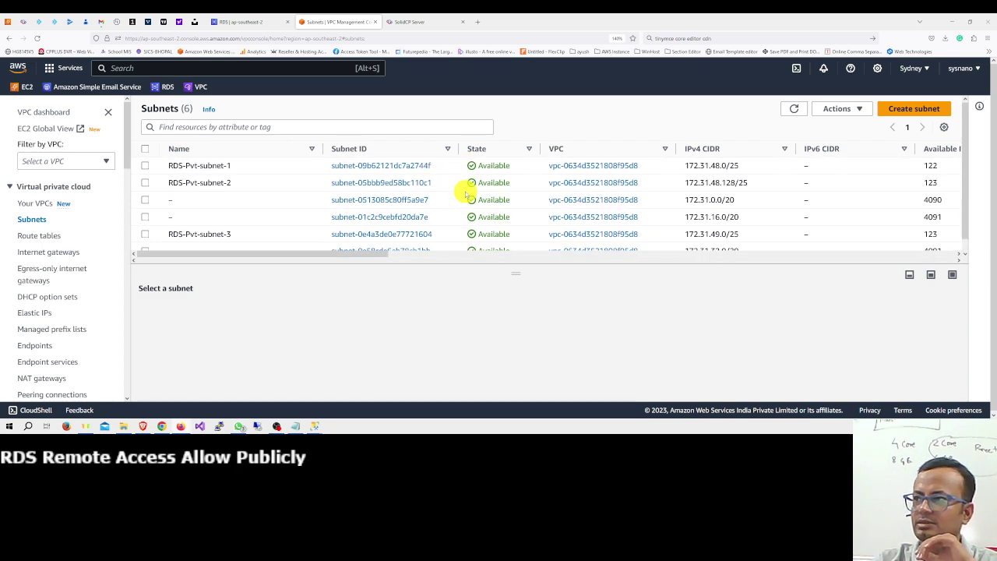
scroll(477, 187, down, 1)
scroll(473, 190, up, 1)
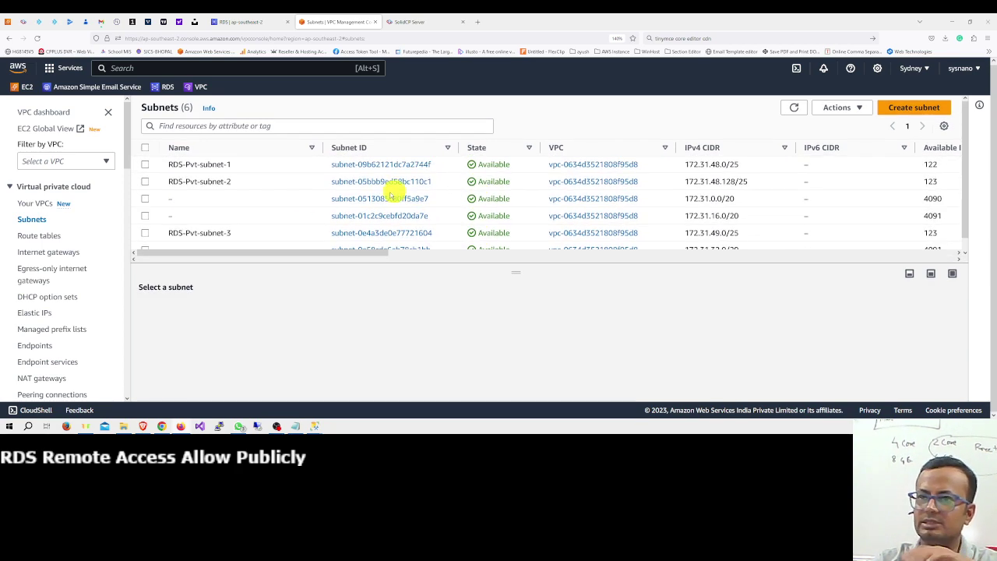
Step: Examine the VPC's internet gateways and route tables, and return to the list of VPCs
click(35, 253)
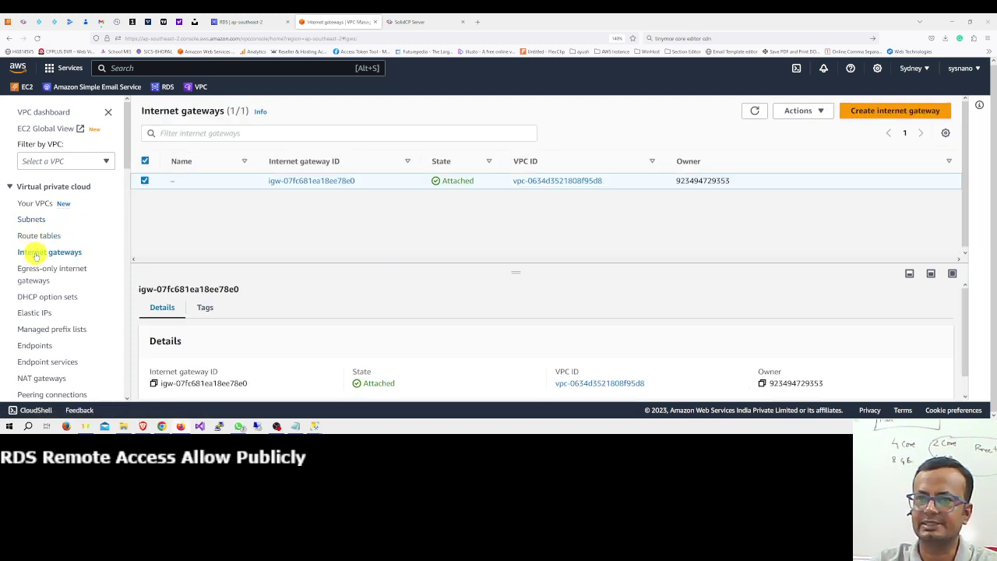
click(44, 237)
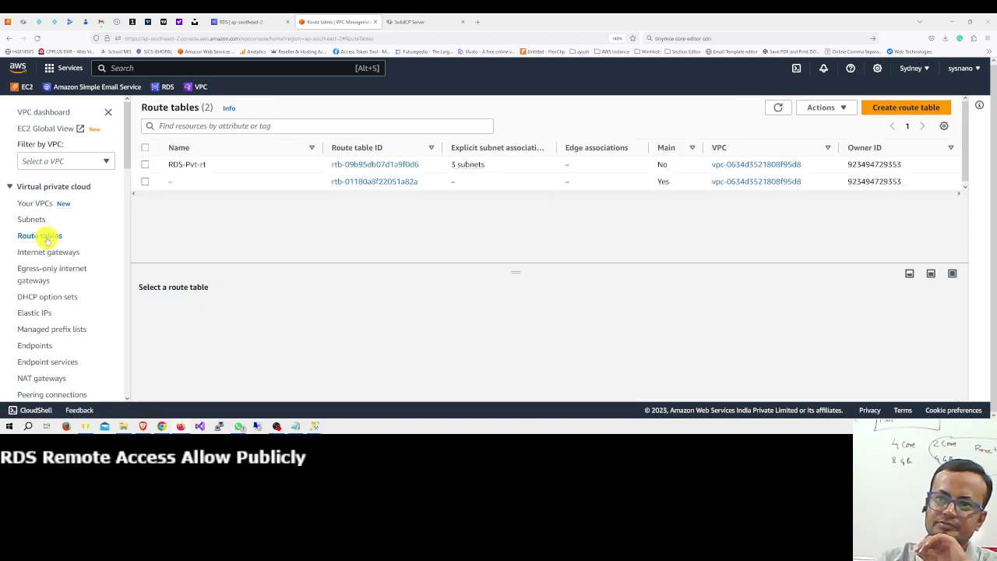
click(35, 203)
Step: Return to the RDS databases list and open the reboot confirmation for instance sywiscrs202310
click(256, 23)
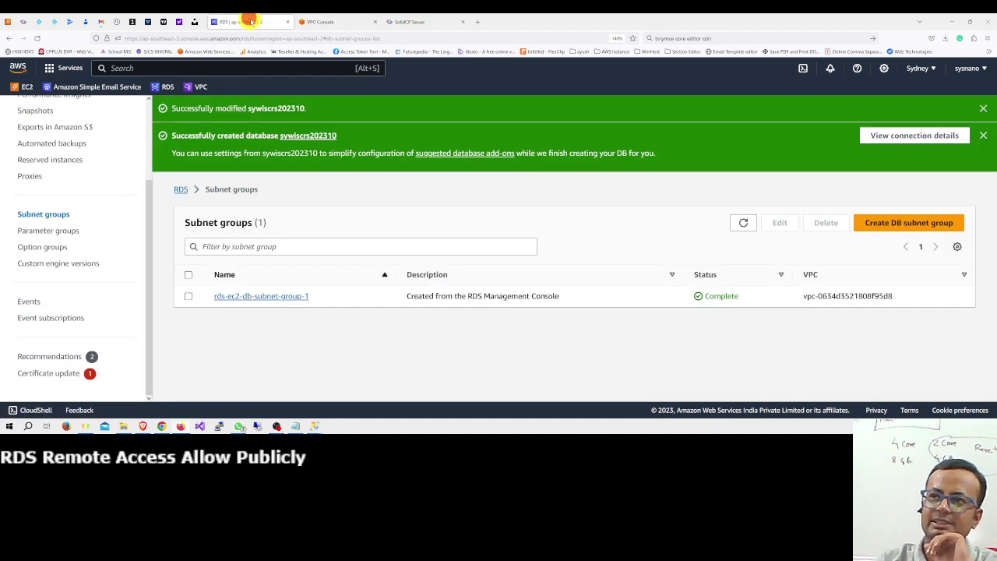
scroll(65, 204, up, 3)
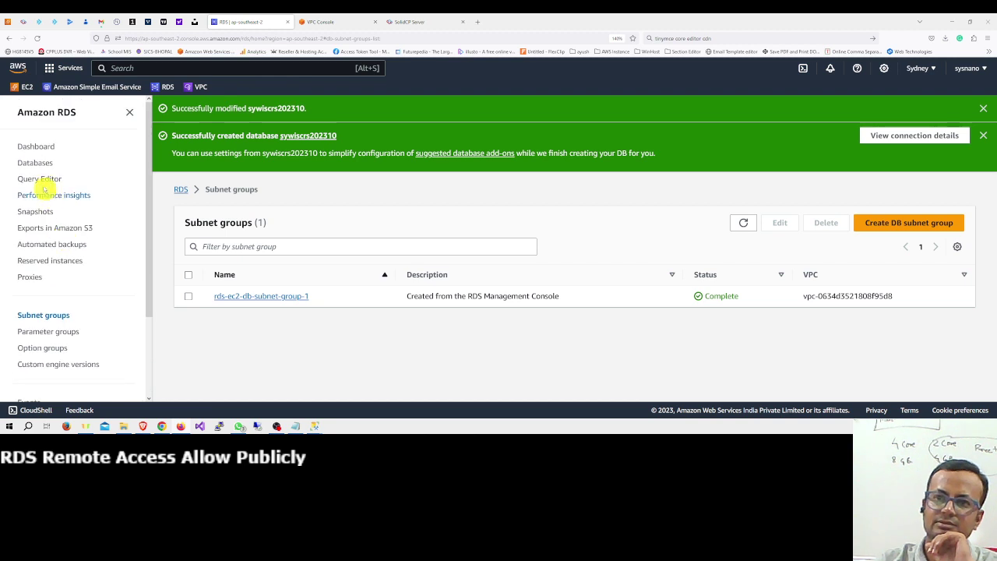
click(35, 163)
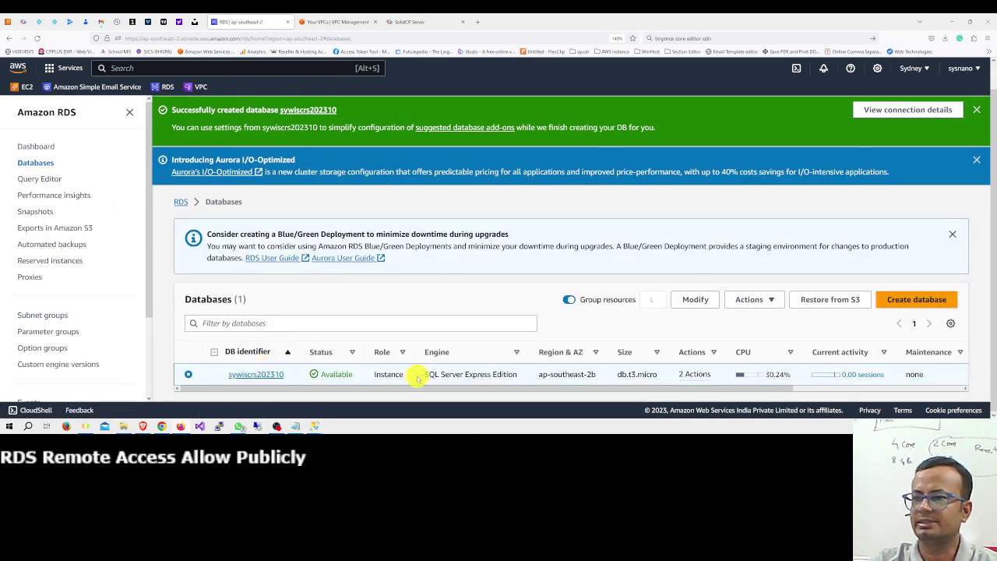
click(752, 300)
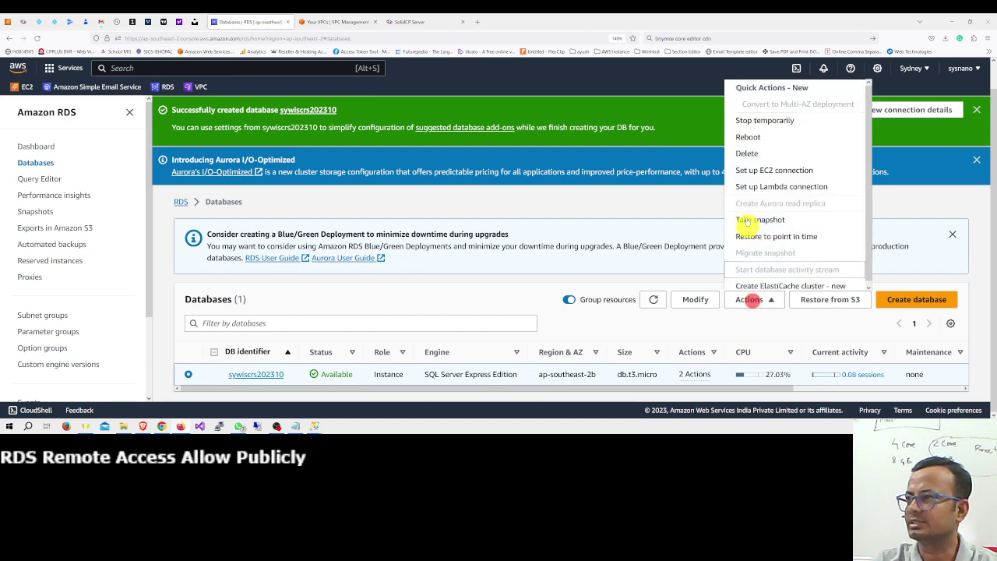
click(752, 138)
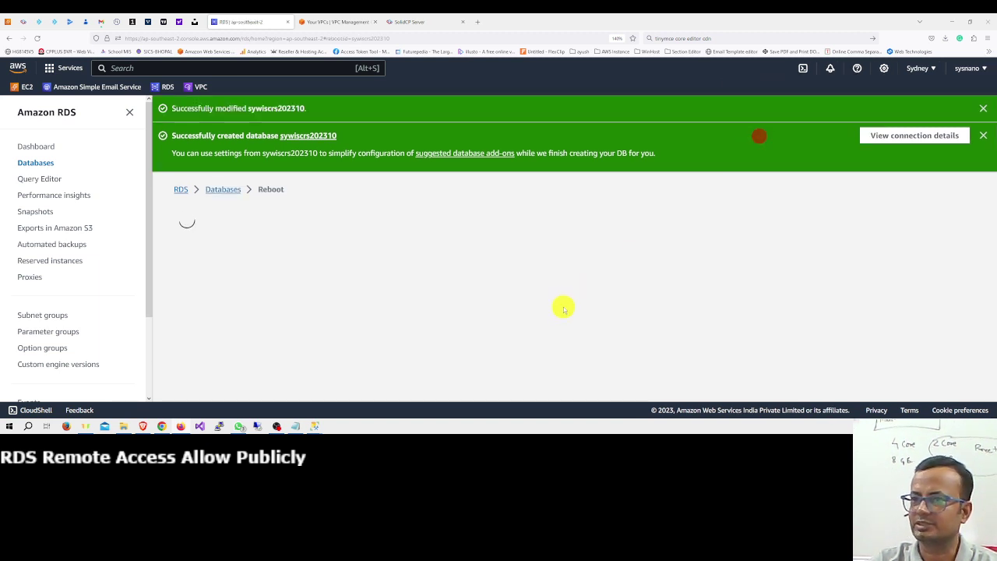
Step: Return to SQL Server Management Studio, dismiss the connection message, and retry the login to the RDS server
mouse_move(314, 427)
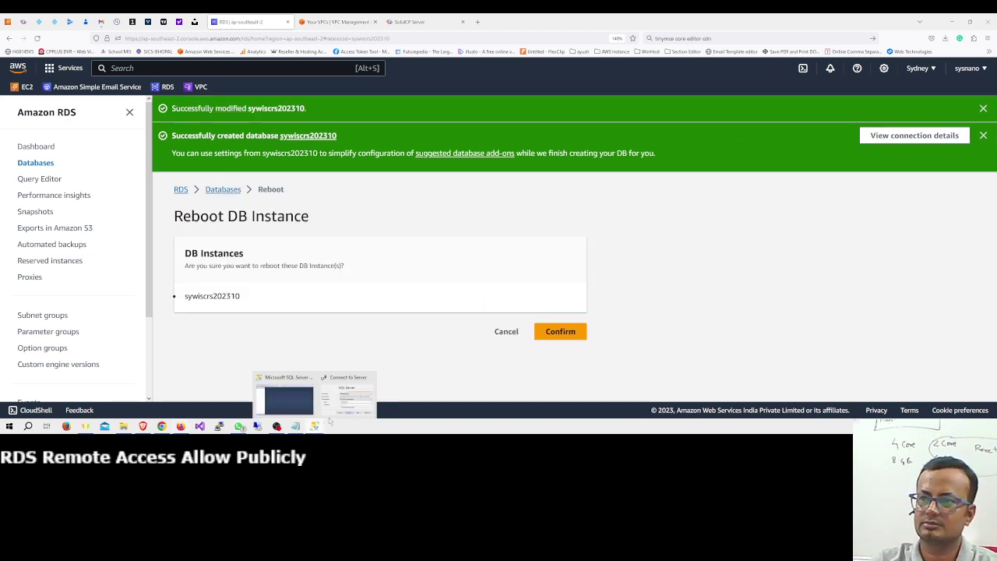
click(346, 395)
click(697, 183)
click(566, 201)
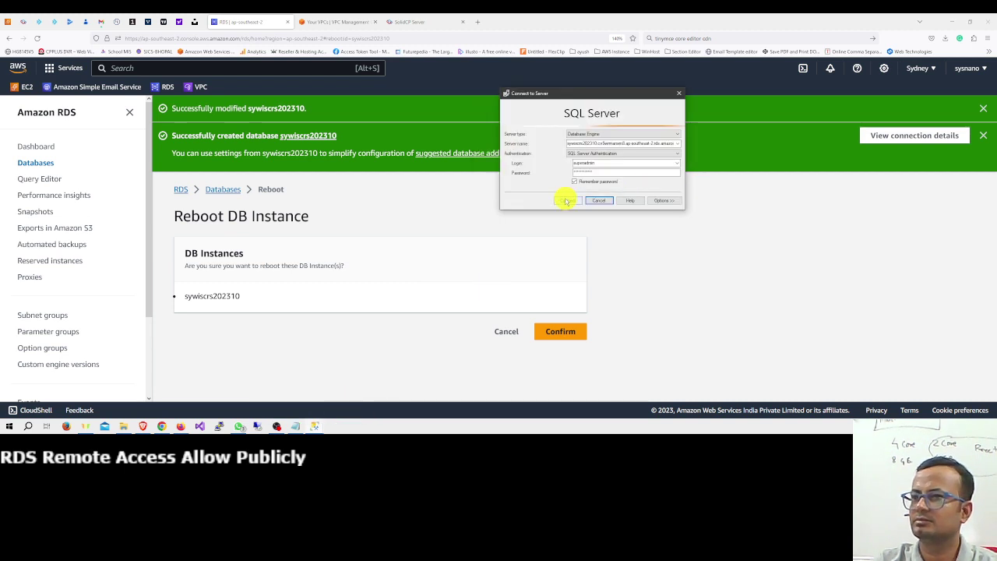
Step: Switch to the SolidCP page, strip the error path from its address, and load 13.236.247.81:9001
click(416, 23)
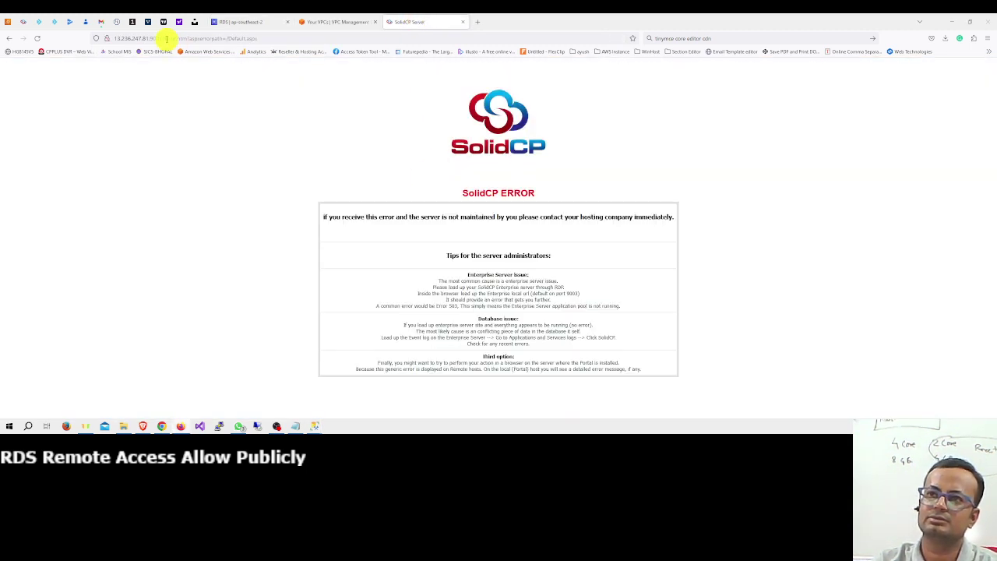
drag(165, 38, 378, 47)
key(BackSpace)
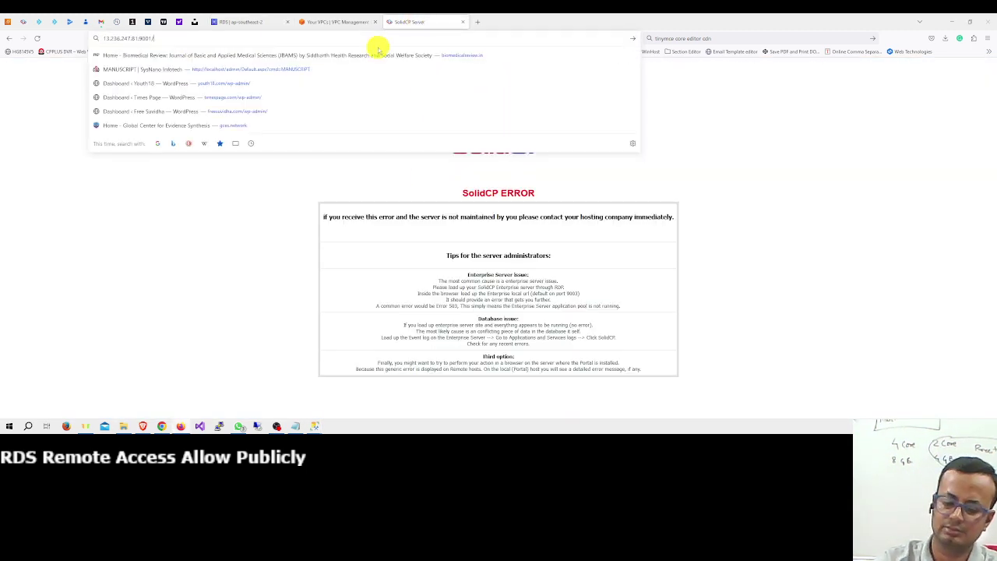
key(Return)
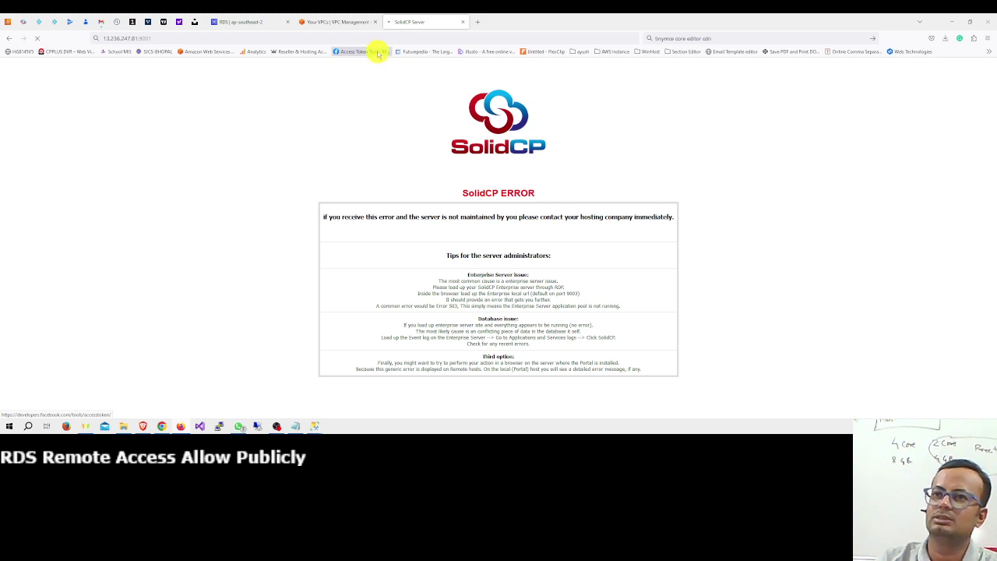
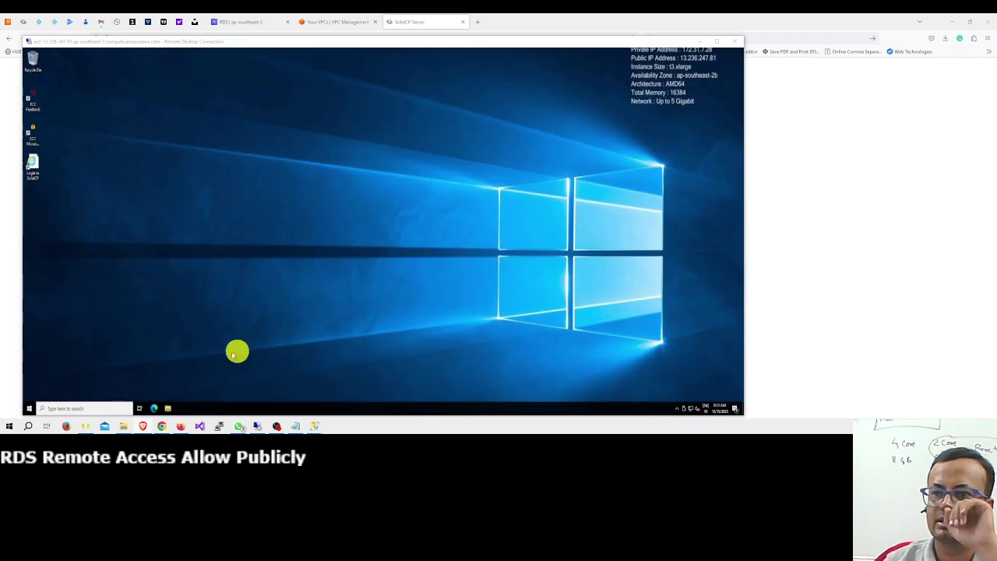
Step: Maximize the Remote Desktop session to the EC2 server and launch Internet Information Services (IIS) Manager there
click(715, 41)
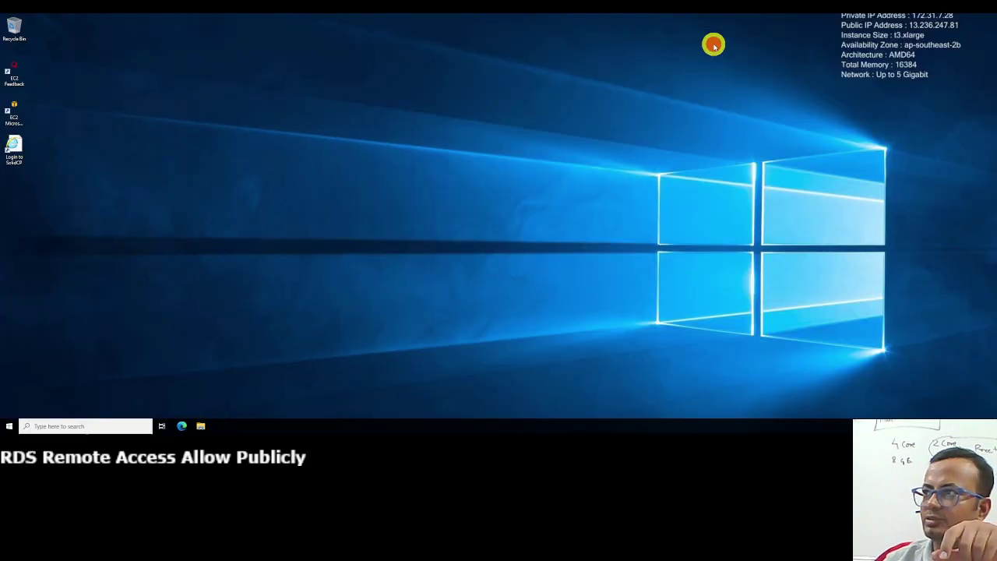
click(125, 426)
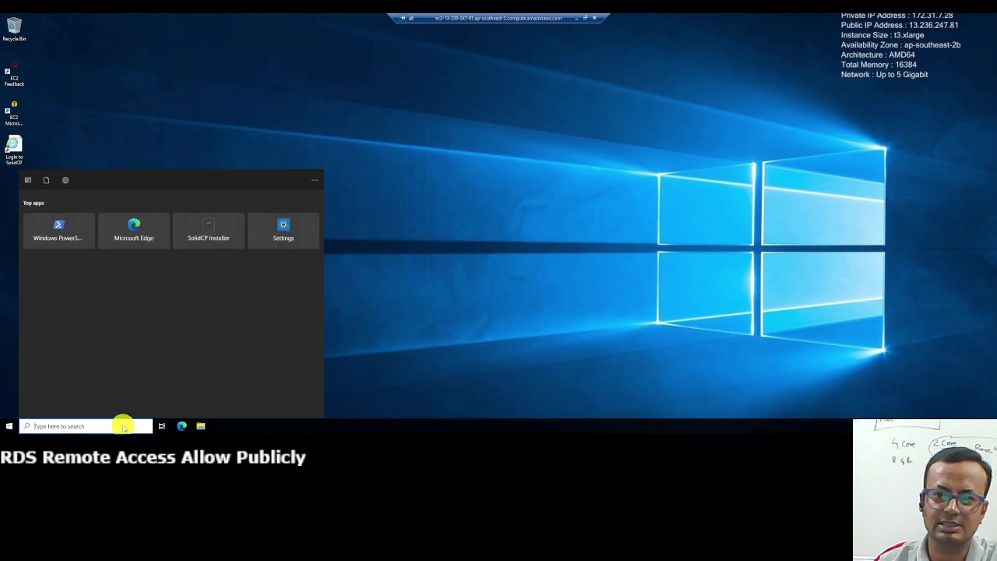
text(iis)
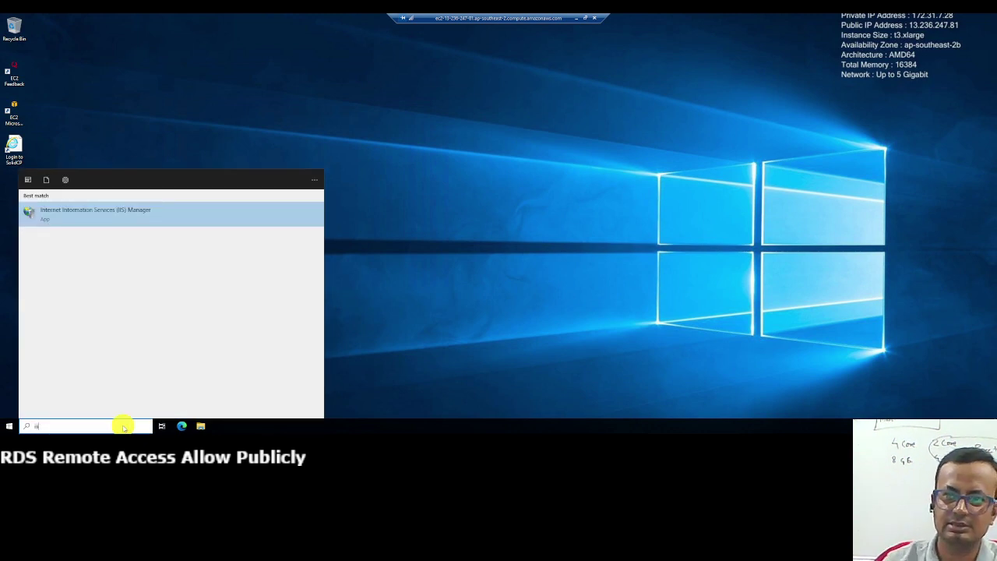
click(82, 216)
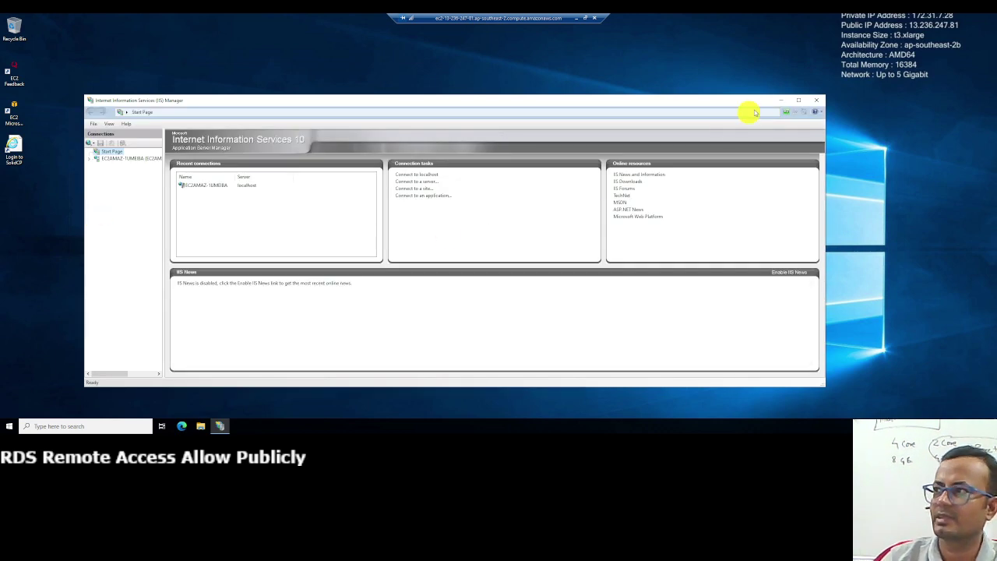
Step: Maximize the IIS Manager window and display the application pools of the EC2 server
click(801, 100)
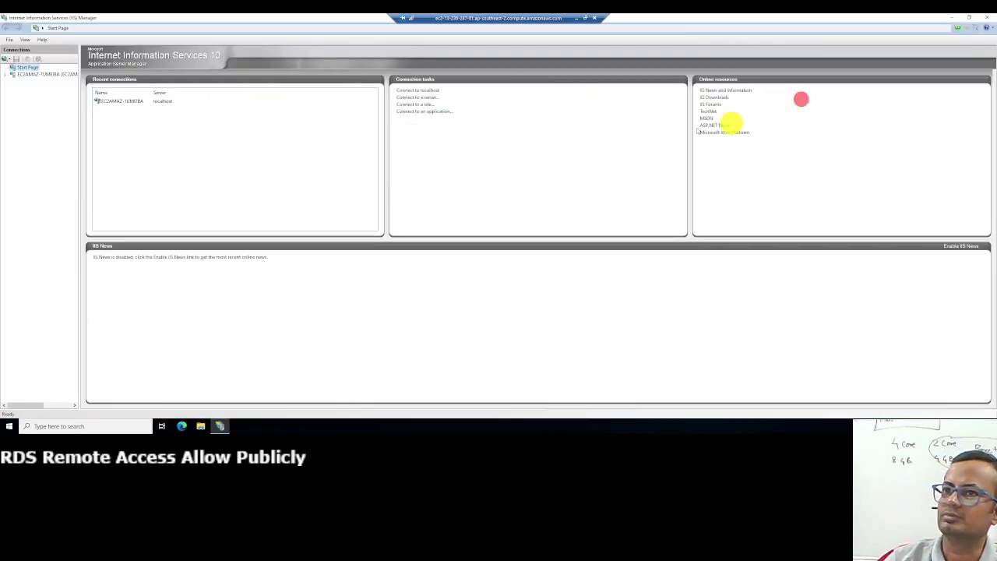
click(24, 74)
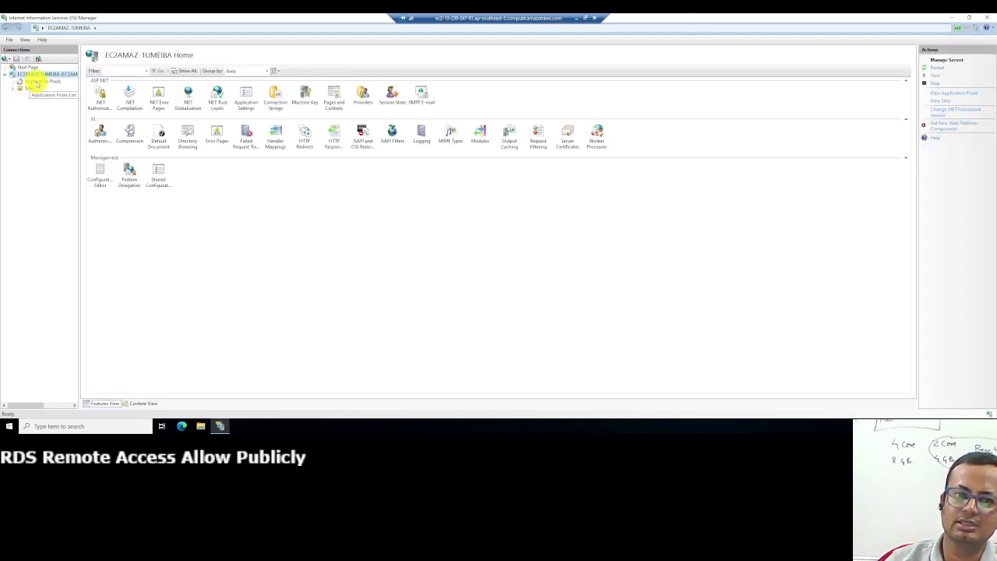
click(36, 83)
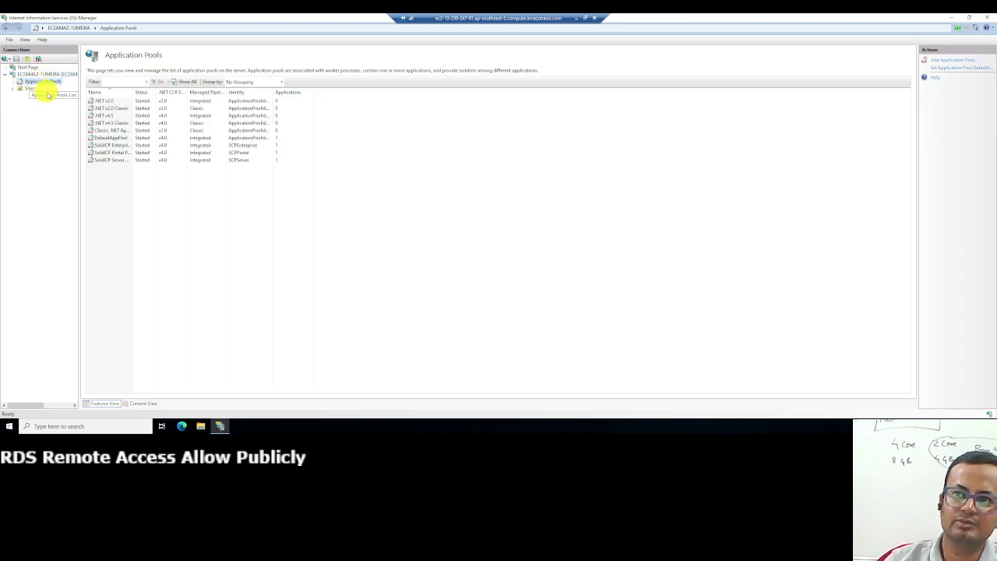
click(118, 173)
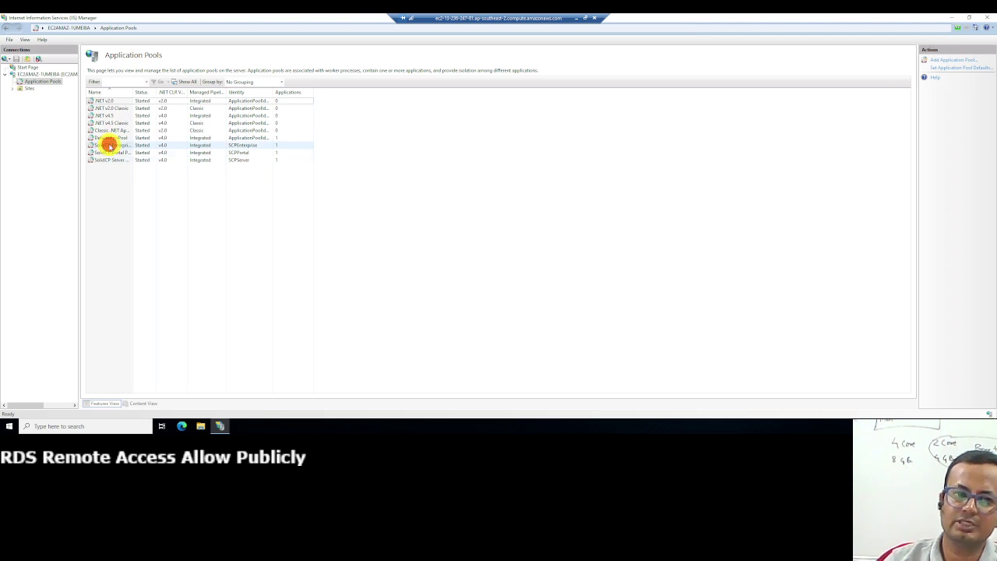
Step: In the SolidCP Enterprise Server pool's advanced settings, set the start mode to AlwaysRunning
click(110, 145)
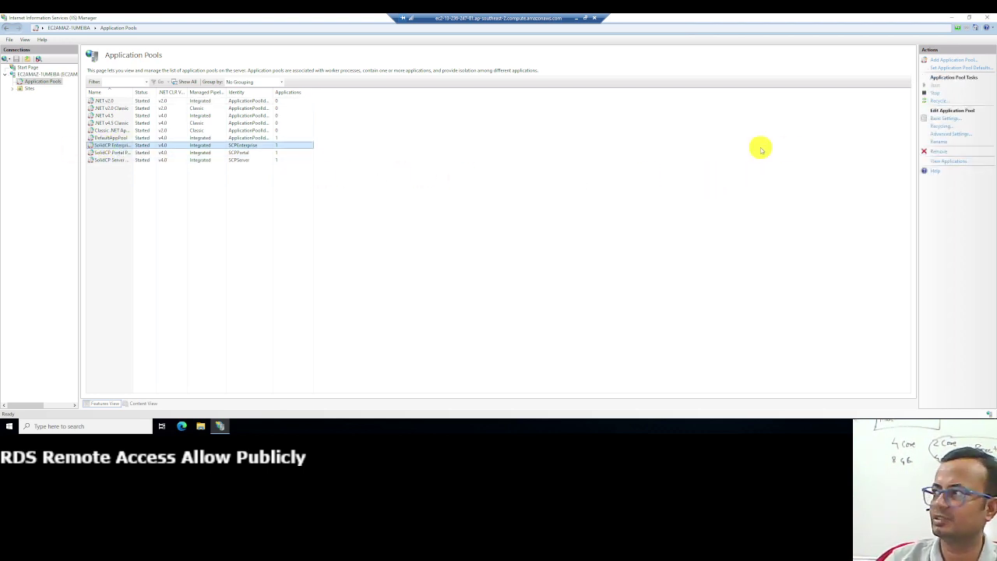
click(940, 136)
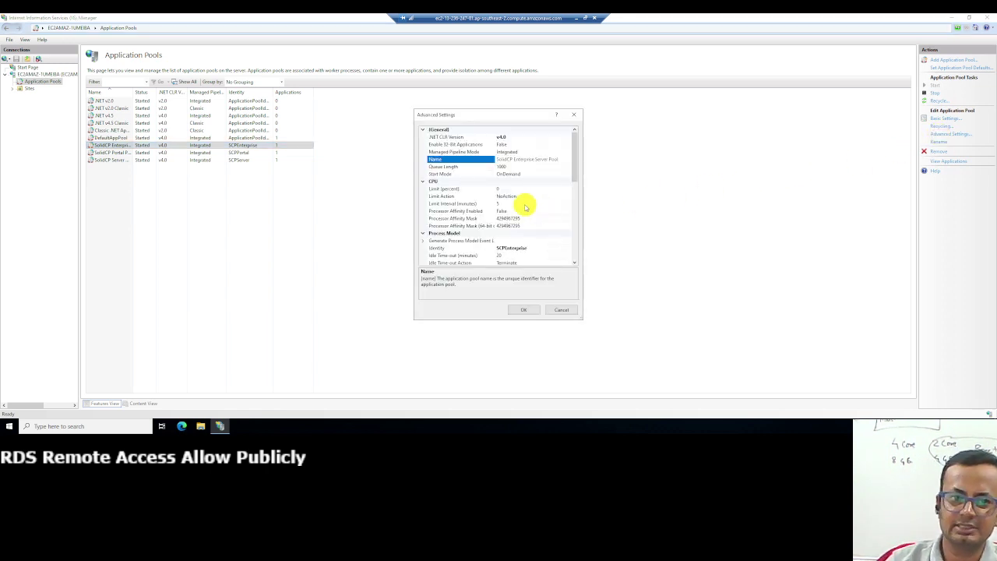
click(470, 173)
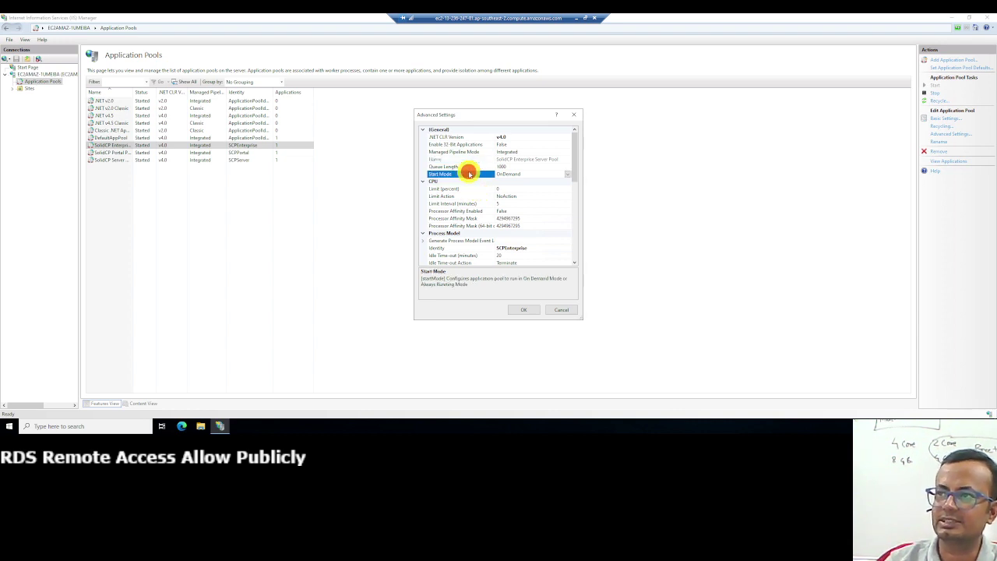
click(569, 174)
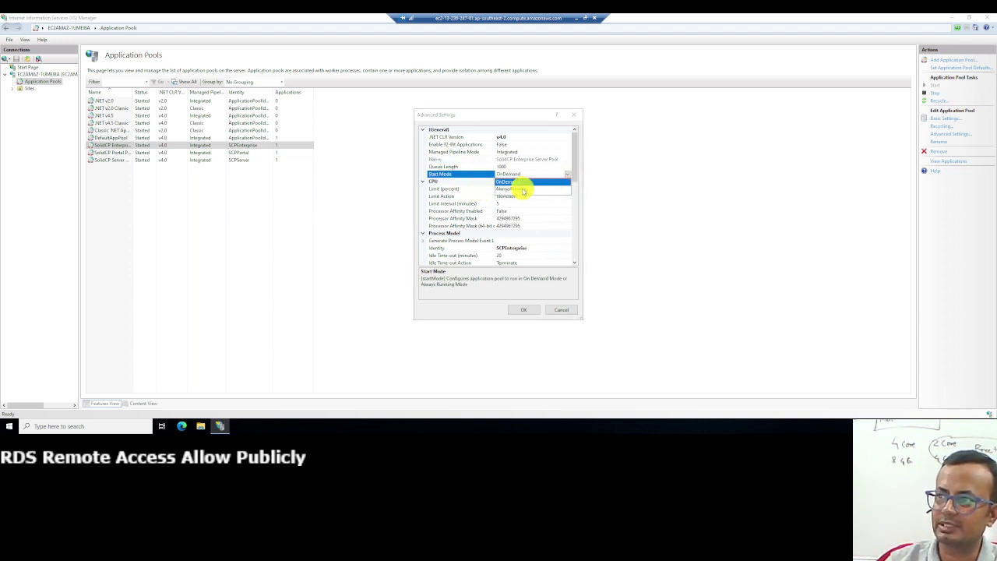
click(523, 189)
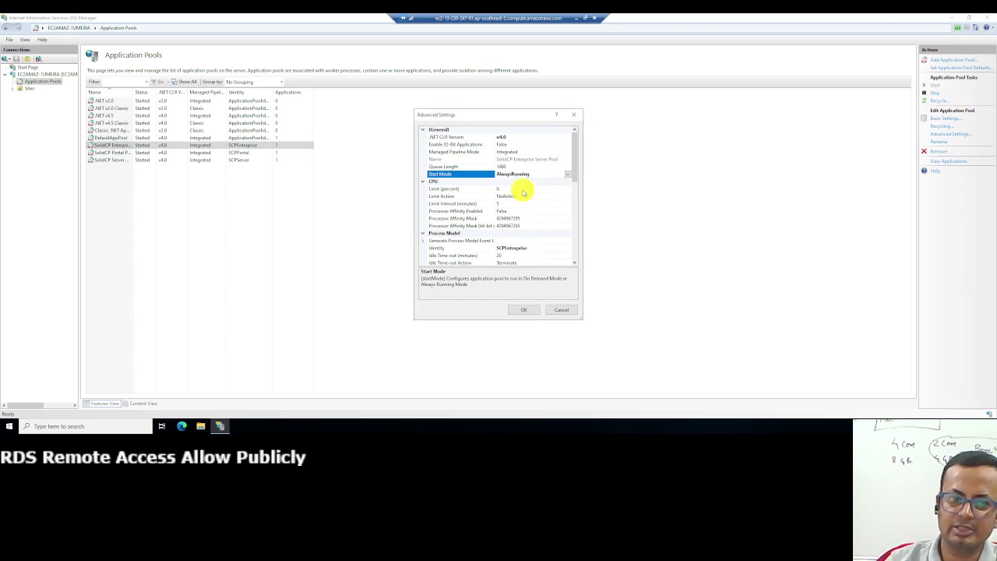
Step: Set the Enterprise Server pool's idle time-out and regular recycling time interval to 0 minutes and apply the settings
click(455, 256)
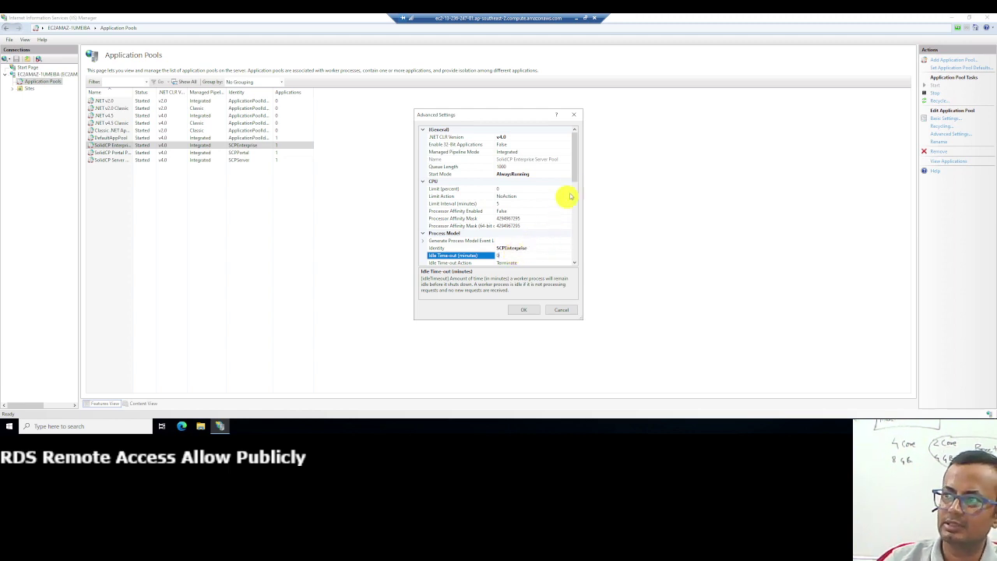
drag(577, 177, 575, 268)
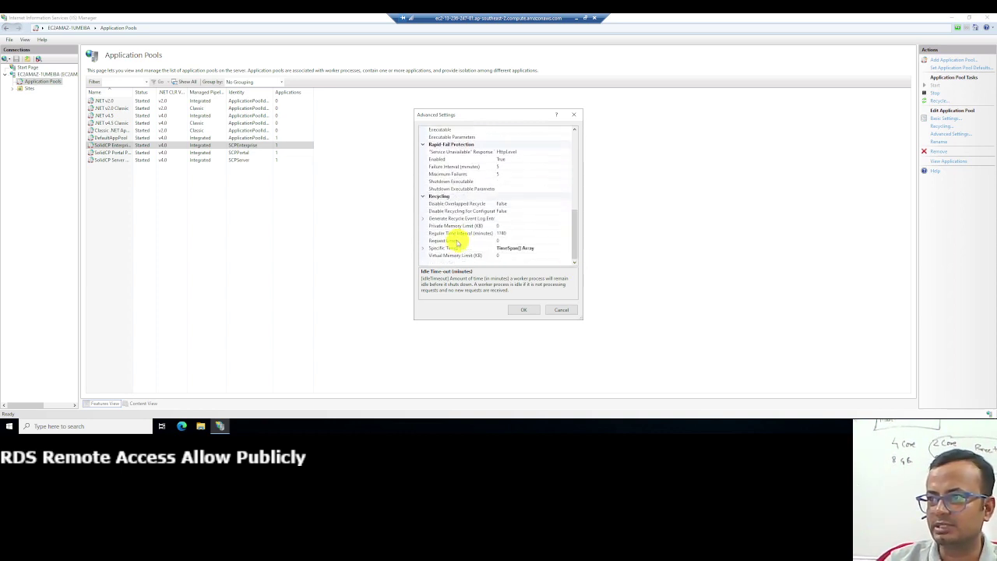
click(506, 233)
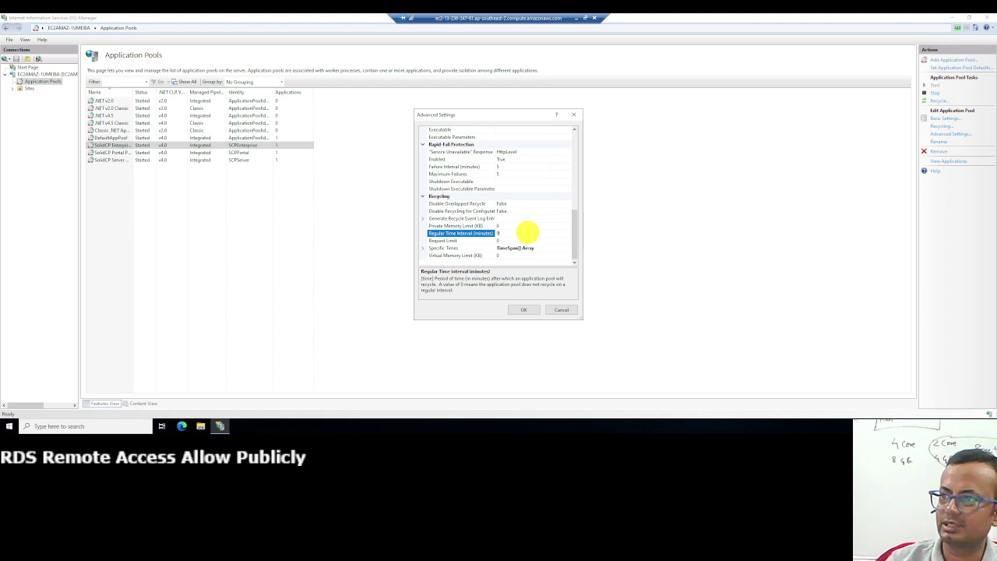
click(523, 310)
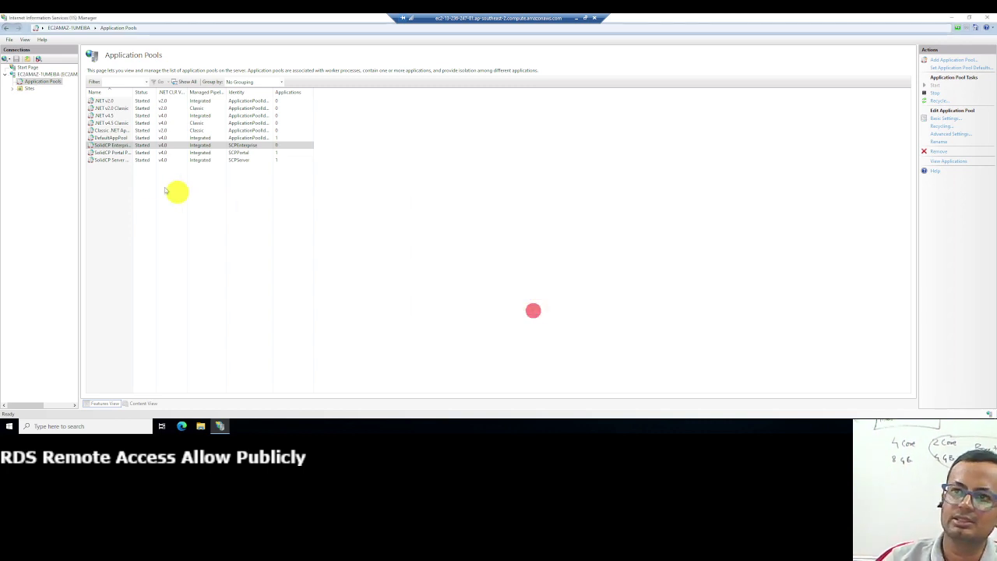
Step: In the SolidCP Portal pool's advanced settings, set the start mode to AlwaysRunning
click(116, 152)
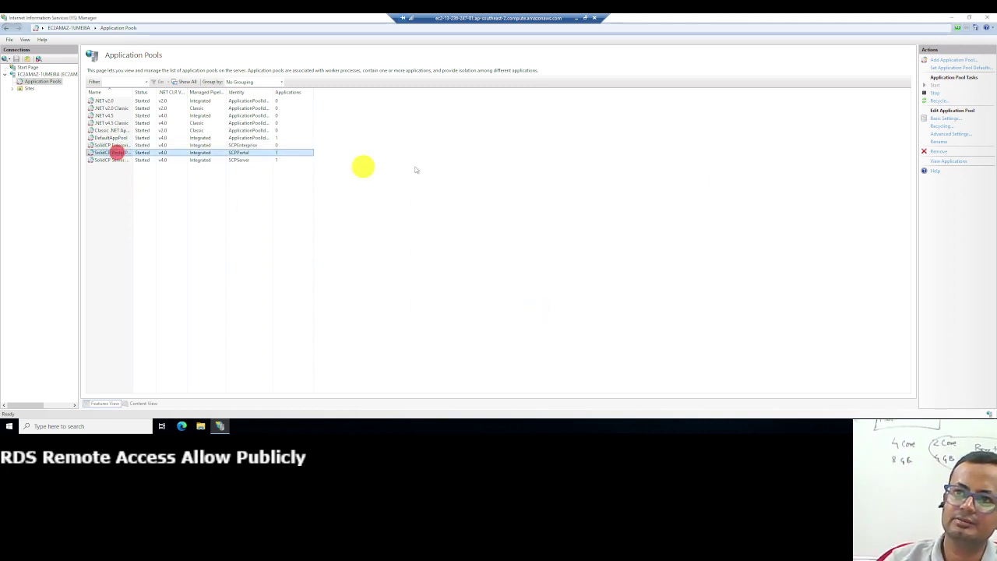
click(958, 136)
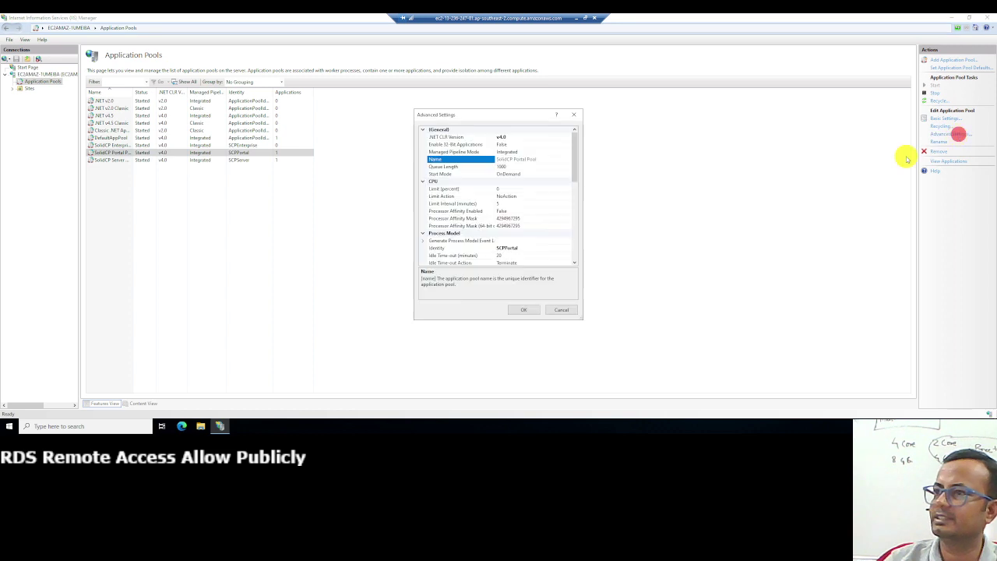
click(455, 173)
click(567, 174)
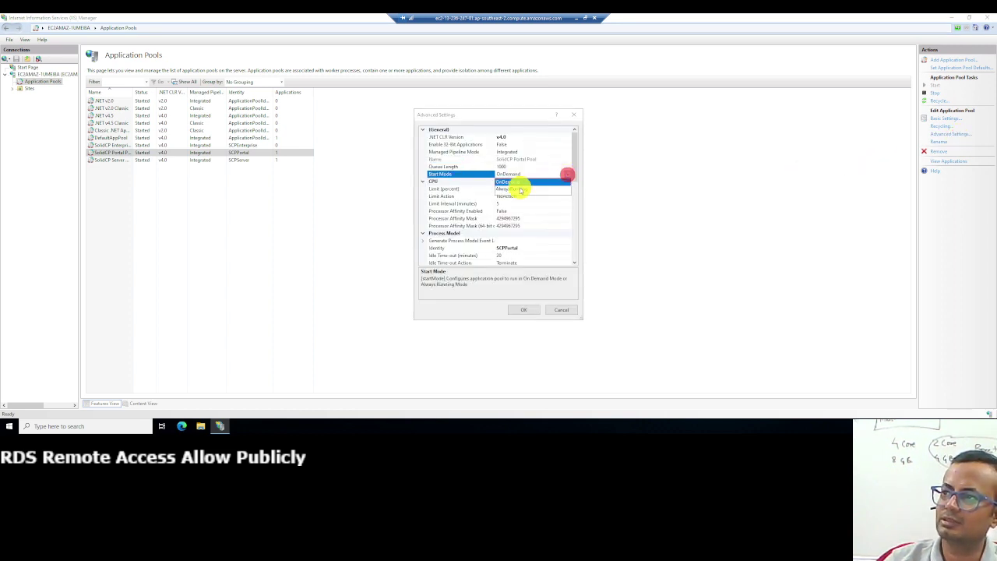
click(520, 189)
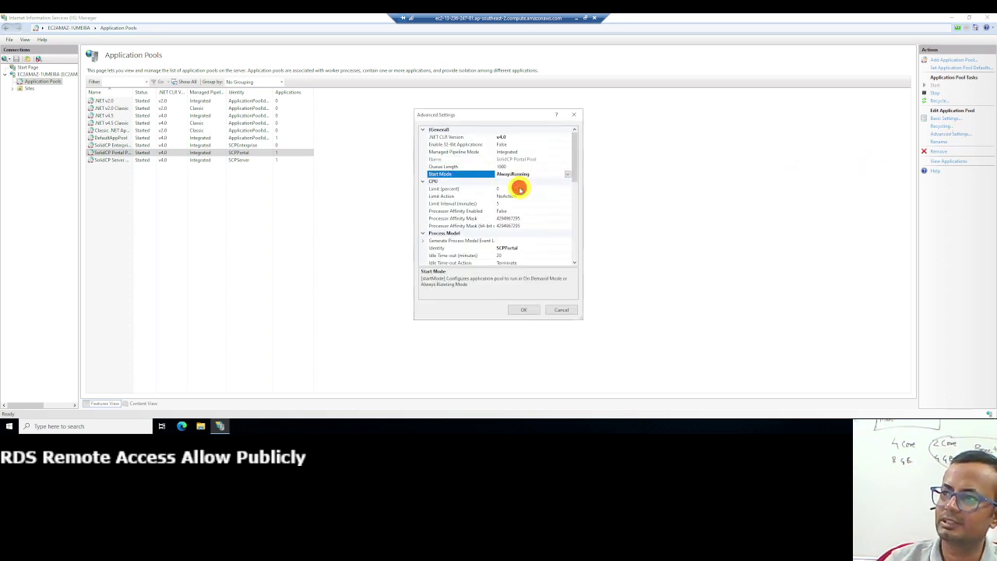
Step: Set the Portal pool's idle time-out and regular recycling time interval to 0 minutes and apply the settings
click(451, 255)
click(504, 255)
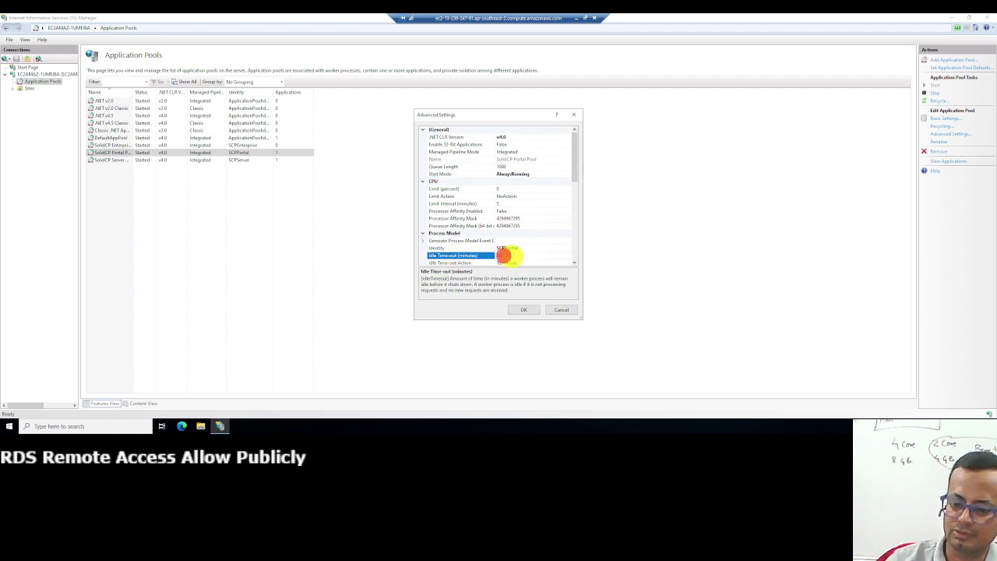
text(0)
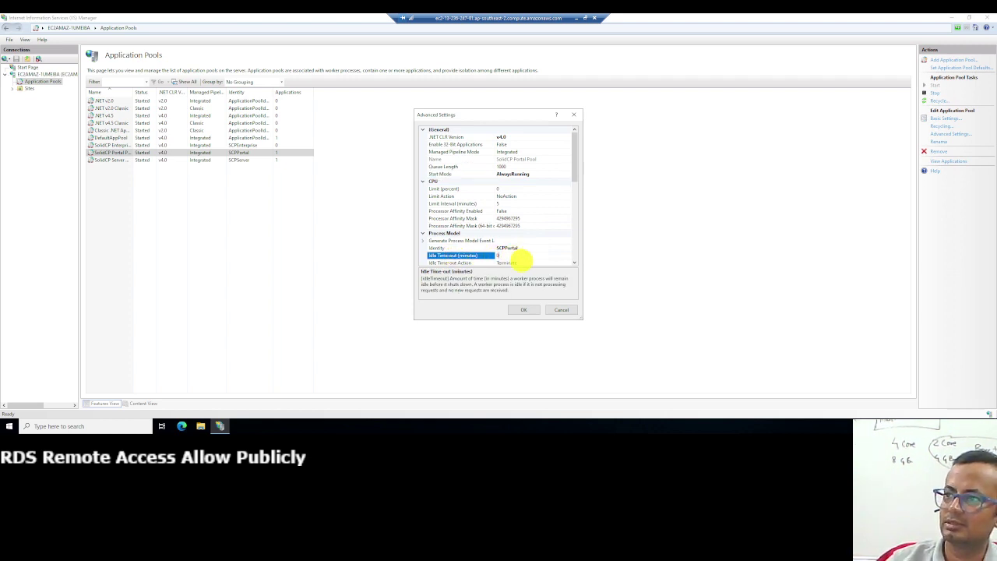
drag(575, 163, 570, 268)
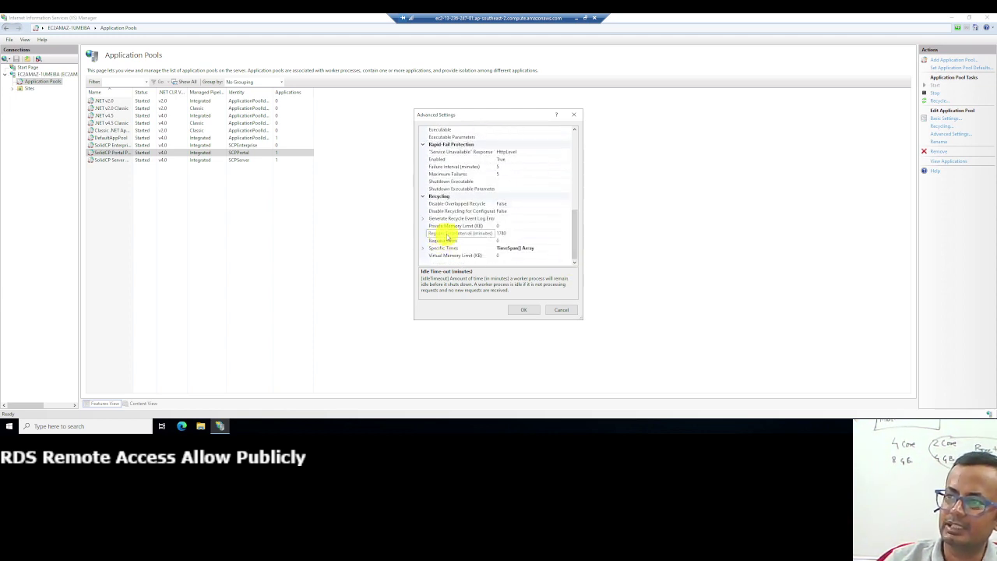
click(511, 232)
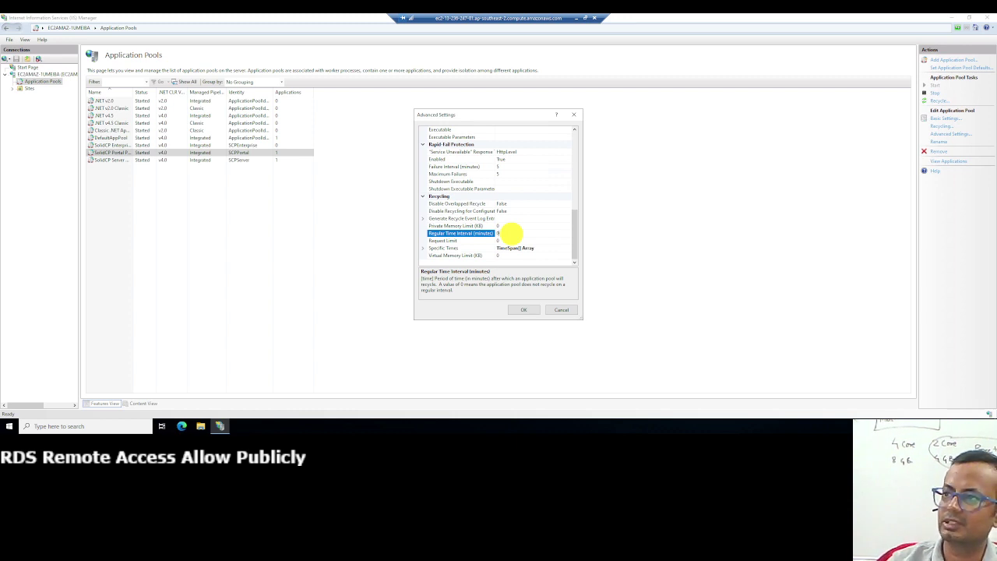
click(516, 309)
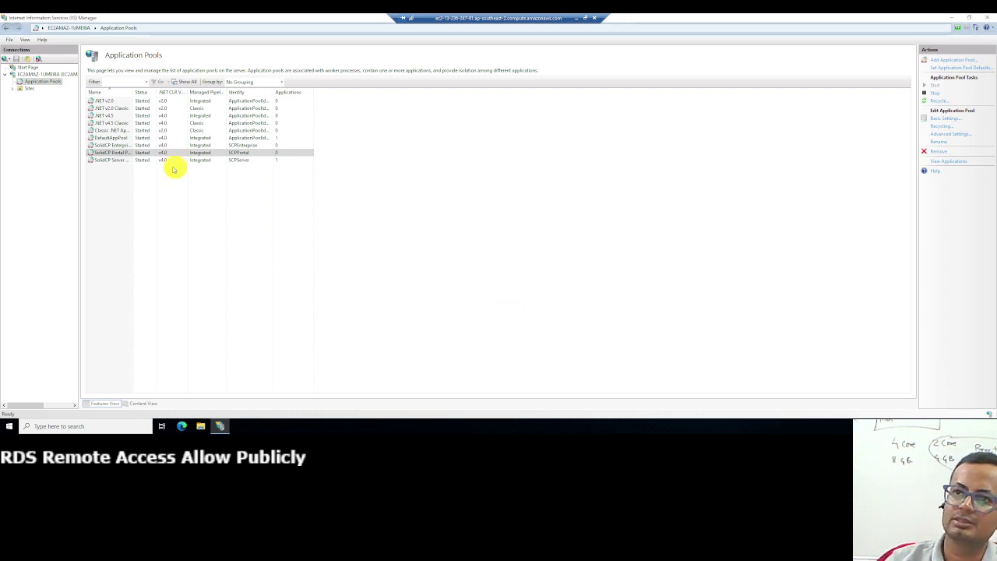
Step: In the SolidCP Server pool's advanced settings, set the start mode to AlwaysRunning
click(142, 159)
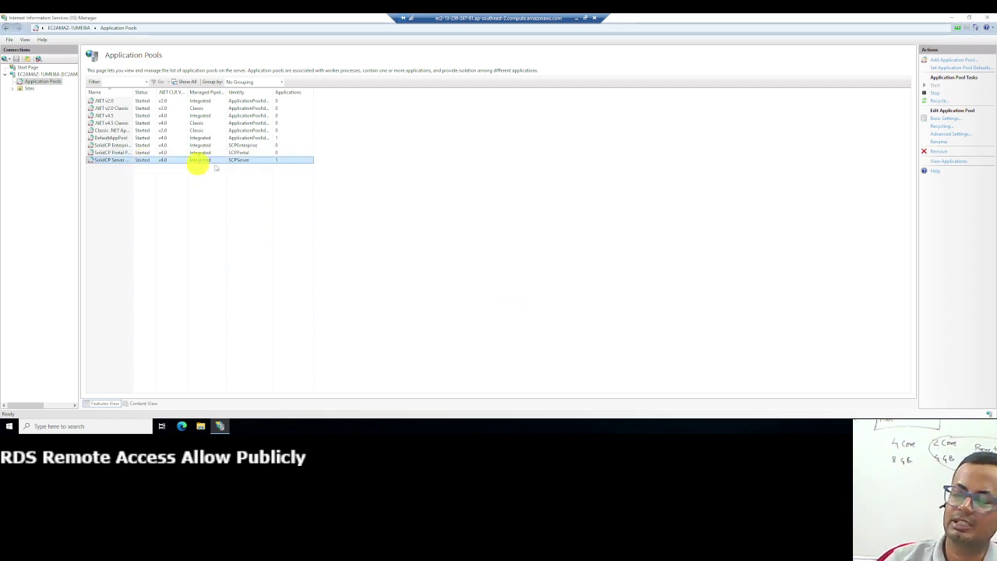
click(942, 136)
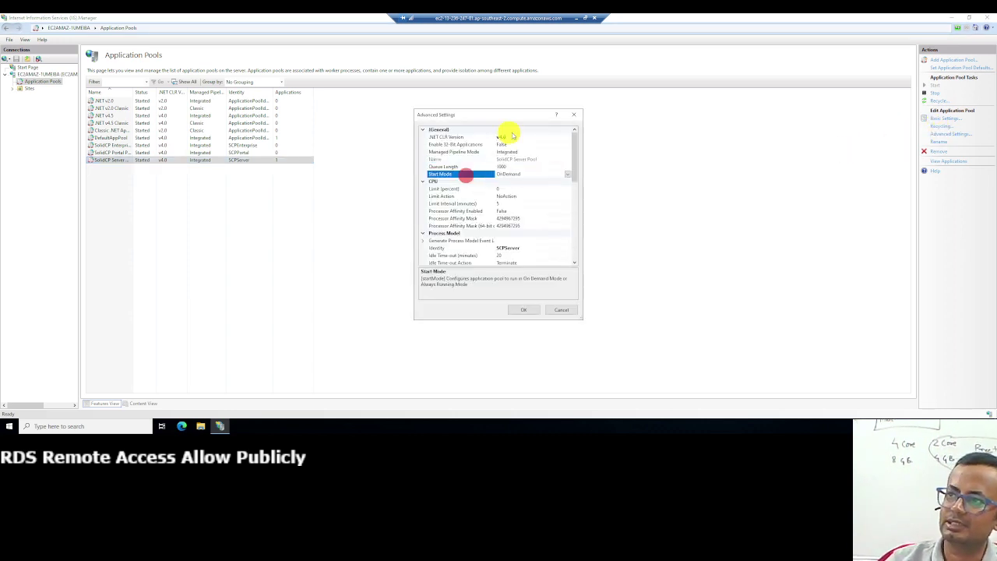
click(567, 174)
click(518, 190)
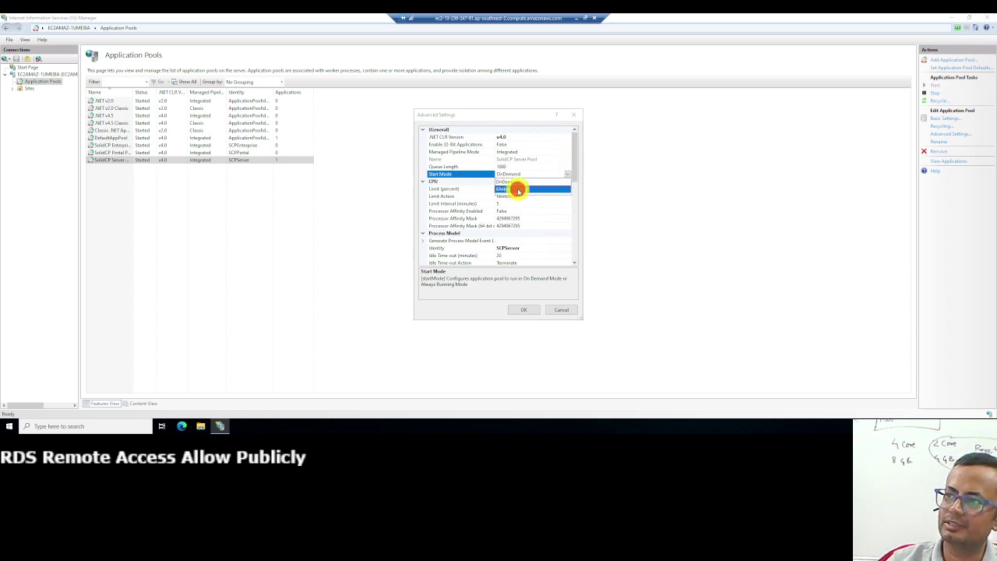
Step: Set the SolidCP Server pool's idle time-out and regular recycling time interval to 0 minutes and apply the settings
click(574, 161)
drag(574, 160, 572, 184)
click(506, 196)
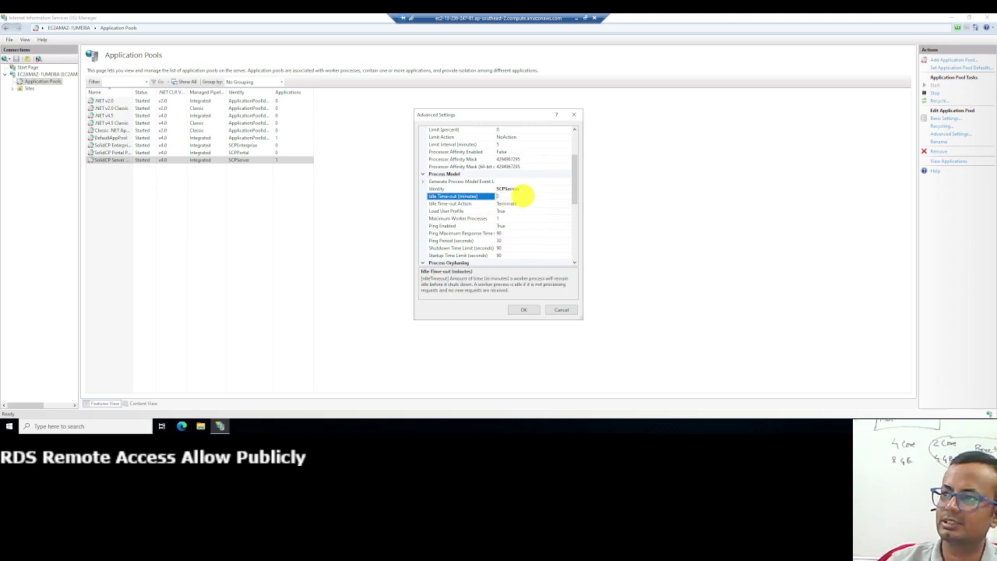
drag(573, 174, 574, 254)
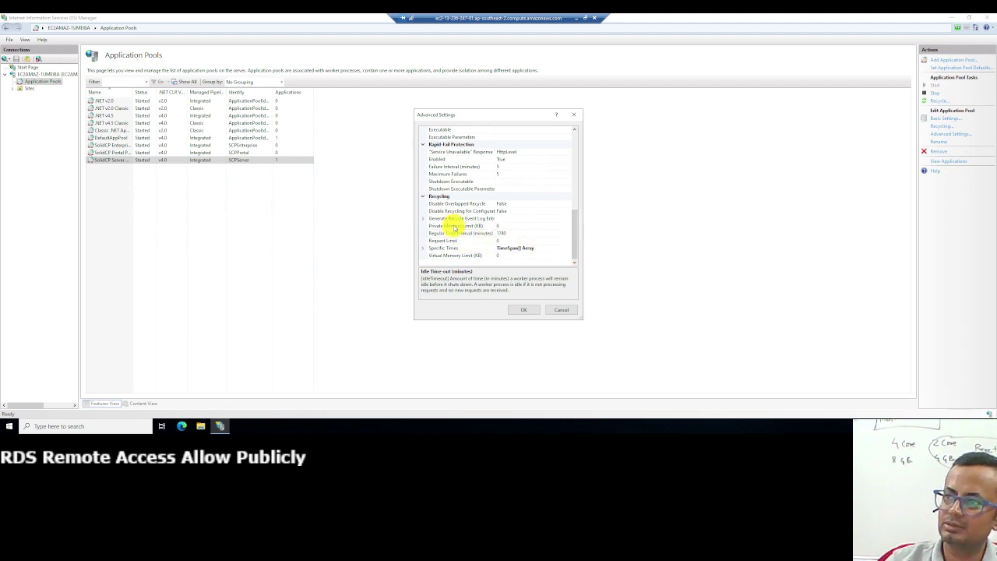
click(513, 232)
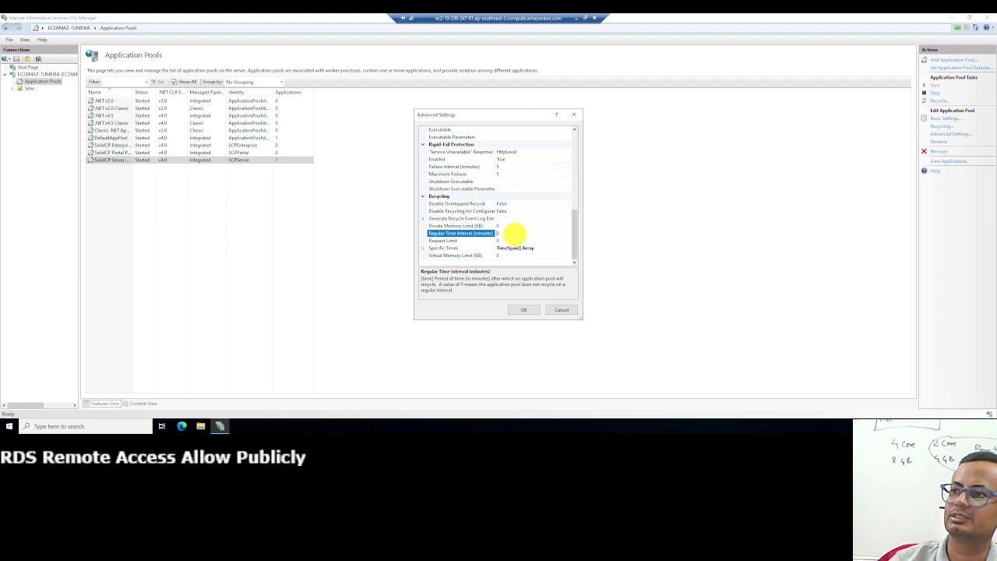
click(518, 309)
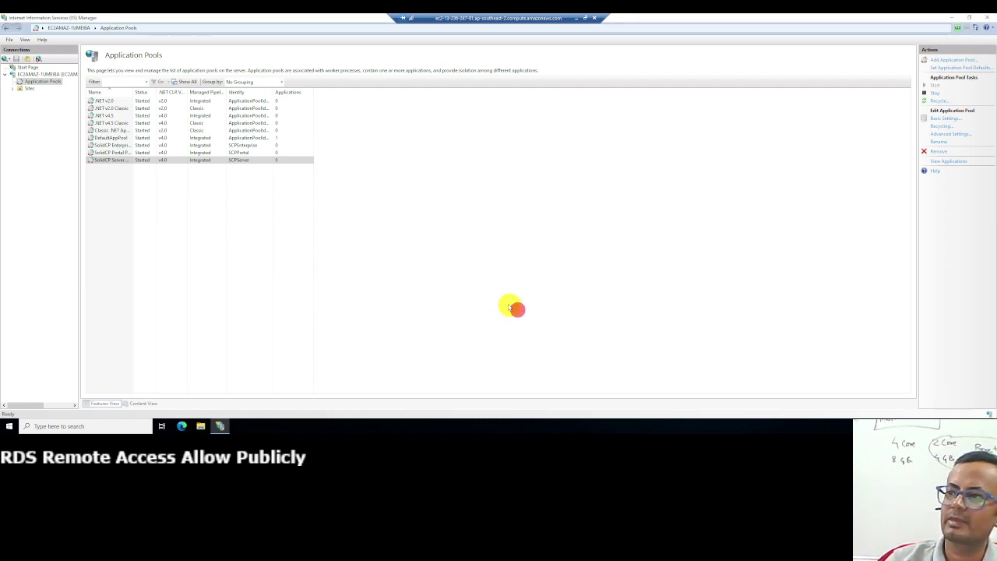
Step: Expand the server's list of sites and open the feature page of the SolidCP Portal site
click(29, 91)
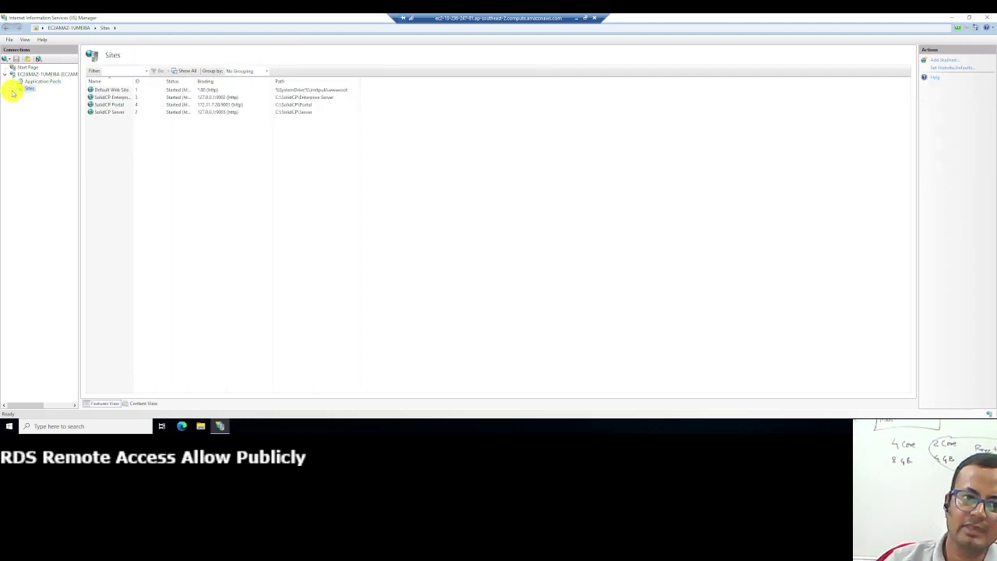
click(12, 89)
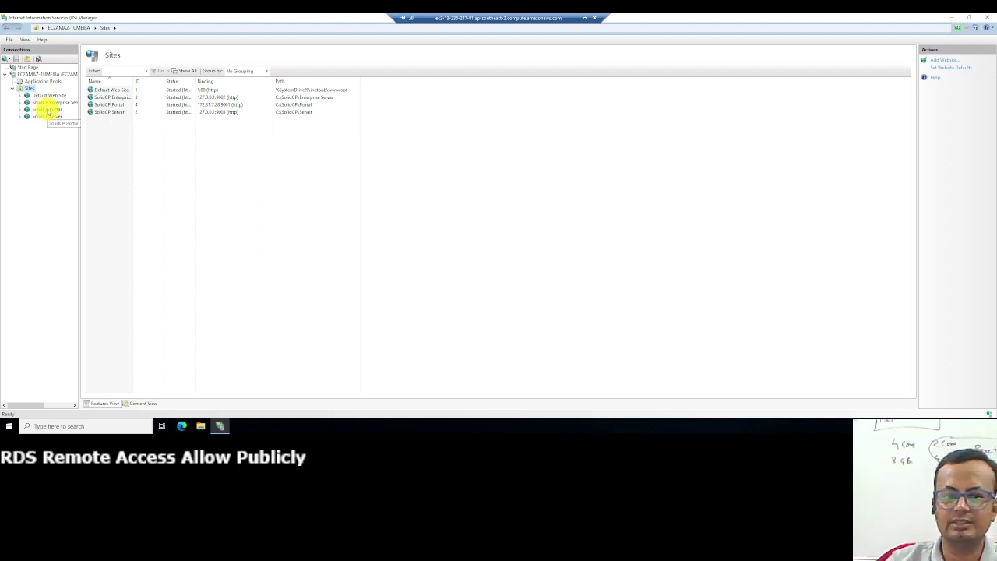
click(47, 110)
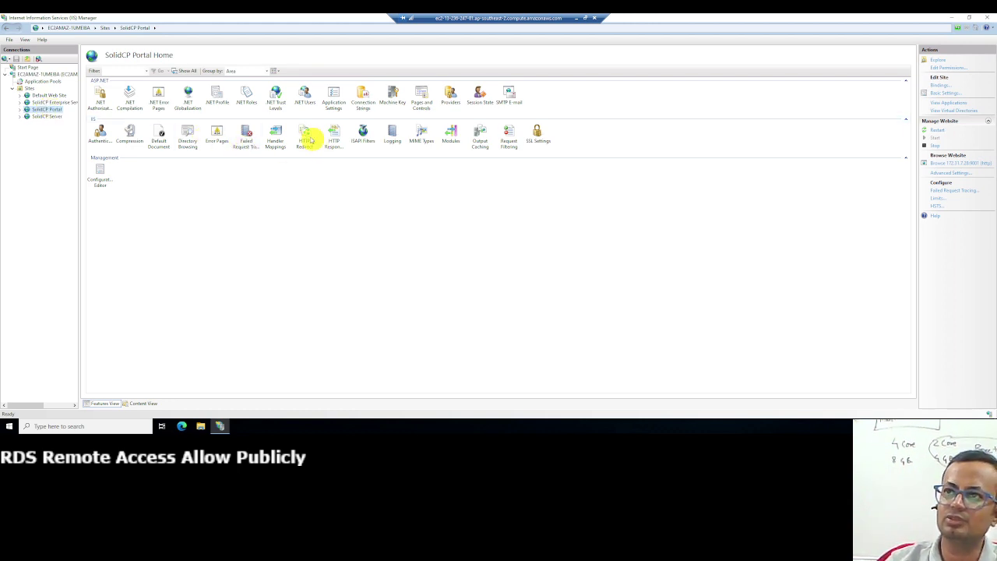
Step: Try filtering the SolidCP Portal site's features by "wind", and clear the filter text
click(121, 70)
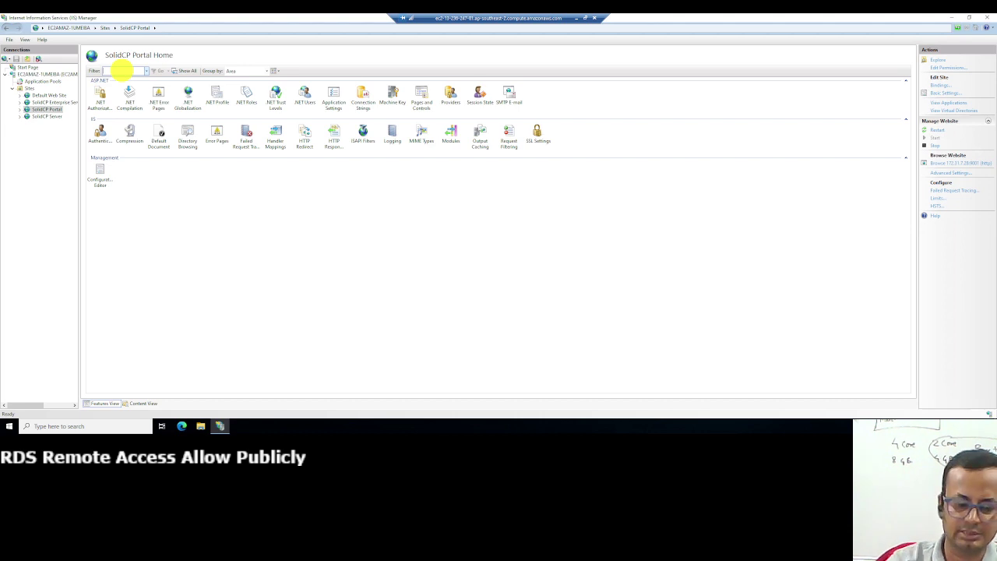
text(wind)
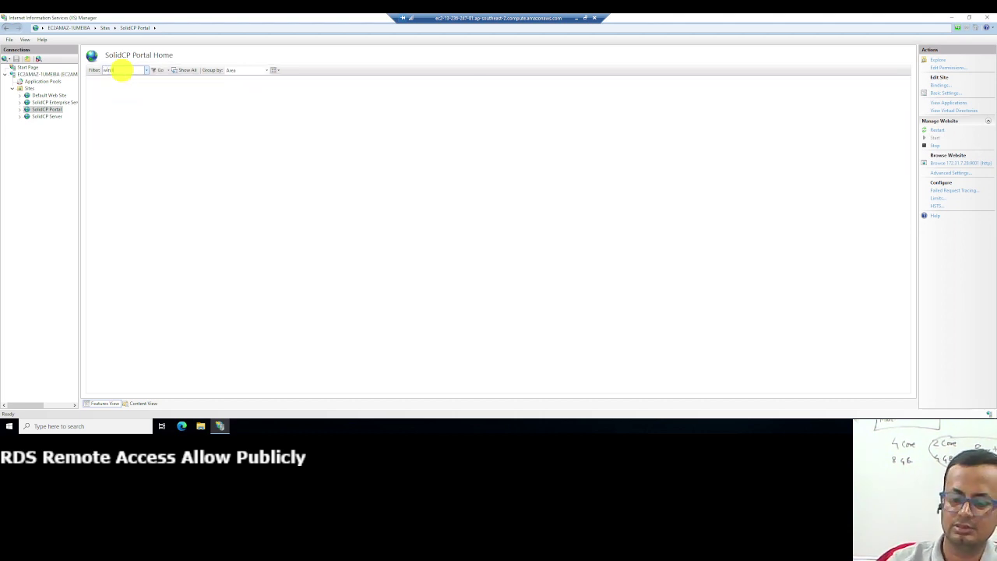
key(BackSpace)
key(BackSpace)
key(BackSpace)
key(BackSpace)
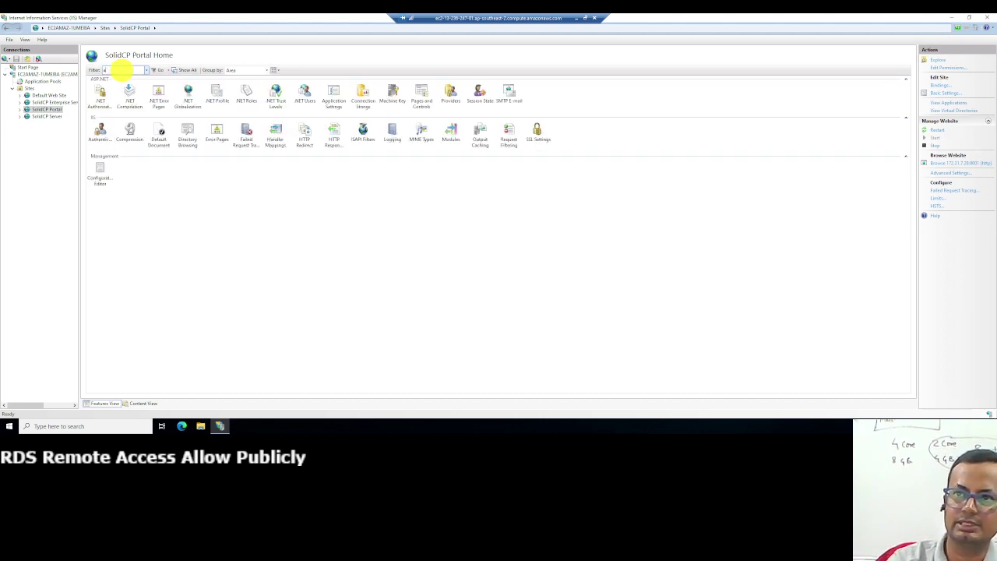
Step: Filter the SolidCP Portal site's features by "au", open its authentication settings, and disable Windows Authentication
text(au)
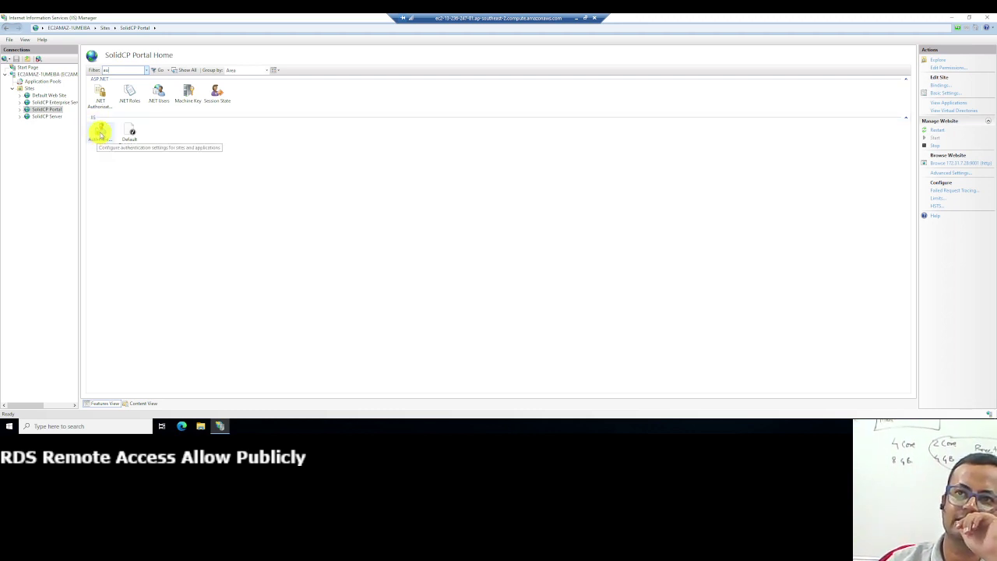
double_click(101, 134)
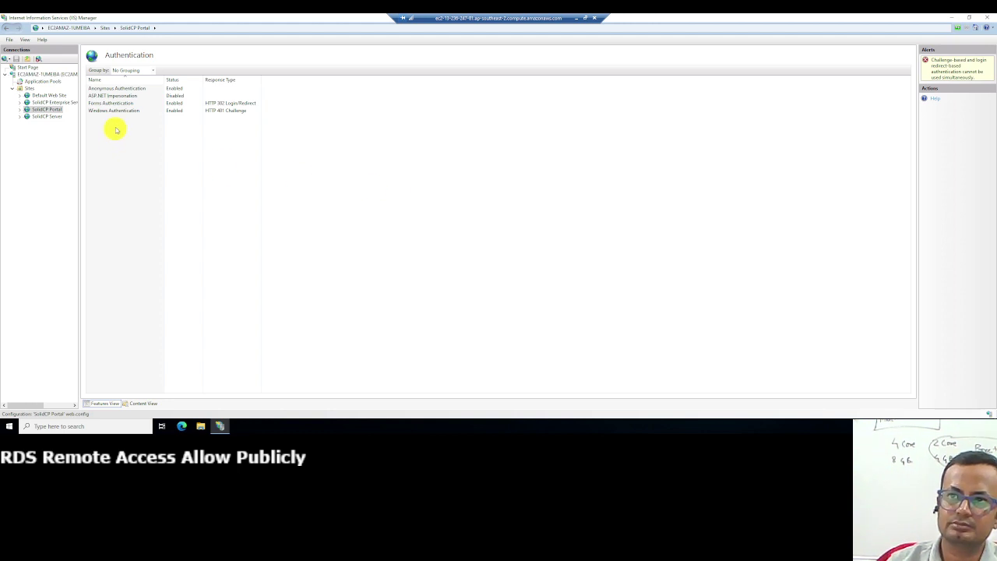
click(122, 114)
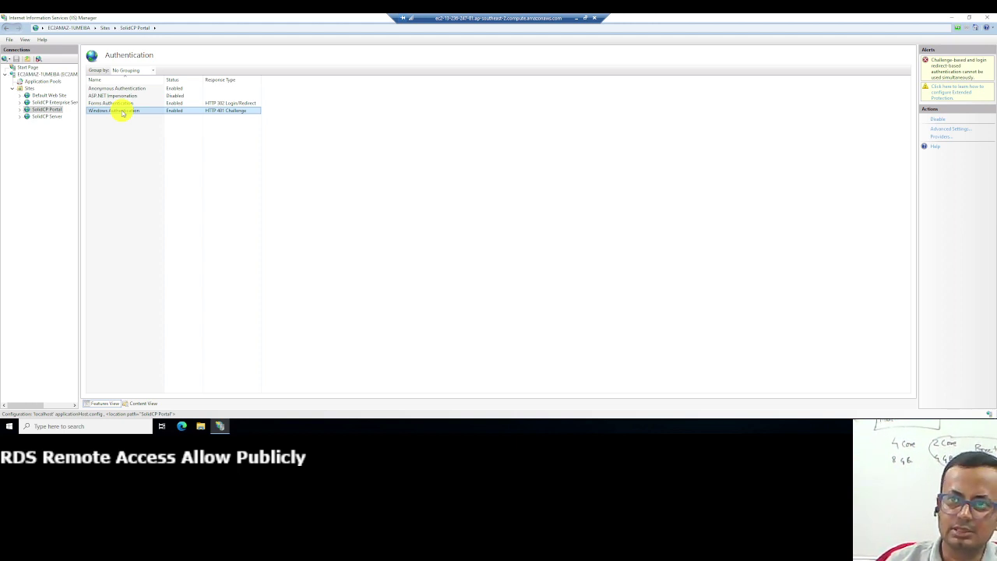
click(939, 120)
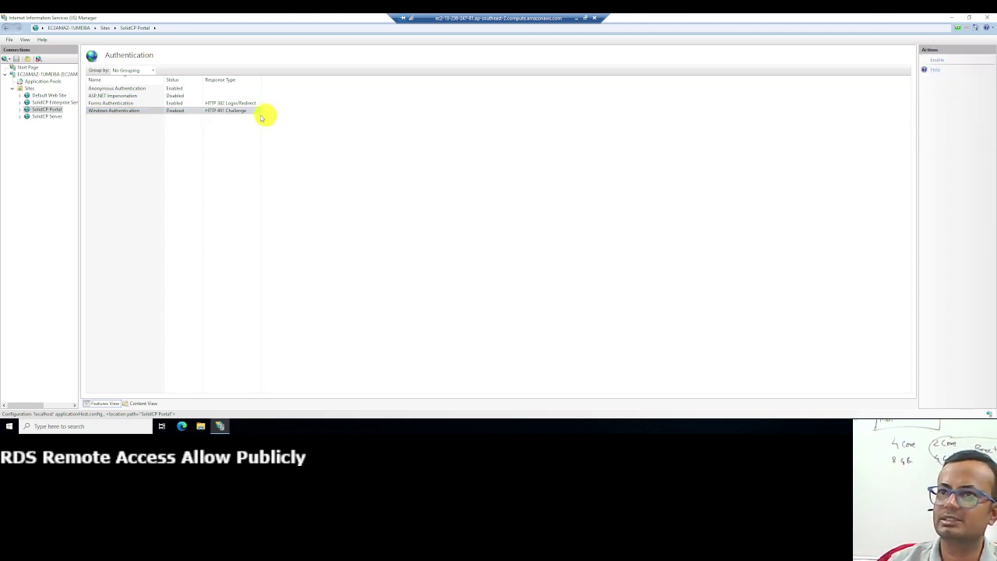
Step: Find the SolidCP Portal site's Machine Key feature, generate new validation and decryption keys, and apply them
click(50, 110)
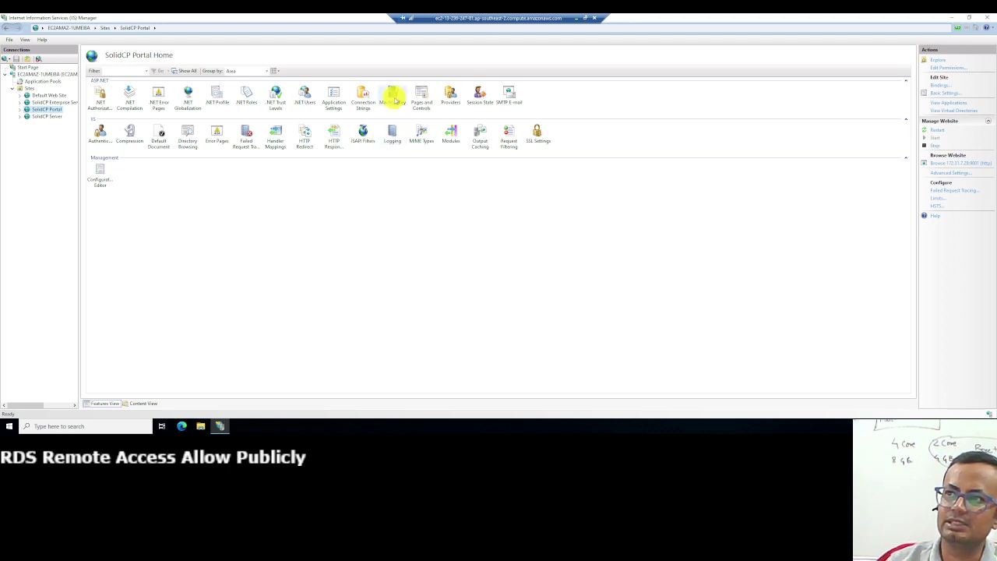
click(123, 71)
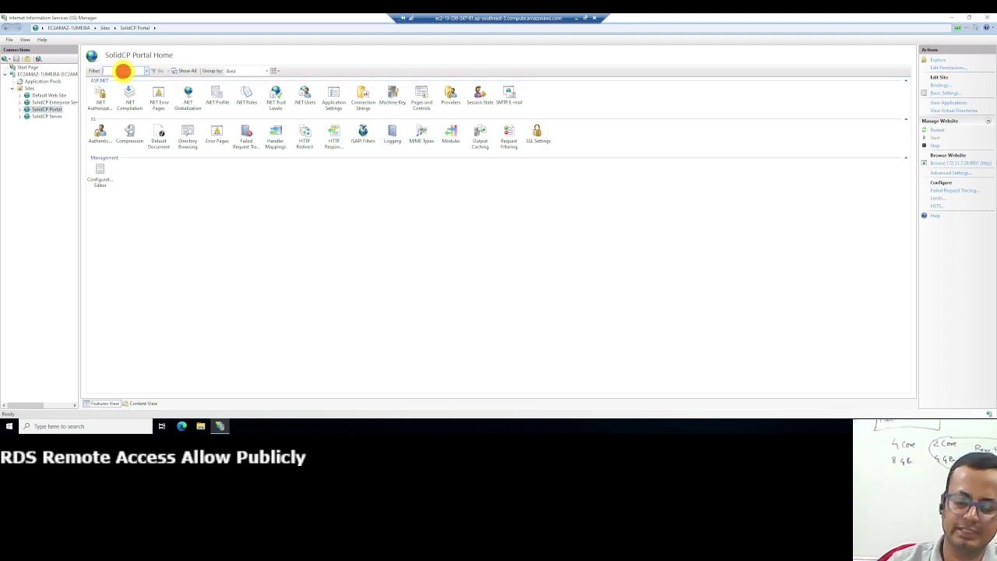
text(mach)
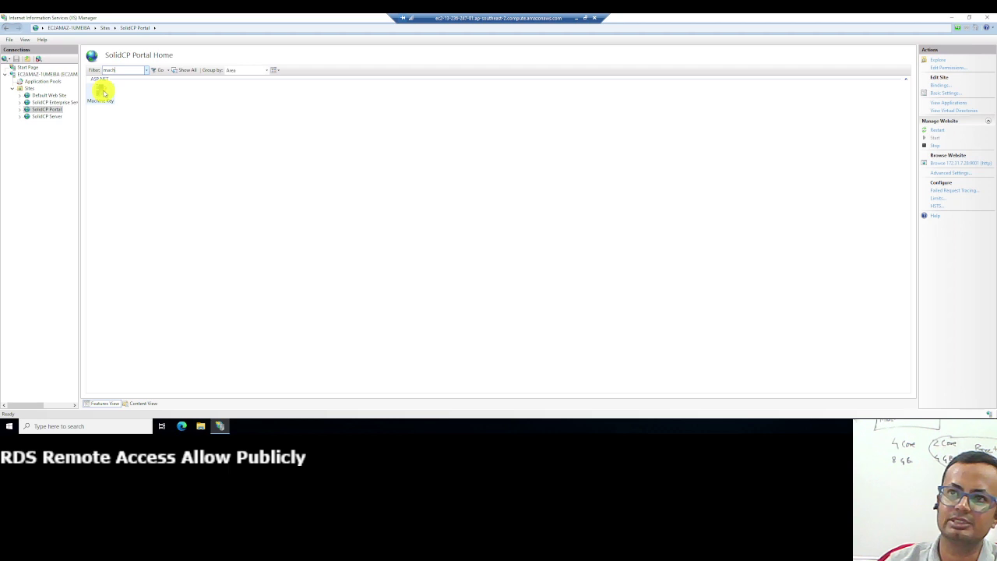
double_click(100, 91)
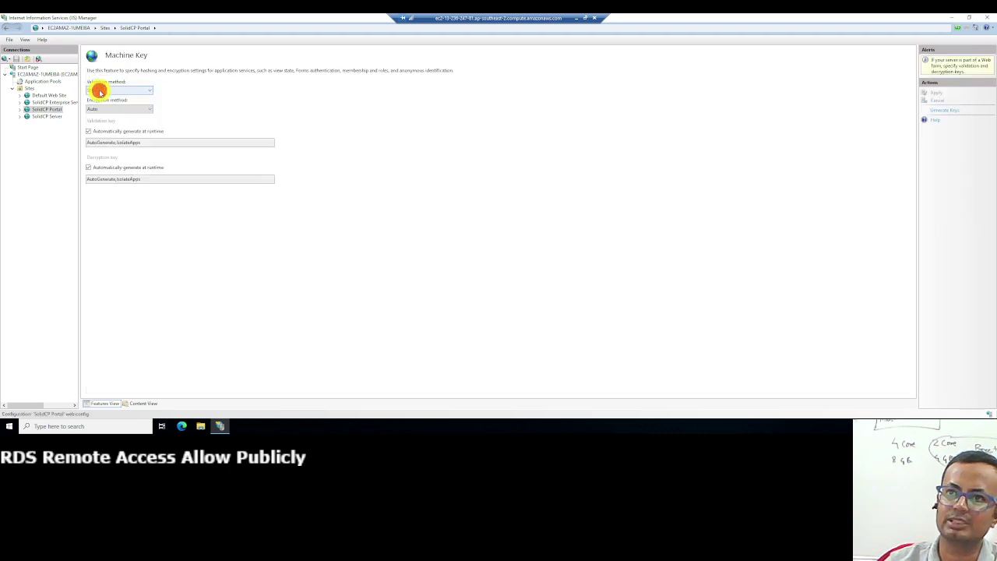
click(944, 114)
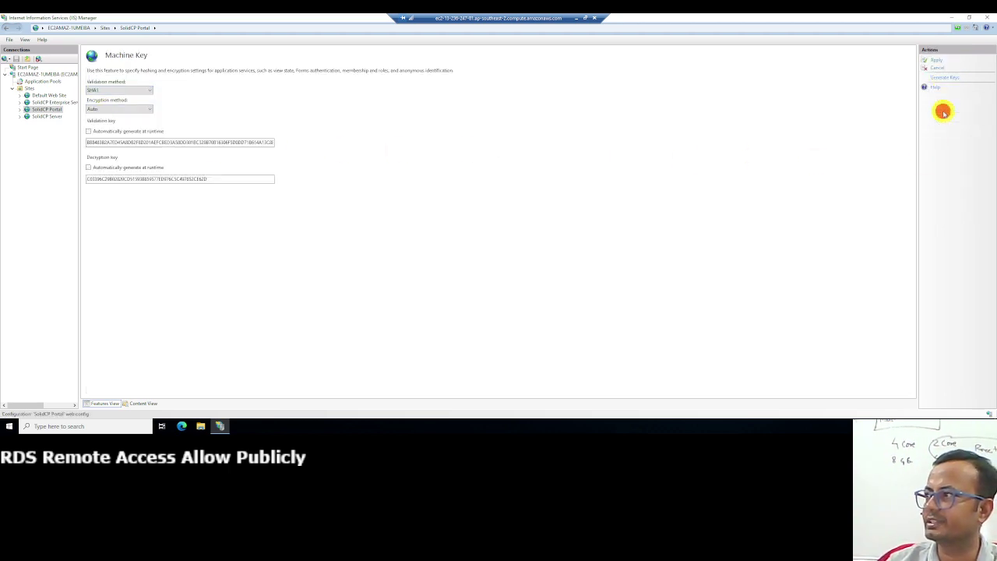
click(937, 62)
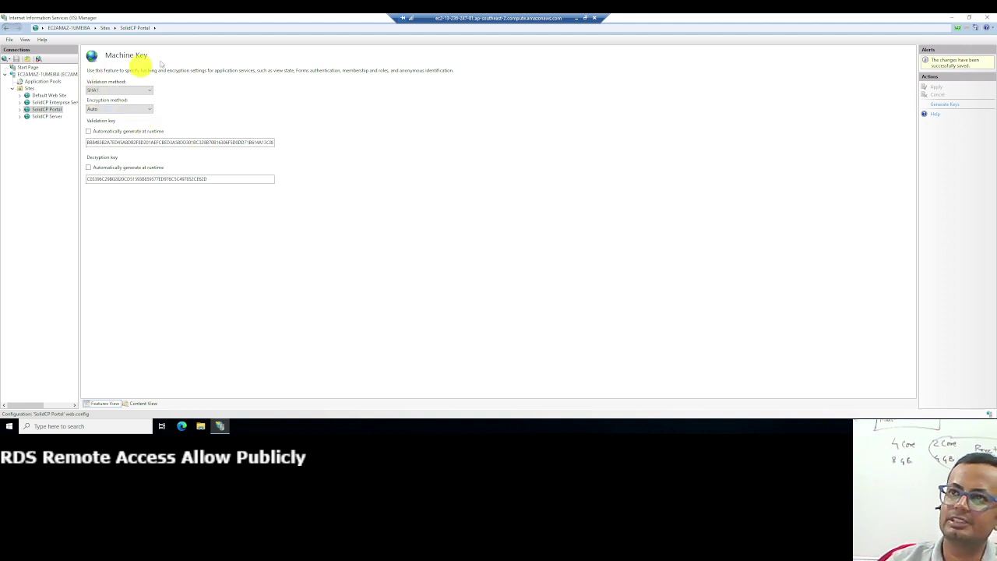
Step: Switch to the local browser and reload the SolidCP portal from its root address, 13.236.247.81:9001, without the error page path
click(576, 17)
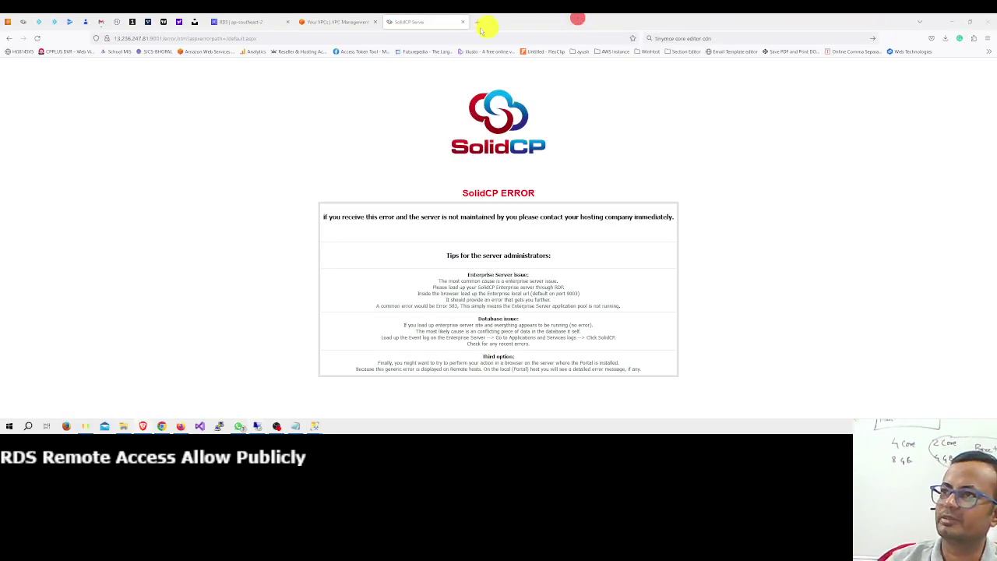
click(166, 38)
drag(163, 39, 334, 38)
key(BackSpace)
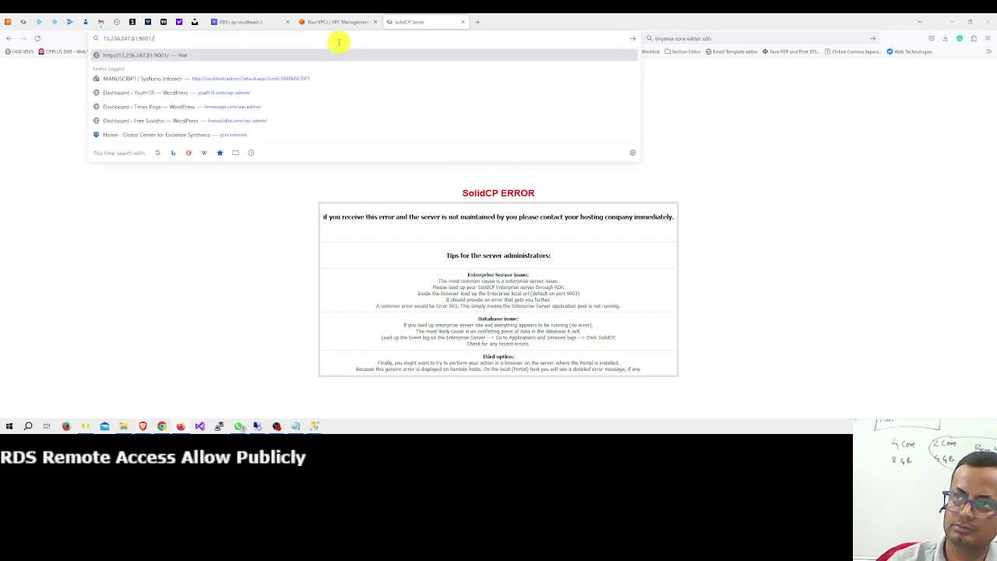
key(Return)
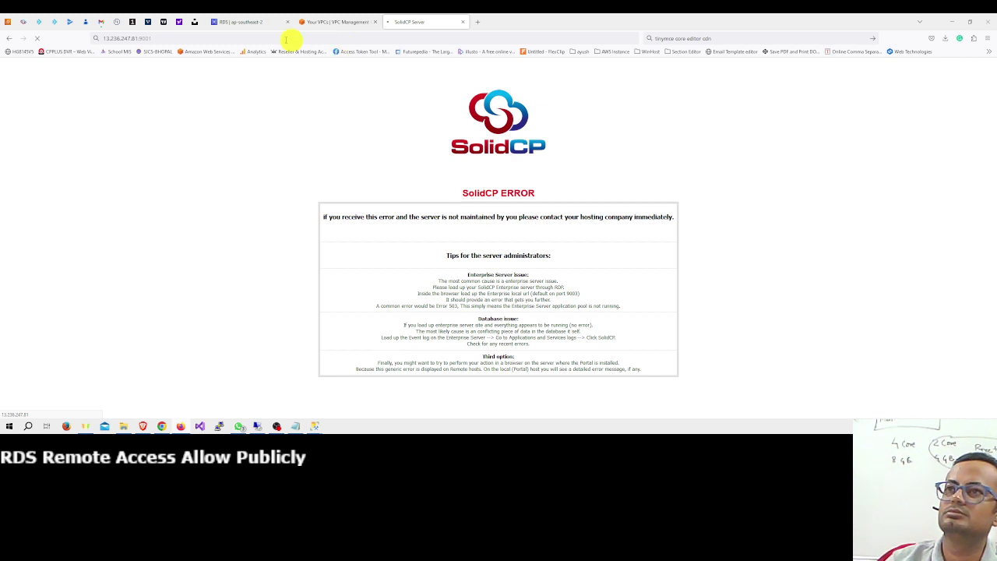
Step: Confirm the reboot of the sywiscrs202310 DB instance in Amazon RDS and refresh the database list
click(250, 22)
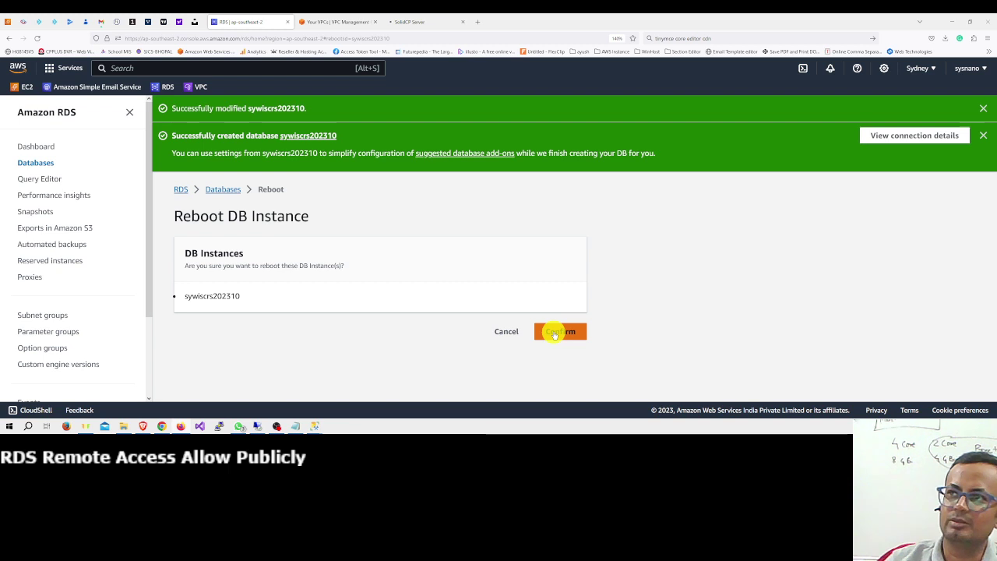
click(413, 21)
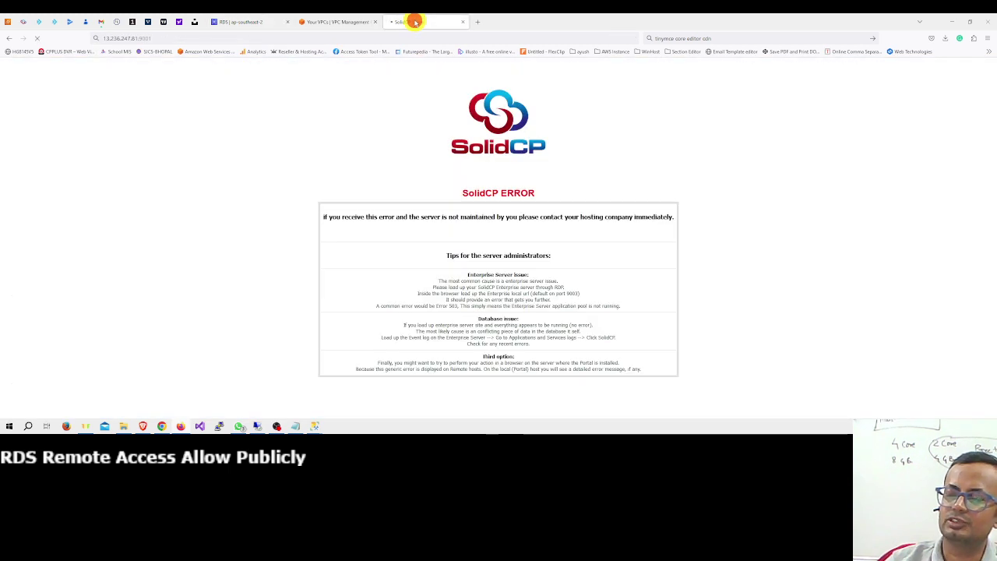
click(265, 22)
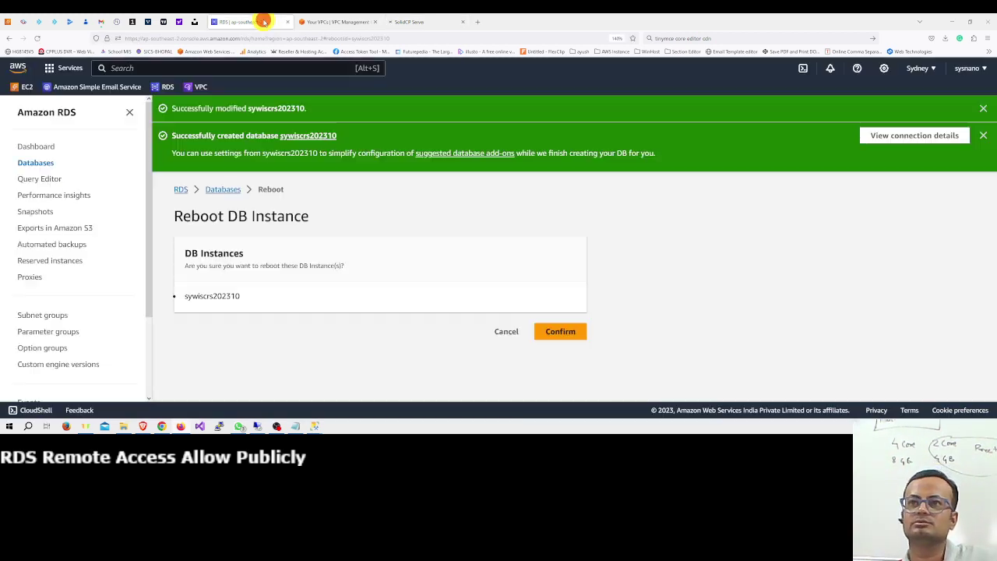
click(559, 331)
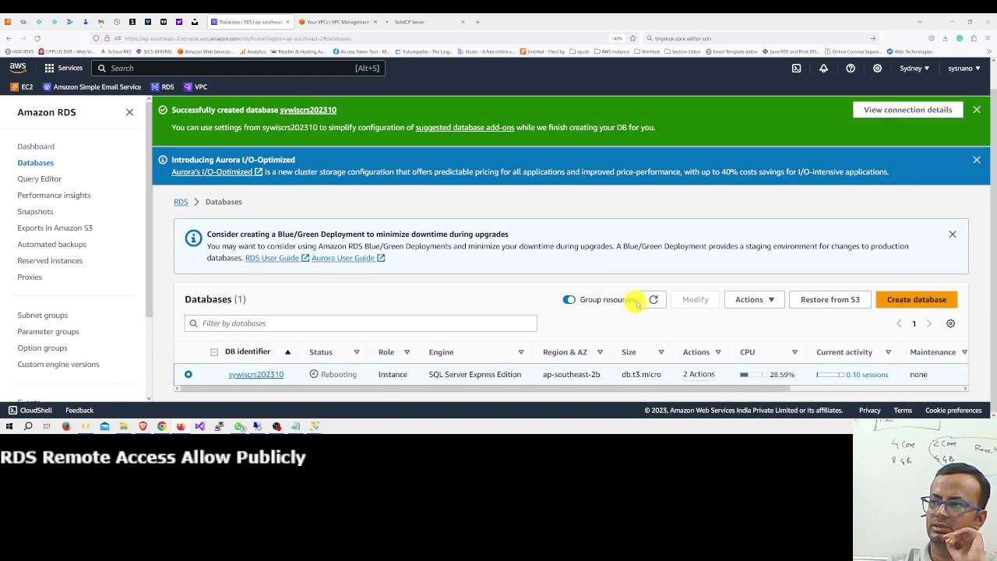
click(653, 299)
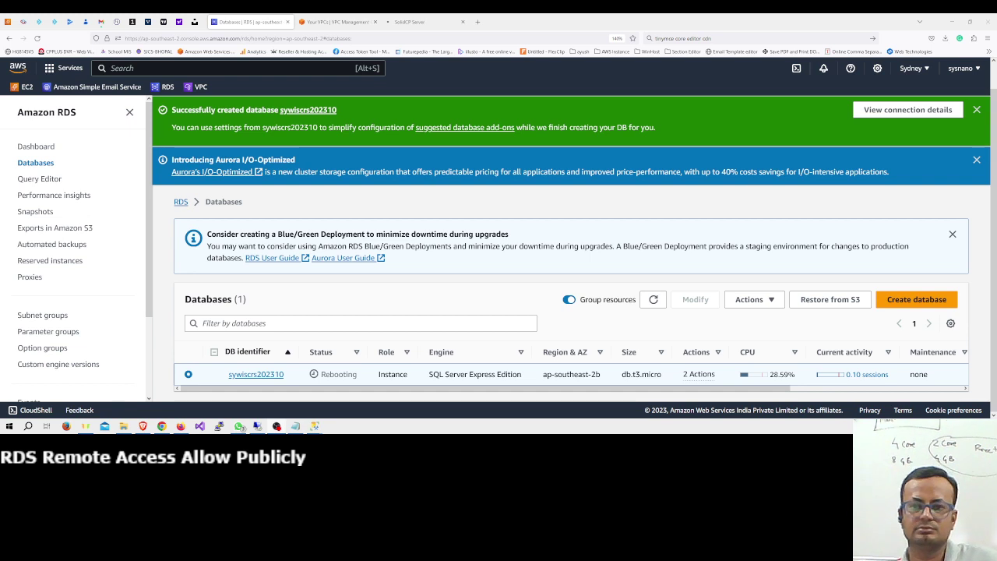
Step: Sign in to the SolidCP control panel as serveradmin with the account password, enable Remember me, and save the login in the browser
click(419, 19)
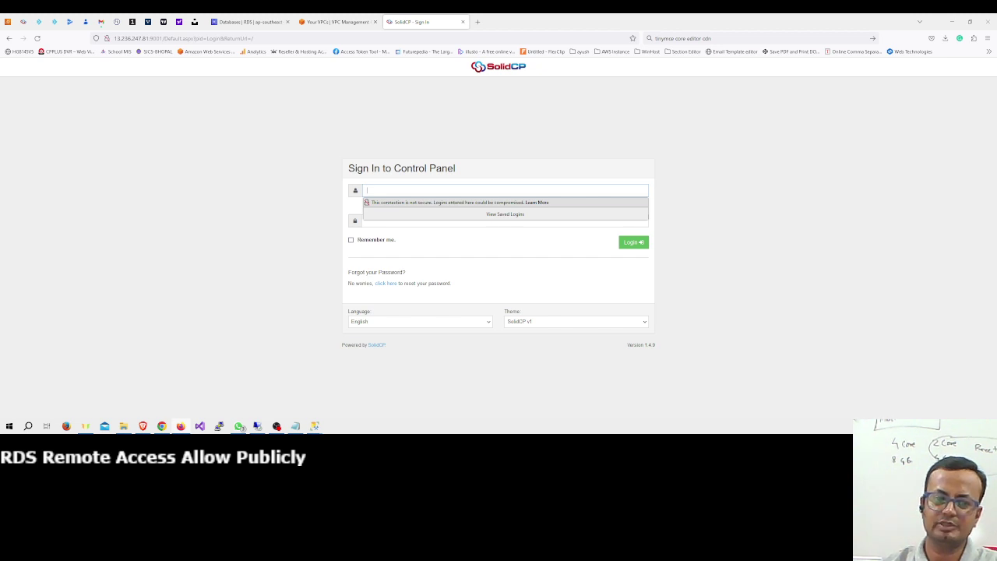
key(alt+Tab)
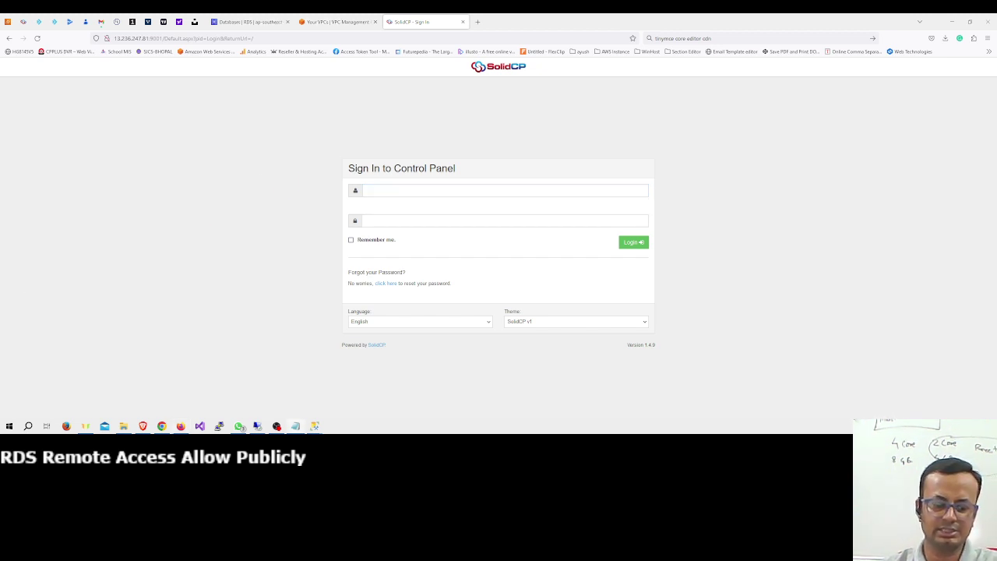
click(445, 189)
text(serveradmin)
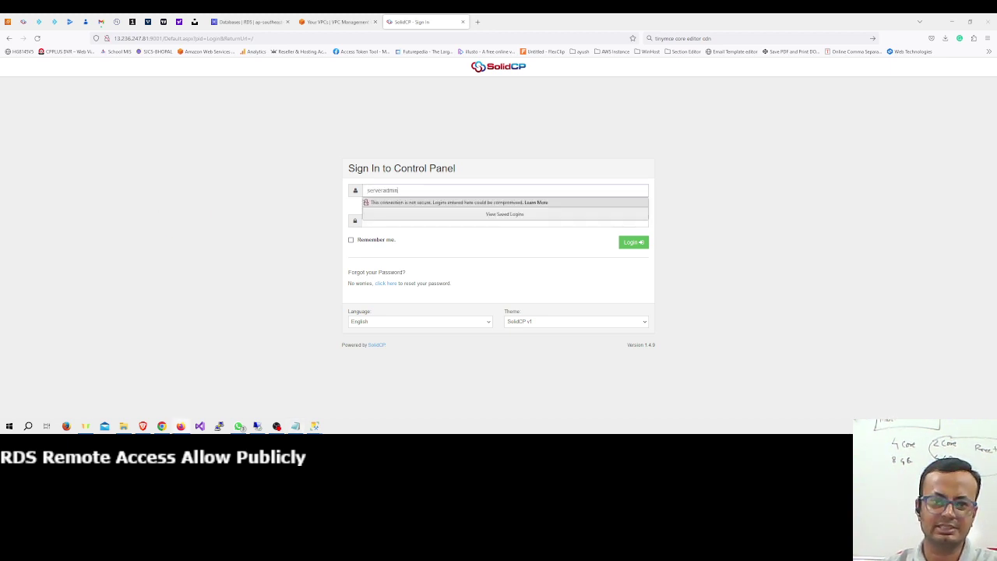
key(alt+Tab)
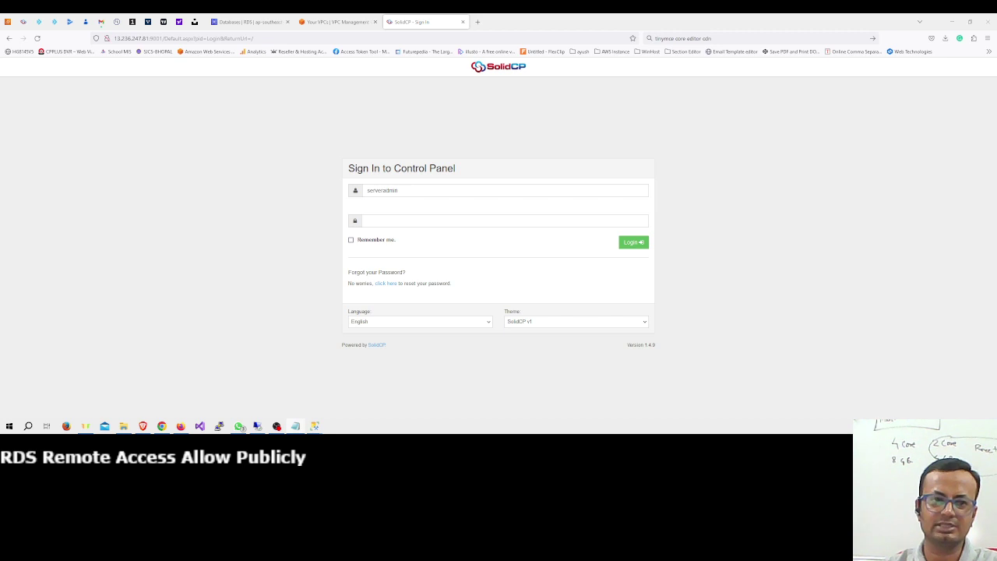
click(407, 221)
key(ctrl+v)
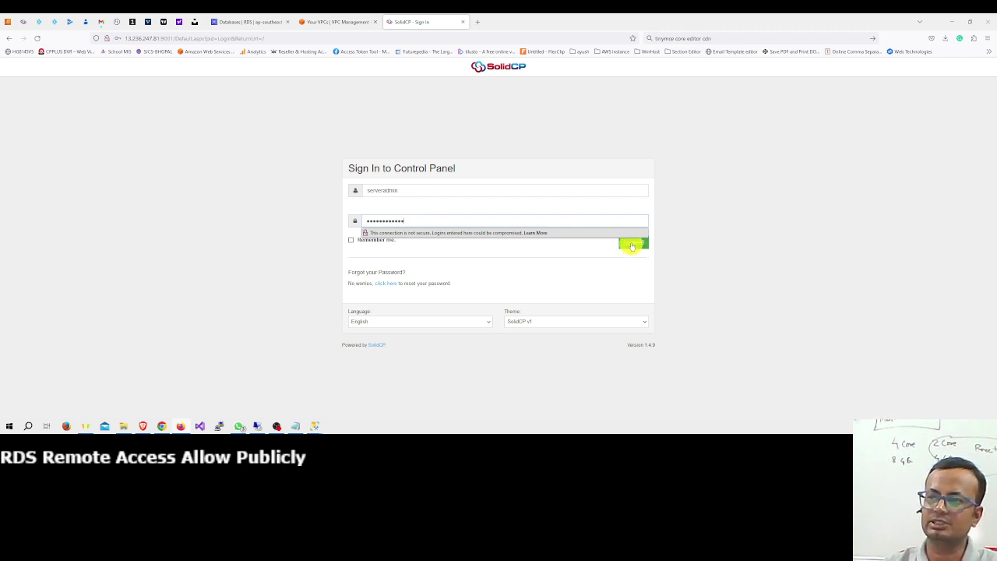
click(350, 240)
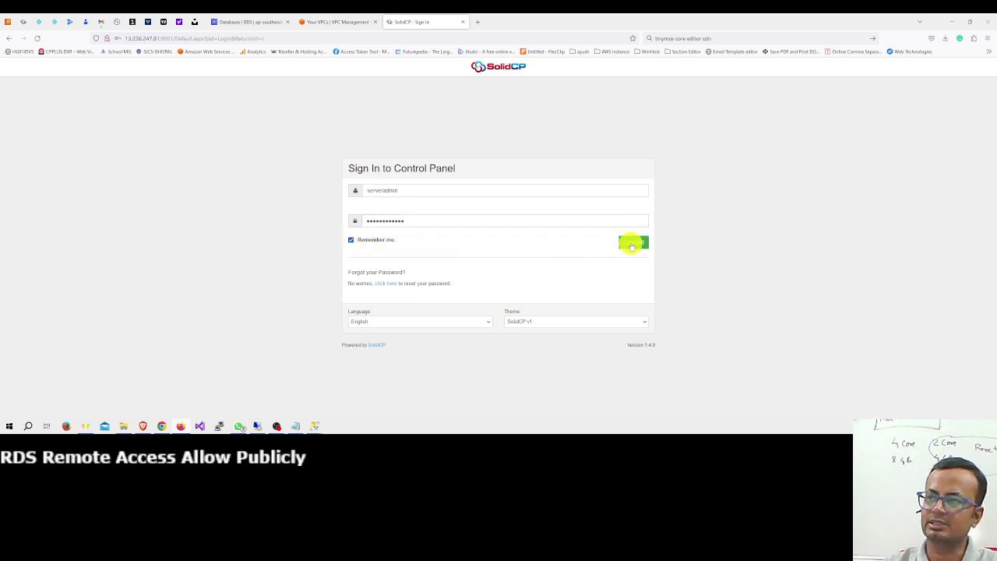
click(631, 244)
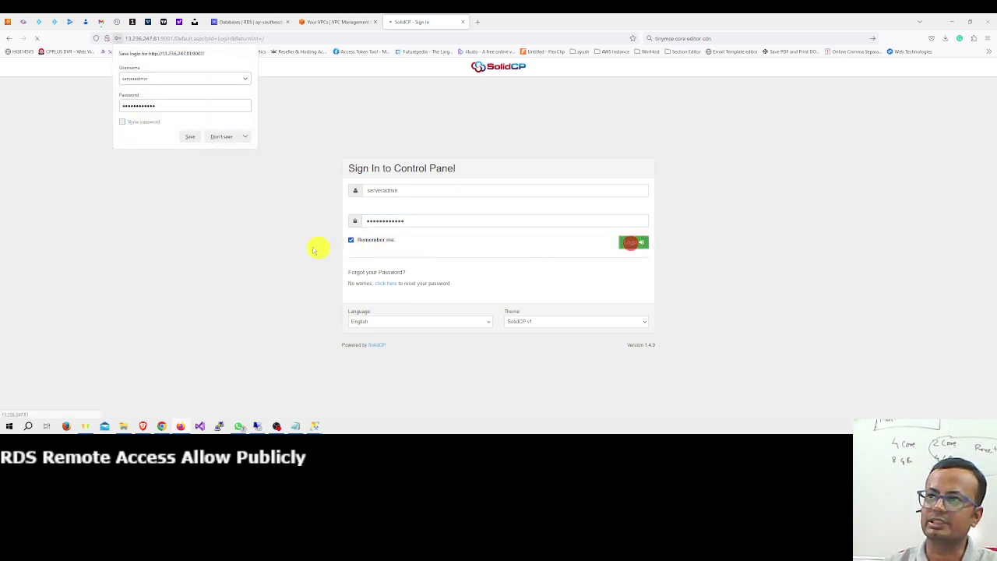
click(190, 138)
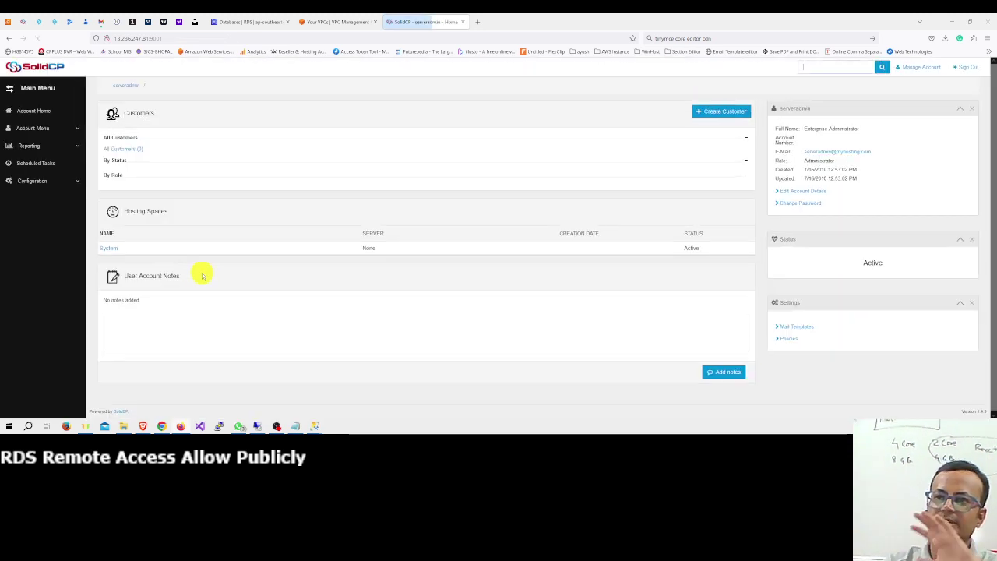
Step: Switch to the SQL Server connection dialog and retry connecting to the RDS instance with the remembered SQL login
click(238, 24)
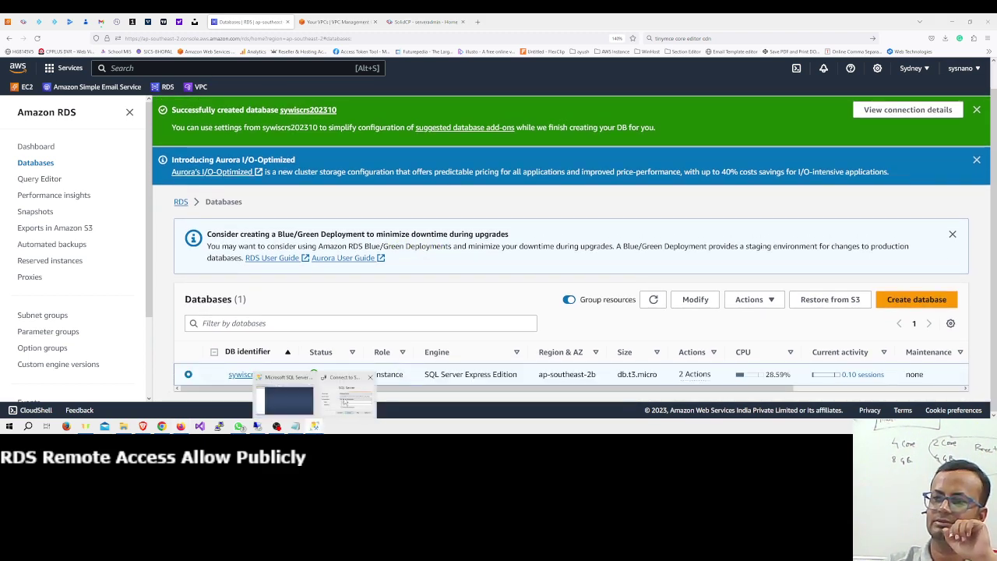
click(365, 406)
click(678, 183)
click(567, 200)
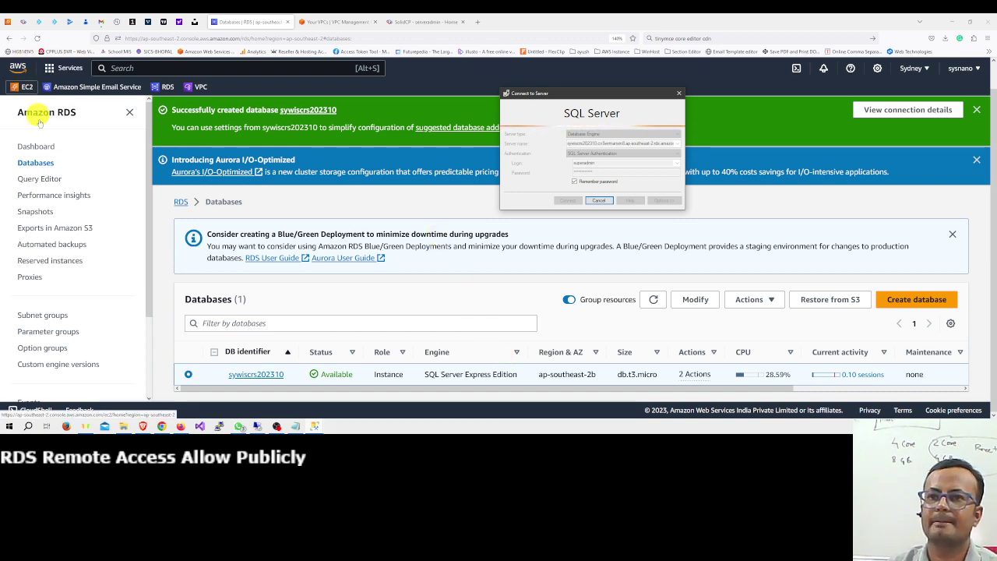
Step: Return to the EC2 security groups and examine the inbound rules of the rds-ec2-1, ec2-rds-1 and default groups
click(8, 37)
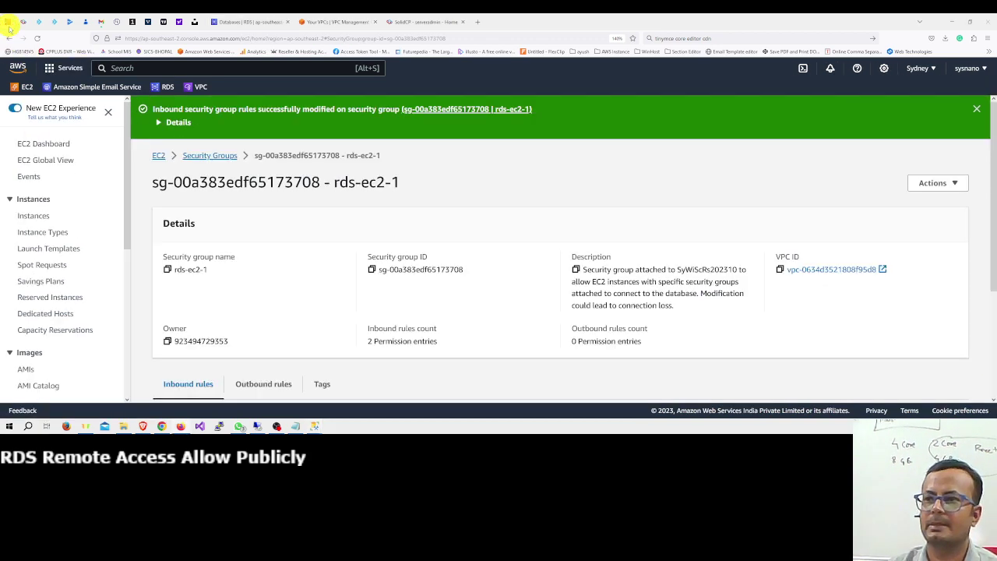
scroll(372, 218, down, 2)
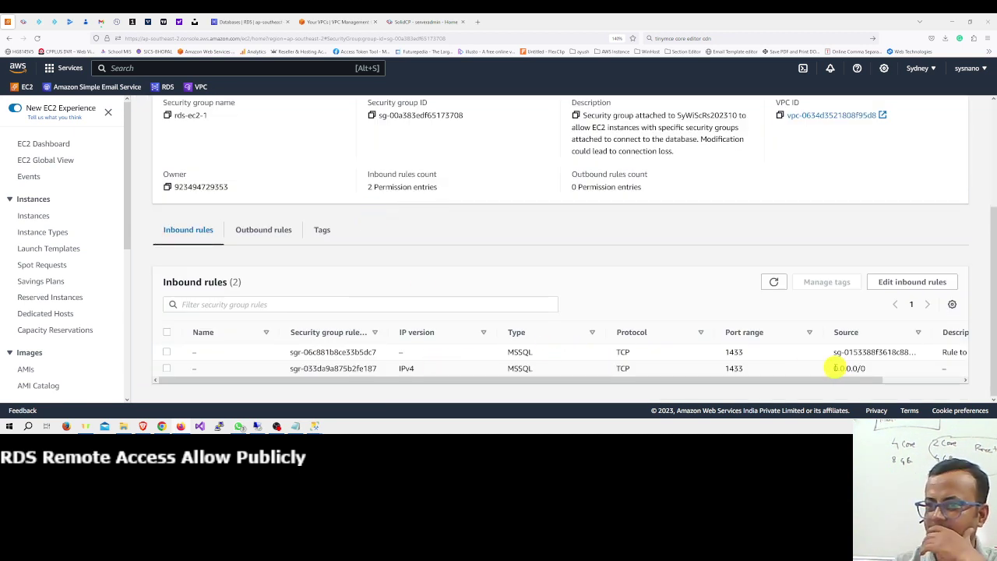
scroll(604, 341, up, 2)
click(224, 157)
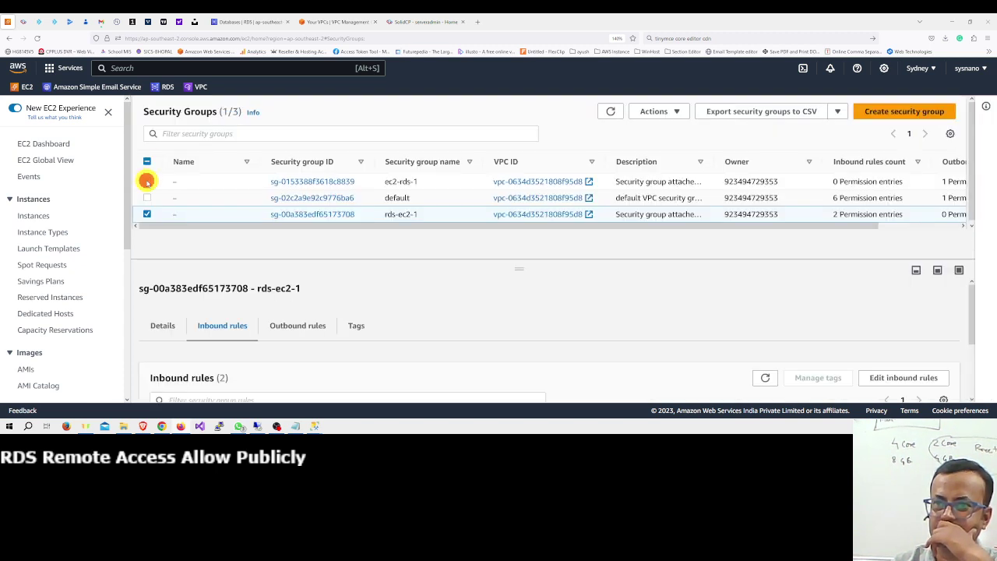
click(147, 181)
click(146, 214)
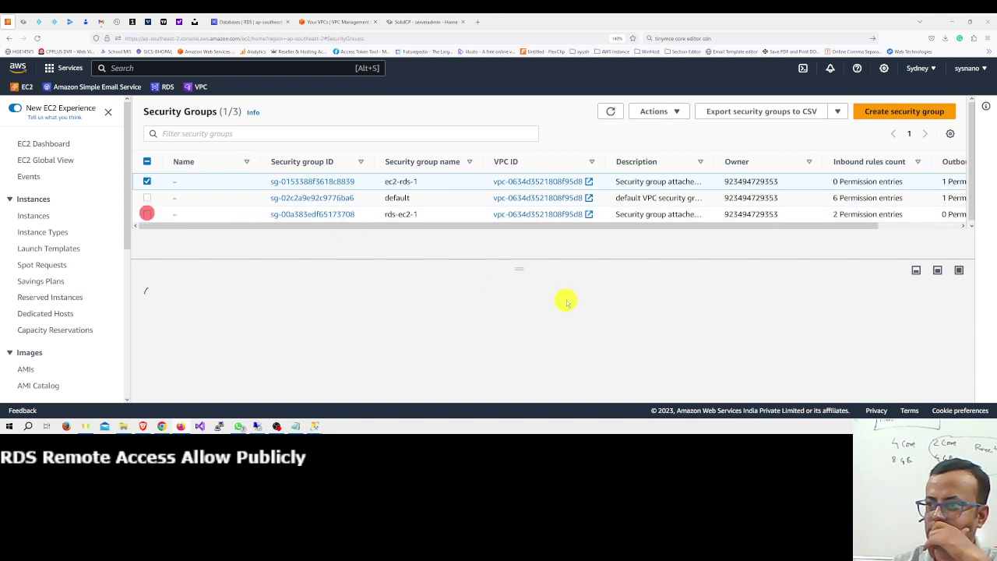
scroll(569, 304, down, 2)
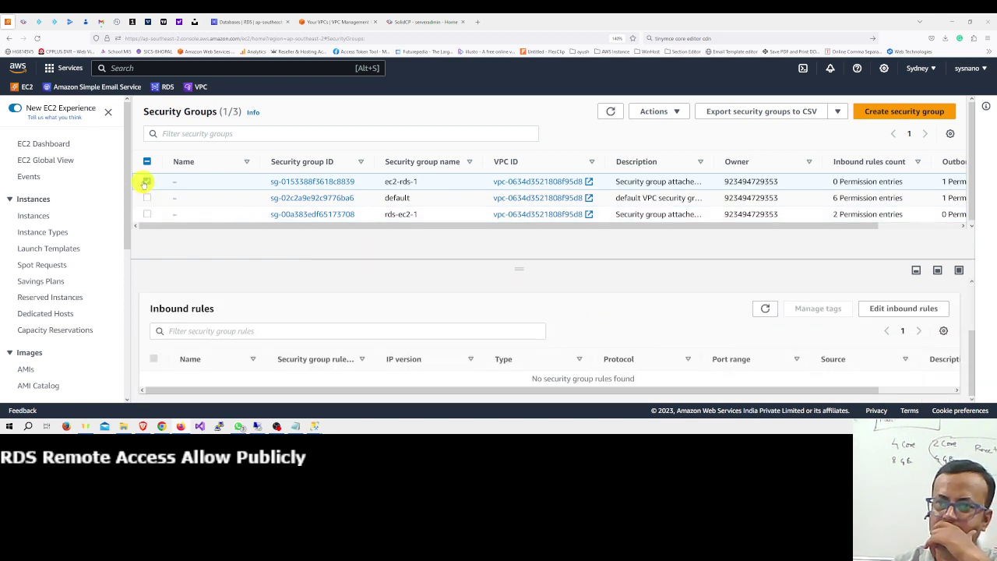
click(147, 181)
click(147, 197)
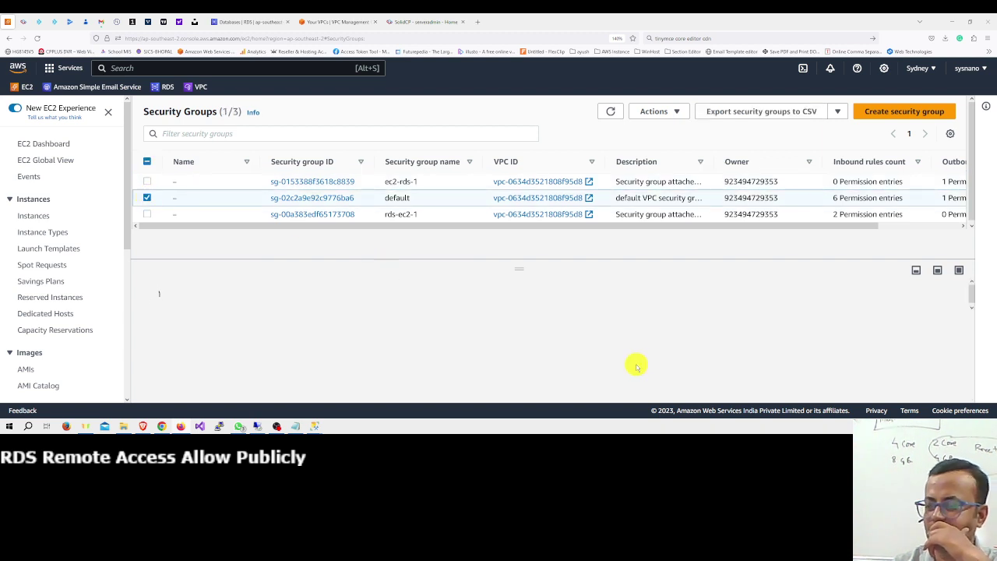
scroll(658, 341, down, 2)
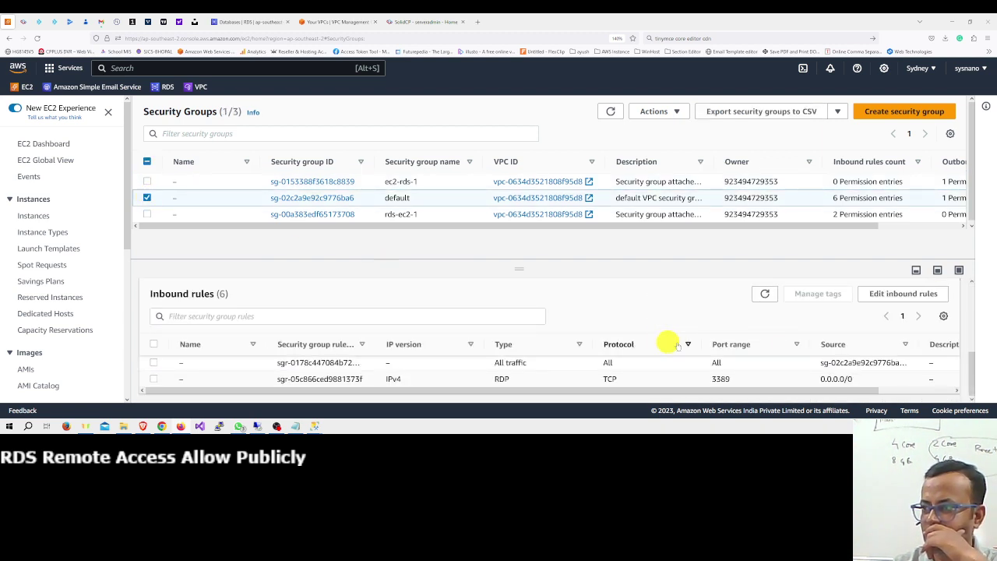
Step: Open the default security group's inbound rules for editing and review each rule's type, port range and source
click(874, 298)
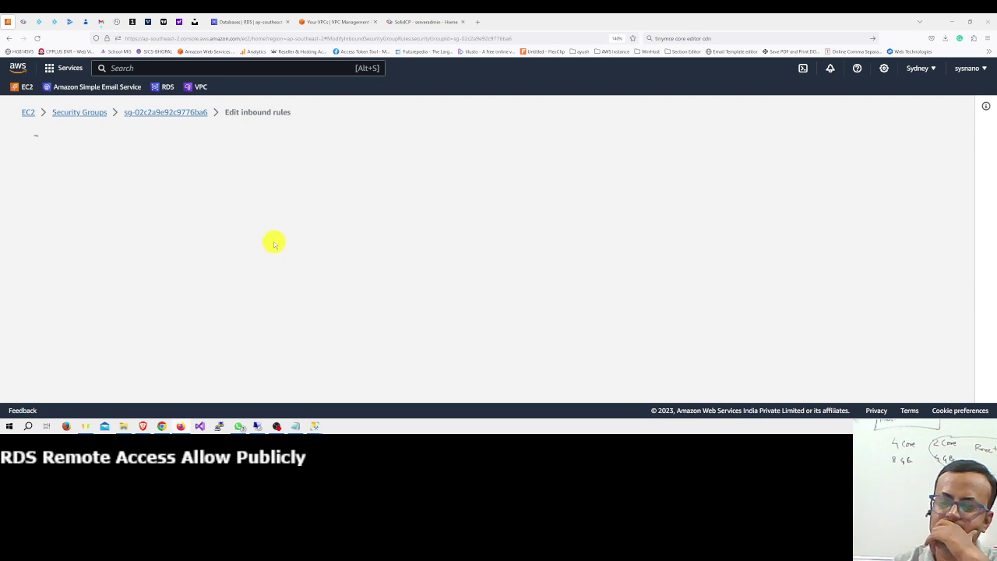
scroll(290, 240, down, 3)
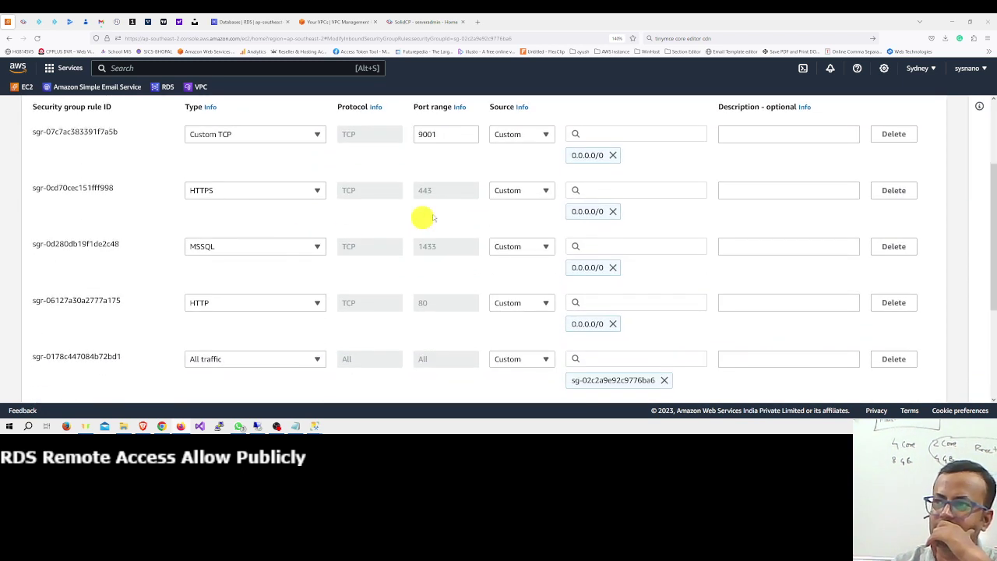
scroll(507, 162, down, 2)
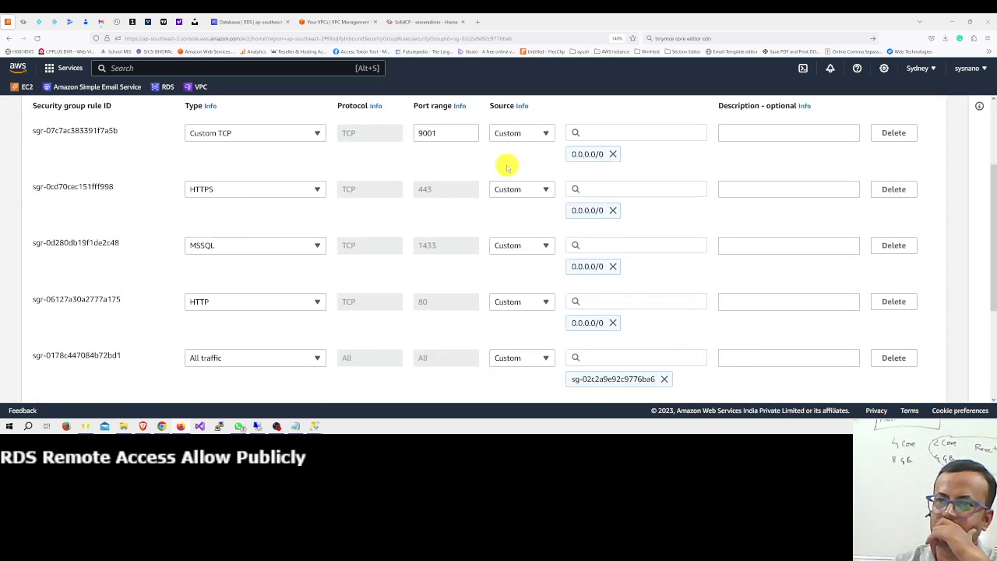
scroll(545, 203, down, 3)
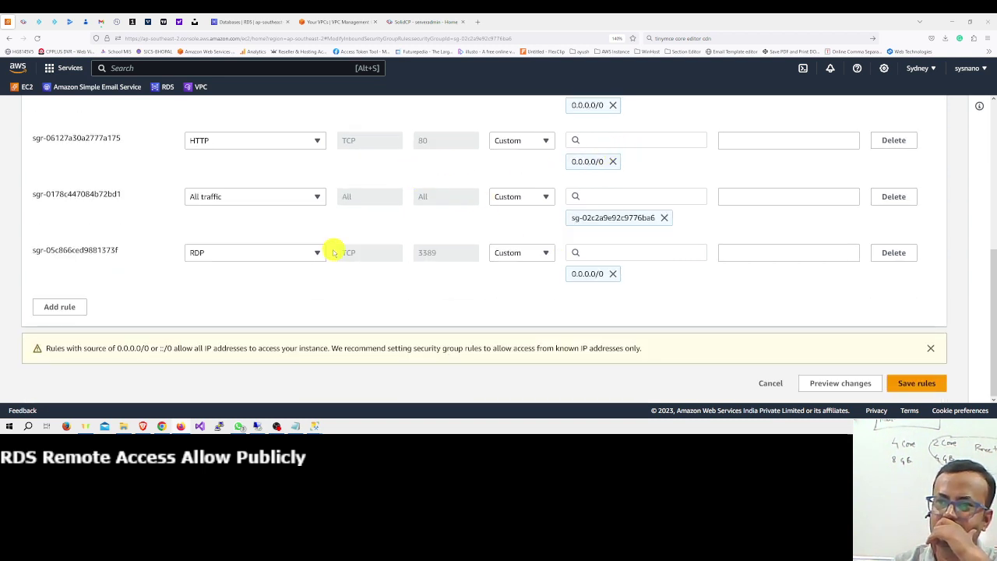
scroll(425, 259, up, 3)
scroll(426, 262, up, 1)
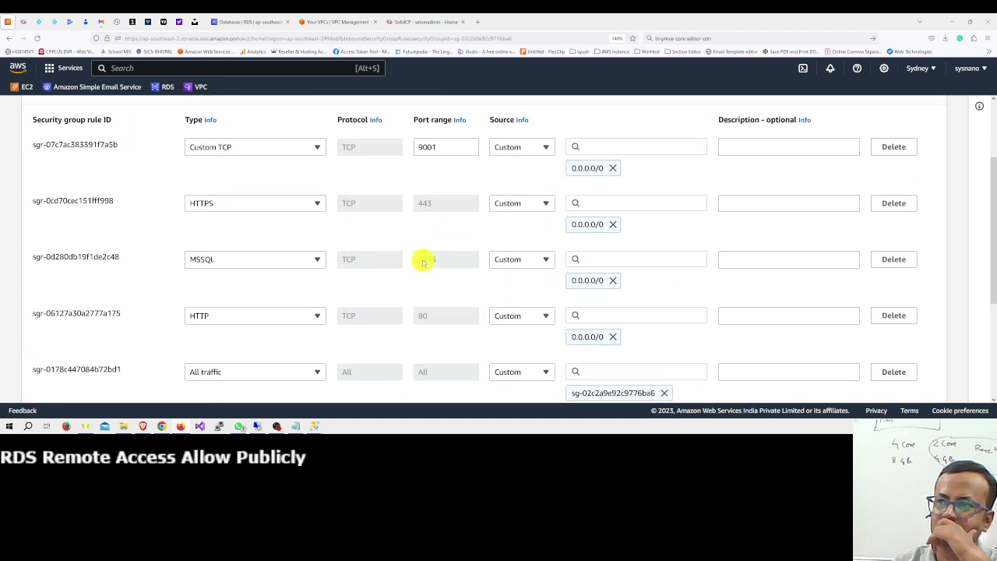
scroll(442, 265, down, 3)
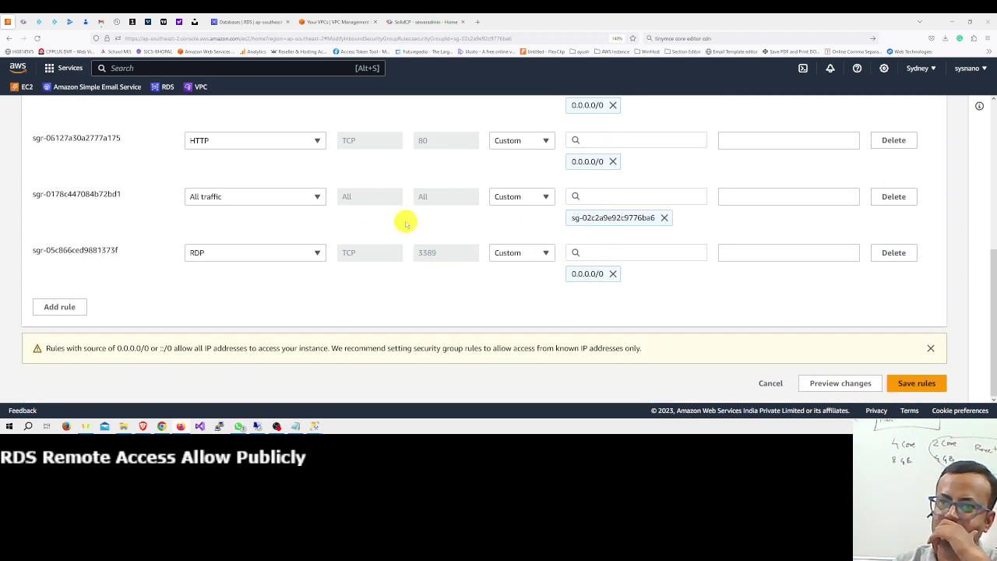
click(610, 197)
scroll(625, 258, down, 5)
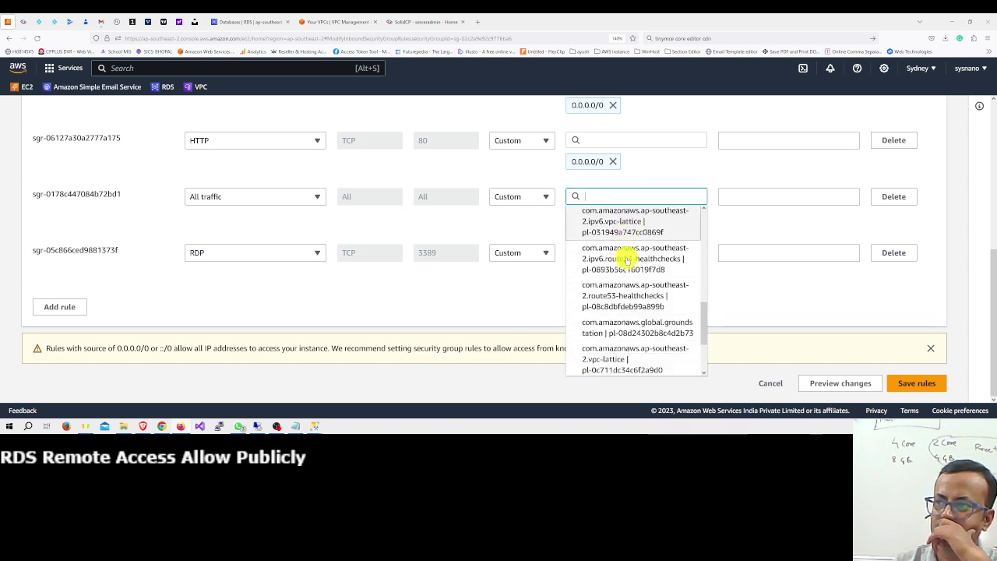
scroll(631, 263, up, 3)
scroll(631, 263, up, 3)
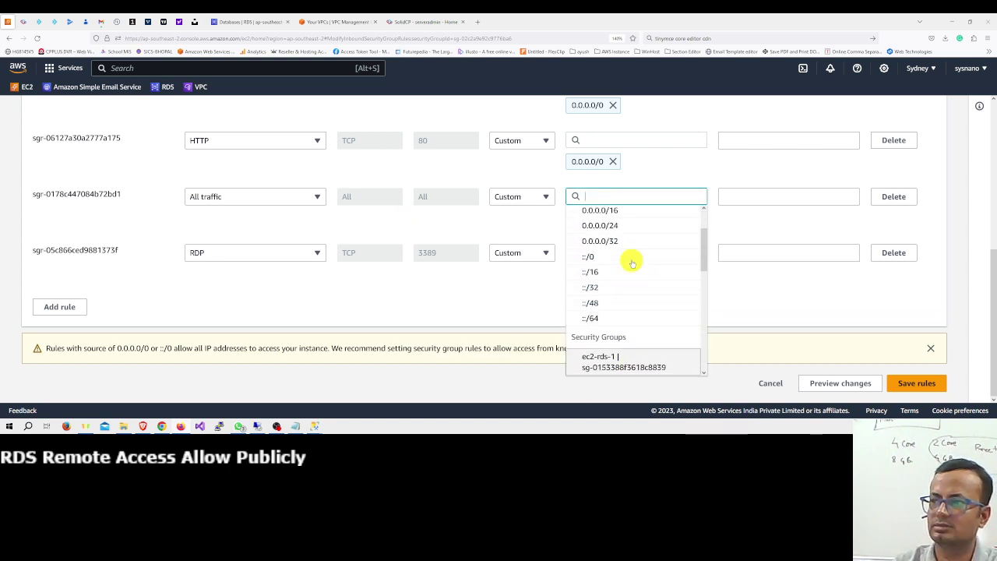
scroll(631, 263, down, 3)
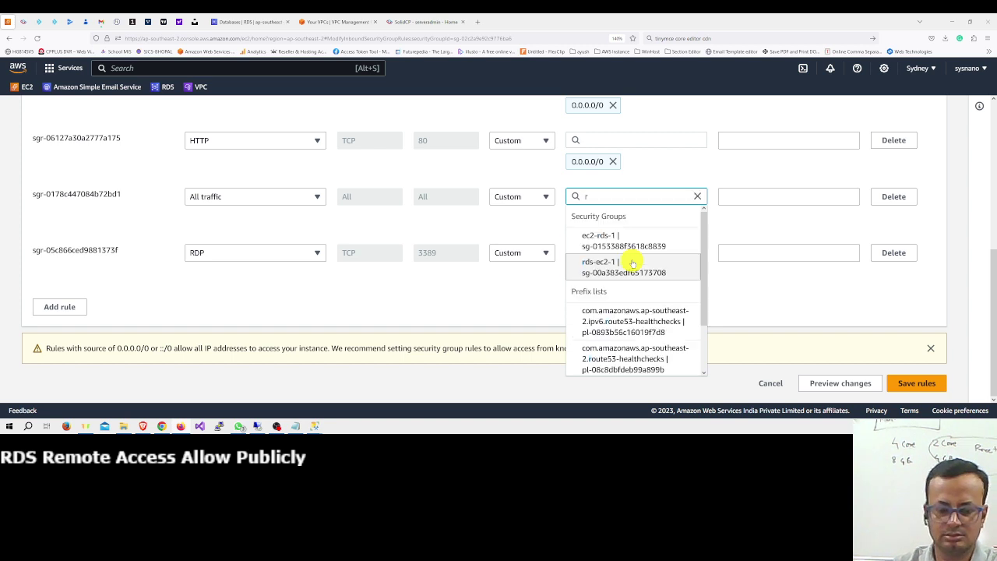
text(rd)
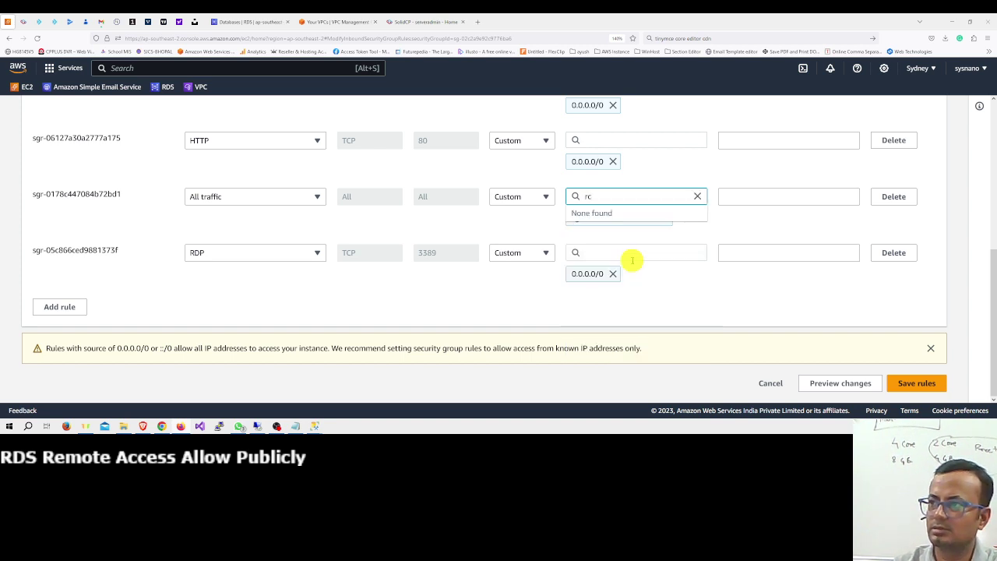
key(BackSpace)
key(BackSpace)
scroll(632, 264, up, 3)
text(ec)
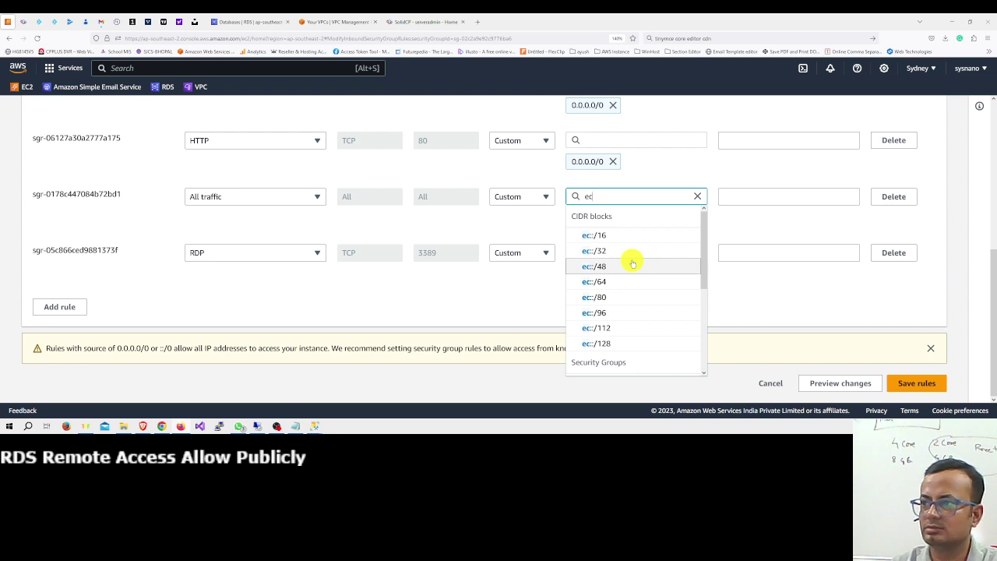
scroll(631, 263, down, 2)
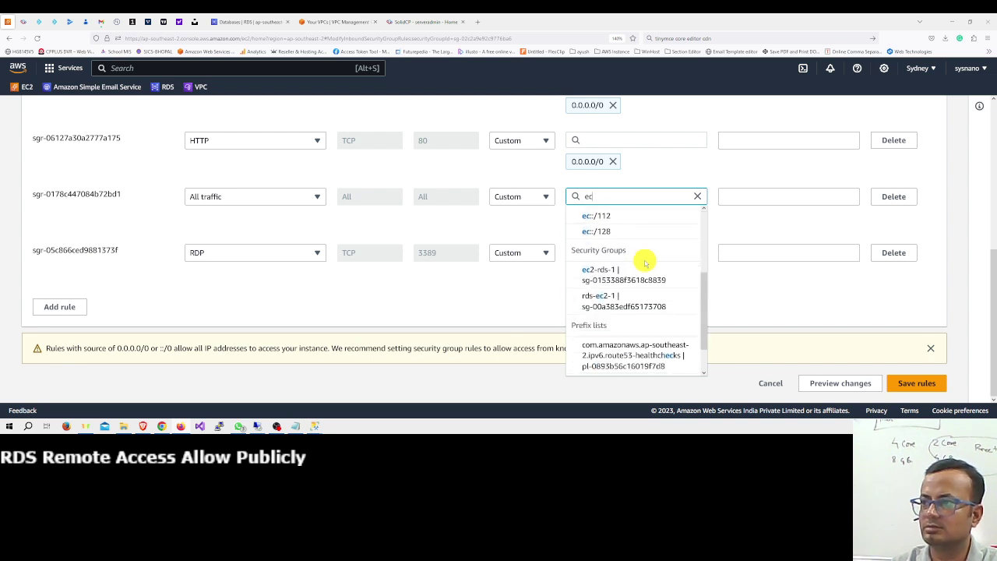
scroll(654, 263, down, 1)
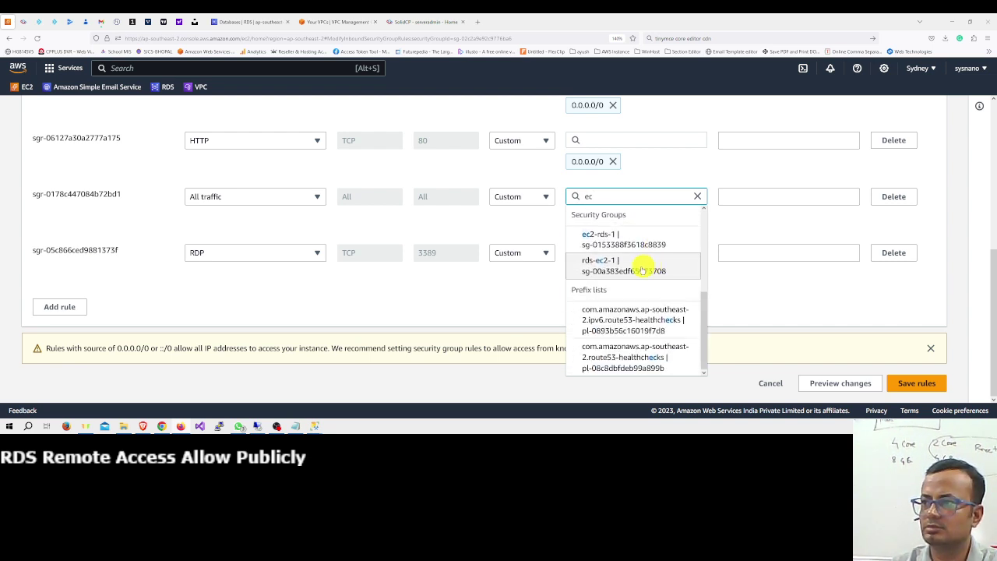
click(464, 306)
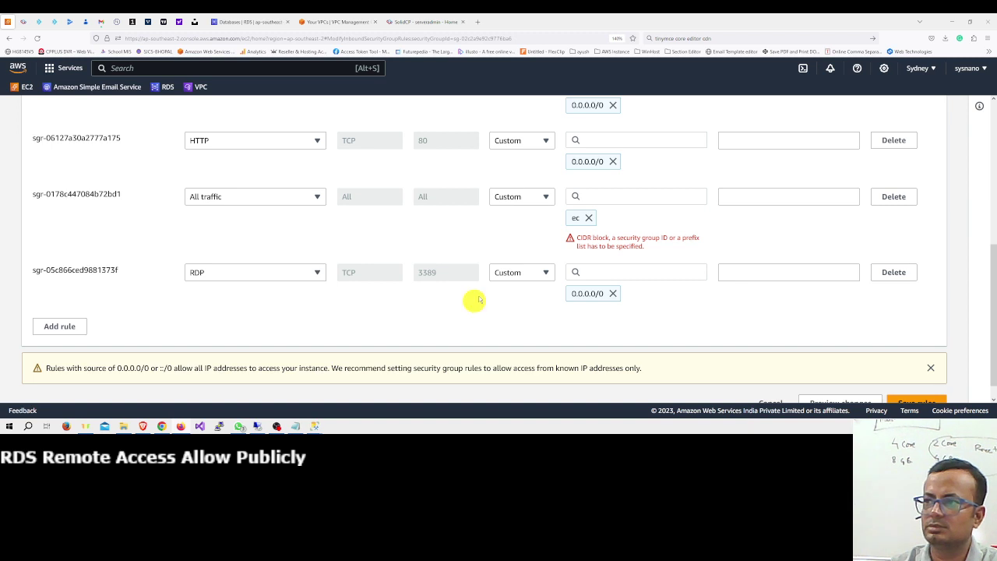
click(589, 218)
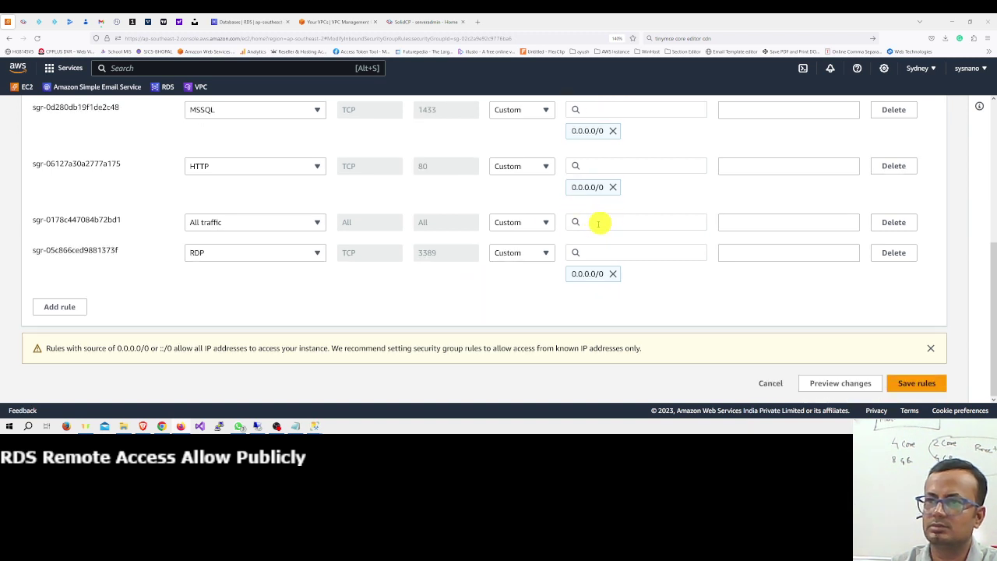
scroll(345, 229, up, 5)
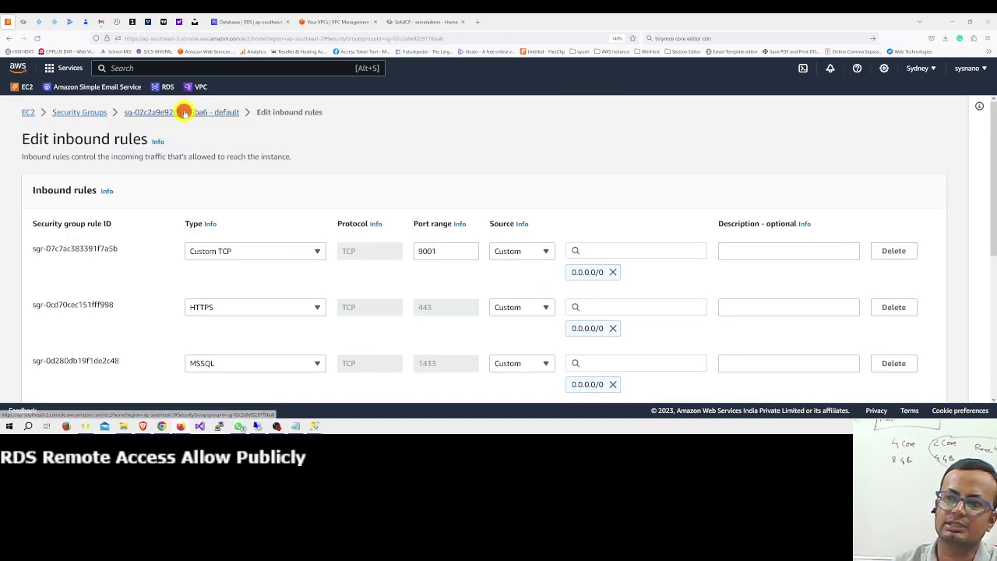
click(183, 111)
Step: Switch to the SQL Server connection dialog, dismiss the connection error, check the RDS server name, and retry connecting with the remembered login
click(345, 399)
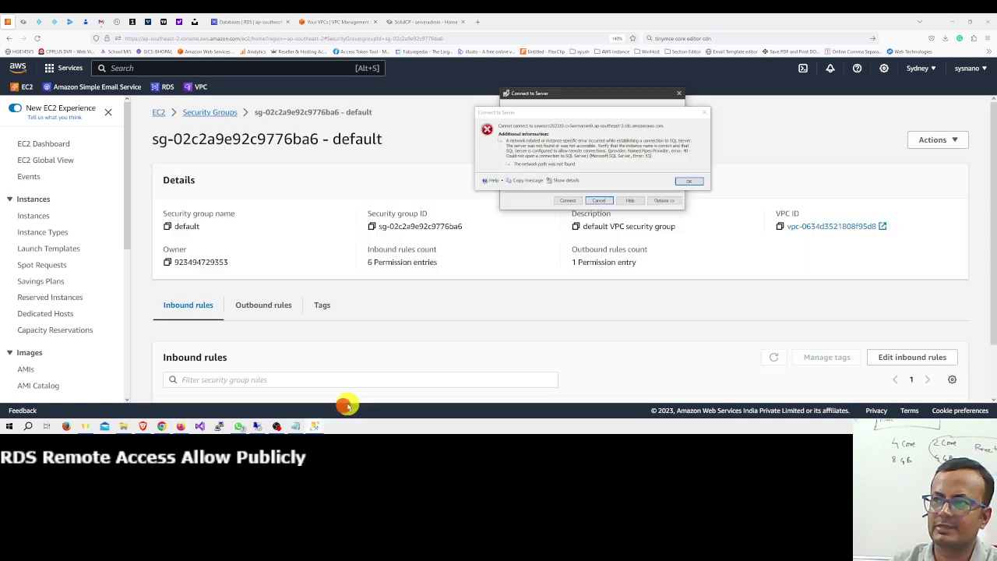
click(689, 181)
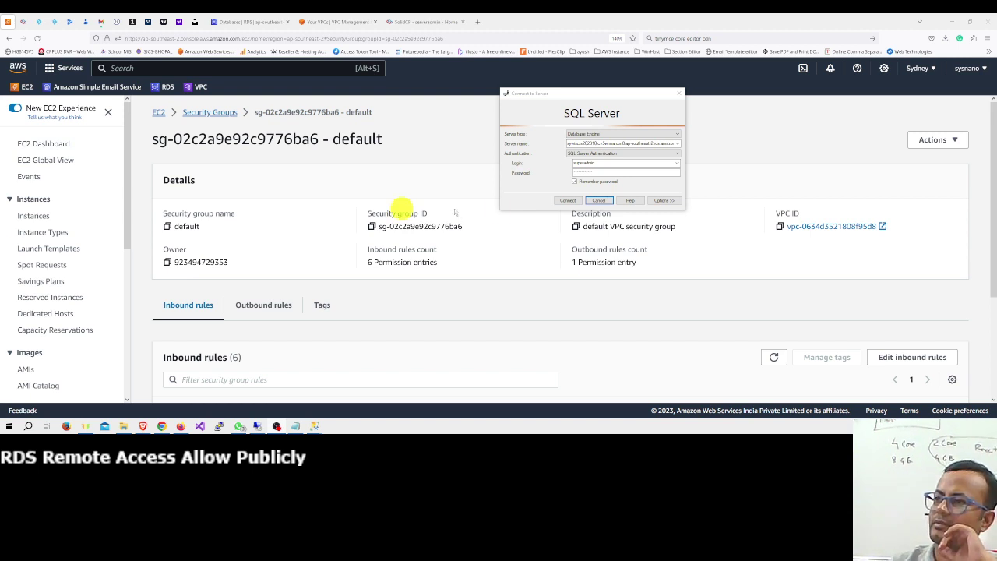
click(643, 143)
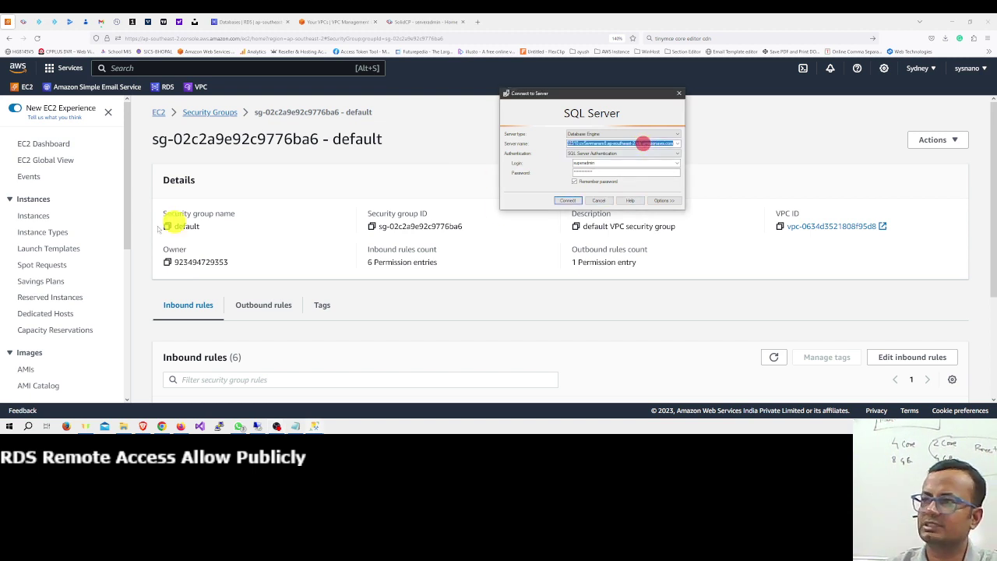
key(alt+Tab)
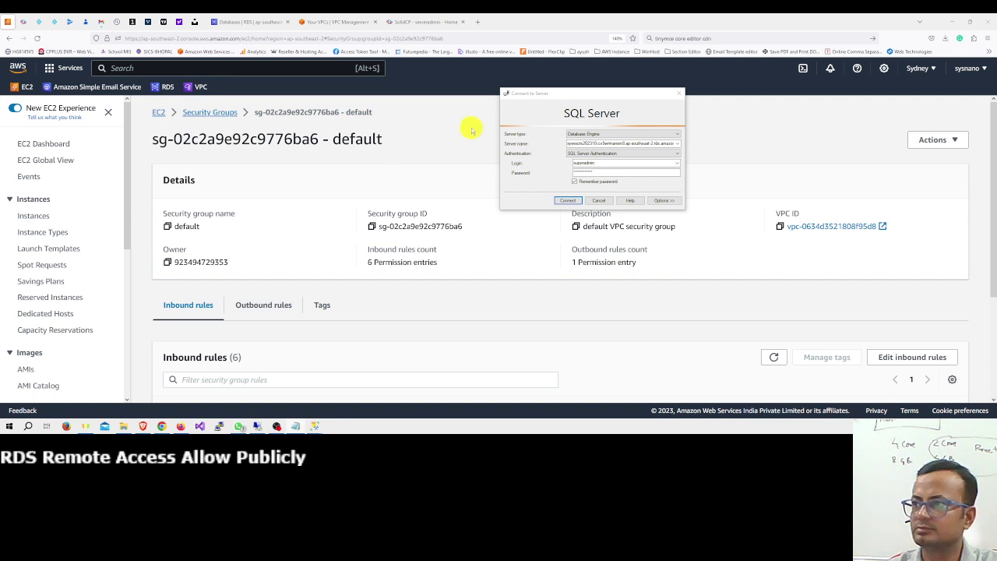
click(594, 141)
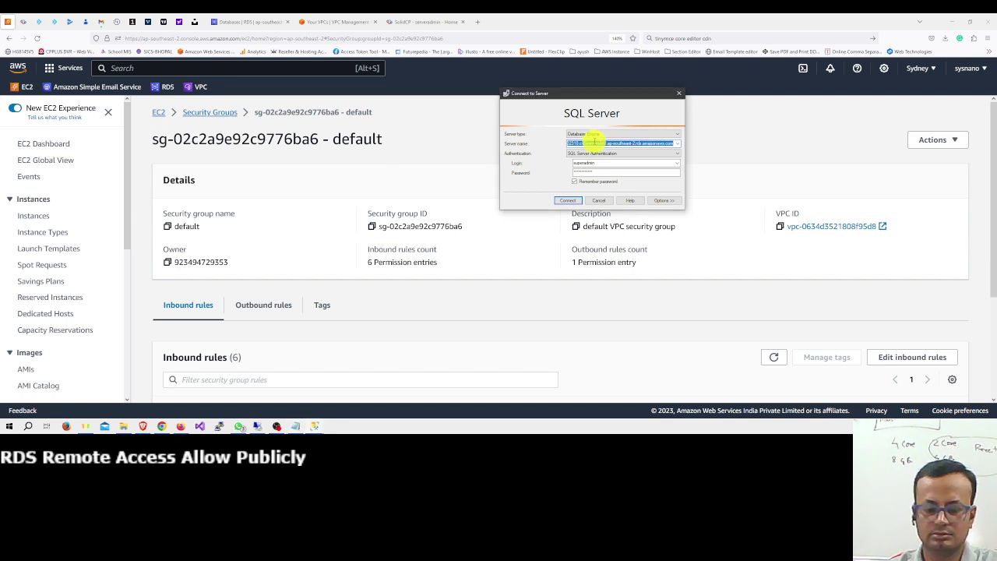
click(575, 180)
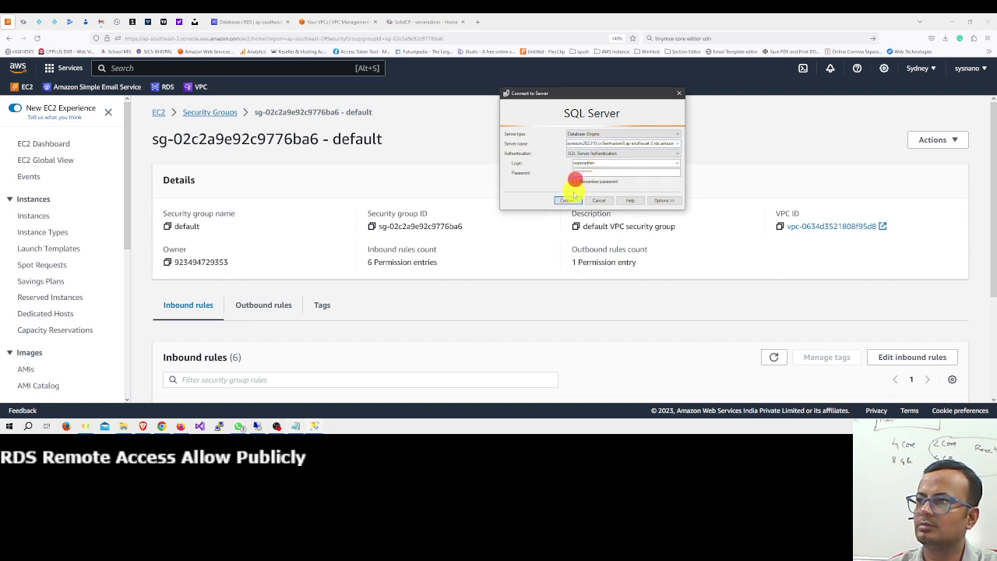
click(569, 200)
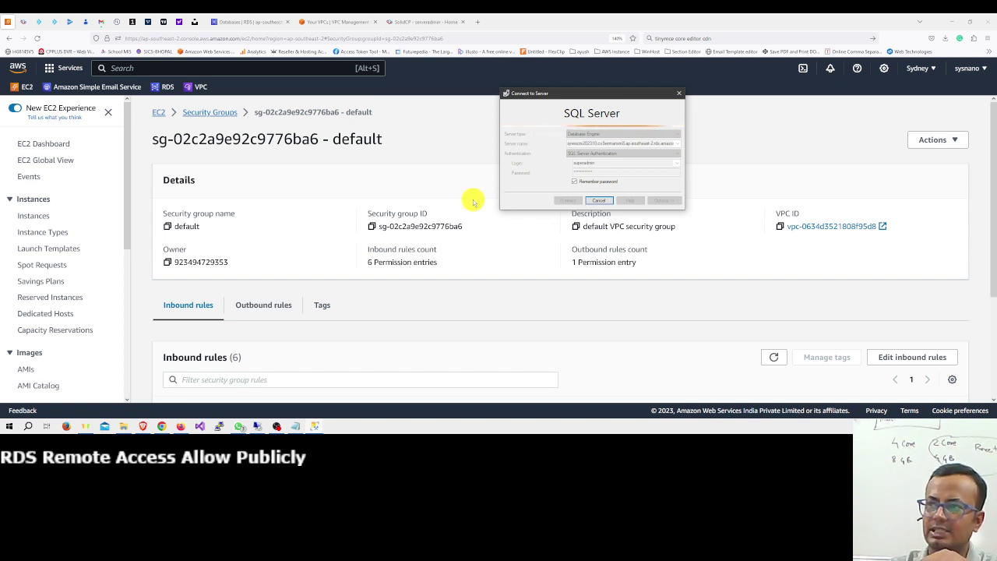
Step: Switch to the EC2 remote desktop session, close IIS Manager there, and minimize the session
click(257, 426)
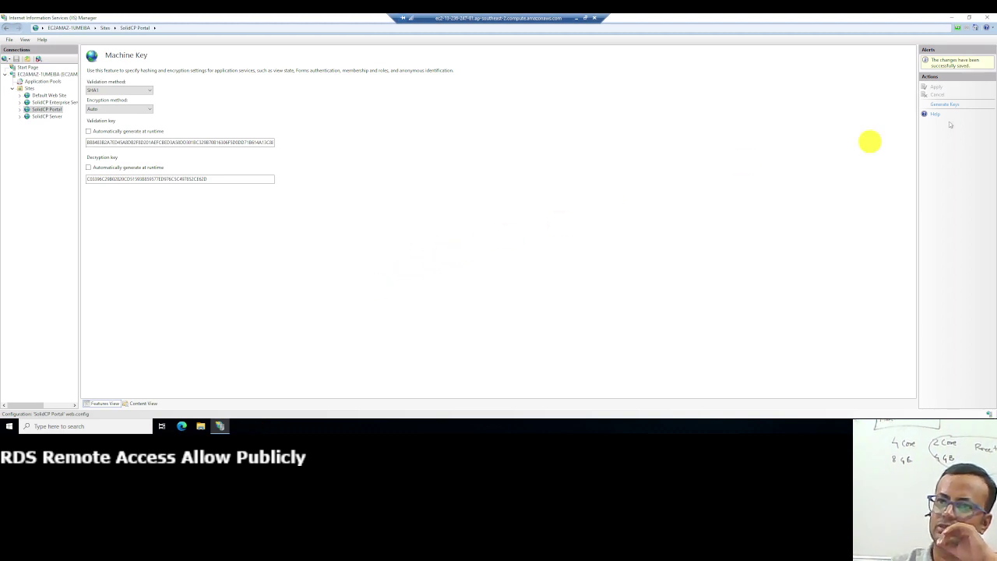
click(987, 16)
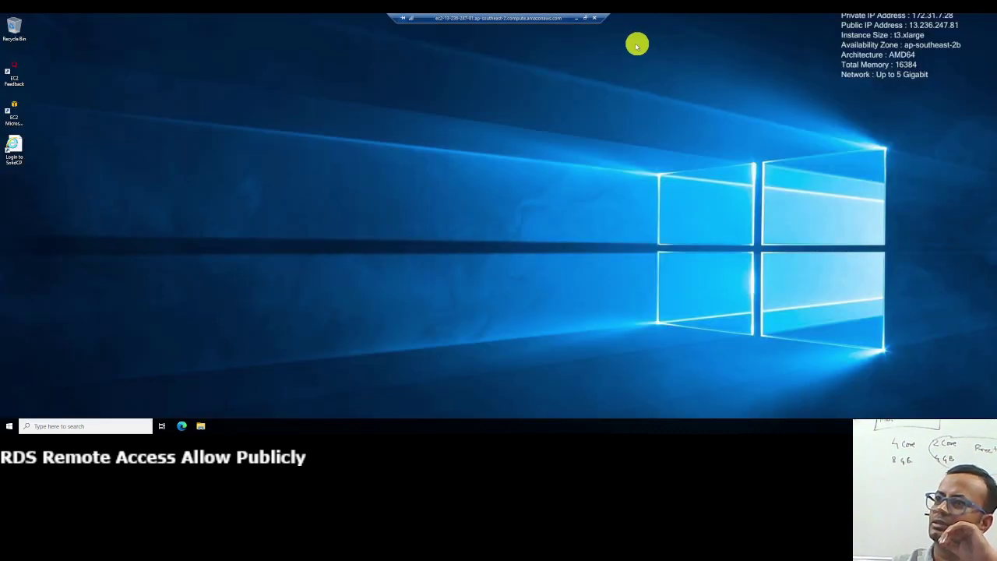
click(575, 17)
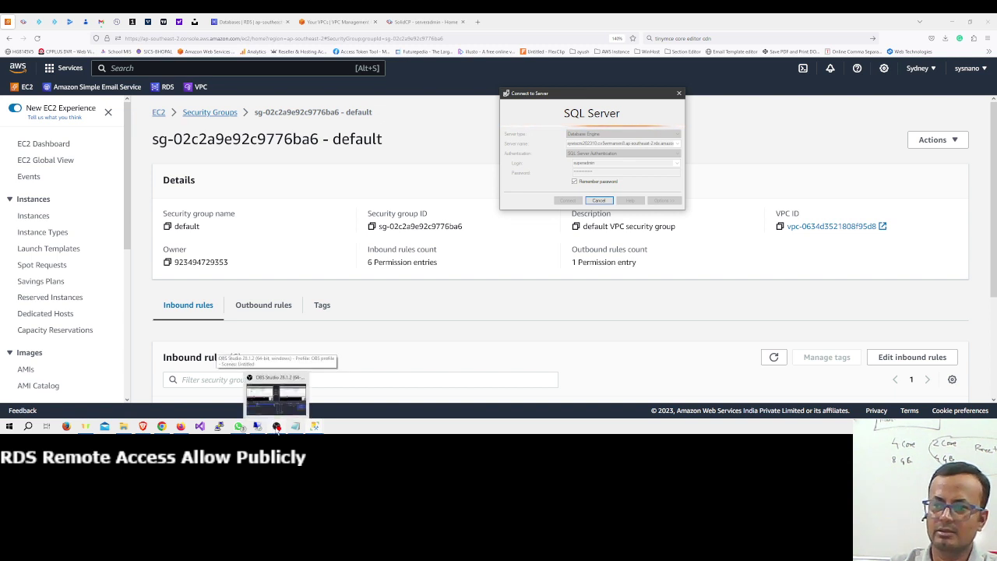
click(277, 427)
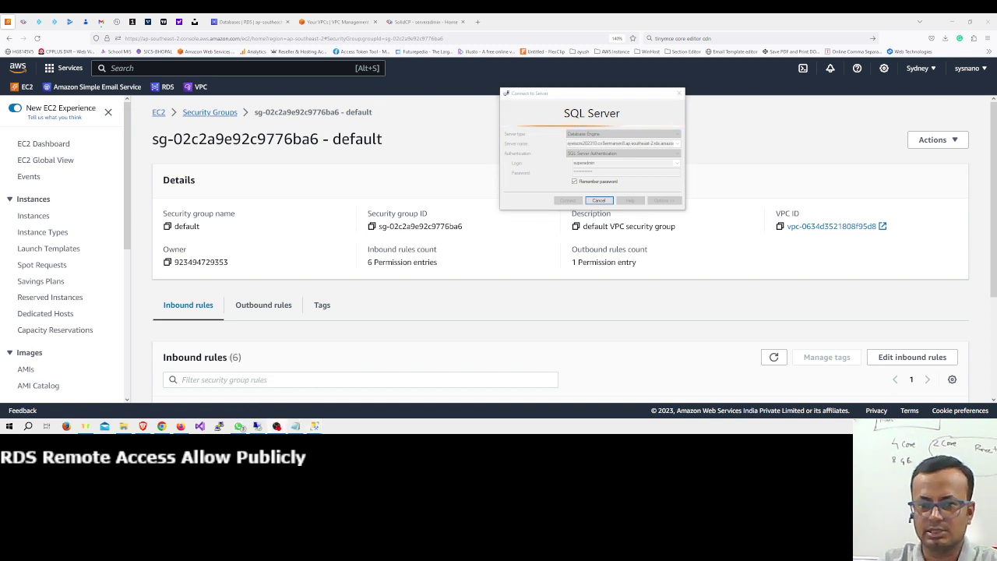